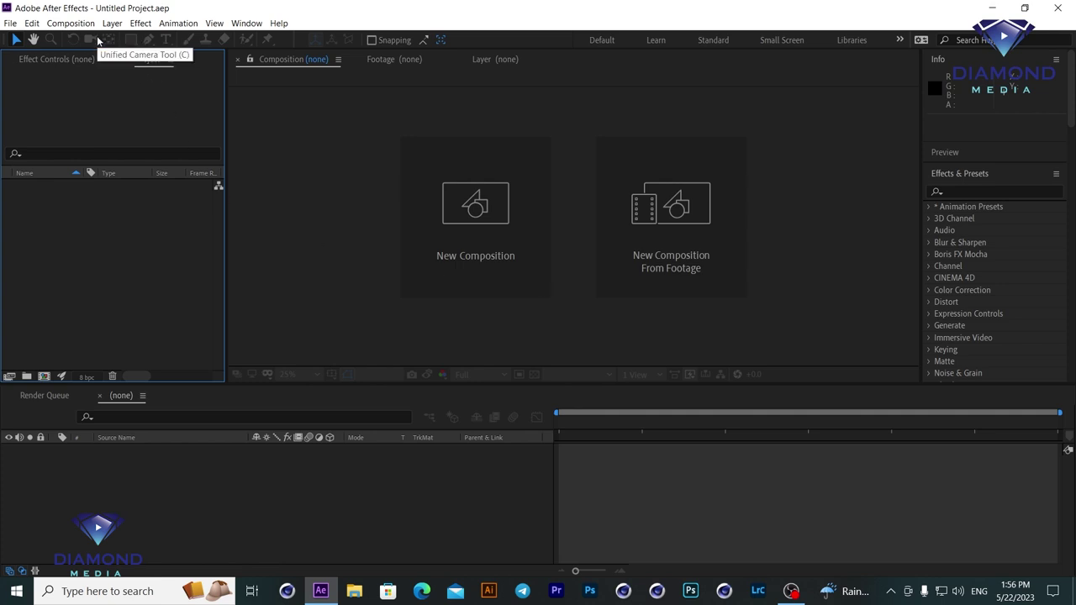
Start a new composition and name it Motion 01.
{"action": "left_click", "coordinate": [71, 23]}
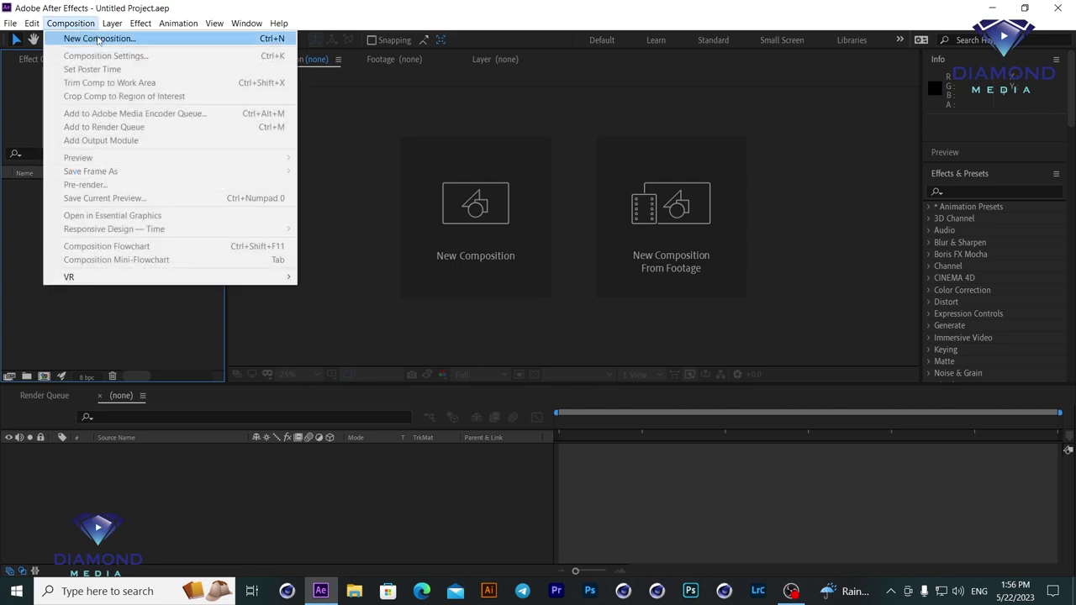
{"action": "left_click", "coordinate": [98, 40]}
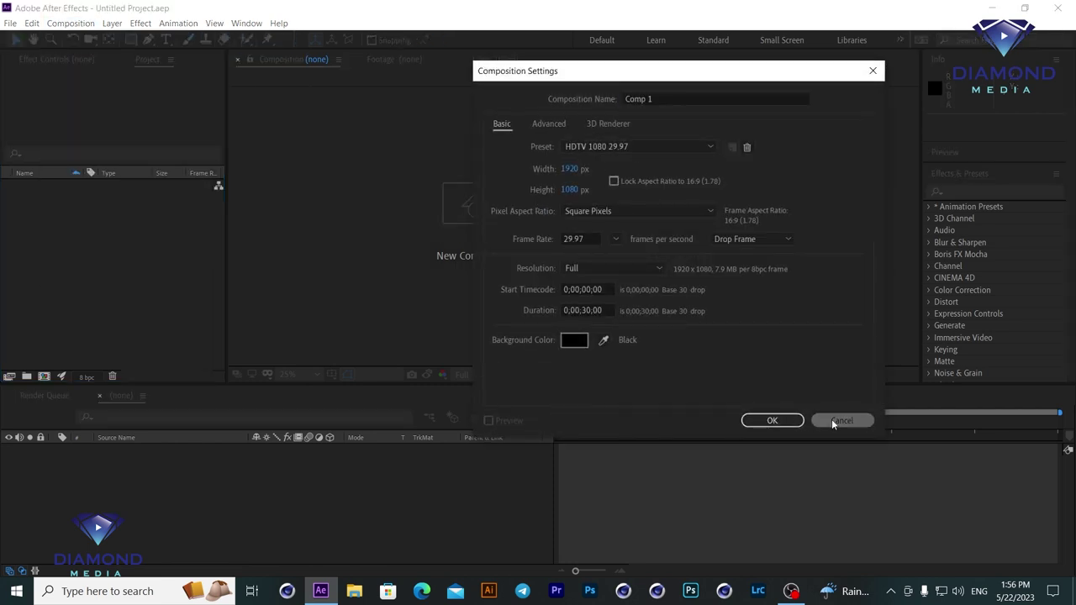
{"action": "left_click", "coordinate": [840, 420]}
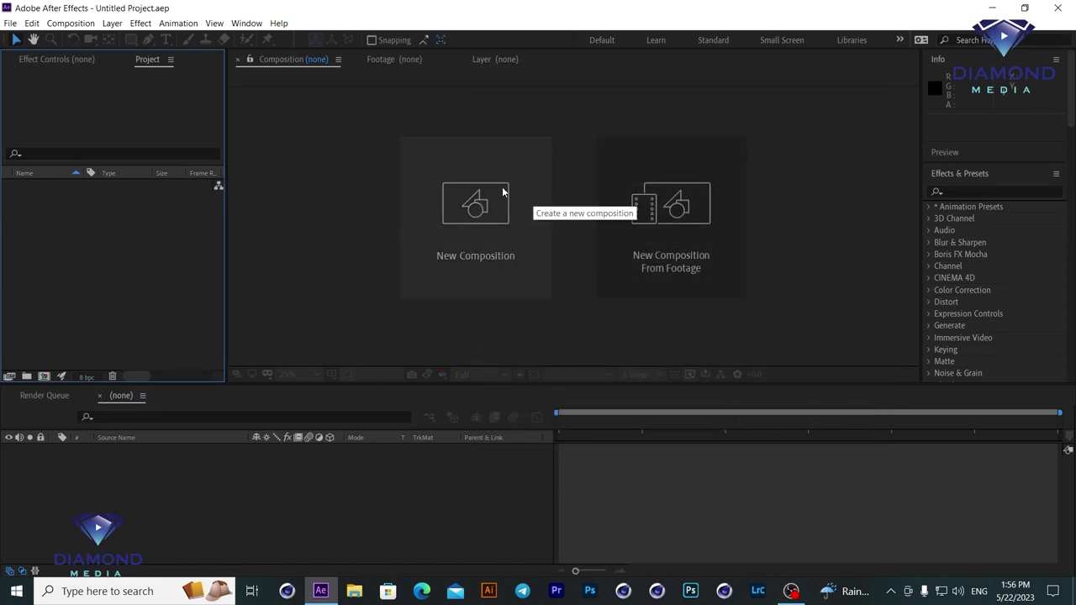
{"action": "left_click", "coordinate": [464, 197]}
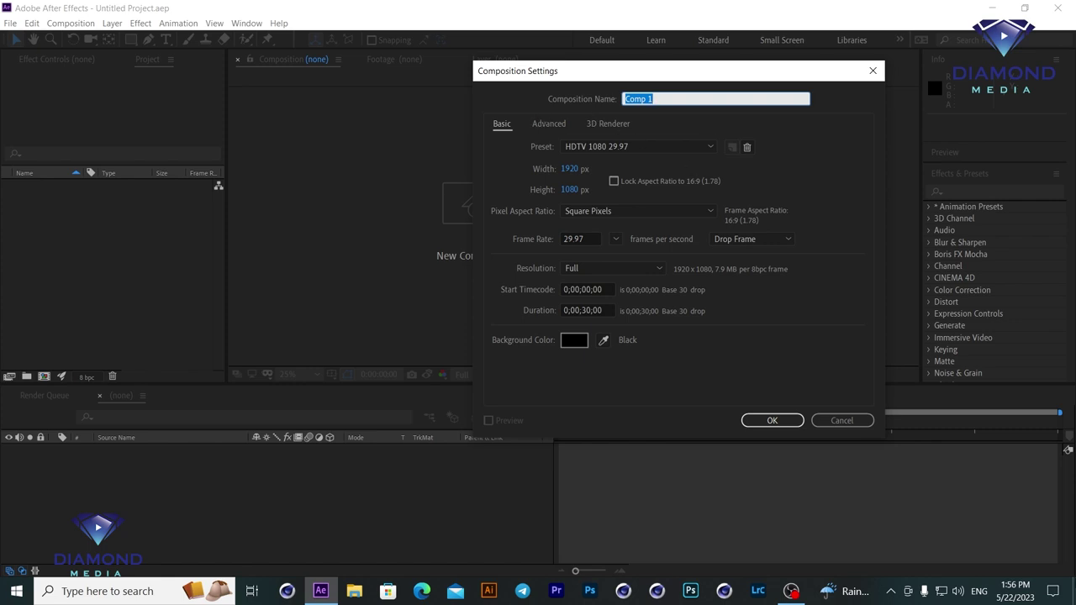
{"action": "type", "text": "Title"}
{"action": "key", "text": "ctrl+a"}
{"action": "type", "text": "Motion "}
{"action": "type", "text": "01"}
Keep the HDTV 1080 29.97 preset, Full resolution and 0;00;30;00 duration, and create the comp.
{"action": "left_click", "coordinate": [632, 145]}
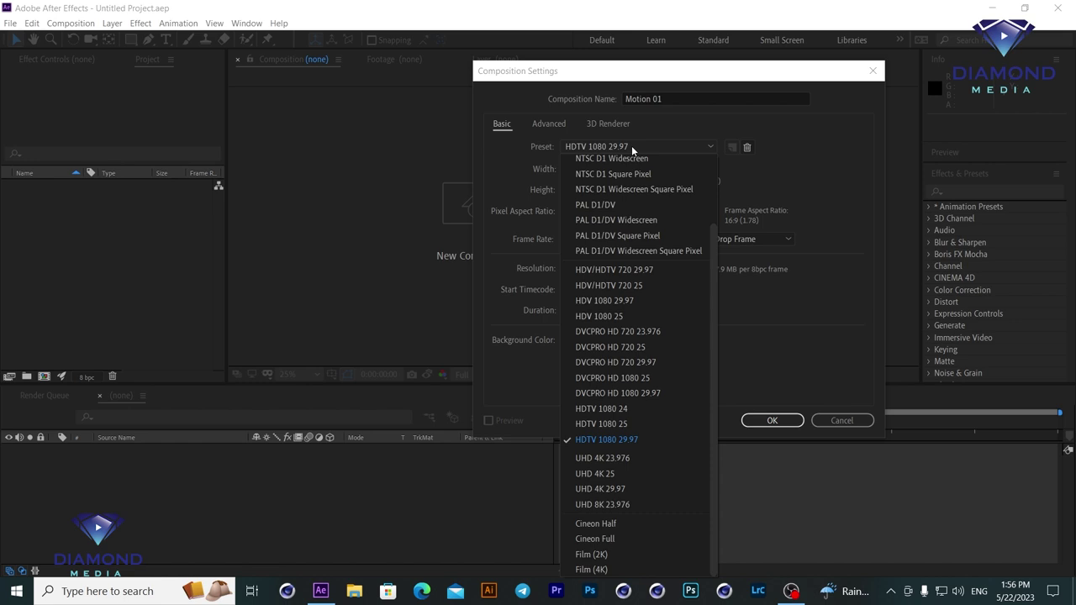
{"action": "left_click", "coordinate": [618, 441]}
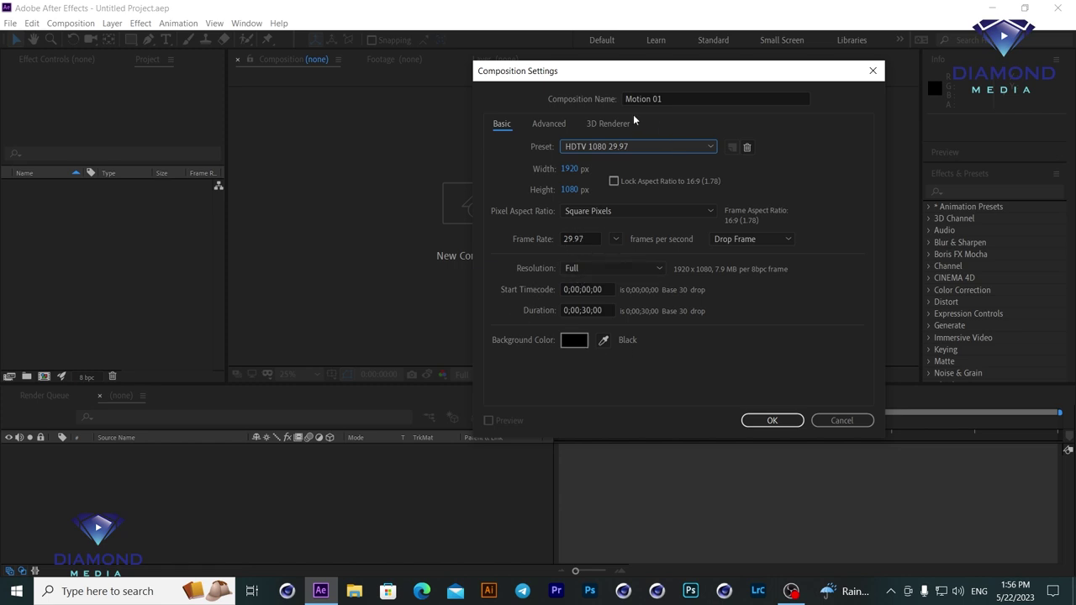
{"action": "left_click", "coordinate": [596, 268]}
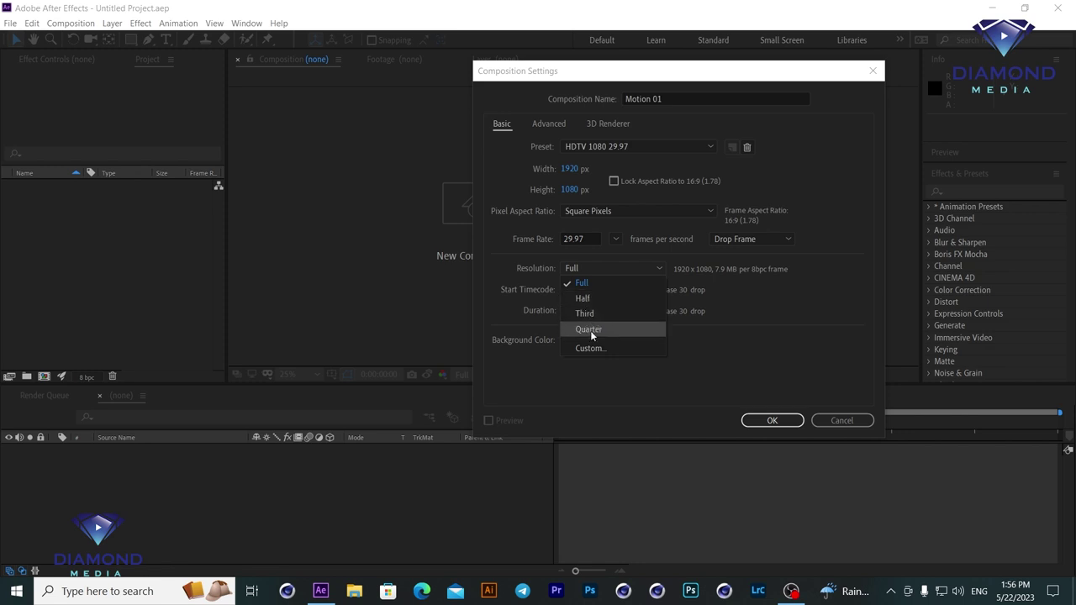
{"action": "left_click", "coordinate": [530, 294]}
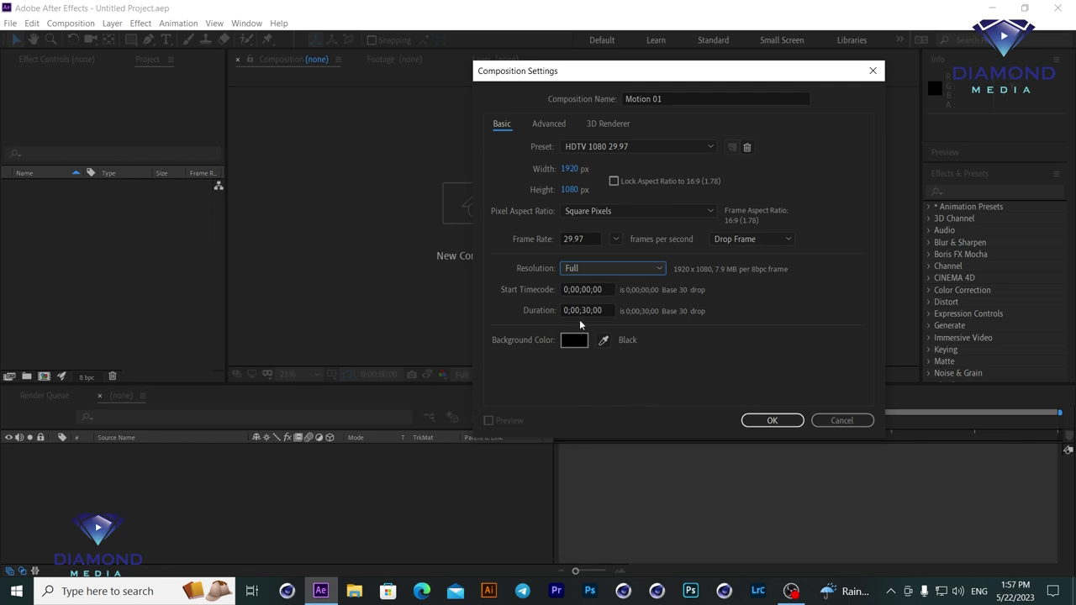
{"action": "left_click", "coordinate": [583, 310]}
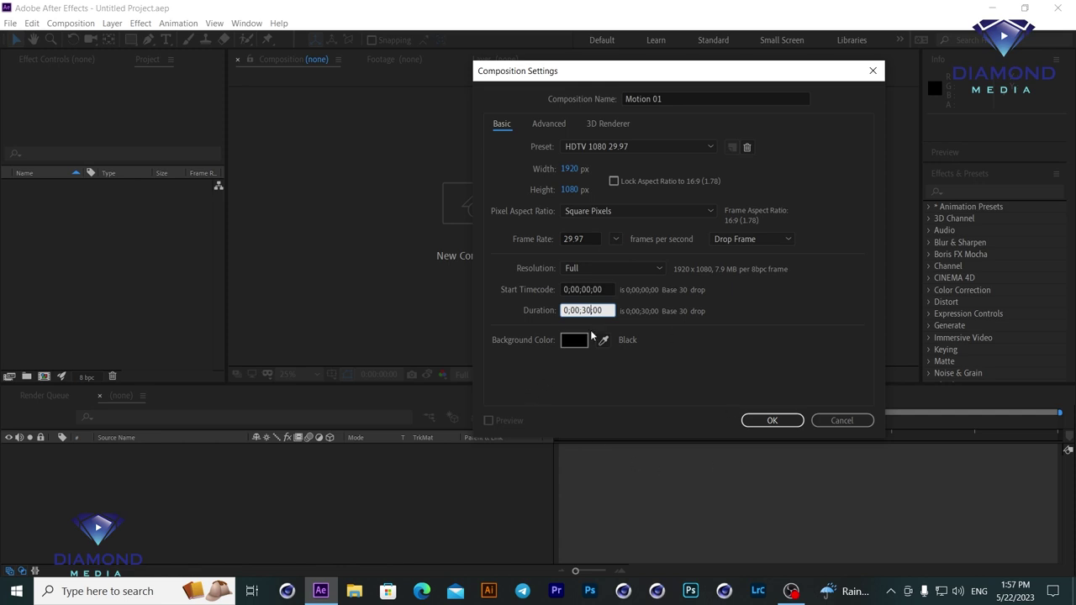
{"action": "left_click", "coordinate": [763, 421]}
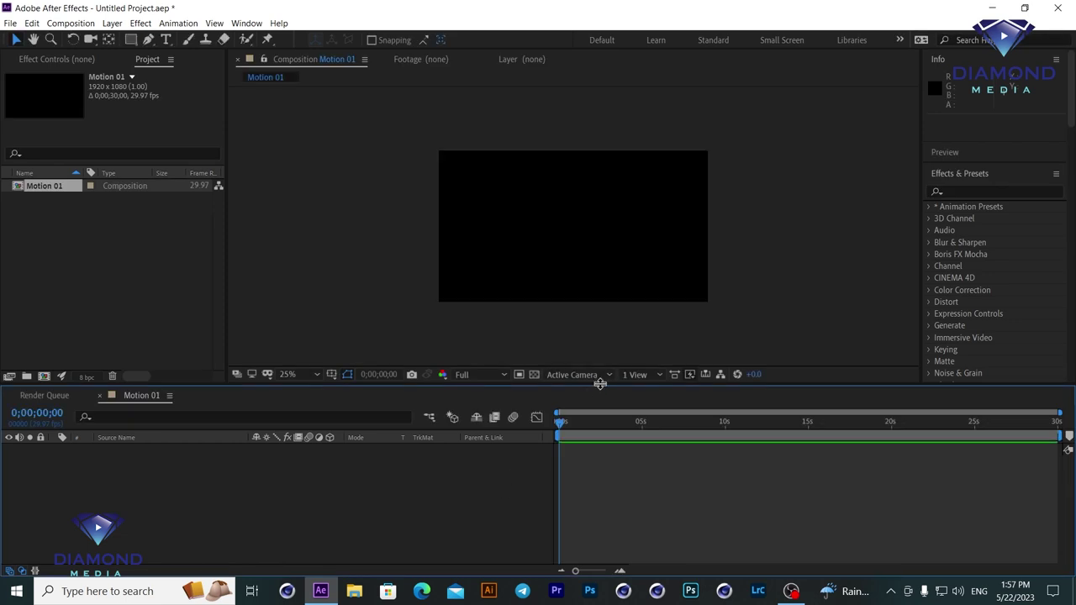
Enlarge the composition viewer, zoom it to 50%, and zoom the timeline to 15 seconds.
{"action": "left_click_drag", "start_coordinate": [599, 386], "coordinate": [600, 412]}
{"action": "scroll", "coordinate": [667, 263], "scroll_direction": "up", "scroll_amount": 2}
{"action": "scroll", "coordinate": [667, 264], "scroll_direction": "down", "scroll_amount": 4}
{"action": "scroll", "coordinate": [667, 264], "scroll_direction": "up", "scroll_amount": 4}
{"action": "scroll", "coordinate": [666, 264], "scroll_direction": "down", "scroll_amount": 2}
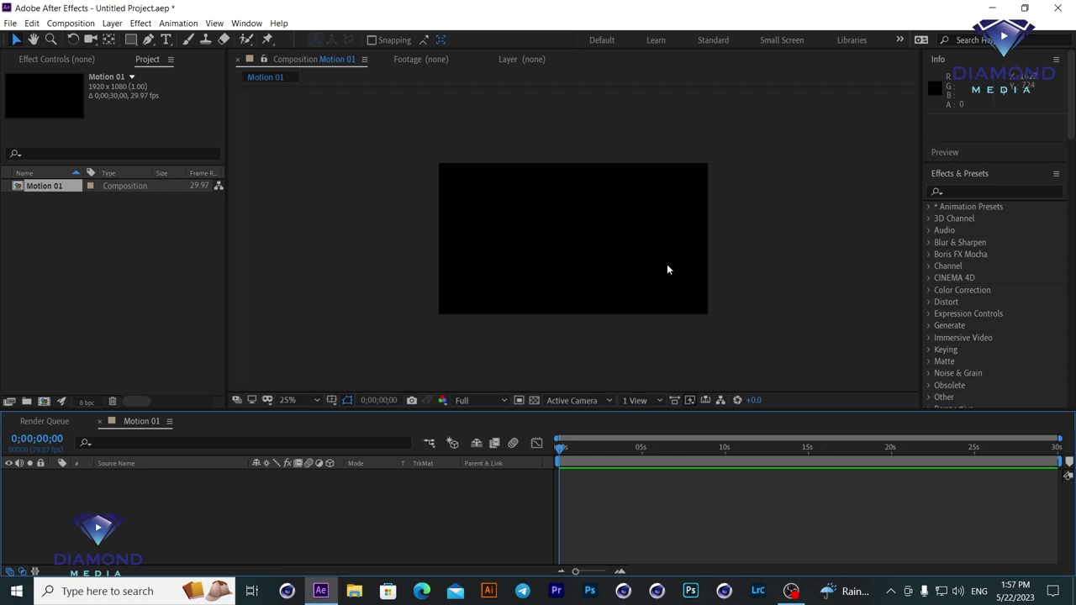
{"action": "key", "text": "equal"}
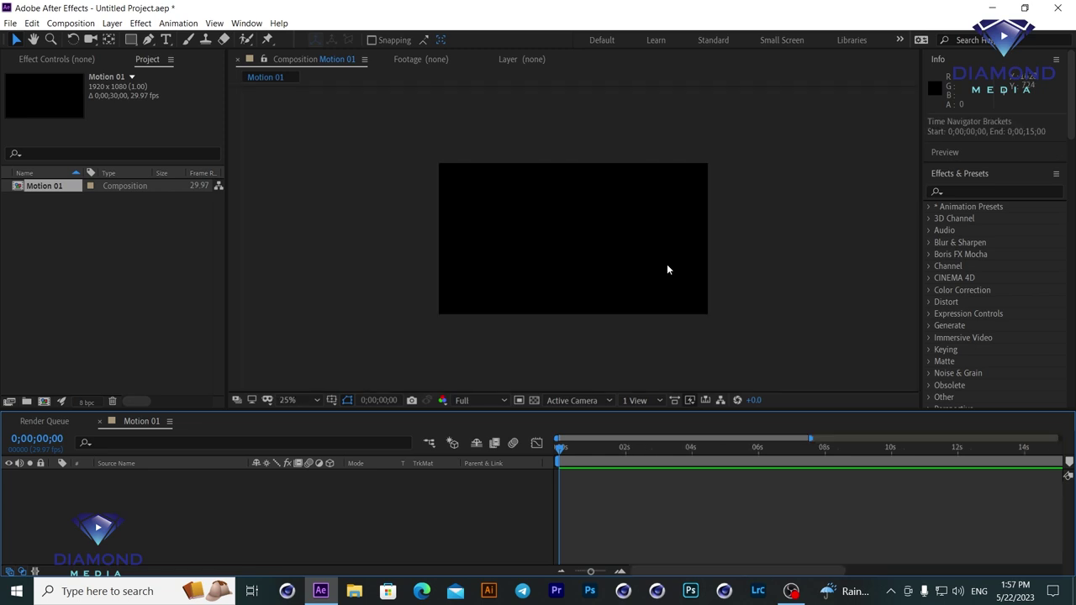
{"action": "key", "text": "comma"}
{"action": "key", "text": "period"}
{"action": "key", "text": "period"}
{"action": "key", "text": "period"}
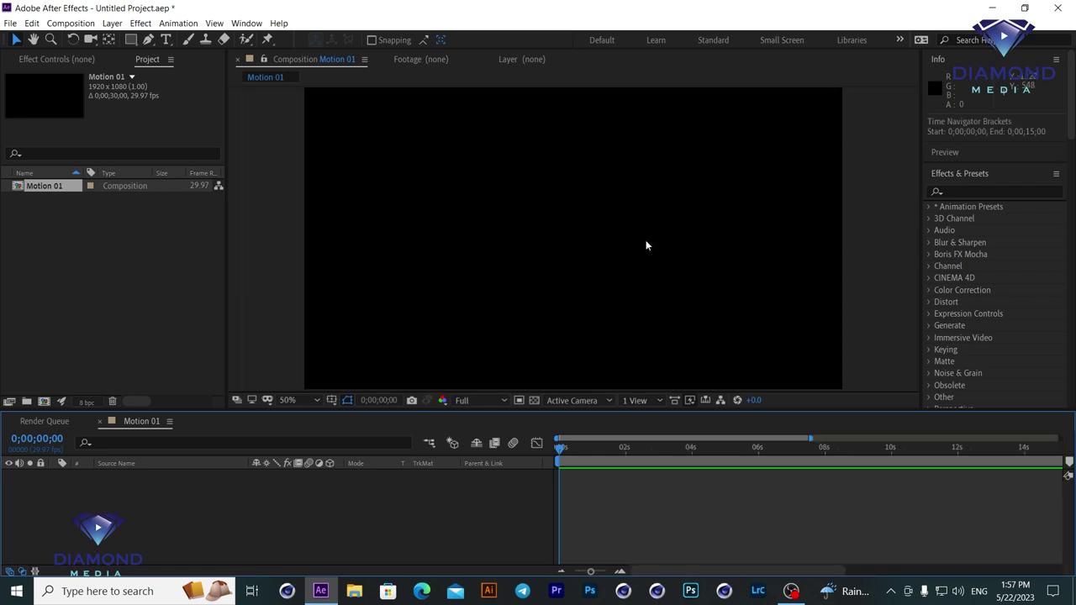
{"action": "left_click", "coordinate": [685, 272]}
{"action": "key", "text": "equal"}
{"action": "key", "text": "equal"}
{"action": "key", "text": "equal"}
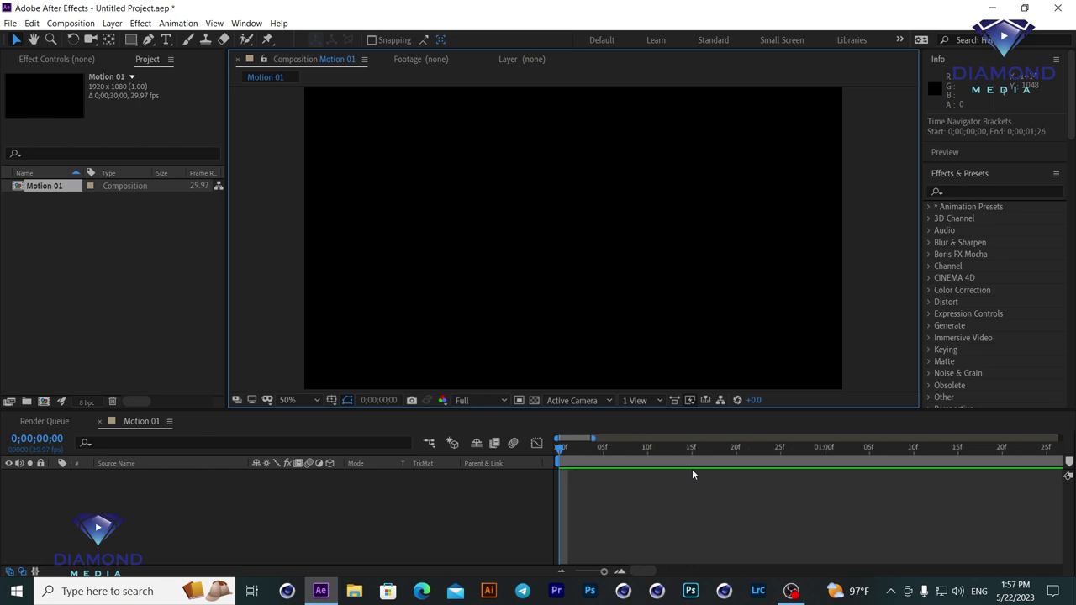
{"action": "key", "text": "minus"}
{"action": "key", "text": "minus"}
{"action": "key", "text": "minus"}
{"action": "key", "text": "minus"}
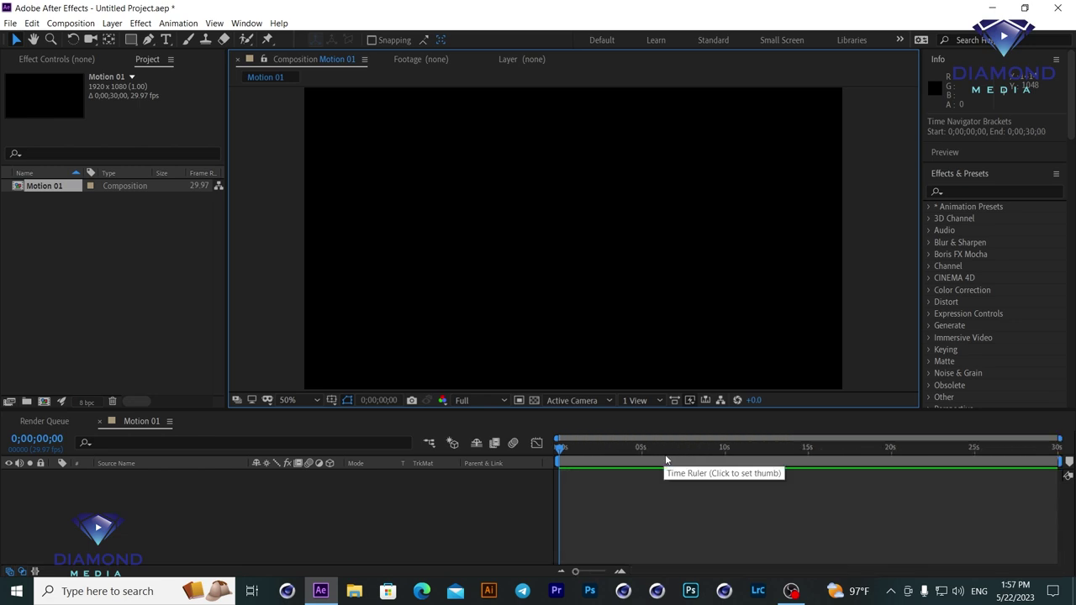
{"action": "key", "text": "equal"}
{"action": "mouse_move", "coordinate": [593, 461]}
{"action": "left_mouse_down"}
{"action": "mouse_move", "coordinate": [1002, 469]}
{"action": "mouse_move", "coordinate": [501, 443]}
{"action": "left_mouse_up"}
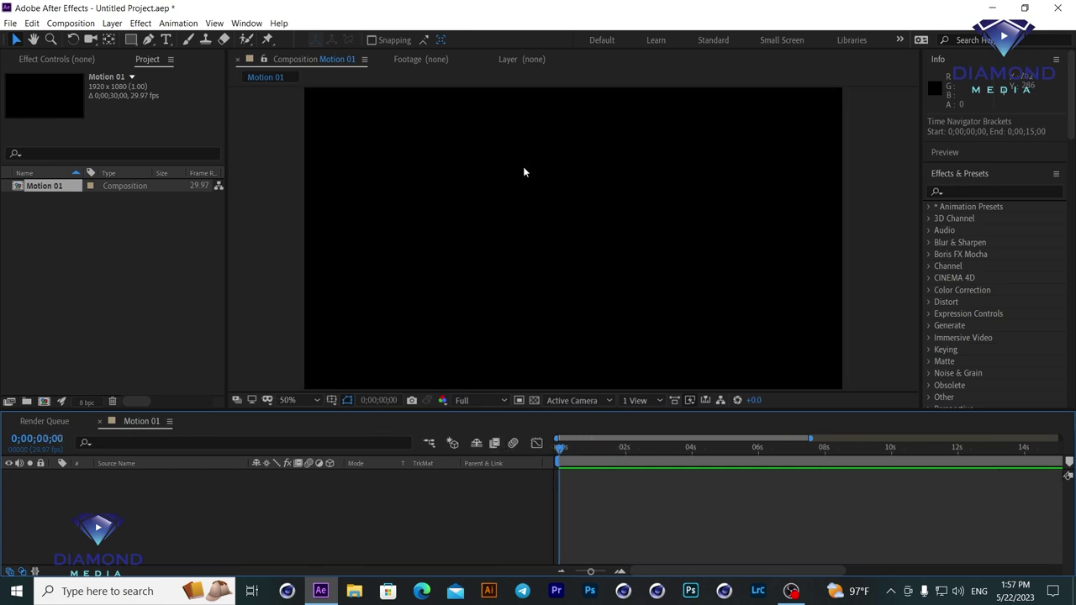
Turn on Title/Action Safe guides and bring up the Import File dialog.
{"action": "left_click", "coordinate": [347, 400]}
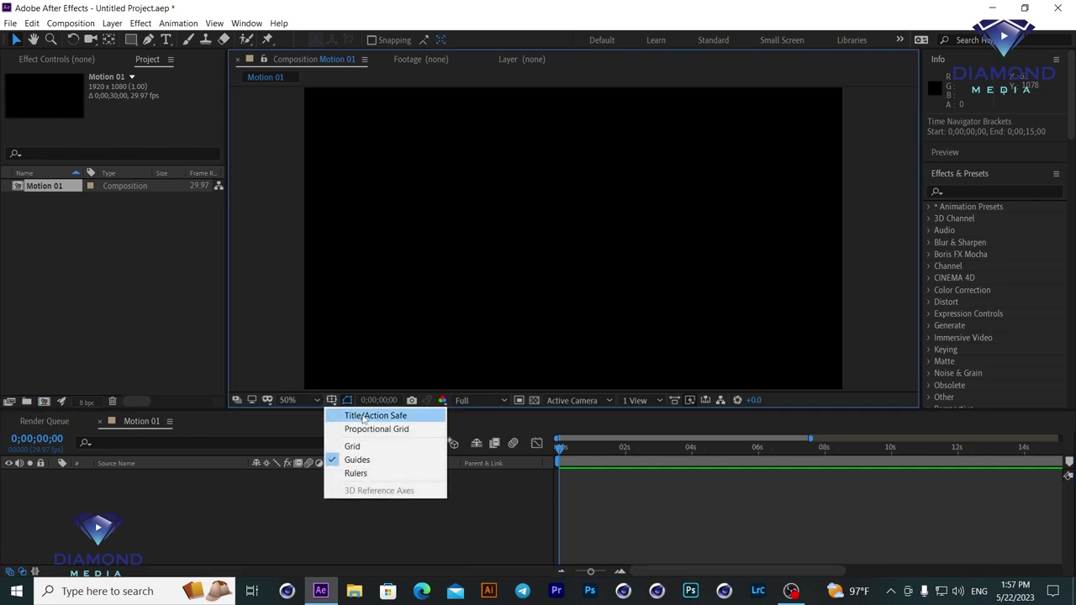
{"action": "left_click", "coordinate": [364, 418]}
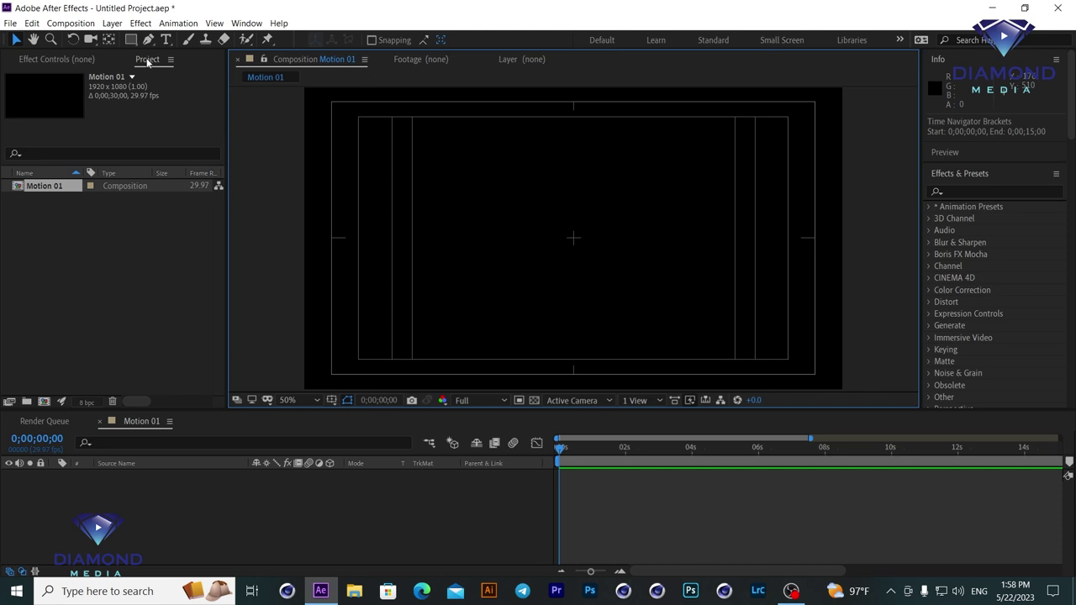
{"action": "double_click", "coordinate": [130, 281]}
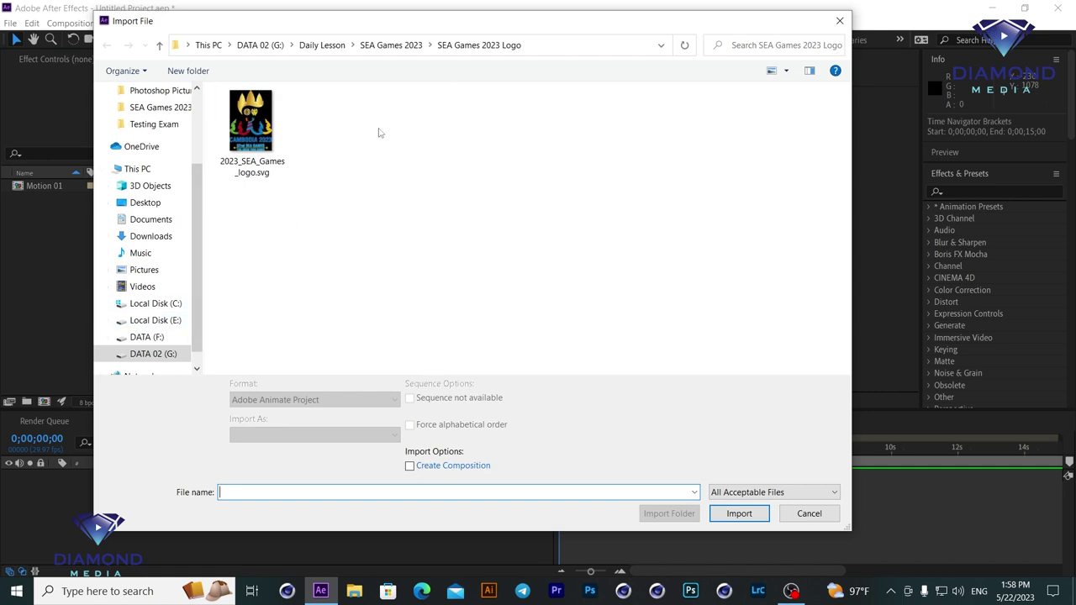
Import 2023_SEA_Games_logo.svg.png as a layer in Motion 01 and reveal its Transform properties.
{"action": "double_click", "coordinate": [260, 125]}
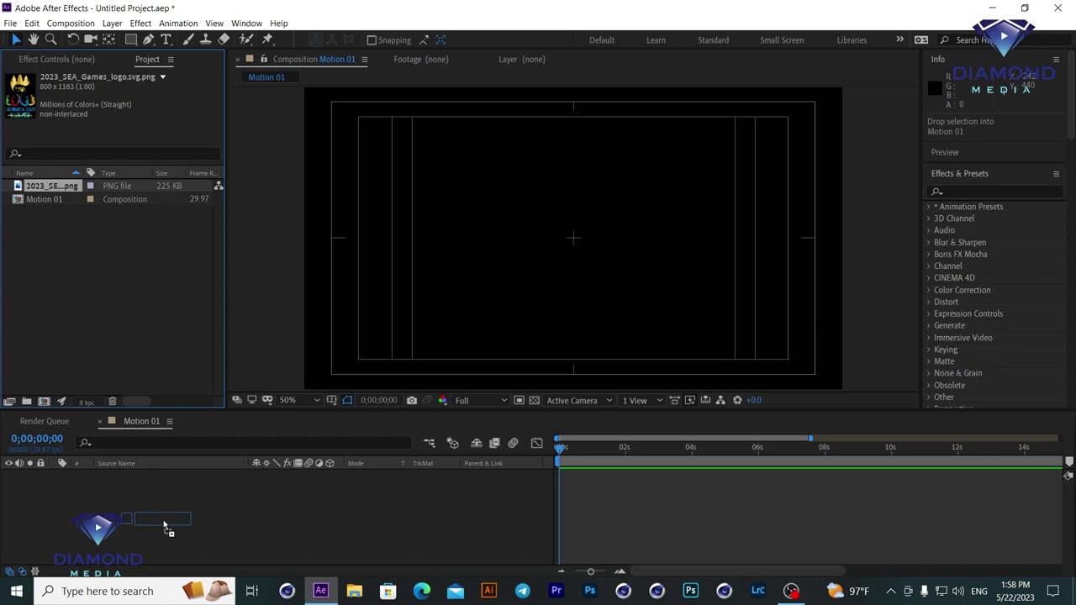
{"action": "left_click_drag", "start_coordinate": [56, 190], "coordinate": [164, 525]}
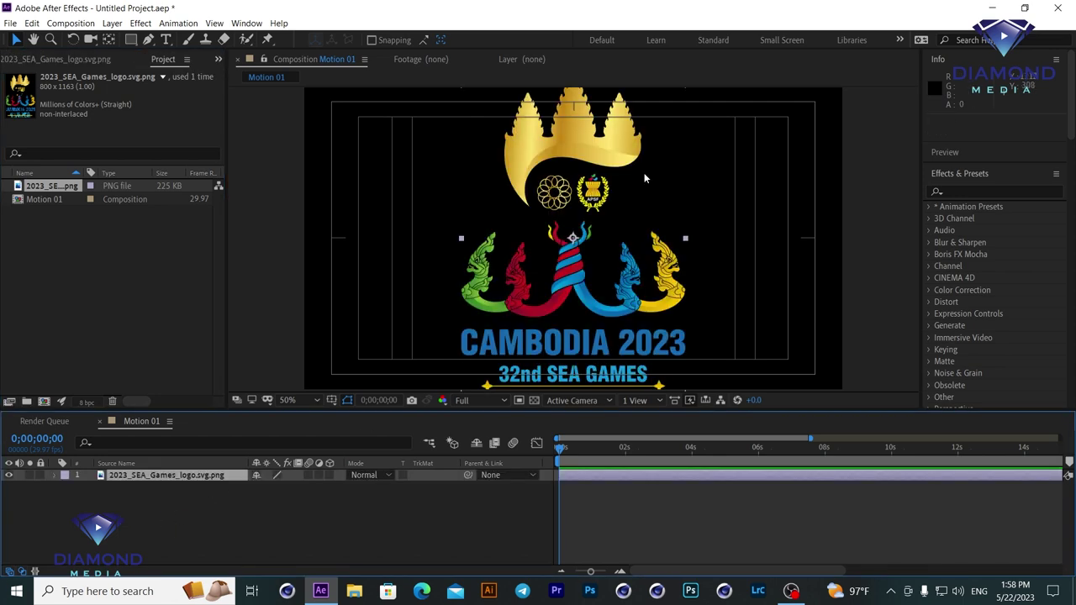
{"action": "key", "text": "comma"}
{"action": "key", "text": "period"}
{"action": "key", "text": "comma"}
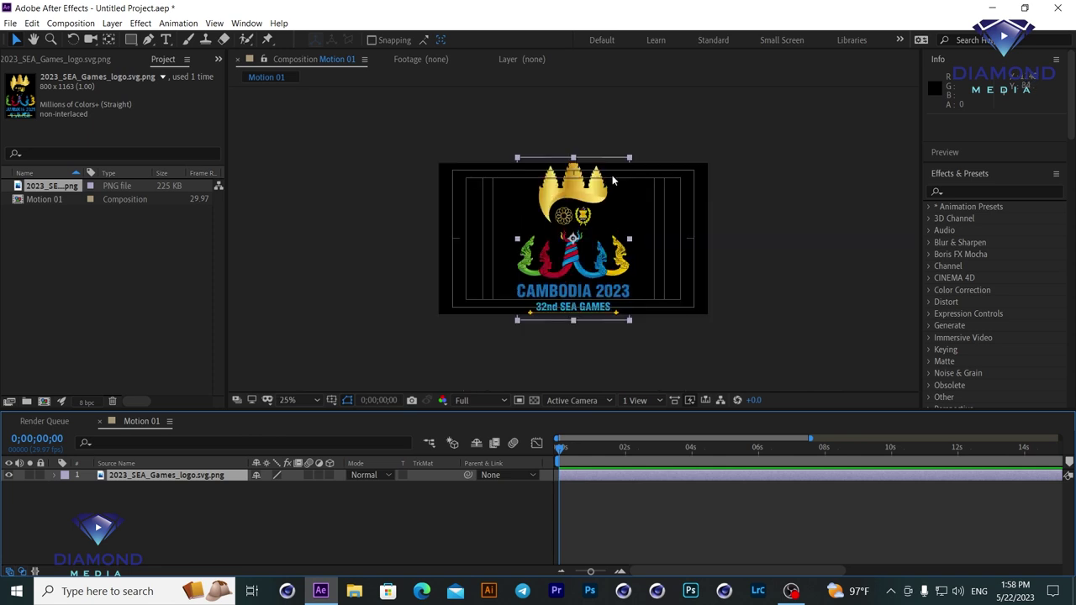
{"action": "left_click_drag", "start_coordinate": [585, 410], "coordinate": [585, 338]}
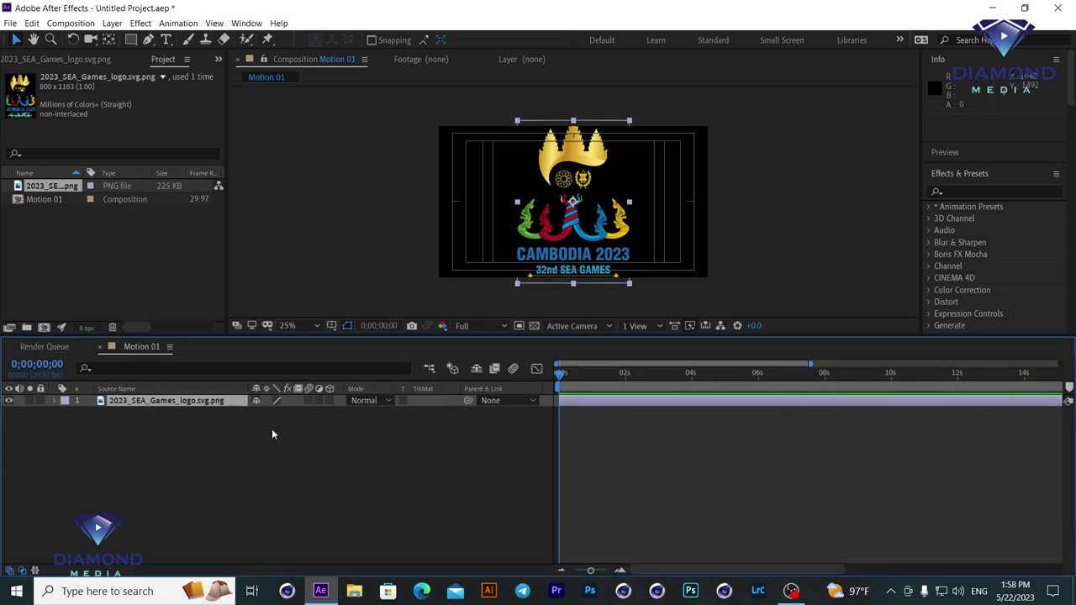
{"action": "left_click", "coordinate": [55, 401]}
{"action": "left_click", "coordinate": [66, 413]}
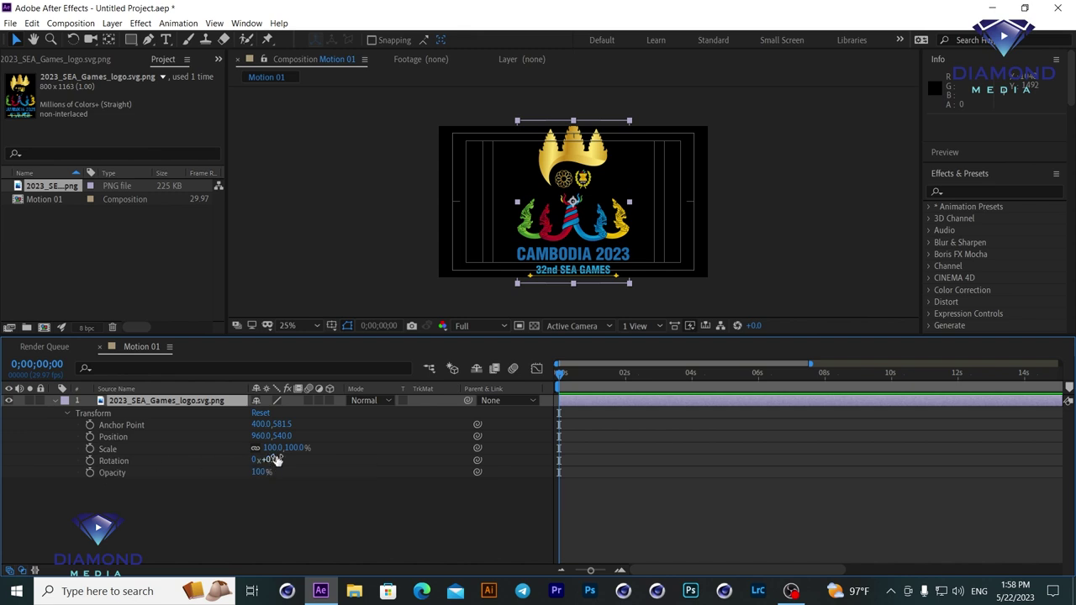
Scale the logo to 71%, undoing trial moves so Position stays at 960,540.
{"action": "left_click_drag", "start_coordinate": [277, 452], "coordinate": [235, 448]}
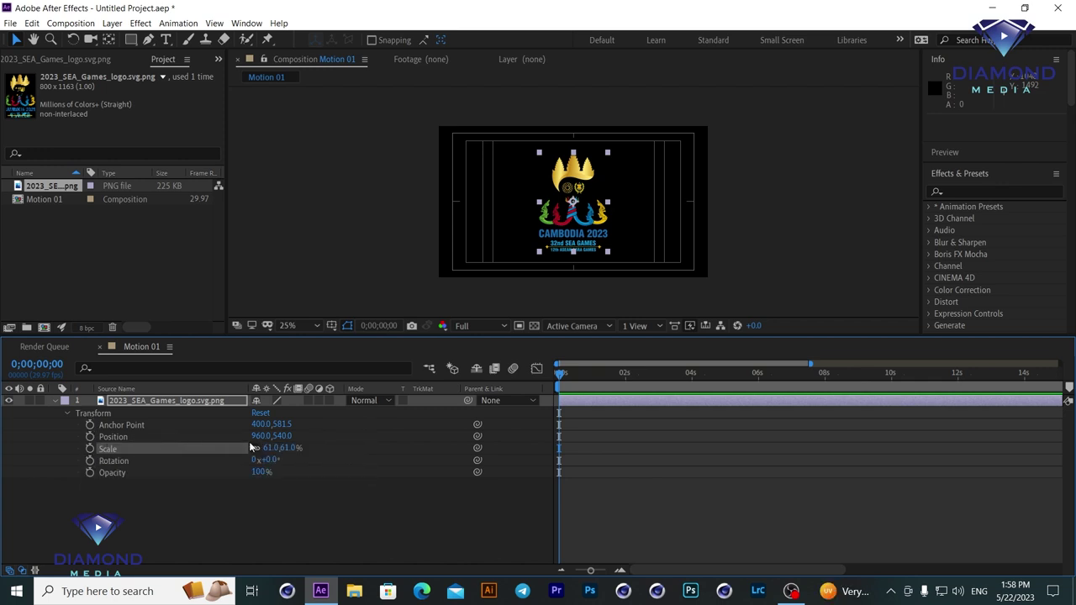
{"action": "left_click_drag", "start_coordinate": [278, 448], "coordinate": [290, 448]}
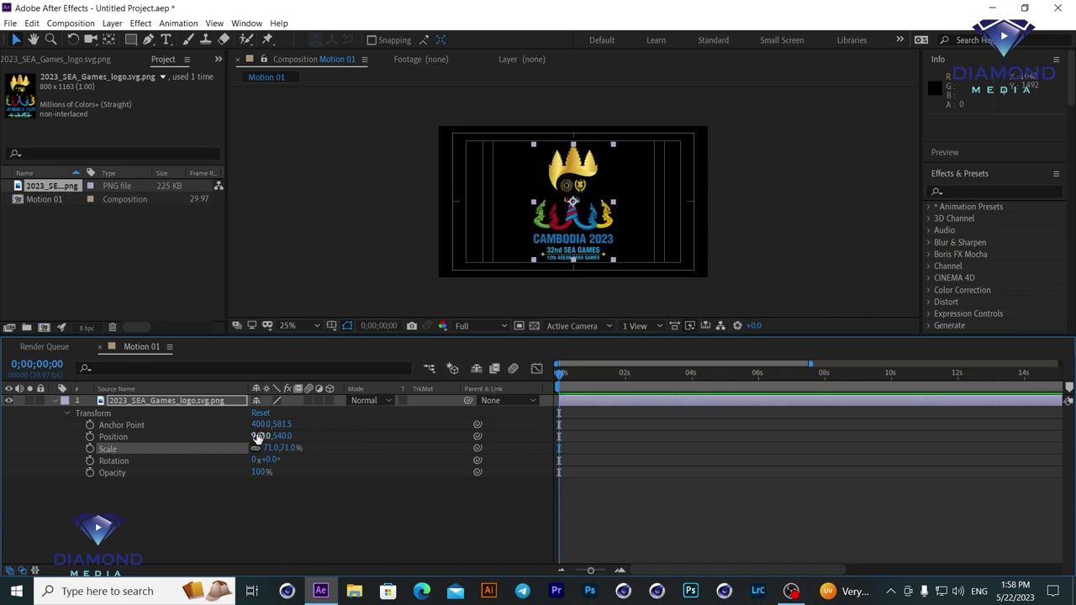
{"action": "left_click_drag", "start_coordinate": [261, 436], "coordinate": [293, 436]}
{"action": "key", "text": "ctrl+z"}
{"action": "mouse_move", "coordinate": [283, 436]}
{"action": "left_mouse_down"}
{"action": "mouse_move", "coordinate": [235, 445]}
{"action": "mouse_move", "coordinate": [271, 425]}
{"action": "left_mouse_up"}
{"action": "key", "text": "ctrl+z"}
{"action": "left_click", "coordinate": [344, 449]}
{"action": "key", "text": "ctrl+z"}
Try rotation and 40% opacity on the logo, then revert to 0° rotation and full opacity.
{"action": "left_click_drag", "start_coordinate": [271, 460], "coordinate": [300, 453]}
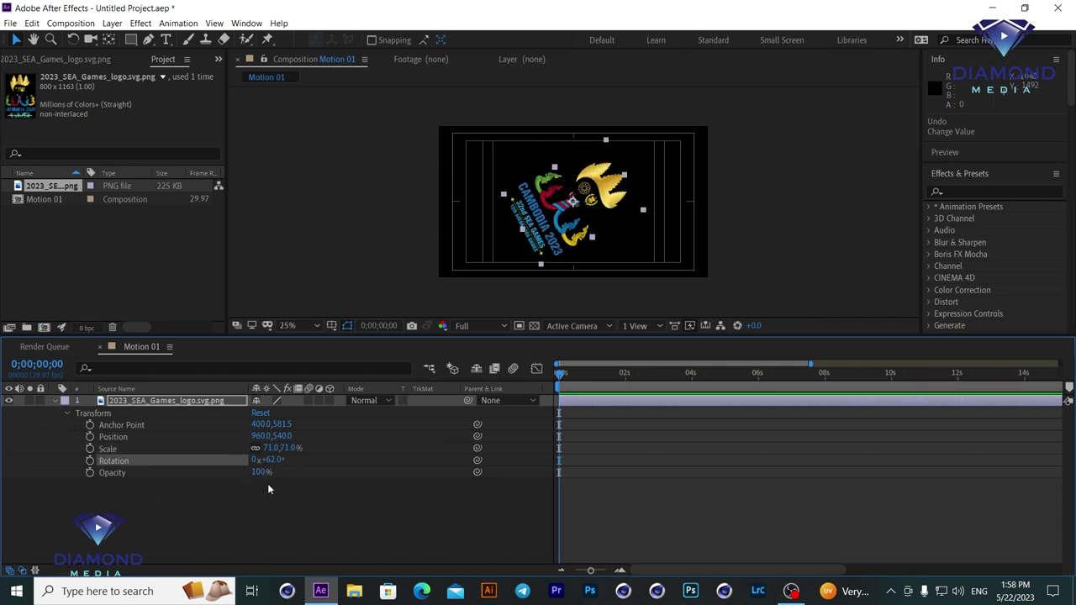
{"action": "key", "text": "ctrl+z"}
{"action": "left_click_drag", "start_coordinate": [259, 472], "coordinate": [234, 475]}
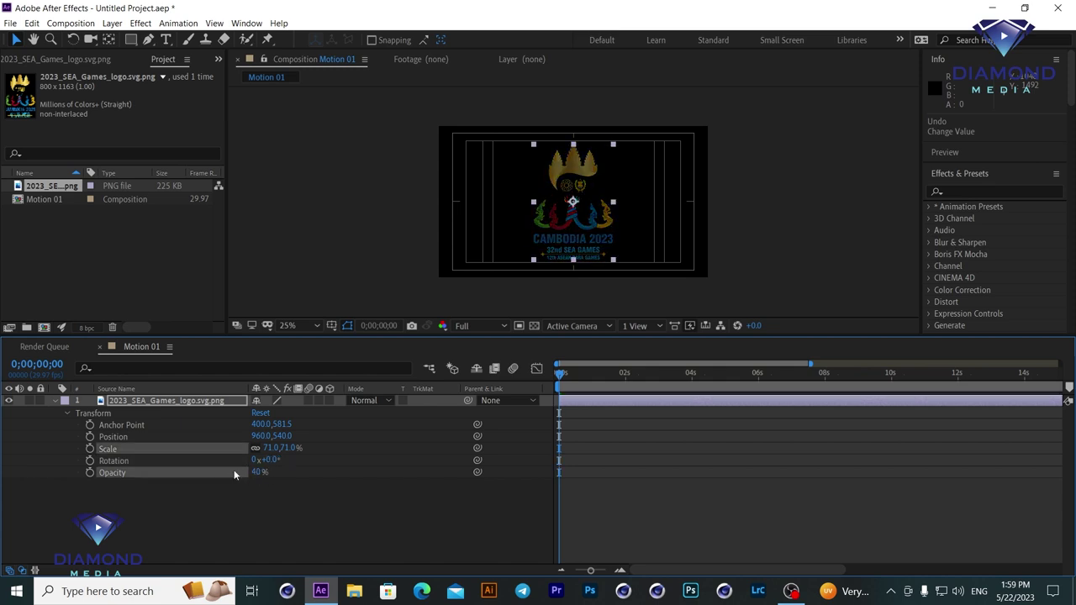
{"action": "left_click", "coordinate": [534, 326]}
{"action": "scroll", "coordinate": [599, 223], "scroll_direction": "up", "scroll_amount": 2}
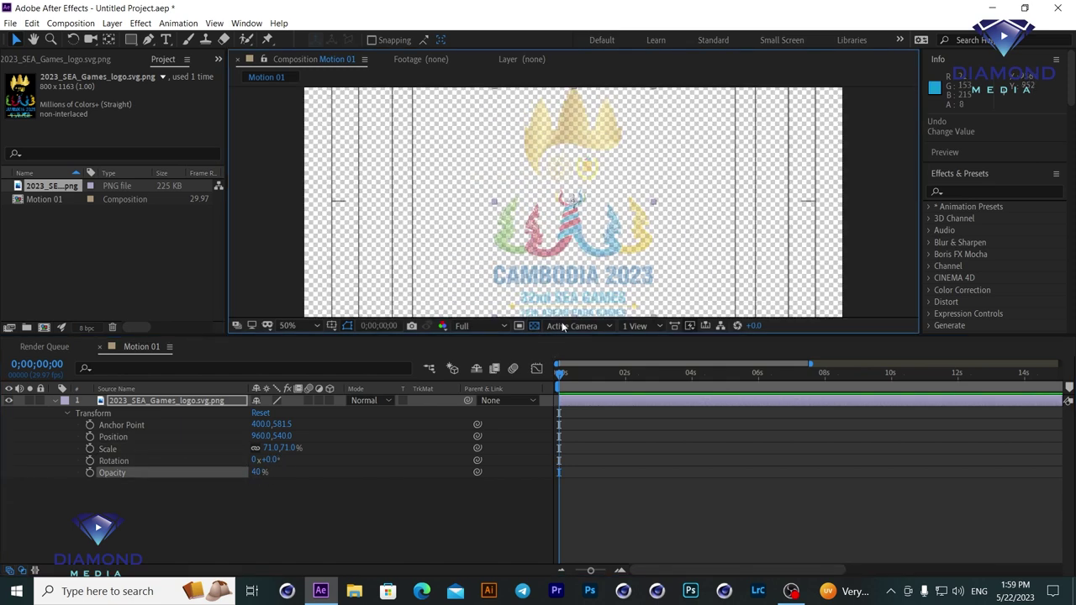
{"action": "left_click_drag", "start_coordinate": [257, 475], "coordinate": [311, 472]}
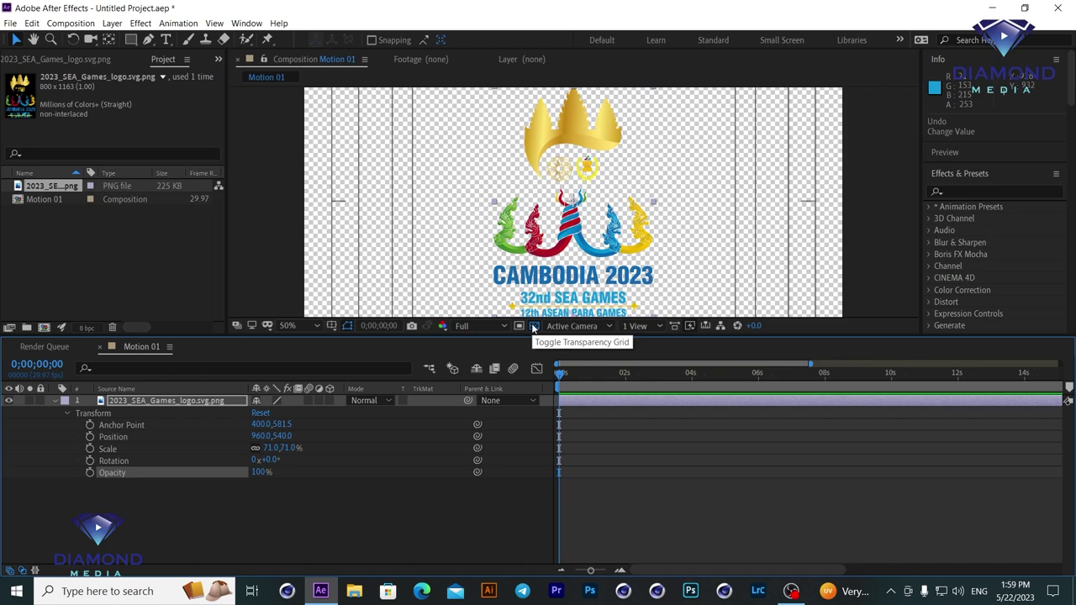
{"action": "left_click", "coordinate": [533, 326]}
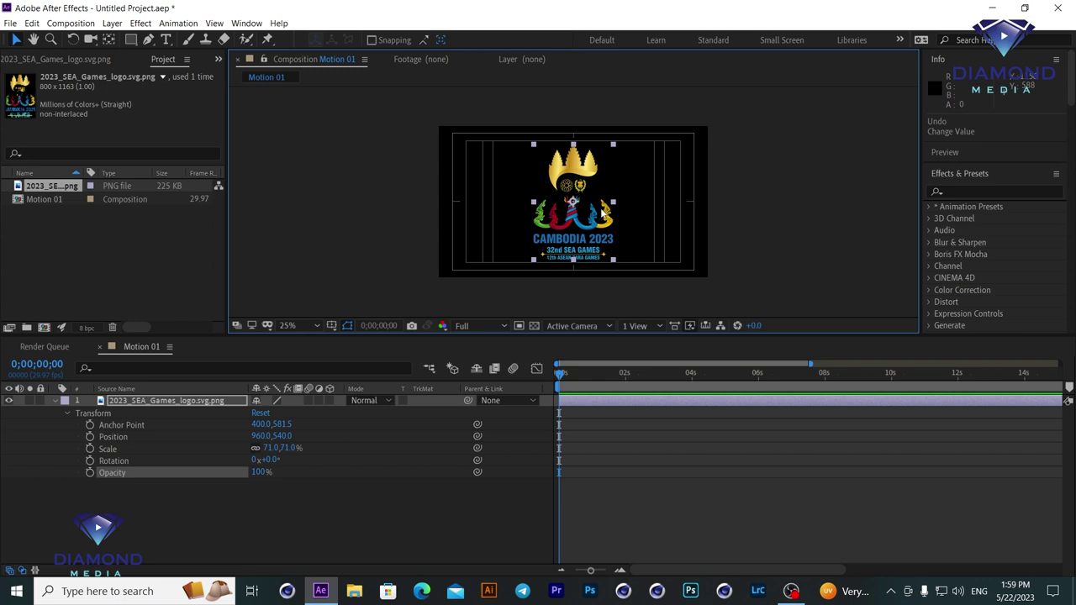
{"action": "left_click_drag", "start_coordinate": [614, 373], "coordinate": [690, 375]}
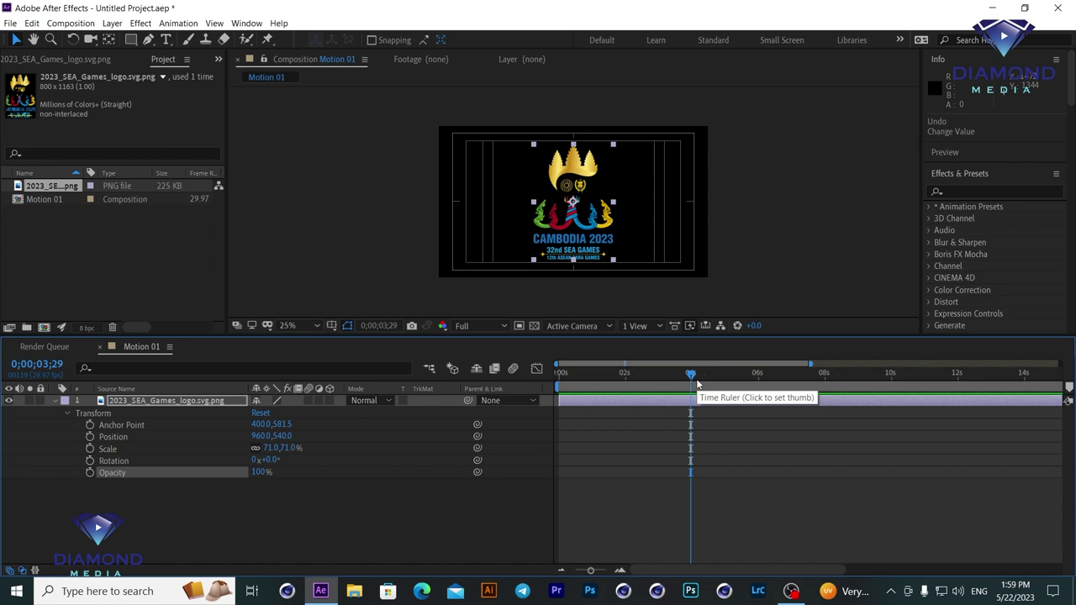
Trim Motion 01 to a work area ending at 0;00;03;29 and preview it.
{"action": "key", "text": "n"}
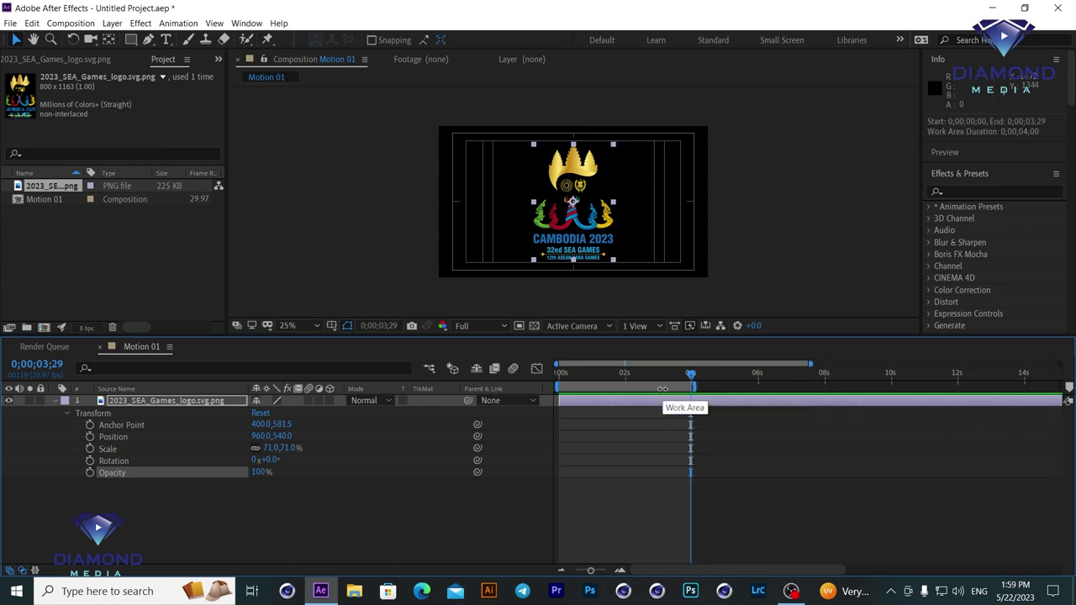
{"action": "right_click", "coordinate": [663, 388]}
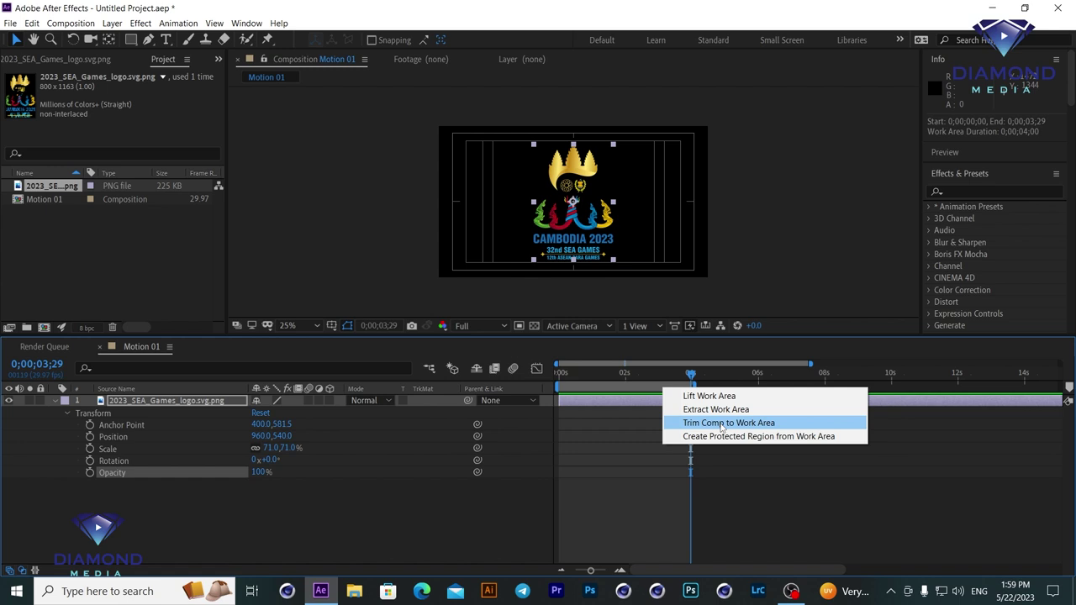
{"action": "left_click", "coordinate": [721, 423]}
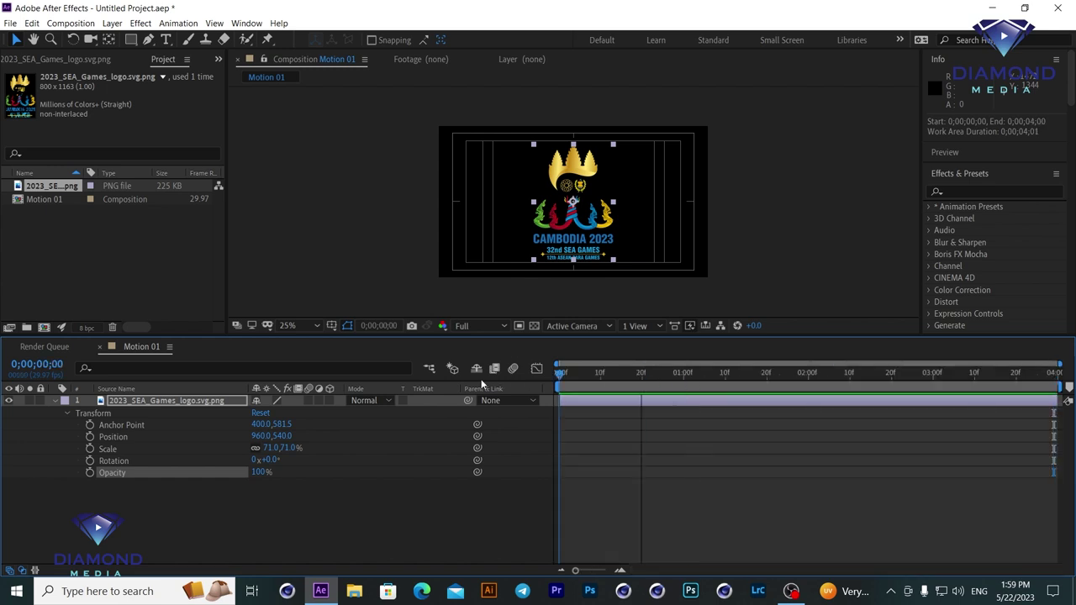
{"action": "key", "text": "space"}
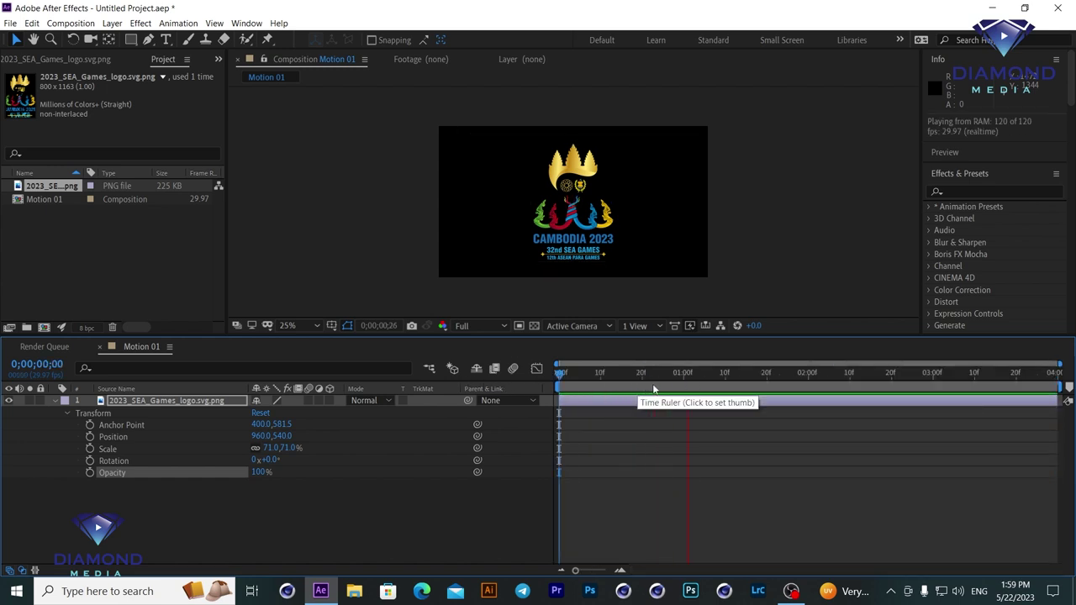
{"action": "key", "text": "space"}
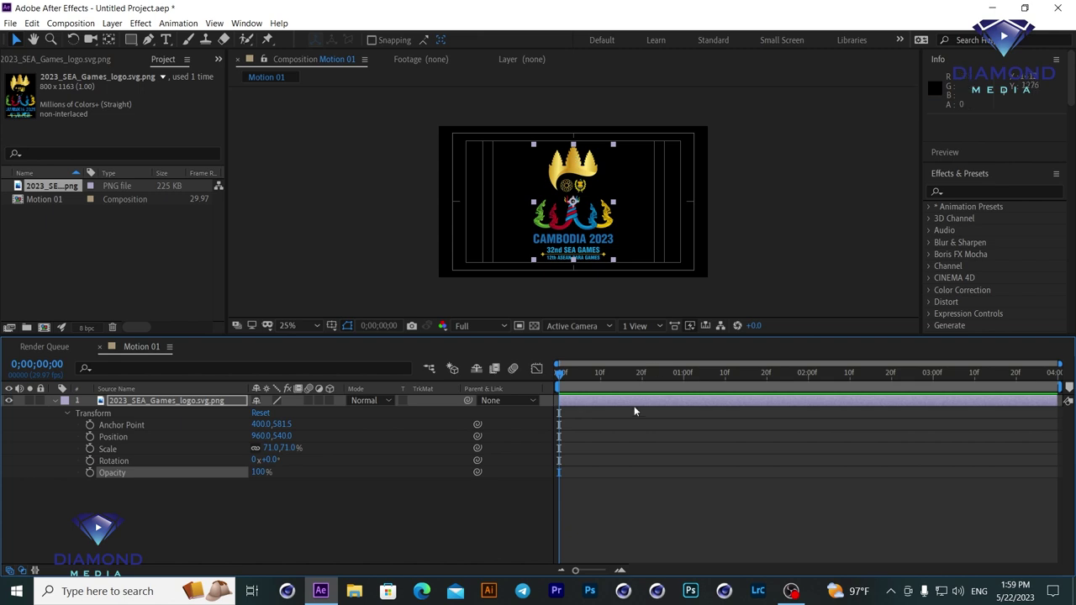
{"action": "mouse_move", "coordinate": [594, 381]}
{"action": "left_mouse_down"}
{"action": "mouse_move", "coordinate": [675, 385]}
{"action": "mouse_move", "coordinate": [644, 384]}
{"action": "left_mouse_up"}
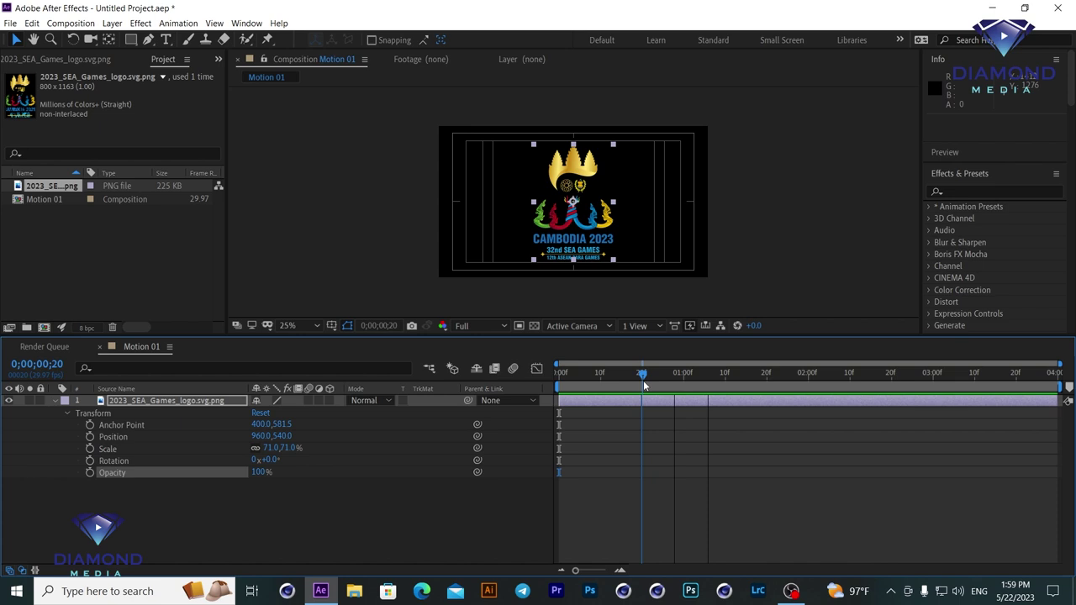
Keyframe Scale at 71% on frame 20 and 520% on frame 0, then preview the zoom.
{"action": "left_click", "coordinate": [90, 449]}
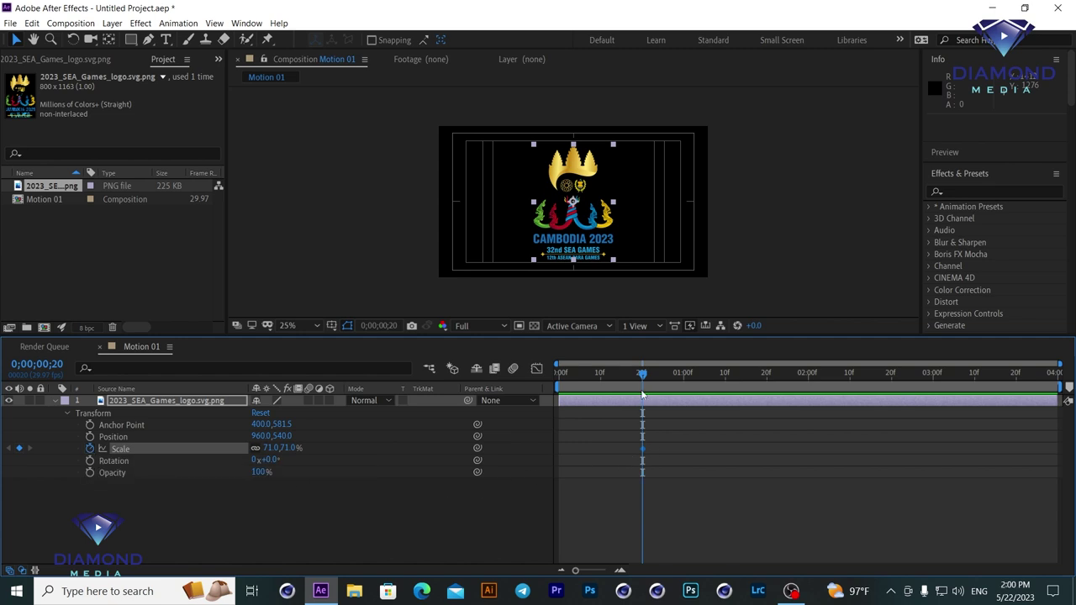
{"action": "left_click_drag", "start_coordinate": [642, 375], "coordinate": [560, 376]}
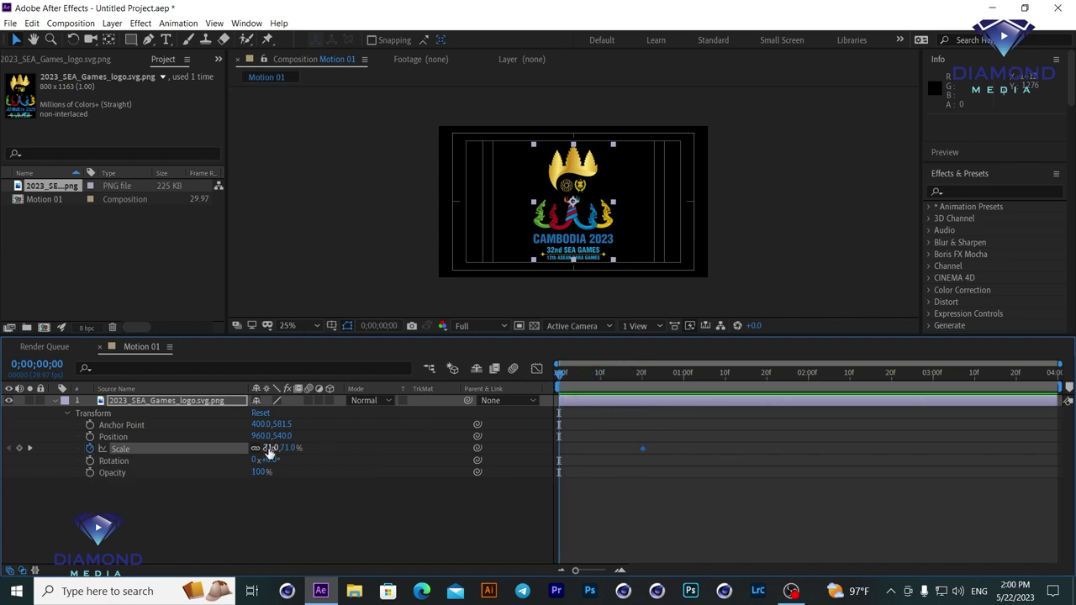
{"action": "left_click_drag", "start_coordinate": [269, 449], "coordinate": [742, 452]}
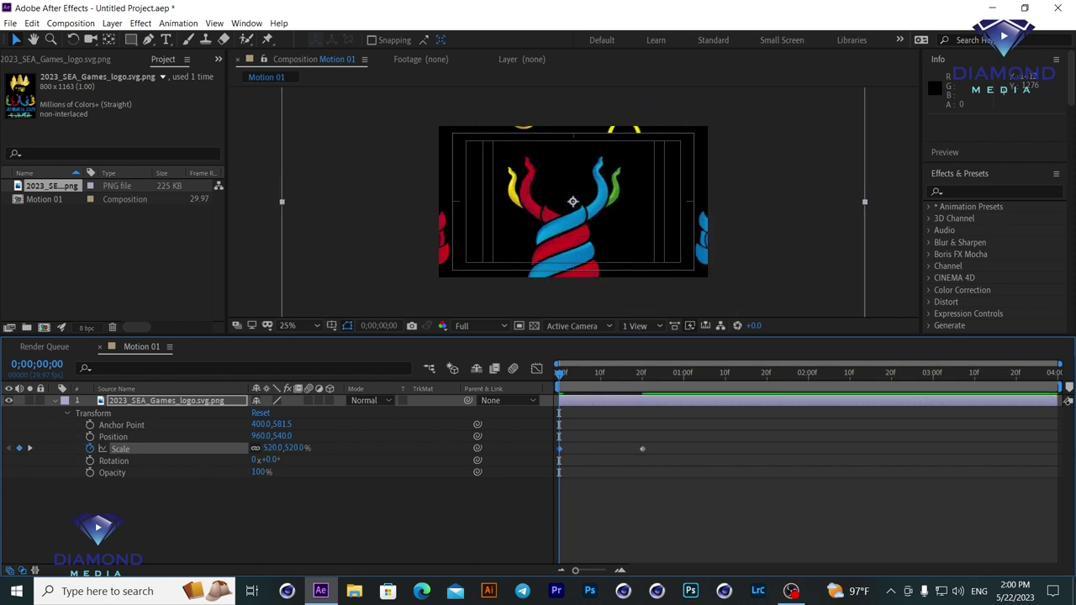
{"action": "key", "text": "space"}
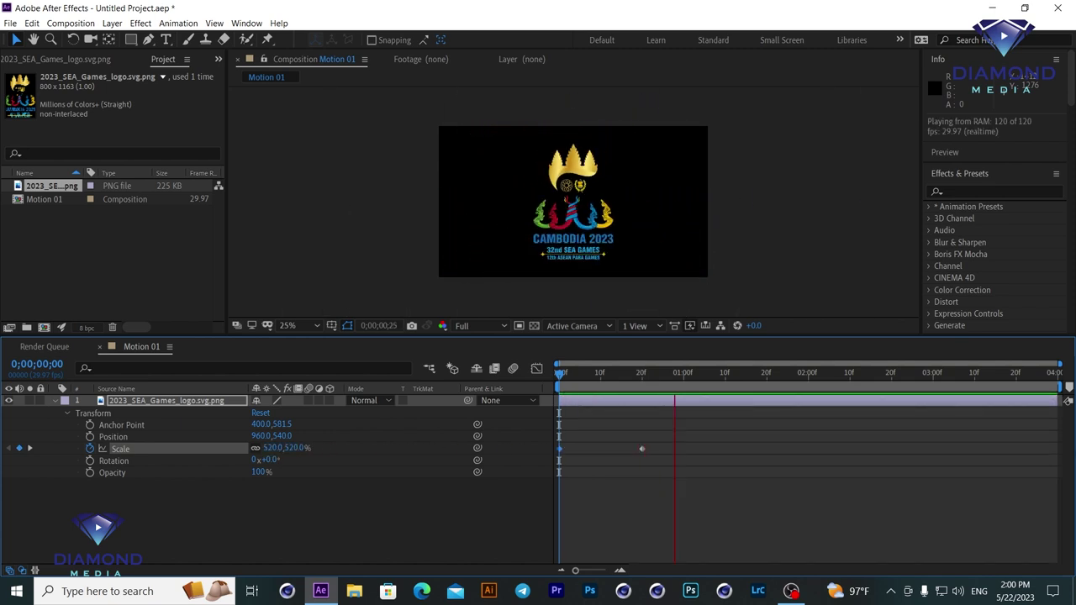
{"action": "key", "text": "space"}
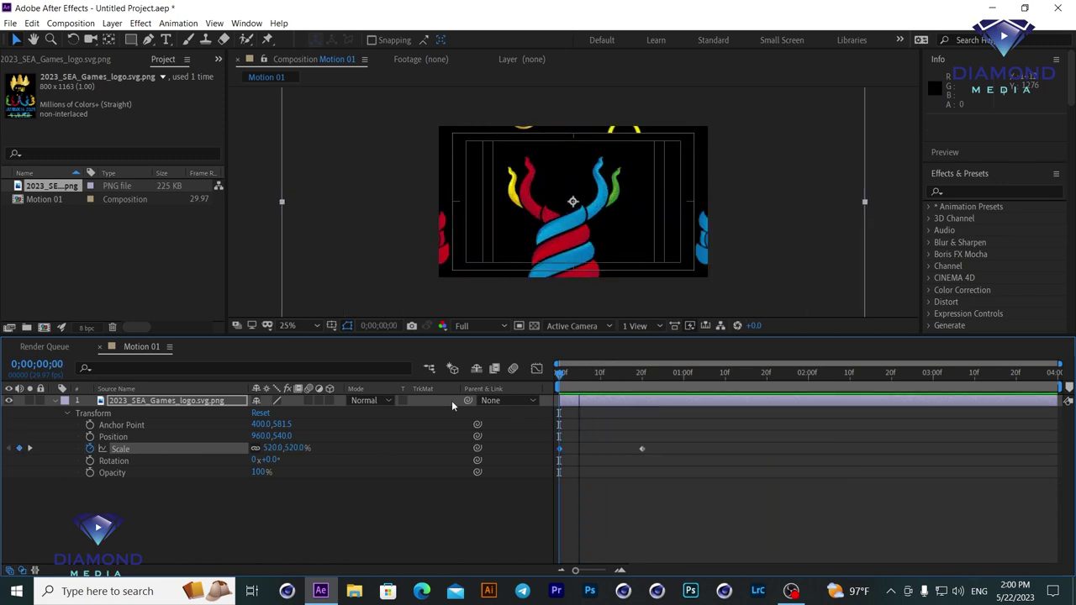
{"action": "key", "text": "space"}
{"action": "key", "text": "space"}
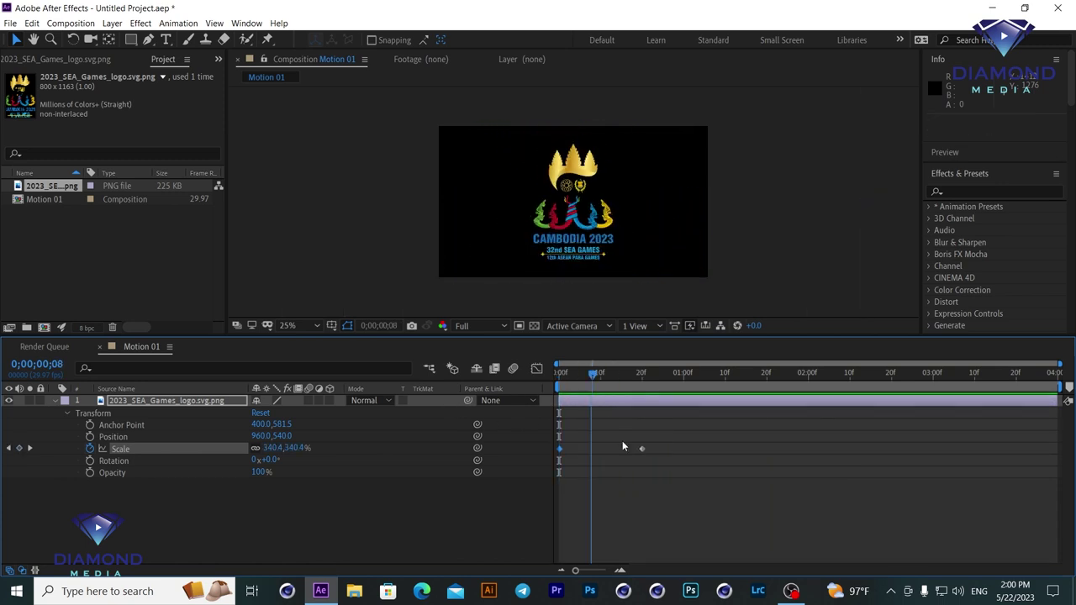
Test moving the end keyframe to frame 10, then undo back to the single 71% keyframe.
{"action": "left_click_drag", "start_coordinate": [641, 448], "coordinate": [599, 448]}
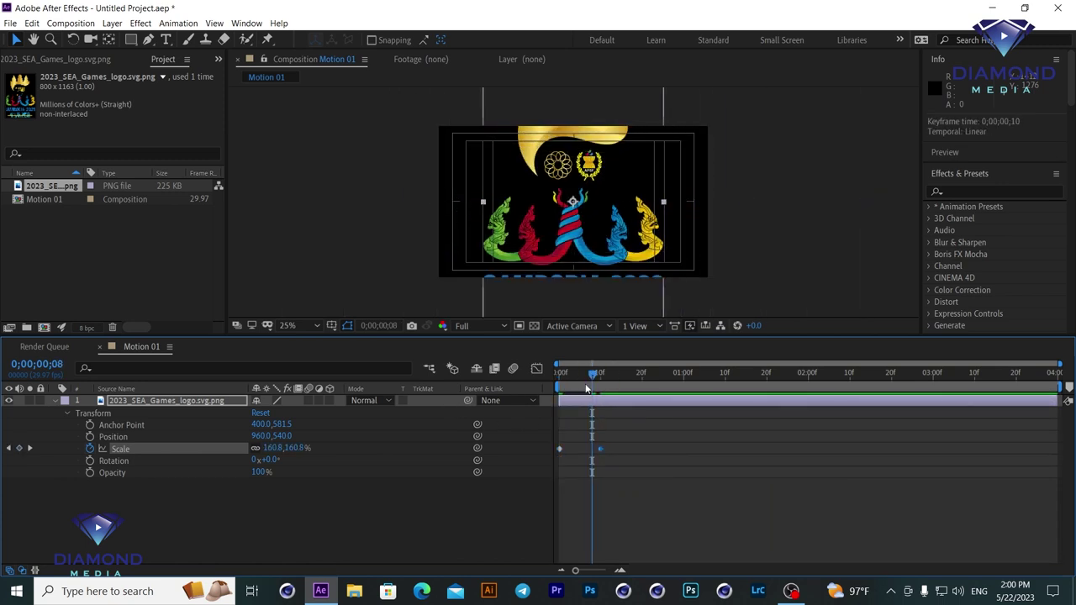
{"action": "key", "text": "Home"}
{"action": "key", "text": "space"}
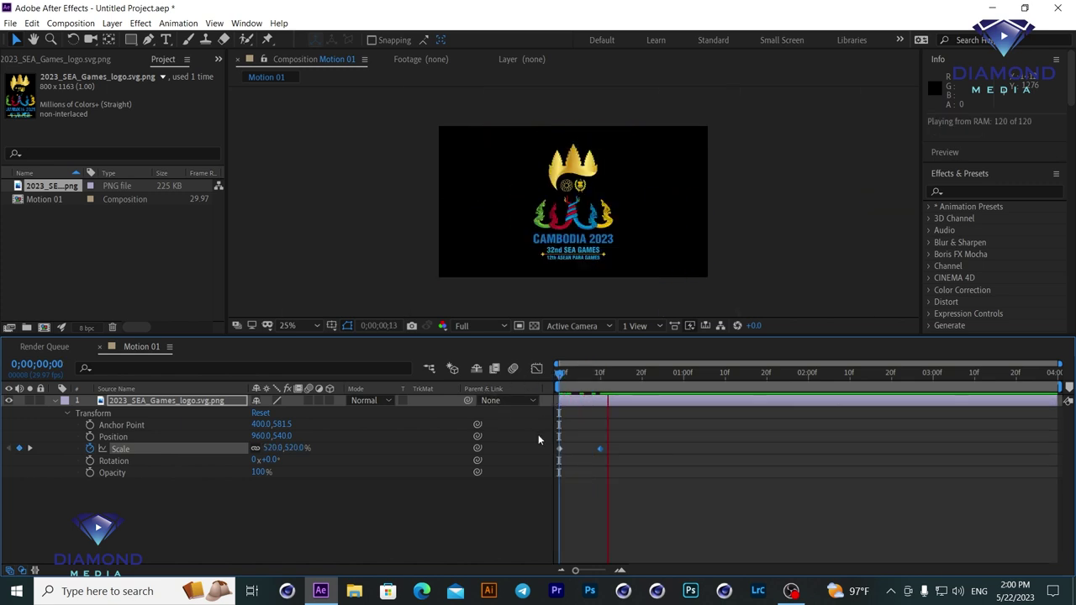
{"action": "left_click_drag", "start_coordinate": [563, 382], "coordinate": [539, 391]}
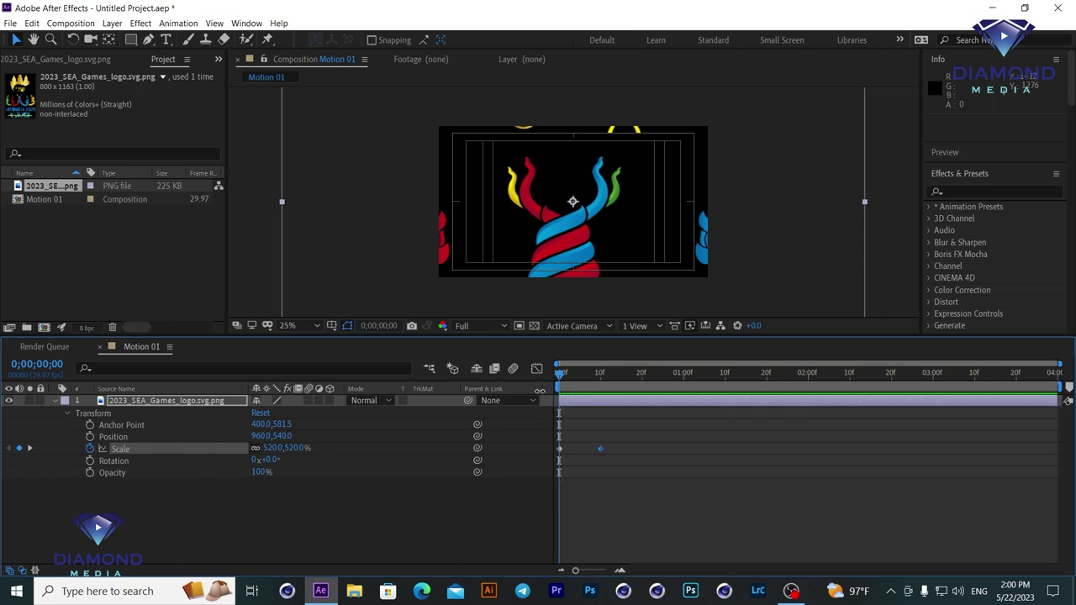
{"action": "left_click_drag", "start_coordinate": [562, 378], "coordinate": [606, 375]}
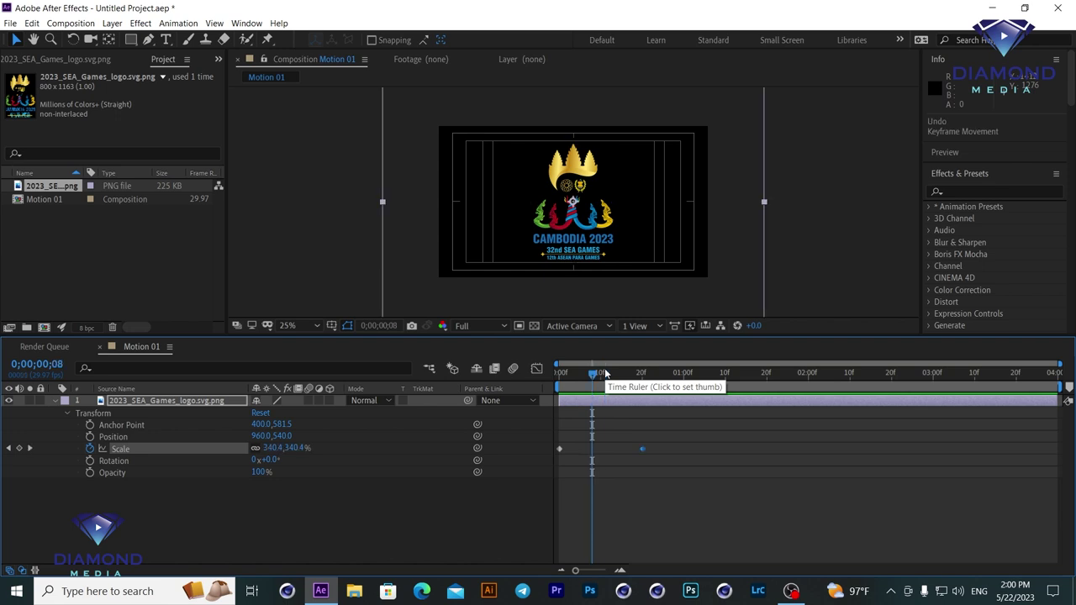
{"action": "key", "text": "ctrl+z"}
{"action": "key", "text": "Home"}
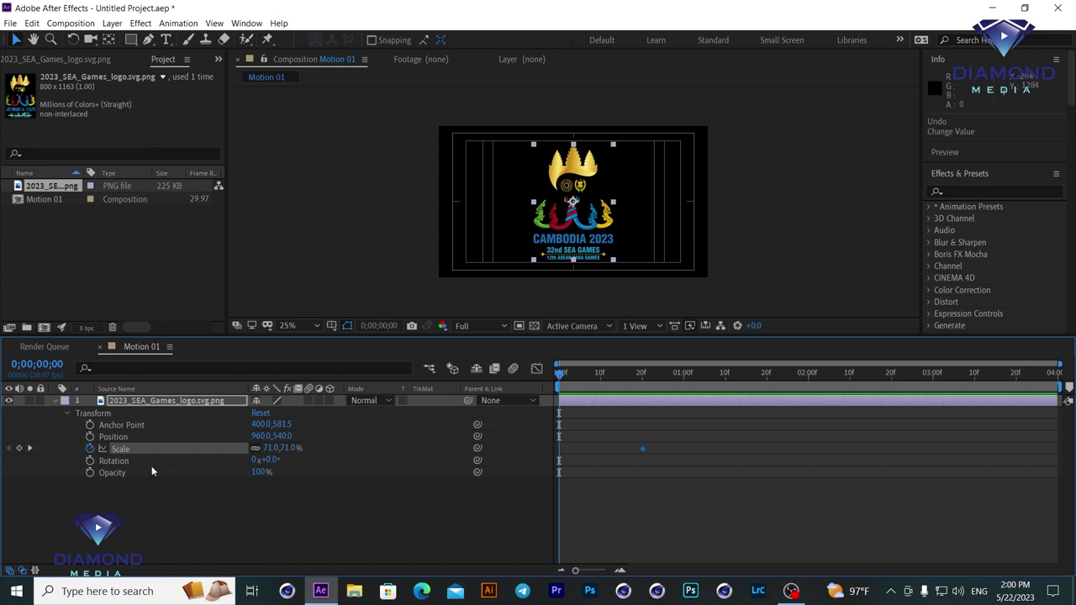
{"action": "left_click_drag", "start_coordinate": [283, 424], "coordinate": [316, 425]}
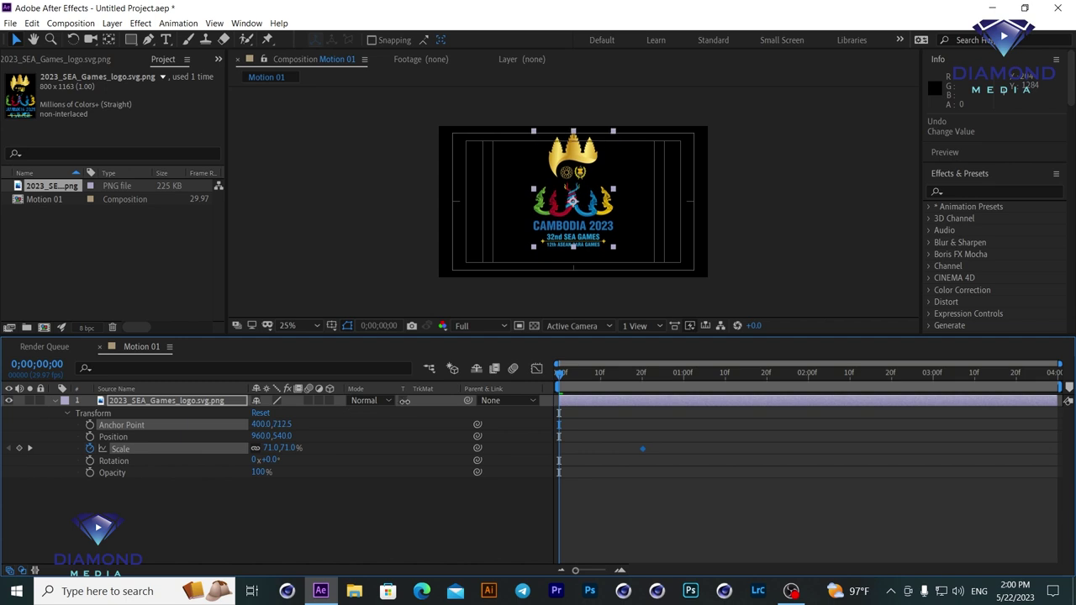
With the Pan Behind tool, move the logo's anchor point down to the bottom text and test a 35% scale.
{"action": "key", "text": "ctrl+z"}
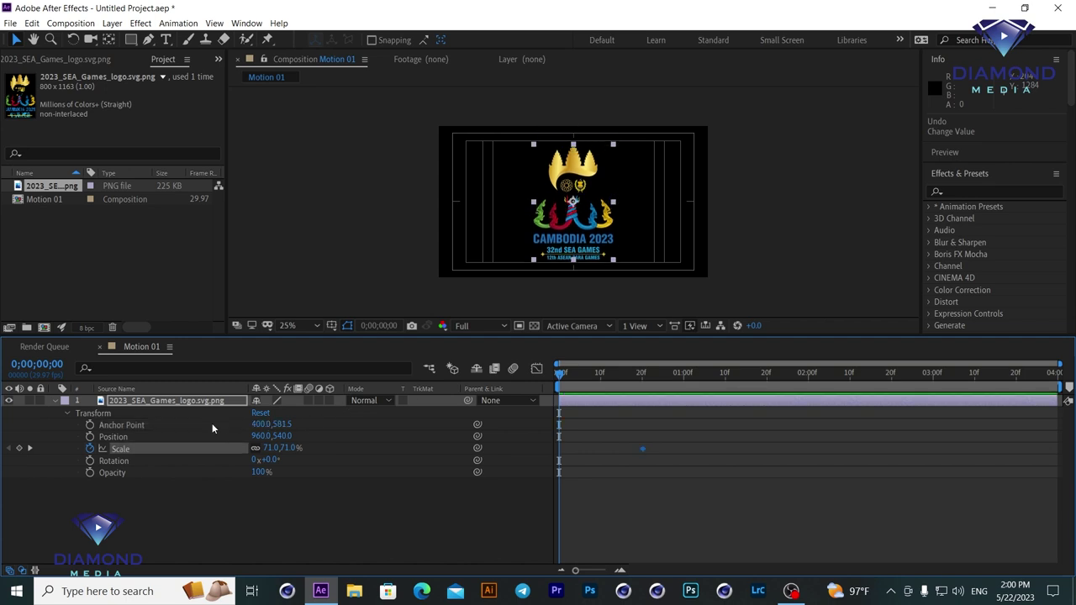
{"action": "left_click", "coordinate": [109, 39]}
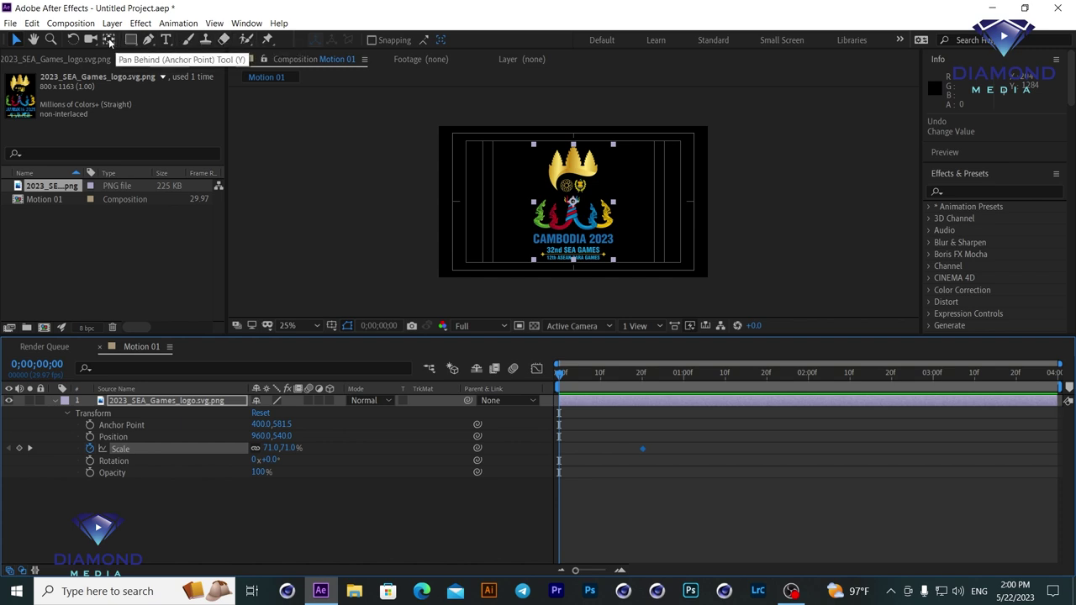
{"action": "left_click_drag", "start_coordinate": [572, 202], "coordinate": [571, 257]}
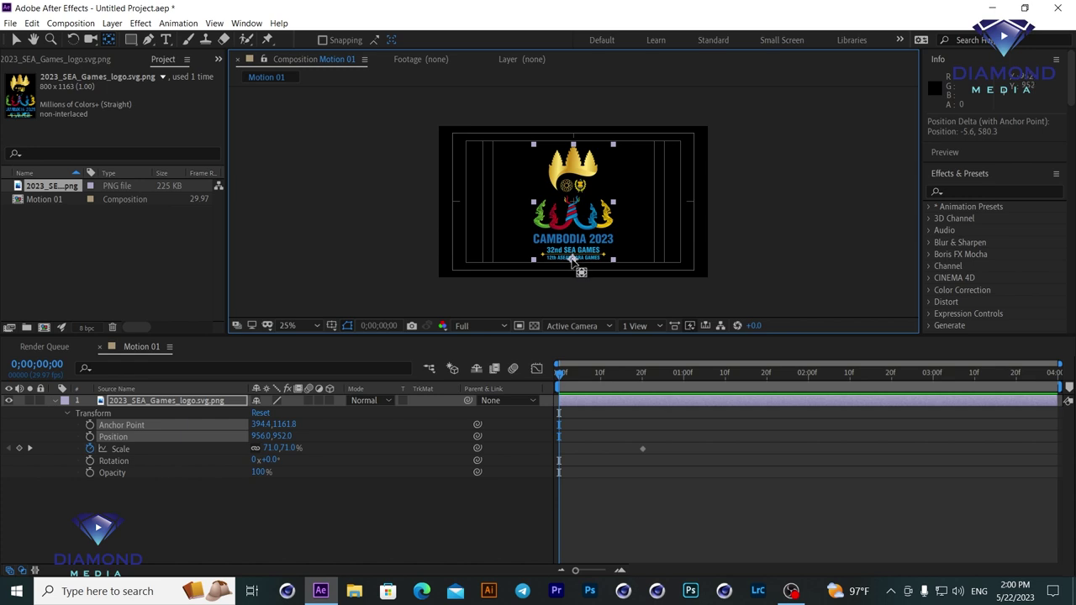
{"action": "mouse_move", "coordinate": [271, 448]}
{"action": "left_mouse_down"}
{"action": "mouse_move", "coordinate": [243, 444]}
{"action": "mouse_move", "coordinate": [276, 435]}
{"action": "left_mouse_up"}
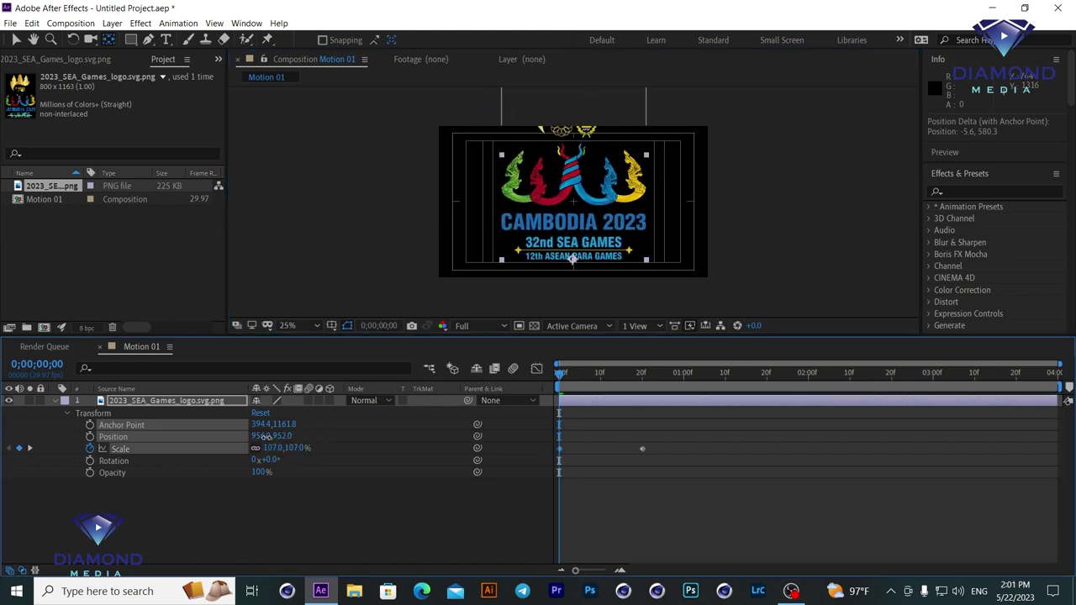
{"action": "key", "text": "ctrl+z"}
{"action": "key", "text": "ctrl+z"}
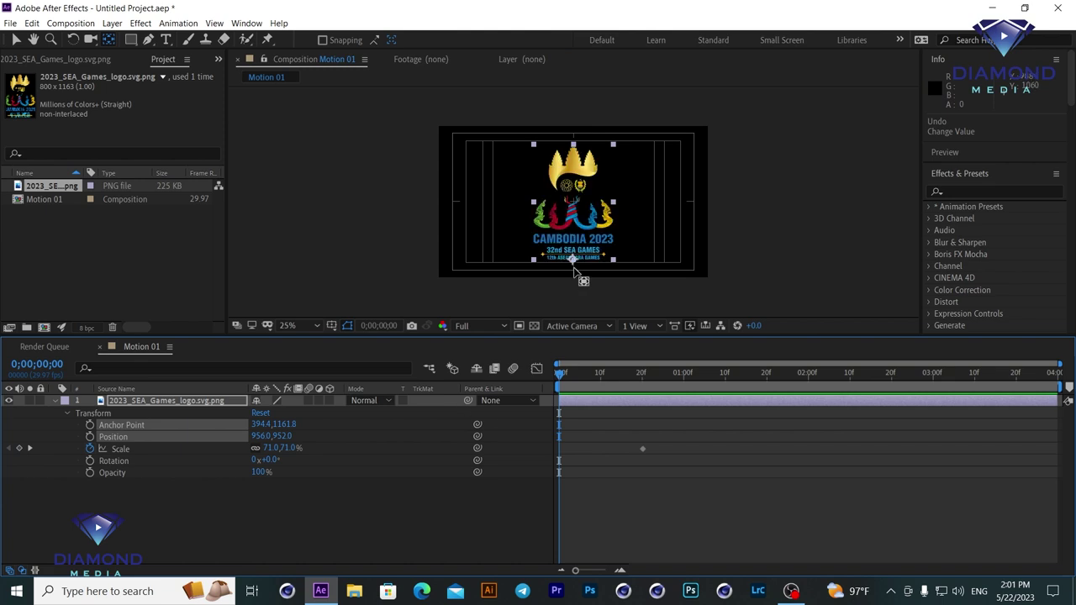
Move the anchor point to the top of the crown (411.3,18.1) and undo a test scale from there.
{"action": "left_click_drag", "start_coordinate": [572, 260], "coordinate": [574, 146]}
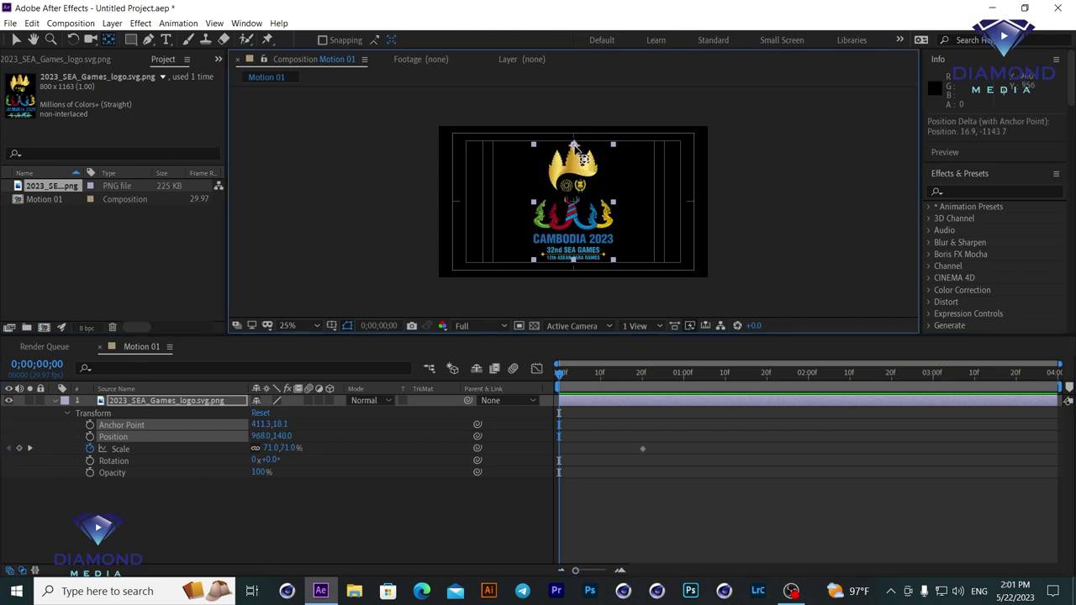
{"action": "mouse_move", "coordinate": [273, 448]}
{"action": "left_mouse_down"}
{"action": "mouse_move", "coordinate": [294, 447]}
{"action": "mouse_move", "coordinate": [277, 446]}
{"action": "left_mouse_up"}
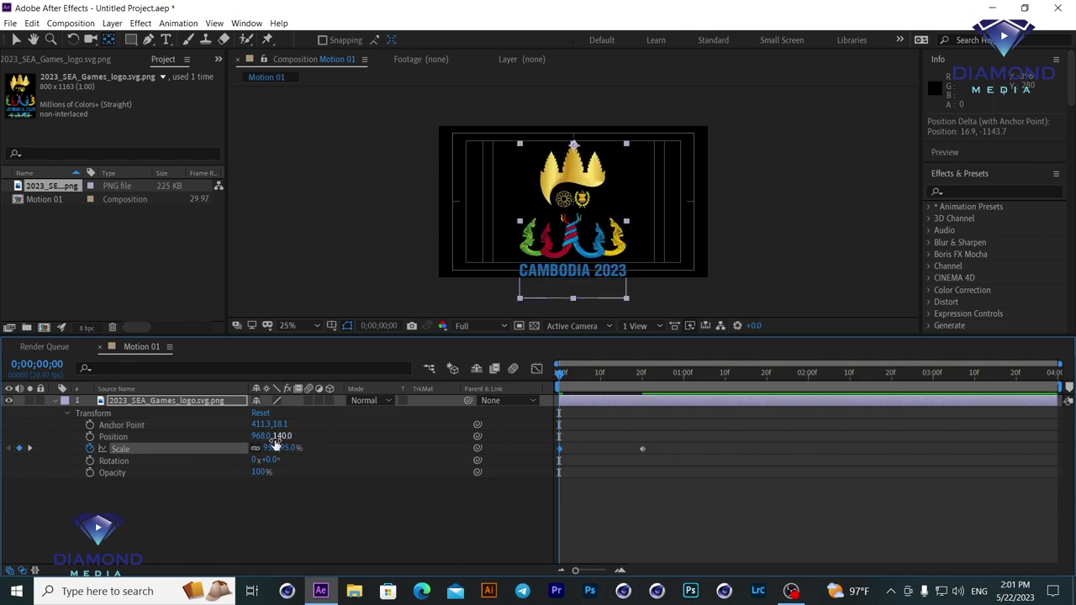
{"action": "key", "text": "ctrl+z"}
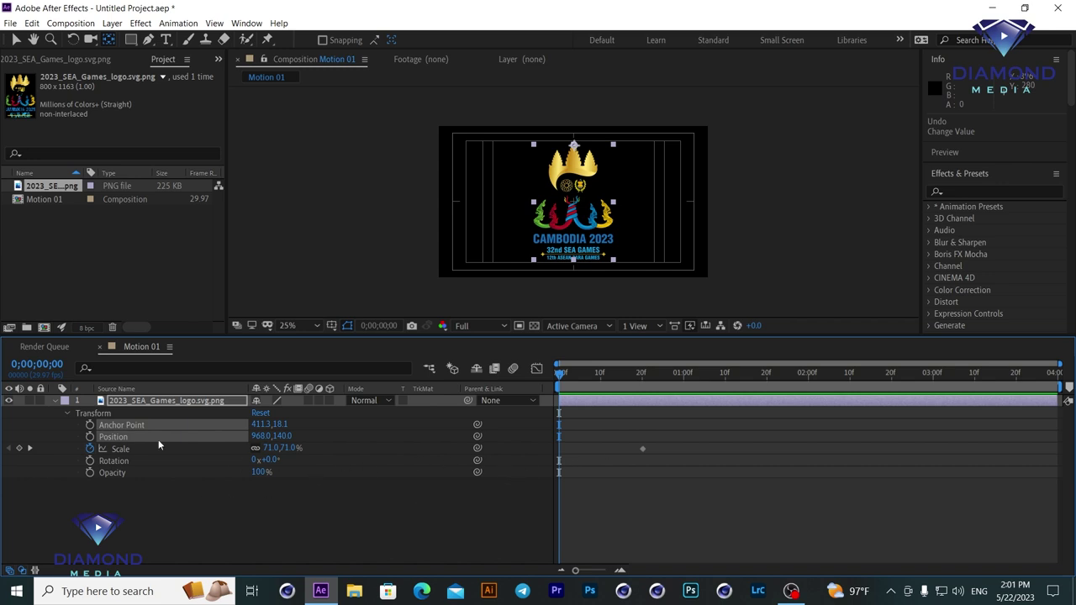
{"action": "left_click", "coordinate": [10, 23]}
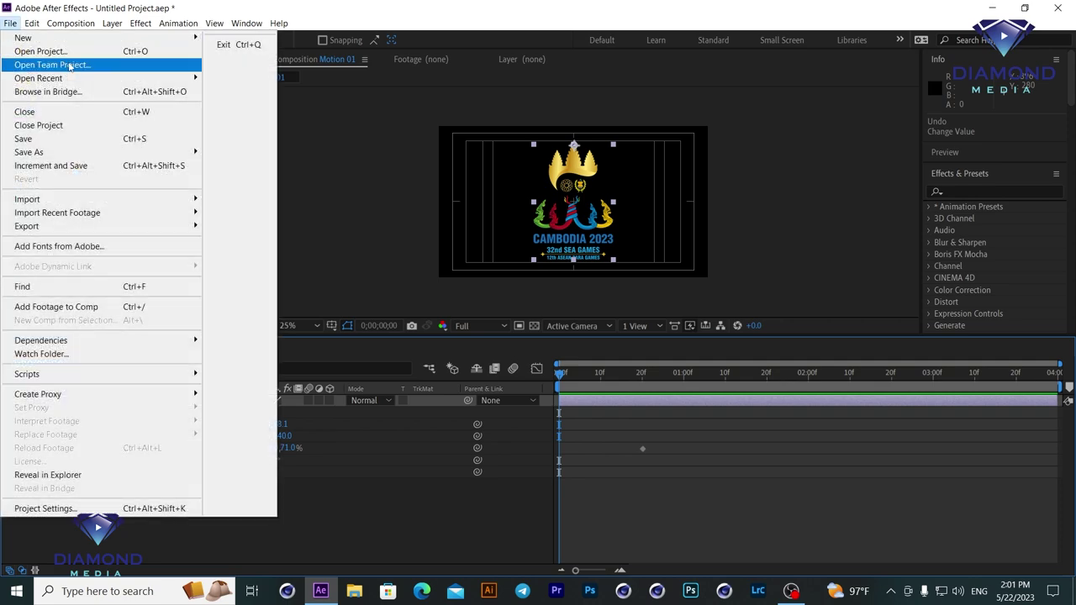
{"action": "mouse_move", "coordinate": [107, 82]}
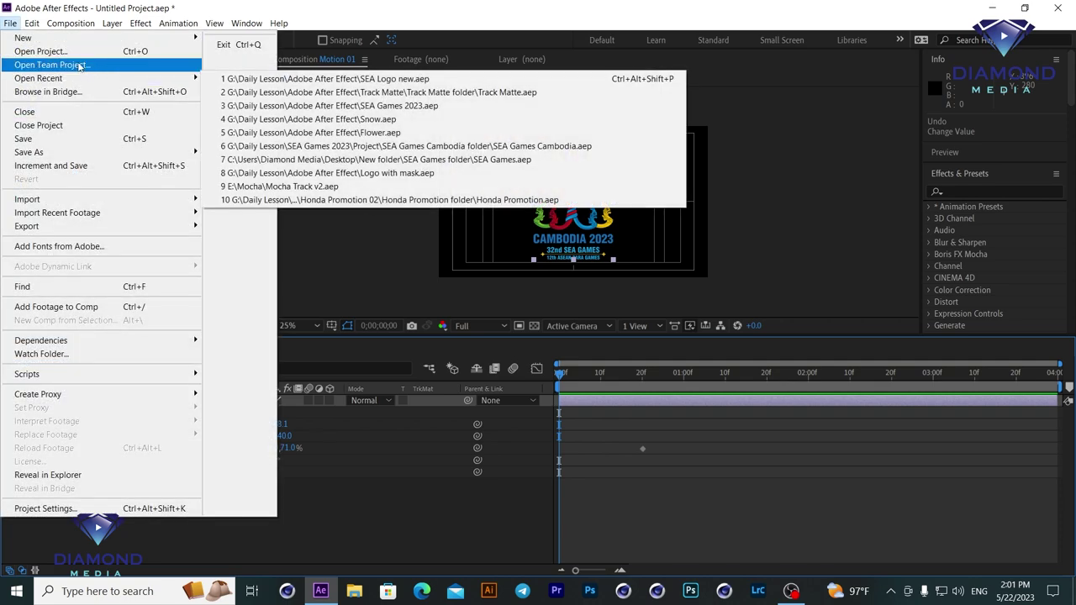
{"action": "left_click", "coordinate": [51, 52]}
{"action": "left_click", "coordinate": [560, 314]}
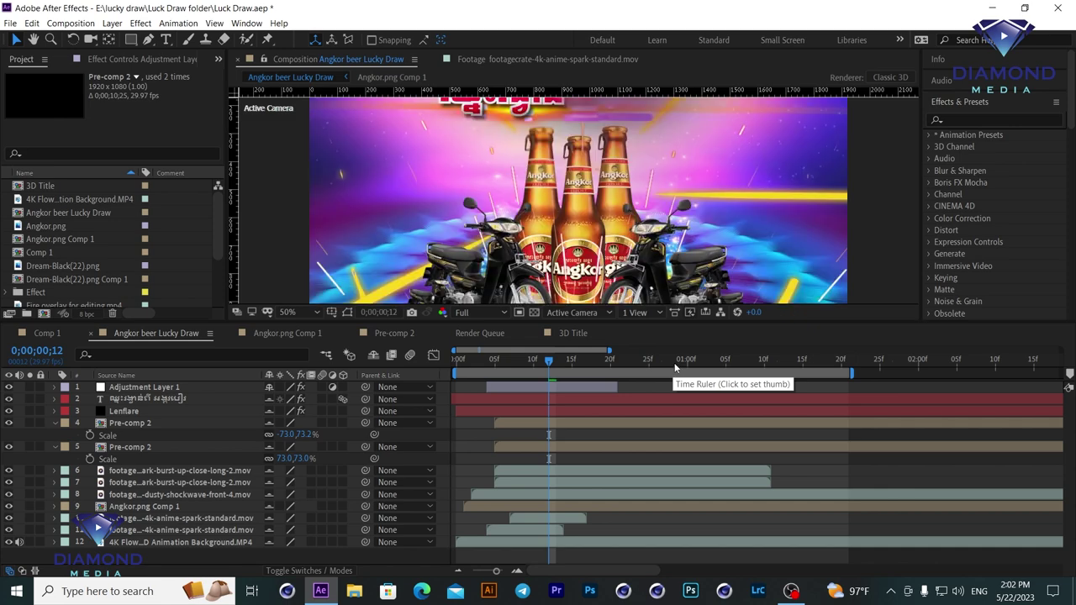
{"action": "left_click_drag", "start_coordinate": [630, 322], "coordinate": [628, 407]}
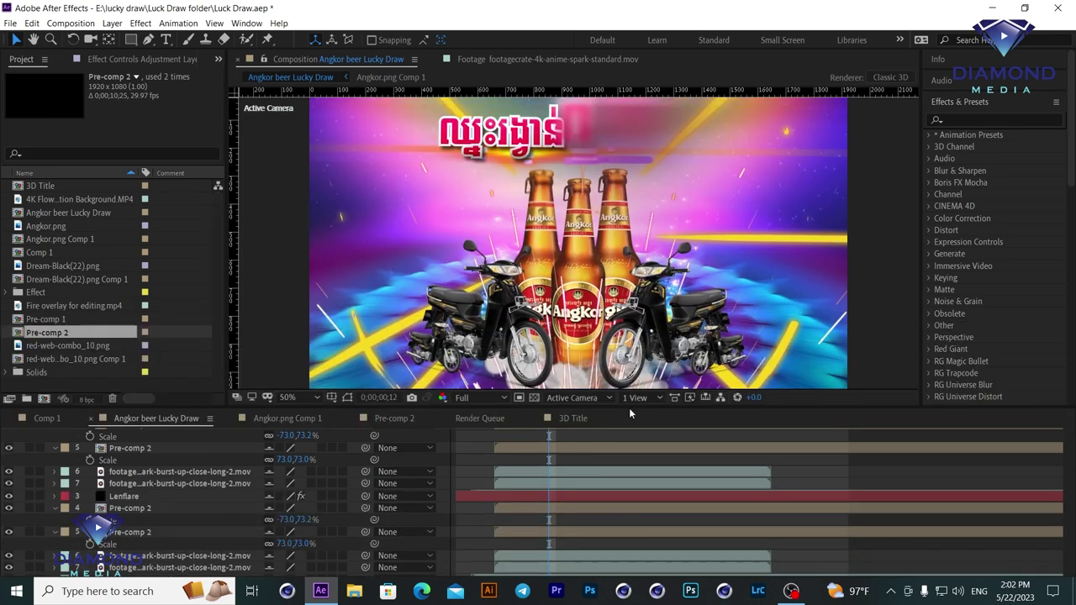
{"action": "key", "text": "comma"}
{"action": "key", "text": "space"}
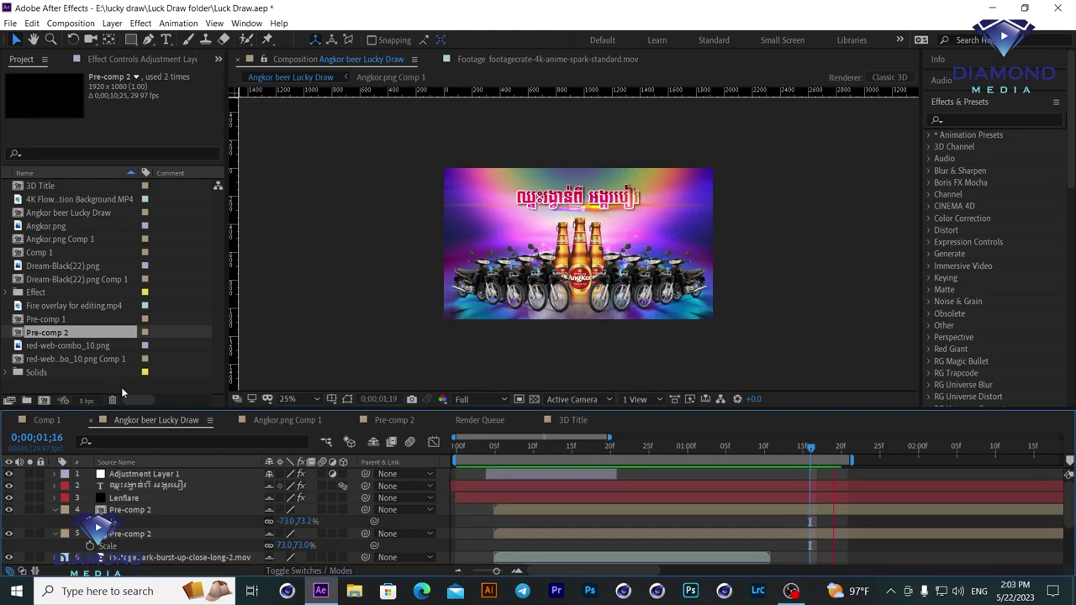
{"action": "left_click", "coordinate": [317, 399]}
{"action": "left_click", "coordinate": [317, 171]}
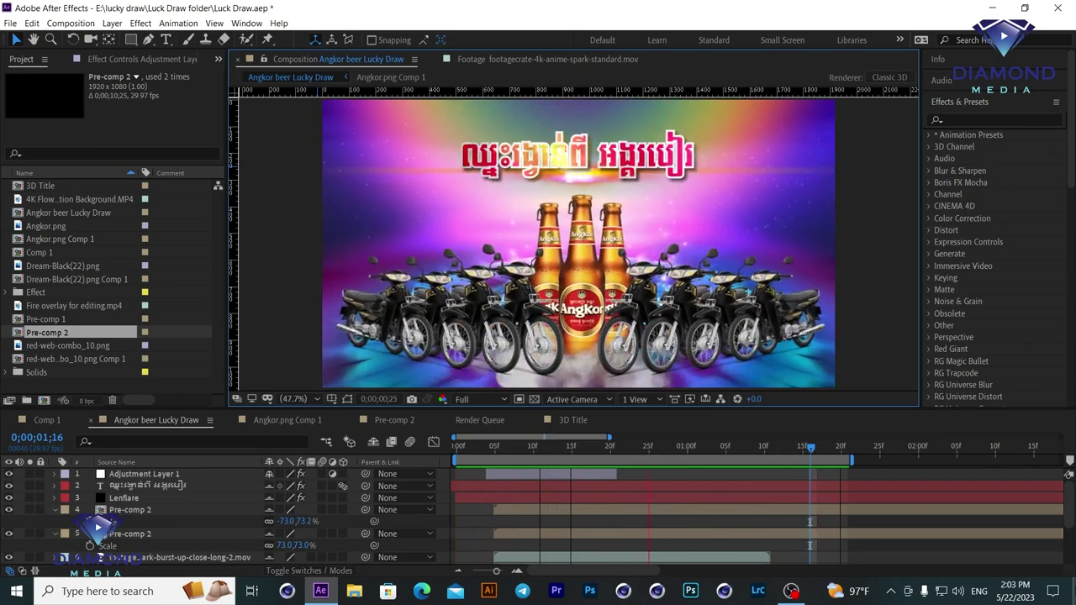
{"action": "key", "text": "space"}
{"action": "left_click", "coordinate": [685, 447]}
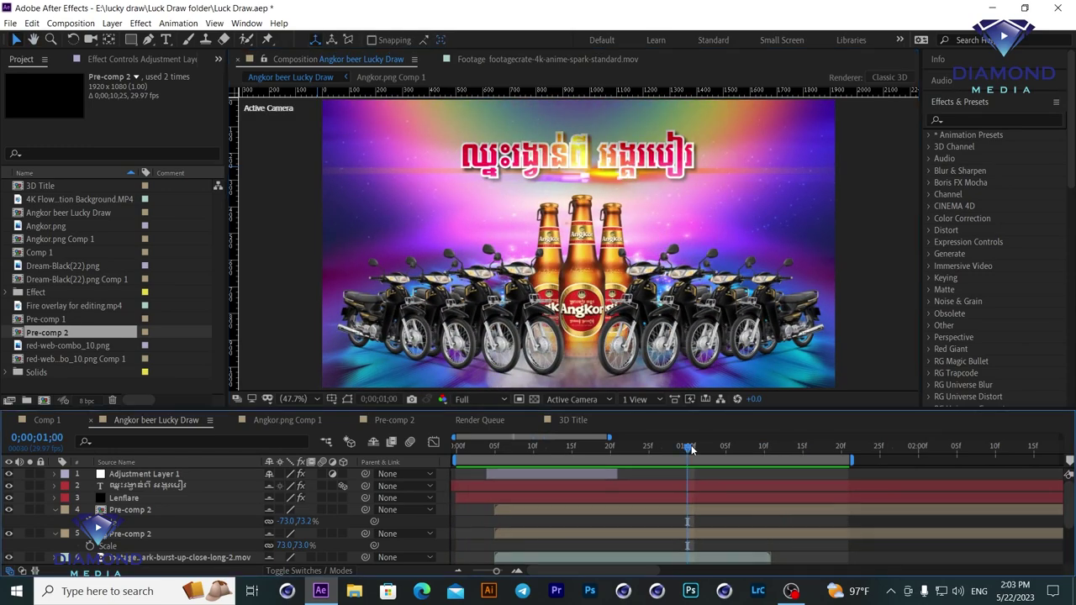
{"action": "left_click", "coordinate": [454, 460]}
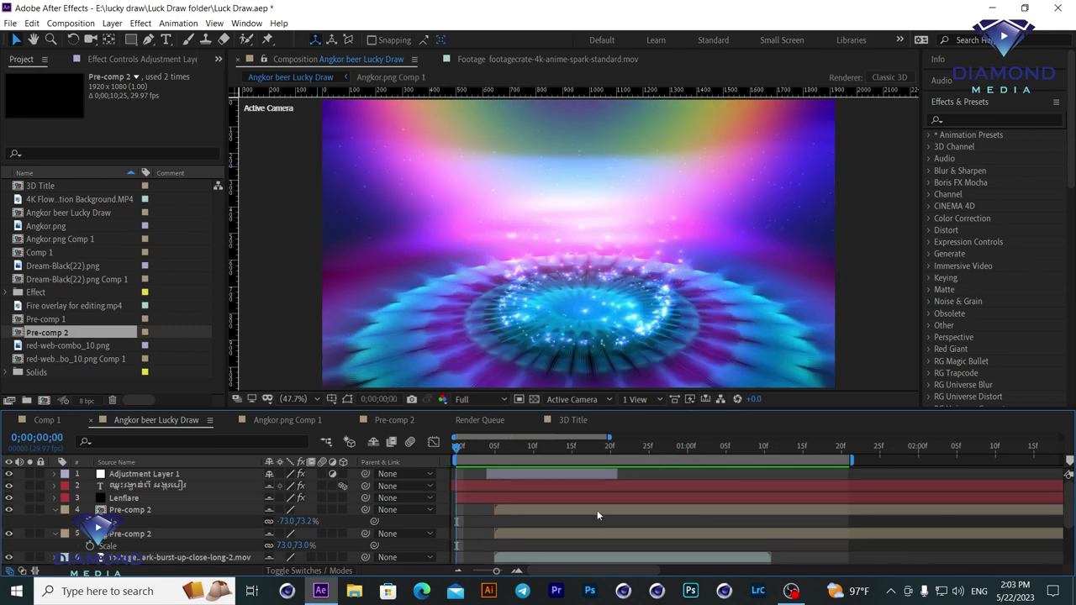
{"action": "key", "text": "space"}
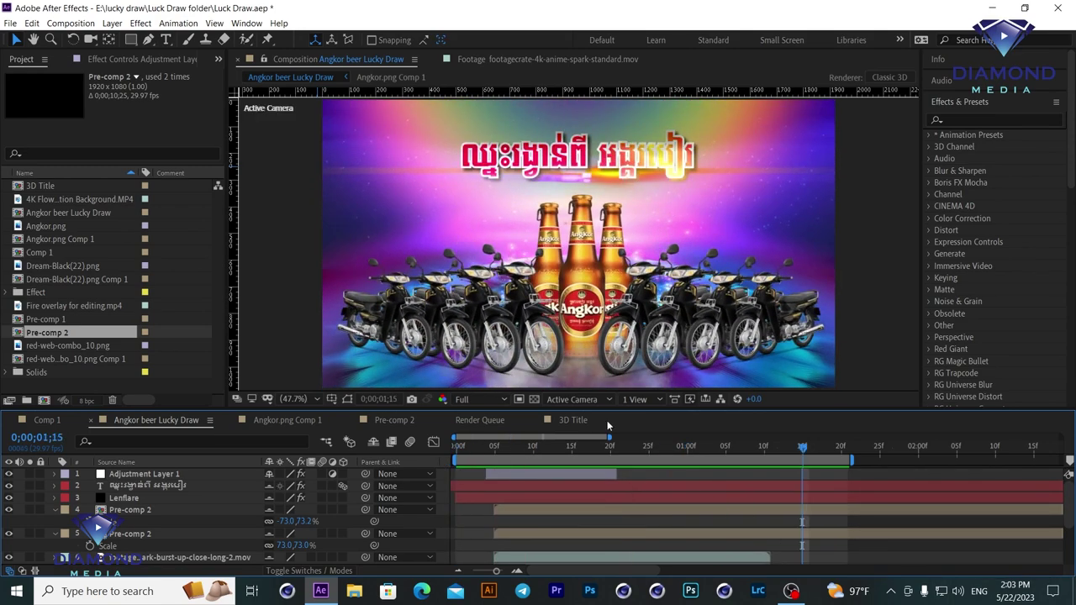
{"action": "left_click", "coordinate": [71, 22]}
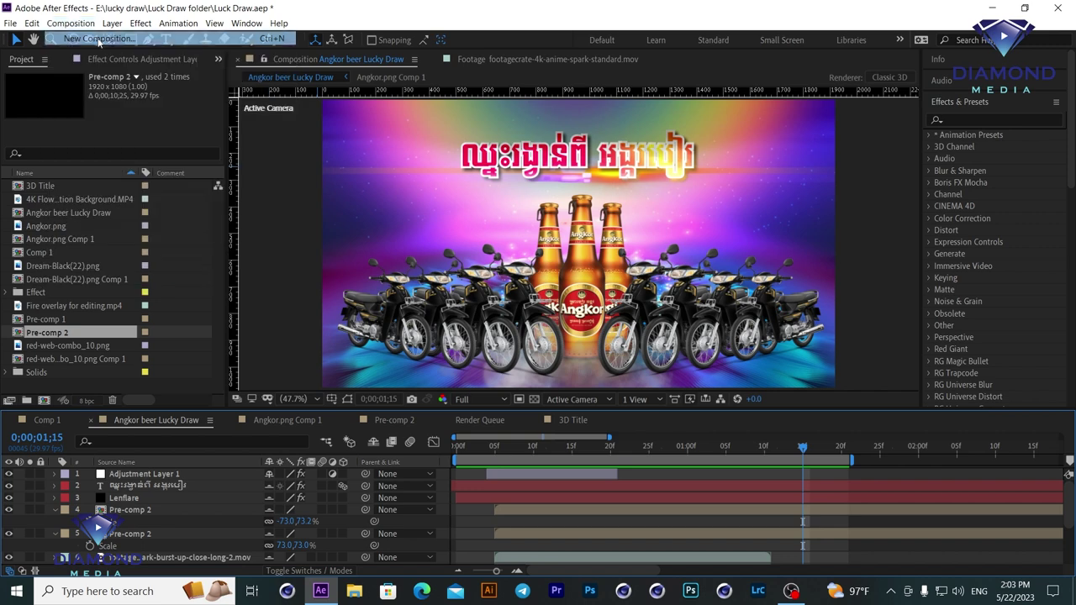
Create a composition named Lucky Draw at 1920×1080, 29.97 fps, 30 seconds.
{"action": "left_click", "coordinate": [151, 36]}
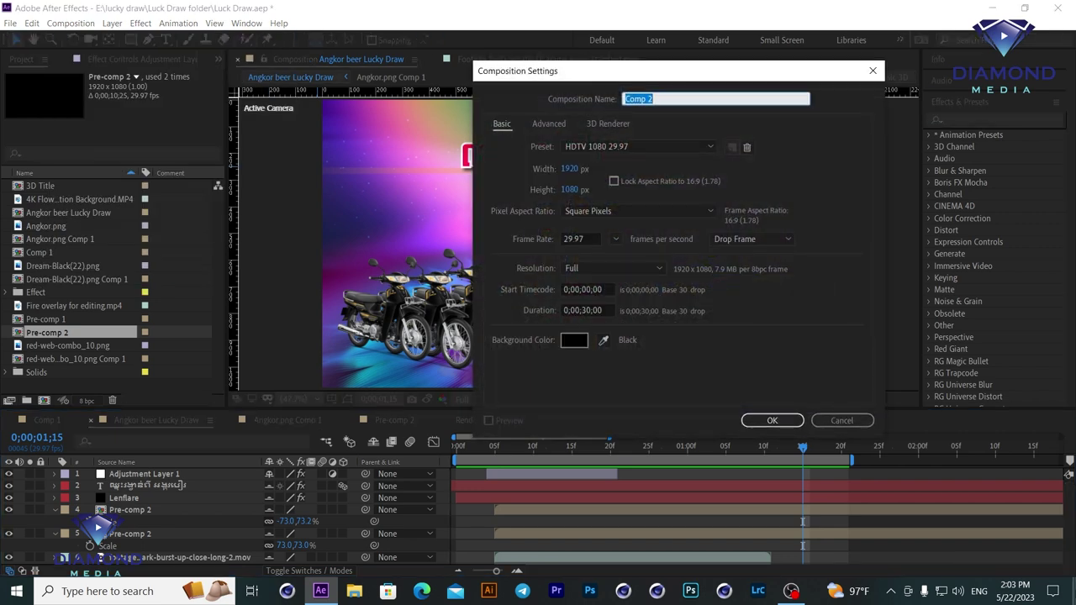
{"action": "type", "text": "Lucky Draw"}
{"action": "key", "text": "Return"}
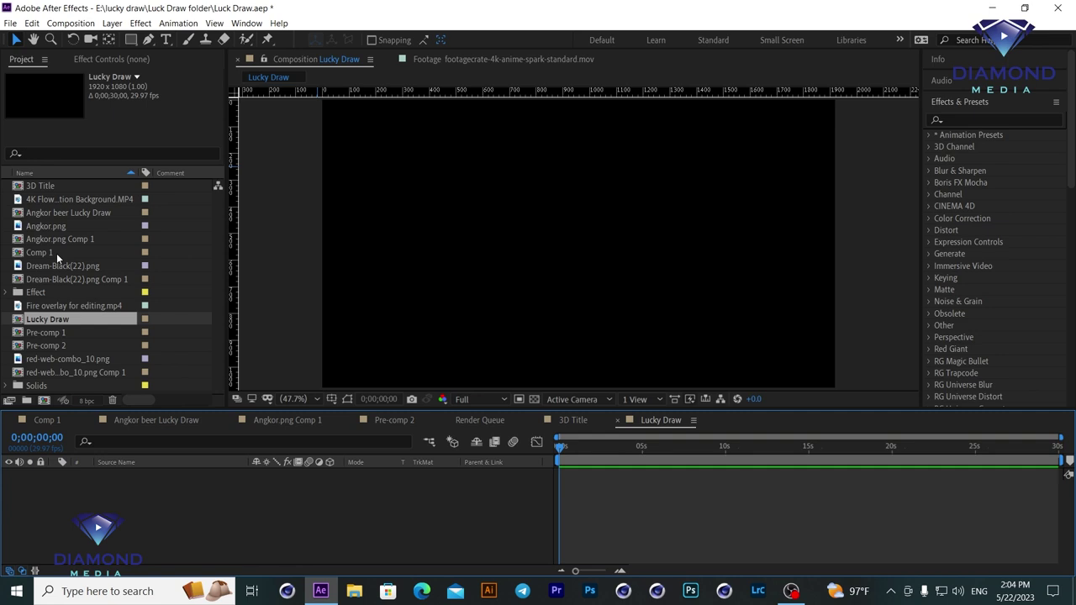
Add Angkor.png to Lucky Draw and scale the bottle down to 35%.
{"action": "left_click", "coordinate": [79, 228]}
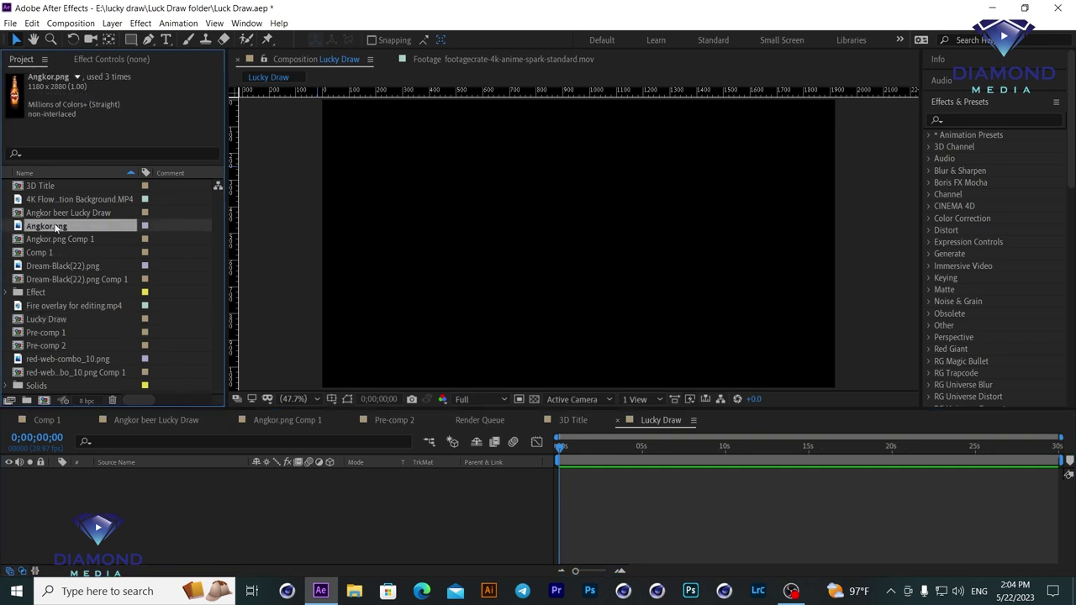
{"action": "left_click_drag", "start_coordinate": [56, 229], "coordinate": [264, 521]}
{"action": "scroll", "coordinate": [612, 361], "scroll_direction": "down", "scroll_amount": 2}
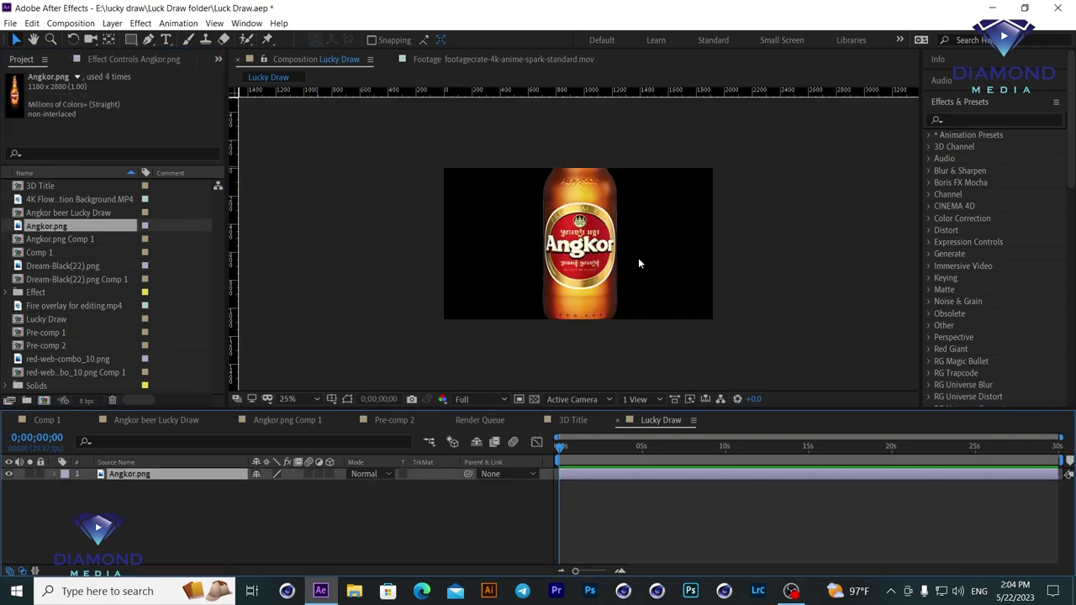
{"action": "left_click", "coordinate": [55, 475]}
{"action": "left_click", "coordinate": [67, 488]}
{"action": "mouse_move", "coordinate": [267, 521]}
{"action": "left_mouse_down"}
{"action": "mouse_move", "coordinate": [232, 526]}
{"action": "mouse_move", "coordinate": [404, 511]}
{"action": "left_mouse_up"}
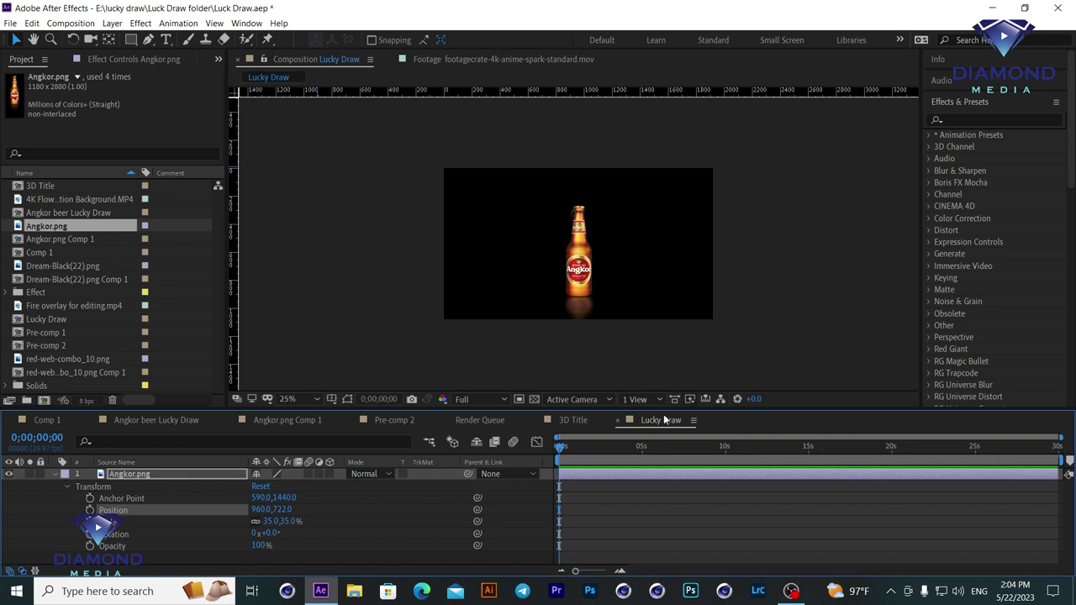
Trim the Lucky Draw comp to a 10-second work area.
{"action": "left_click_drag", "start_coordinate": [677, 409], "coordinate": [687, 360]}
{"action": "scroll", "coordinate": [650, 250], "scroll_direction": "up", "scroll_amount": 2}
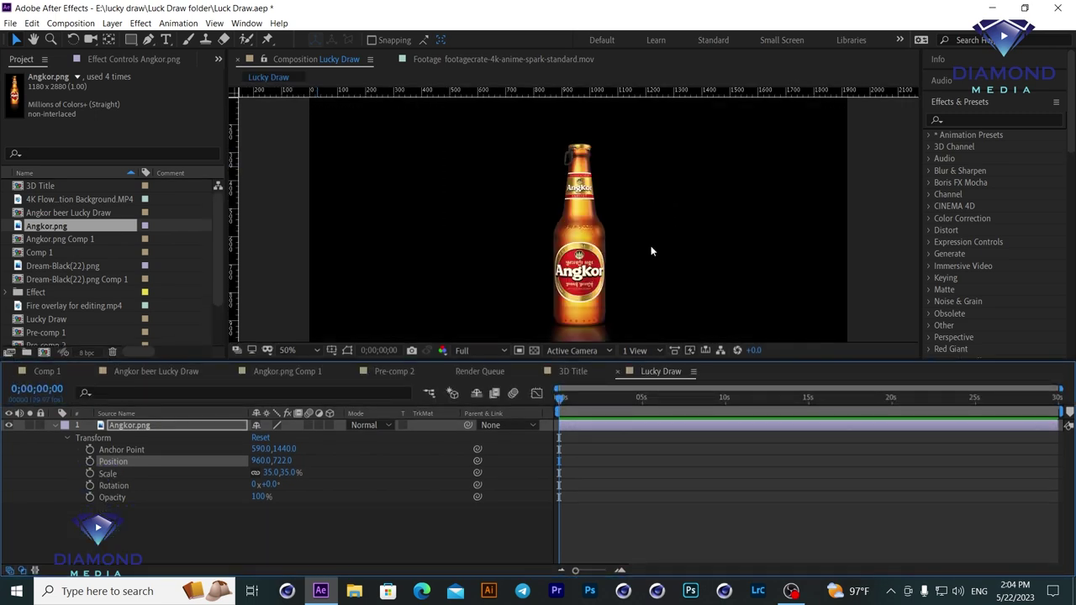
{"action": "scroll", "coordinate": [650, 250], "scroll_direction": "down", "scroll_amount": 2}
{"action": "left_click_drag", "start_coordinate": [636, 400], "coordinate": [725, 399]}
{"action": "key", "text": "n"}
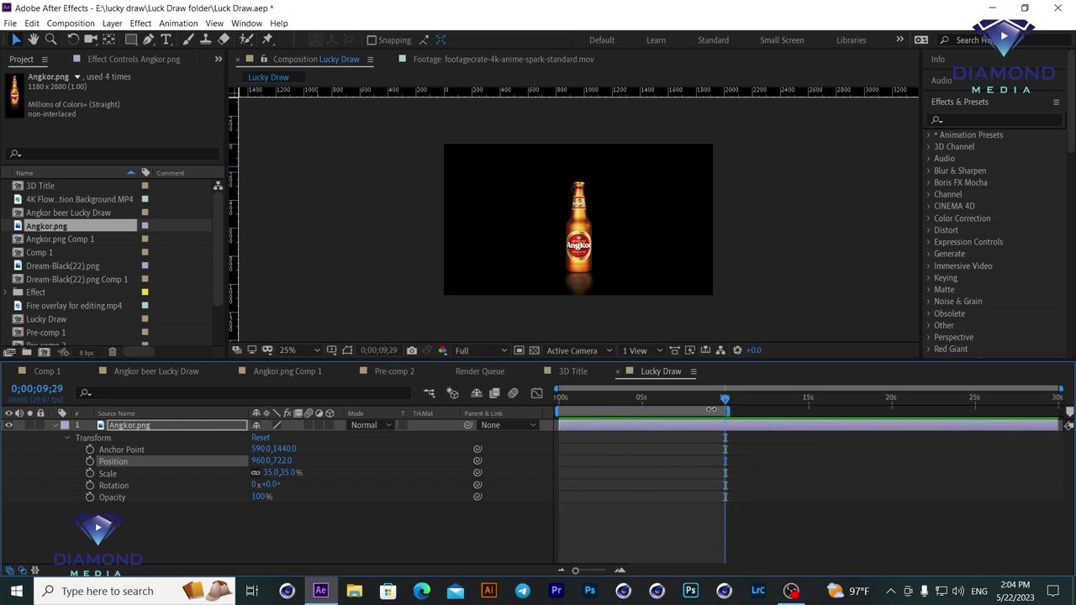
{"action": "right_click", "coordinate": [711, 409]}
{"action": "left_click", "coordinate": [748, 446]}
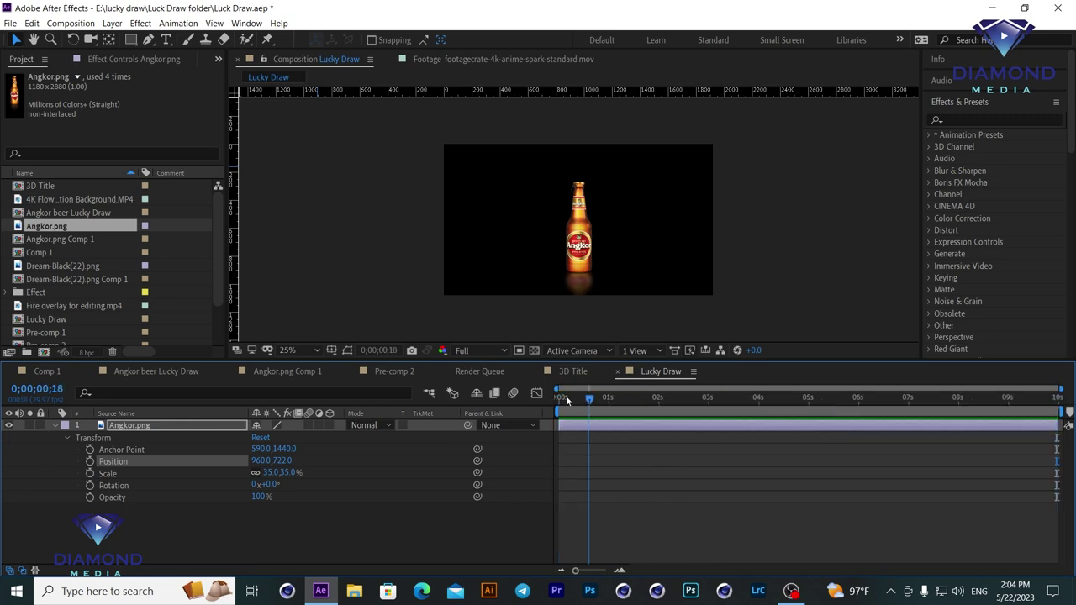
{"action": "left_click_drag", "start_coordinate": [578, 400], "coordinate": [598, 408]}
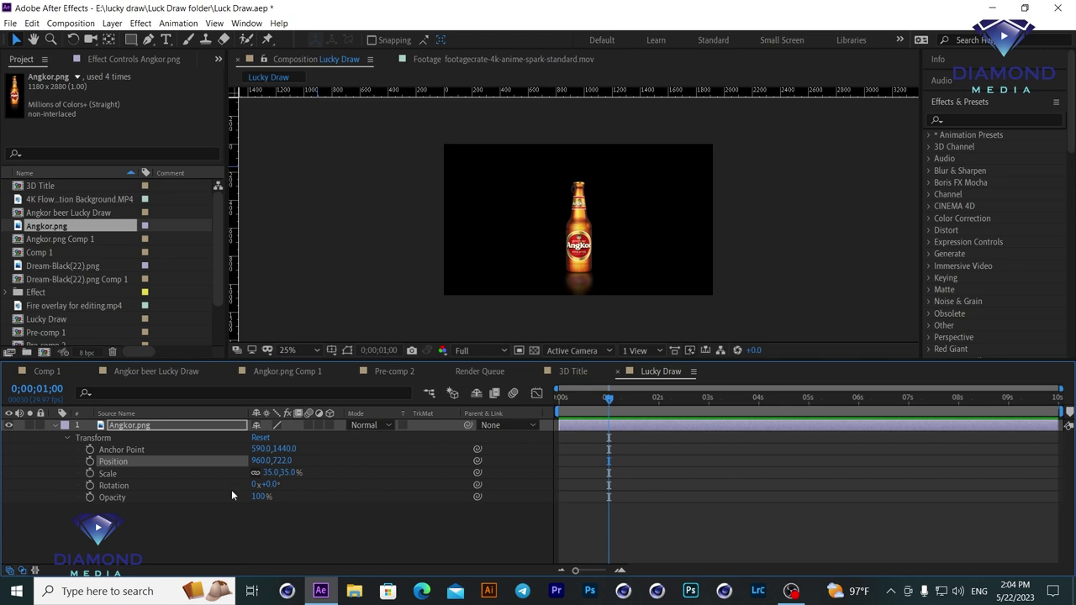
Keyframe the bottle's Scale and Position at 1s, starting it at 960,-516 on frame 0.
{"action": "left_click", "coordinate": [90, 473]}
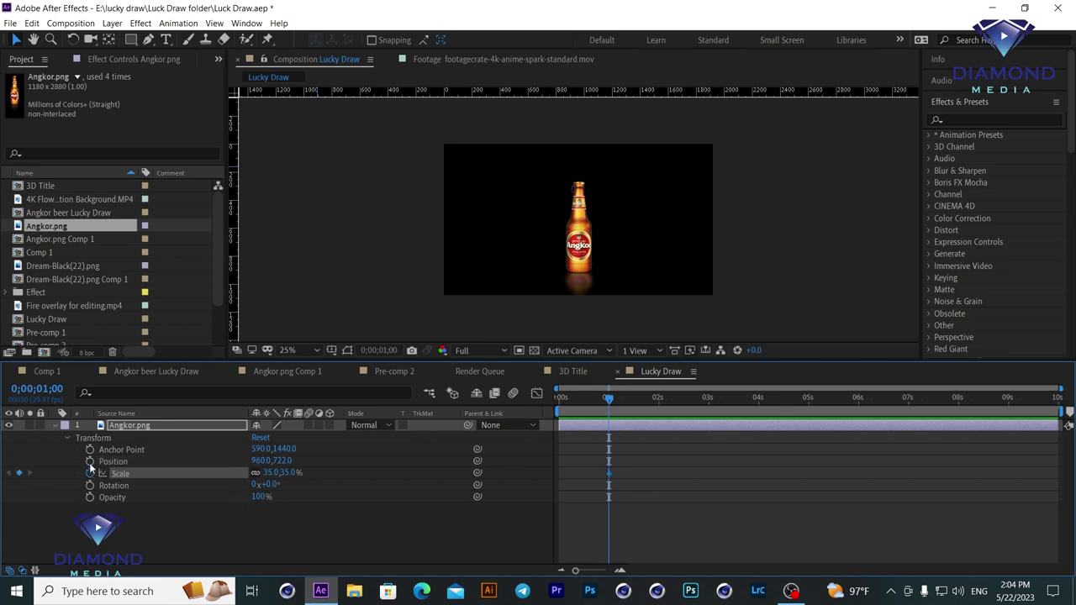
{"action": "left_click", "coordinate": [90, 461]}
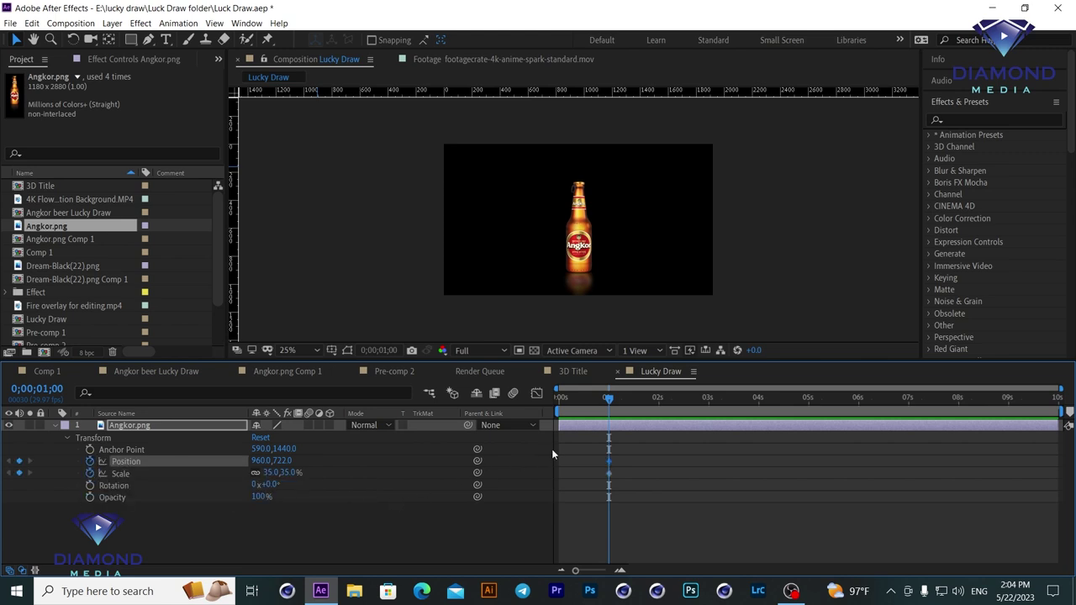
{"action": "left_click_drag", "start_coordinate": [568, 405], "coordinate": [531, 411]}
{"action": "mouse_move", "coordinate": [282, 461]}
{"action": "left_mouse_down"}
{"action": "mouse_move", "coordinate": [365, 441]}
{"action": "mouse_move", "coordinate": [277, 472]}
{"action": "left_mouse_up"}
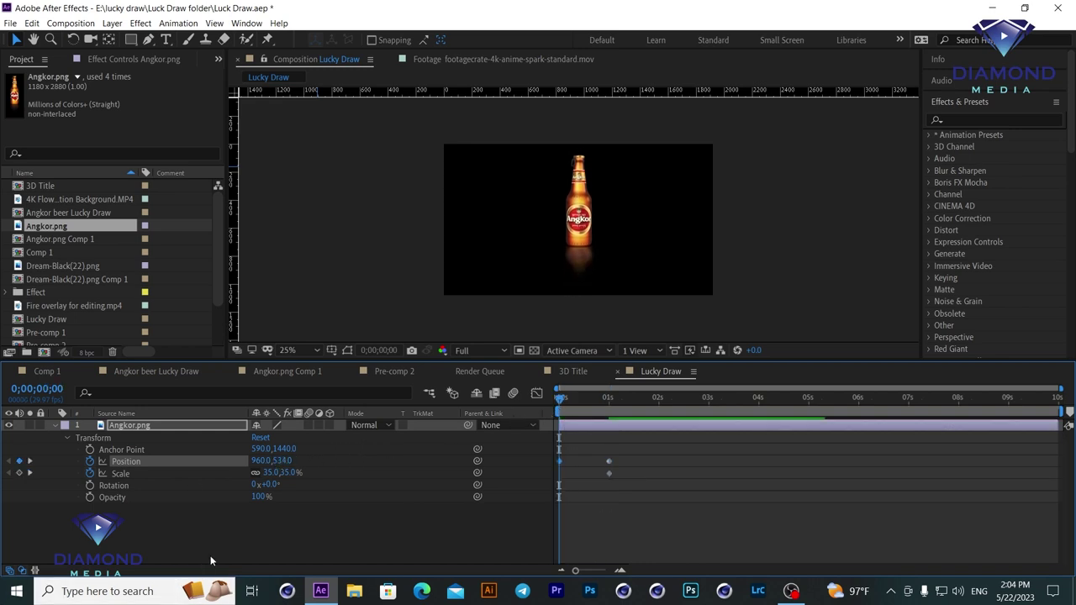
{"action": "mouse_move", "coordinate": [277, 473]}
{"action": "left_mouse_down"}
{"action": "mouse_move", "coordinate": [262, 460]}
{"action": "mouse_move", "coordinate": [190, 486]}
{"action": "left_mouse_up"}
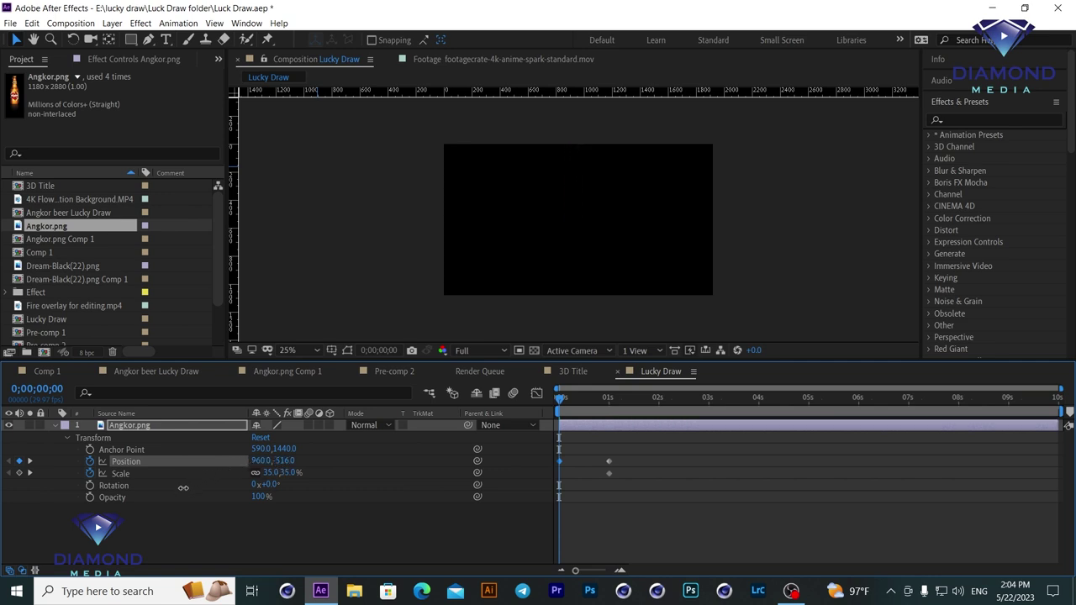
{"action": "key", "text": "space"}
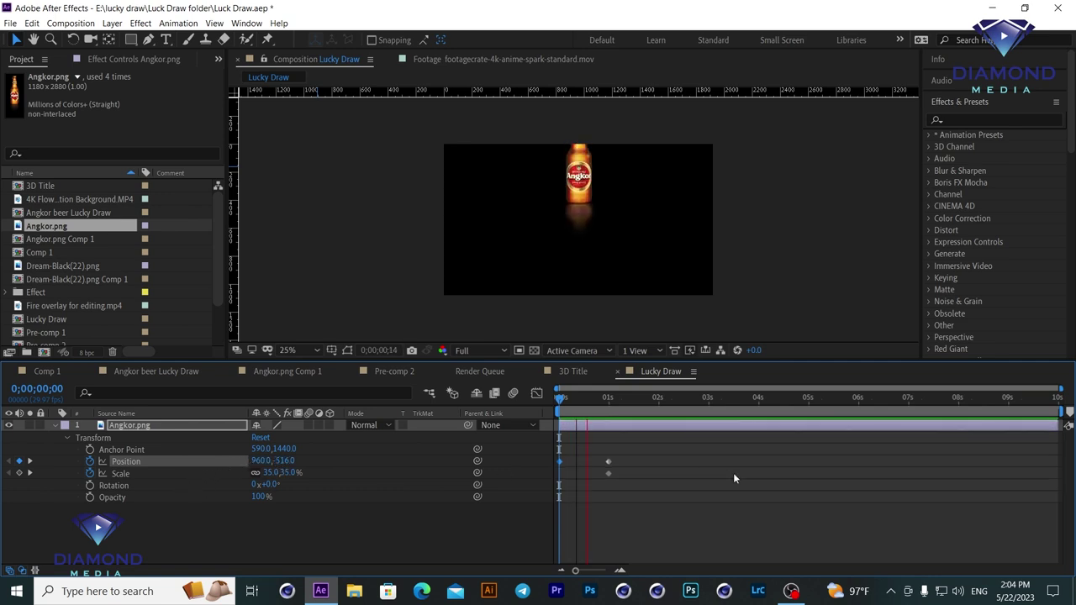
{"action": "key", "text": "space"}
Move the landing keyframes near the start and step through the first frames of the drop.
{"action": "mouse_move", "coordinate": [626, 453]}
{"action": "left_mouse_down"}
{"action": "mouse_move", "coordinate": [608, 485]}
{"action": "mouse_move", "coordinate": [573, 473]}
{"action": "left_mouse_up"}
{"action": "key", "text": "Home"}
{"action": "key", "text": "space"}
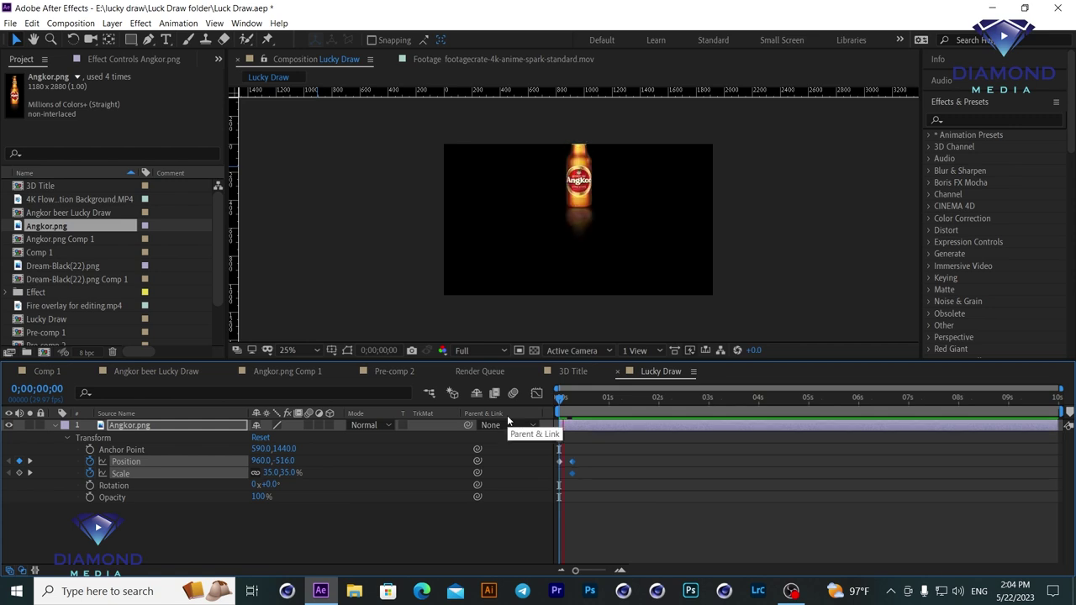
{"action": "key", "text": "space"}
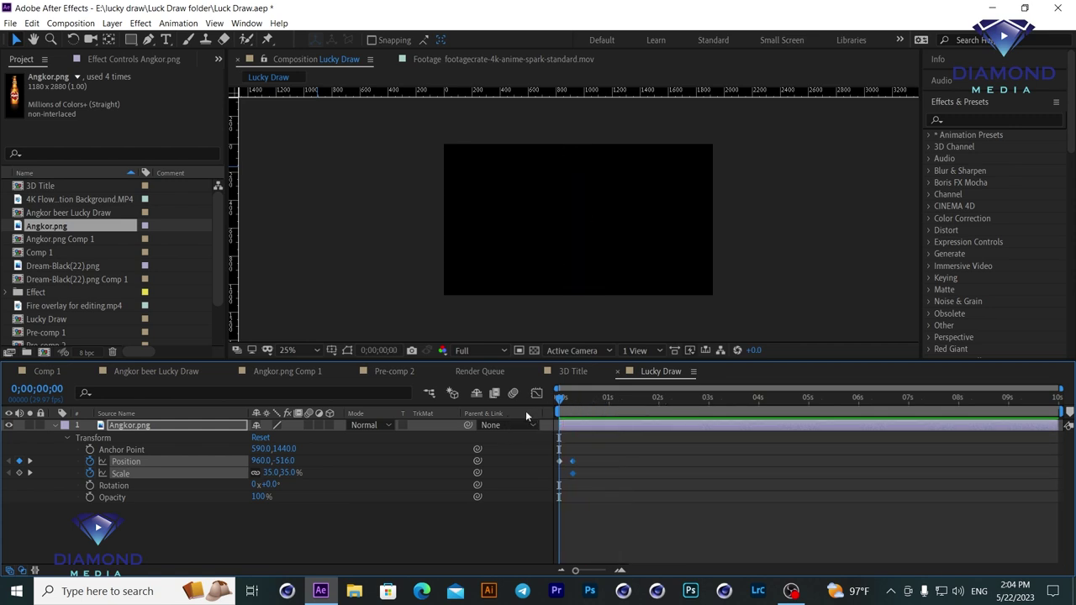
{"action": "key", "text": "="}
{"action": "key", "text": "="}
{"action": "left_click", "coordinate": [571, 404]}
{"action": "left_click_drag", "start_coordinate": [571, 405], "coordinate": [592, 404]}
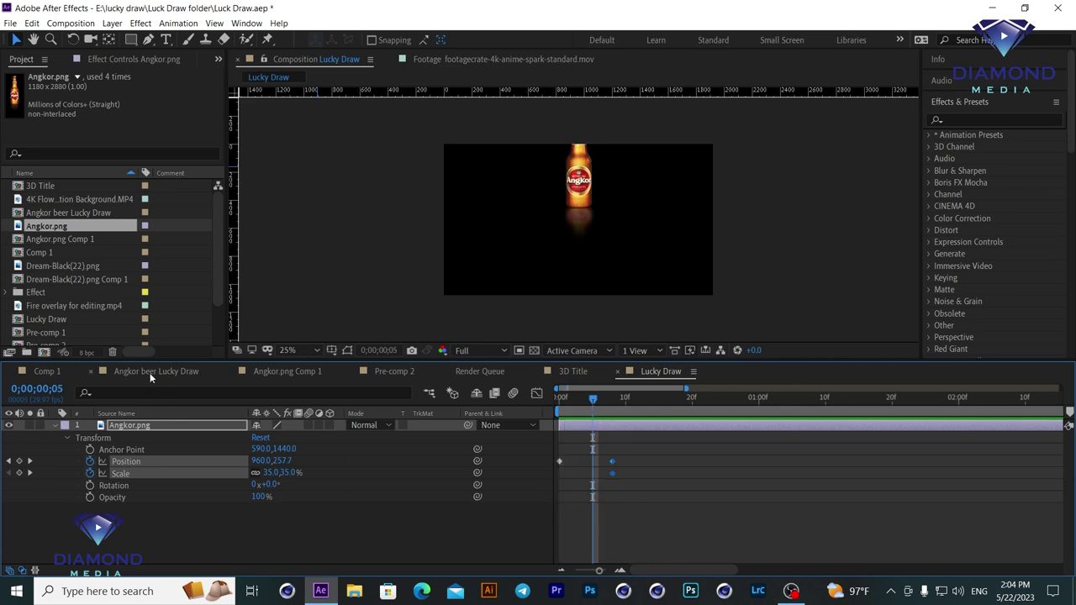
{"action": "left_click", "coordinate": [149, 373]}
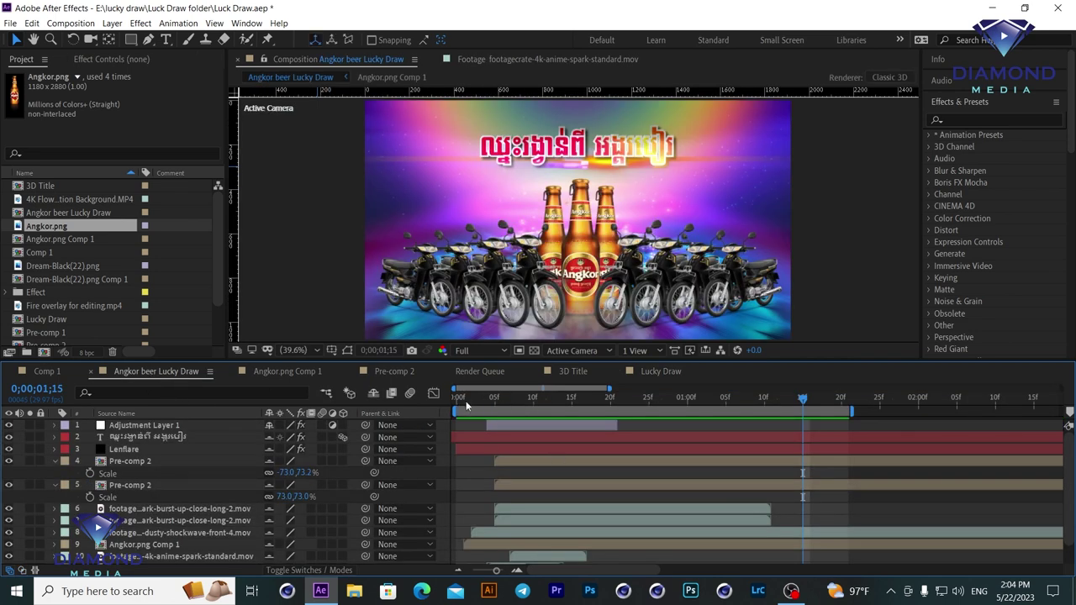
{"action": "left_click_drag", "start_coordinate": [467, 403], "coordinate": [480, 403]}
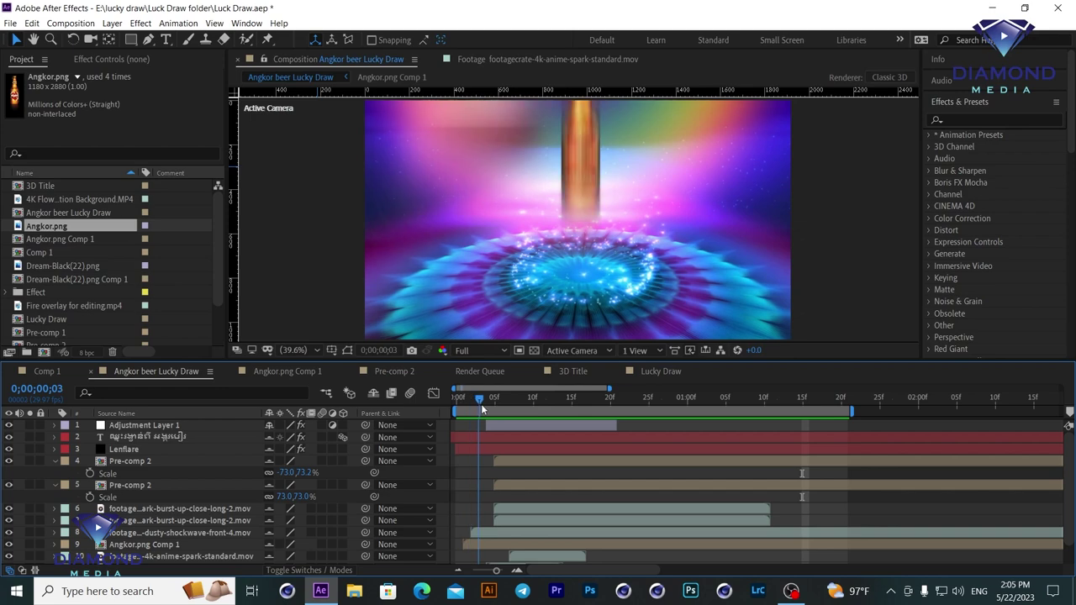
{"action": "left_click_drag", "start_coordinate": [479, 404], "coordinate": [502, 401]}
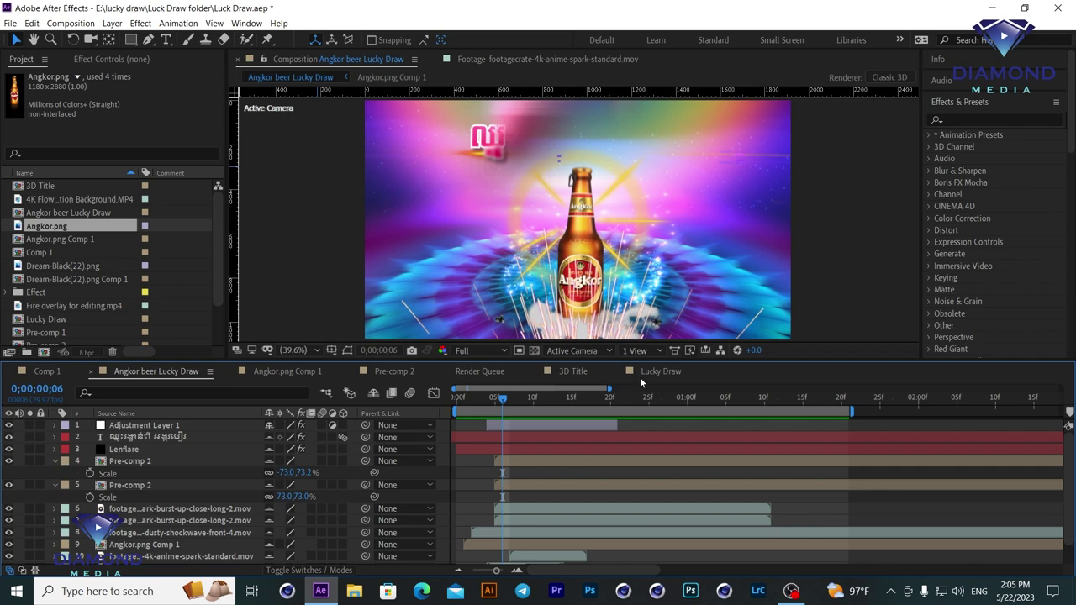
{"action": "left_click", "coordinate": [655, 371]}
{"action": "left_click_drag", "start_coordinate": [567, 403], "coordinate": [605, 409]}
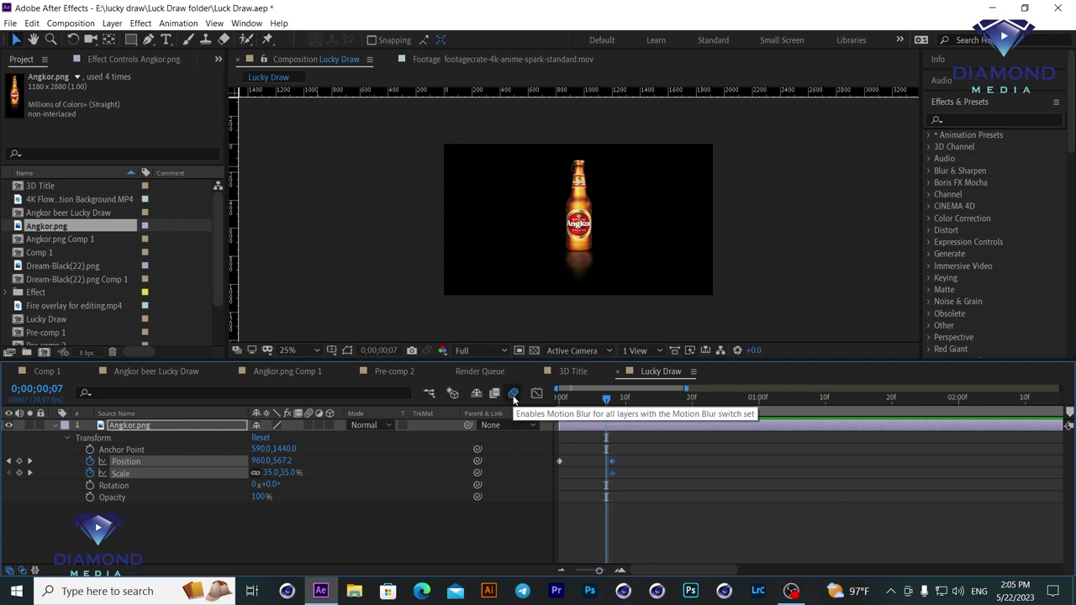
Enable comp and bottle-layer motion blur, scrub the drop, and select the Position and Scale keyframes.
{"action": "left_click", "coordinate": [513, 393]}
{"action": "left_click", "coordinate": [308, 425]}
{"action": "mouse_move", "coordinate": [606, 398]}
{"action": "left_mouse_down"}
{"action": "mouse_move", "coordinate": [546, 404]}
{"action": "mouse_move", "coordinate": [613, 407]}
{"action": "left_mouse_up"}
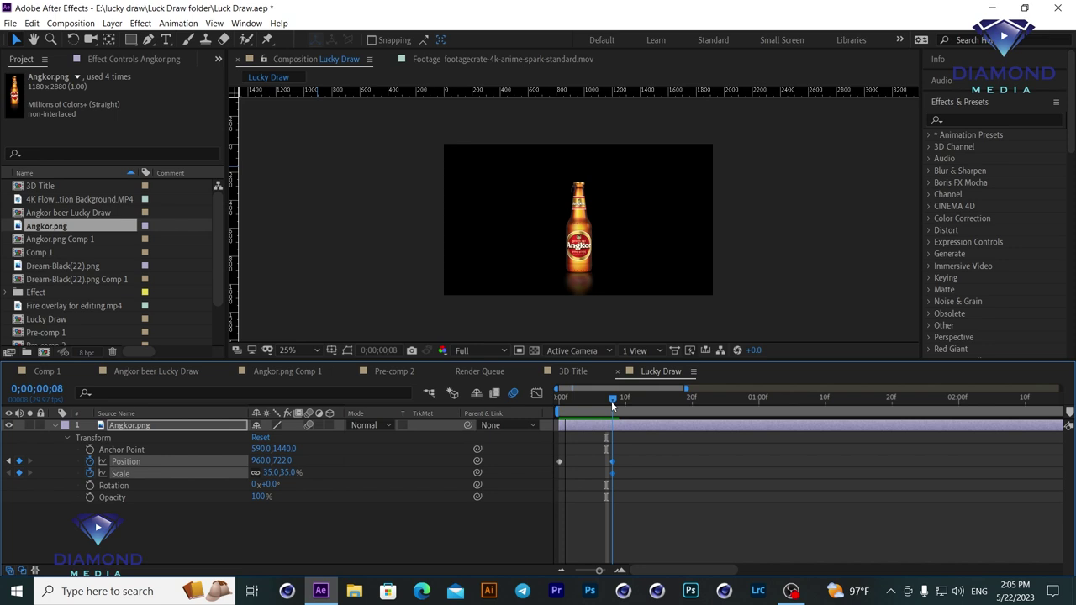
{"action": "left_click_drag", "start_coordinate": [613, 407], "coordinate": [576, 403]}
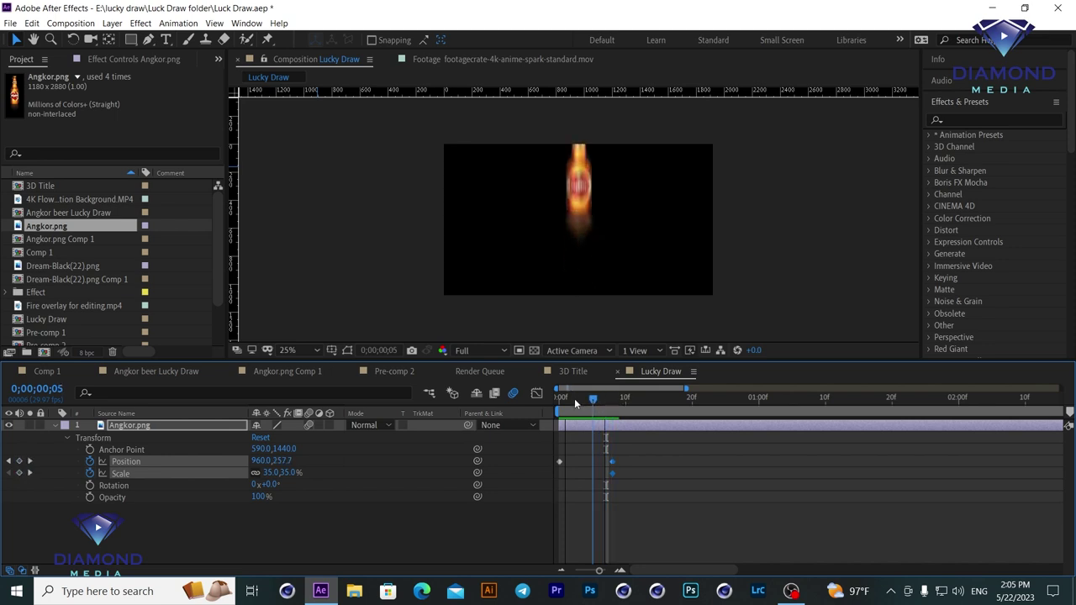
{"action": "mouse_move", "coordinate": [576, 403]}
{"action": "left_mouse_down"}
{"action": "mouse_move", "coordinate": [616, 406]}
{"action": "mouse_move", "coordinate": [584, 424]}
{"action": "left_mouse_up"}
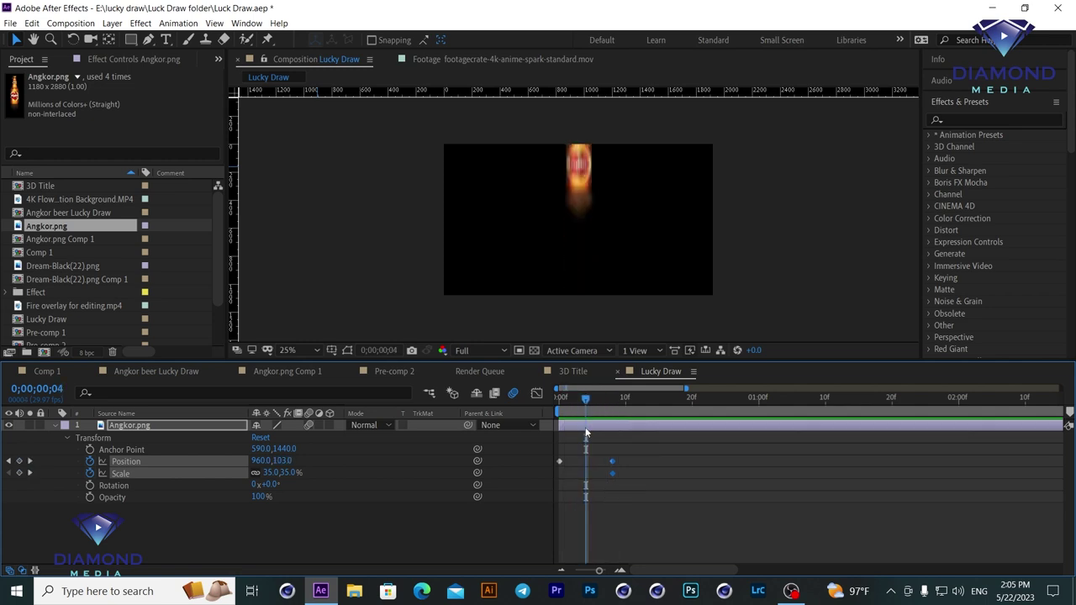
{"action": "mouse_move", "coordinate": [638, 458]}
{"action": "left_mouse_down"}
{"action": "mouse_move", "coordinate": [570, 478]}
{"action": "mouse_move", "coordinate": [579, 482]}
{"action": "left_mouse_up"}
{"action": "right_click", "coordinate": [611, 463]}
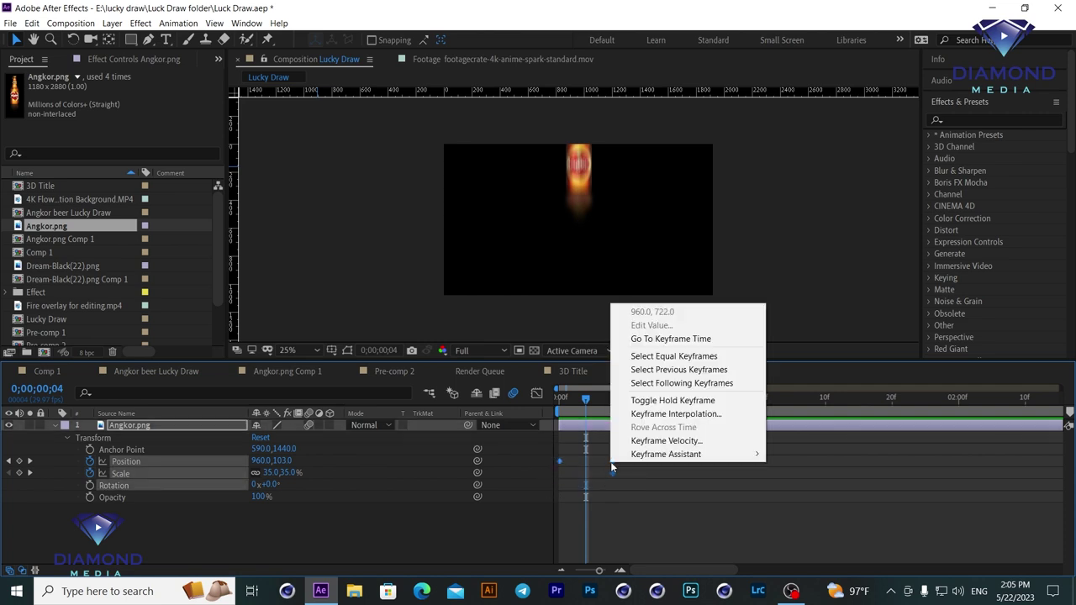
Apply Easy Ease to the bottle's Position and Scale keyframes and preview the entrance.
{"action": "mouse_move", "coordinate": [657, 458]}
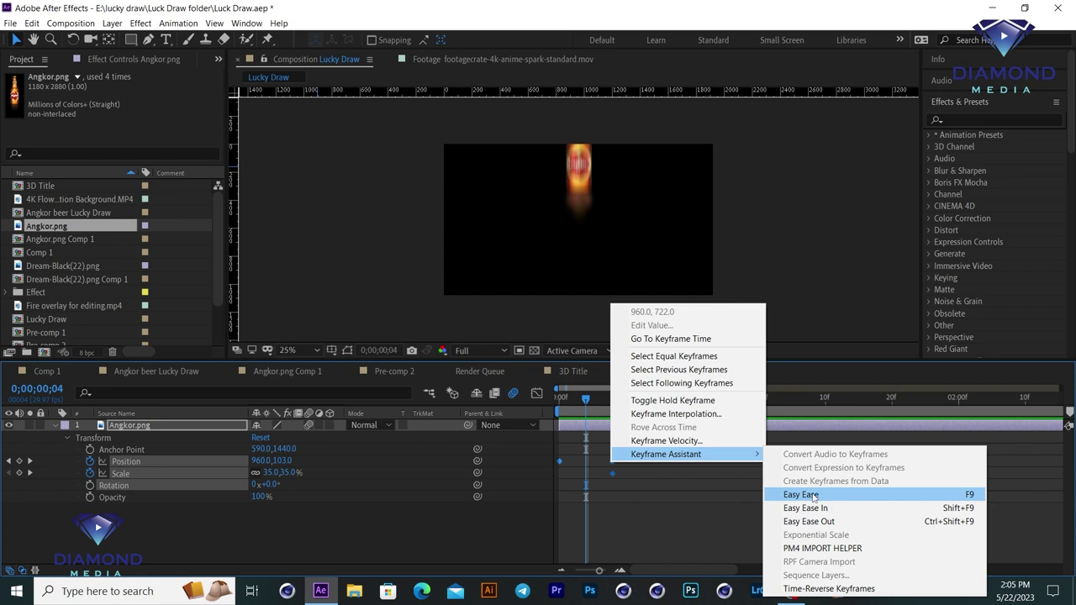
{"action": "left_click", "coordinate": [813, 495]}
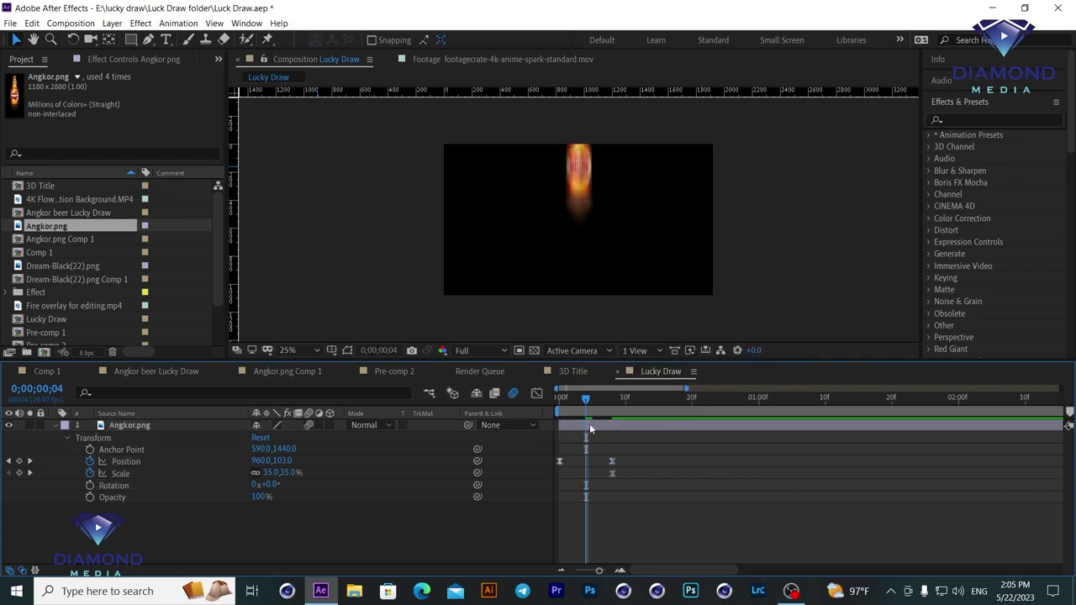
{"action": "left_click_drag", "start_coordinate": [586, 399], "coordinate": [517, 405]}
{"action": "key", "text": "space"}
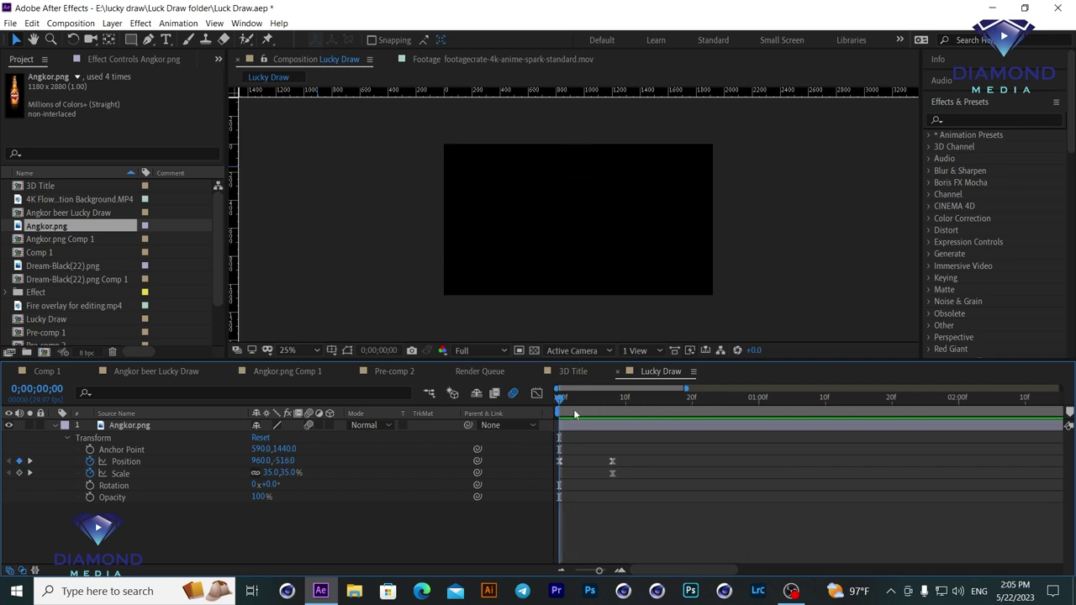
{"action": "left_click_drag", "start_coordinate": [578, 400], "coordinate": [614, 410]}
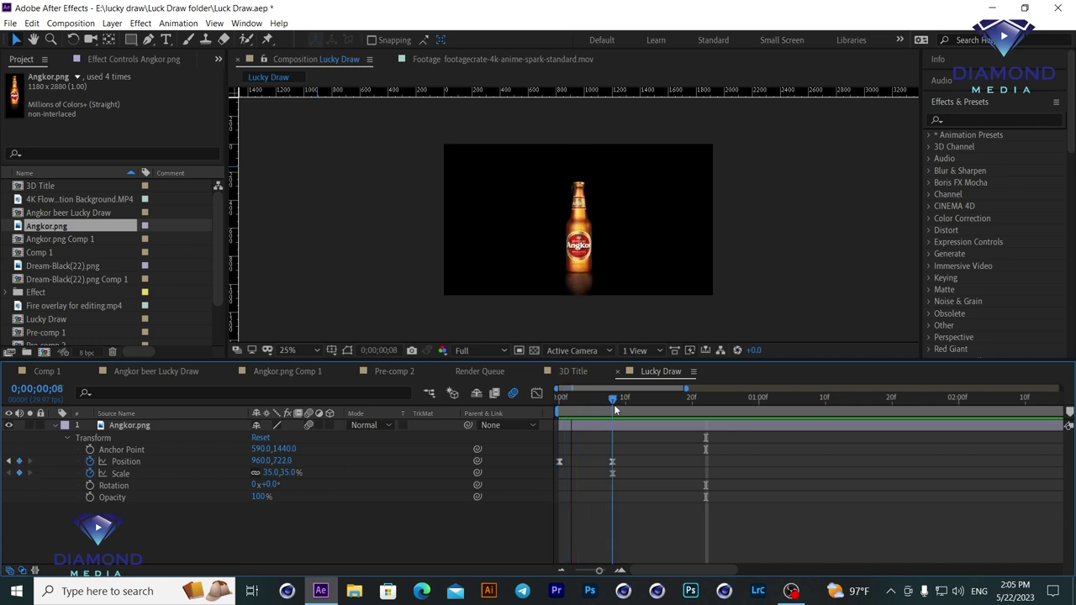
Move the Anchor Point, Rotation and Opacity keyframes to frame 8, aligned with Position and Scale.
{"action": "key", "text": "ctrl+x"}
{"action": "key", "text": "ctrl+v"}
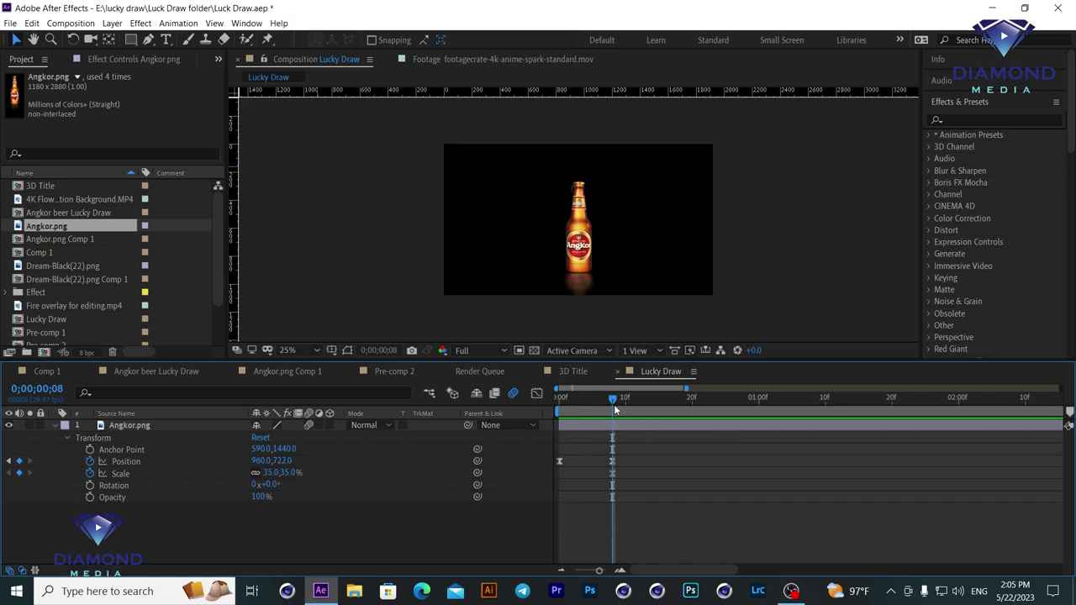
{"action": "right_click", "coordinate": [597, 422]}
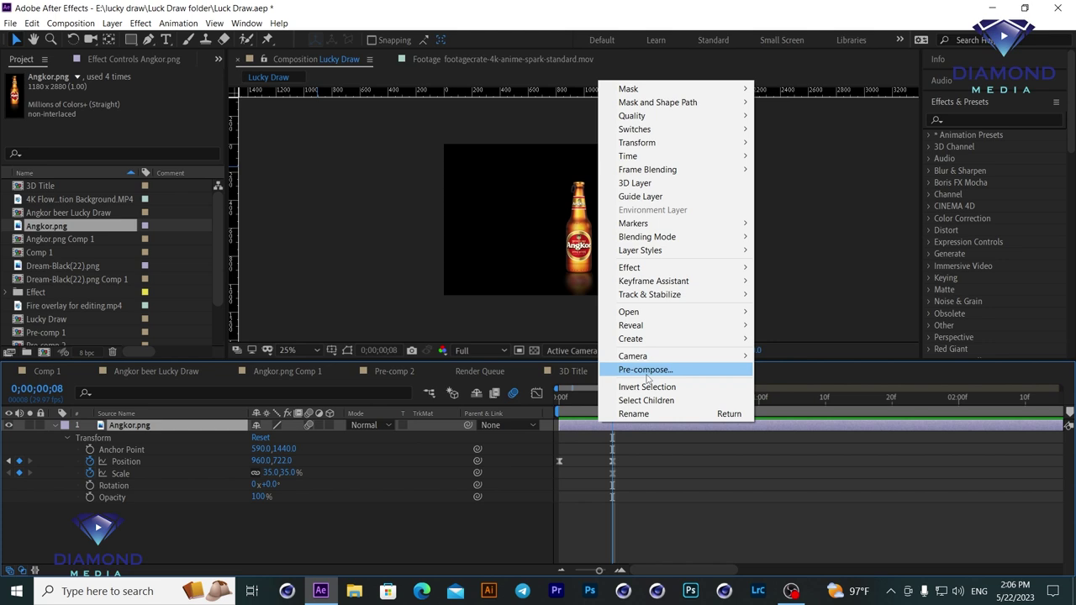
Pre-compose Angkor.png into Angkor.png Comp 2, moving all attributes into the new composition.
{"action": "left_click", "coordinate": [646, 370]}
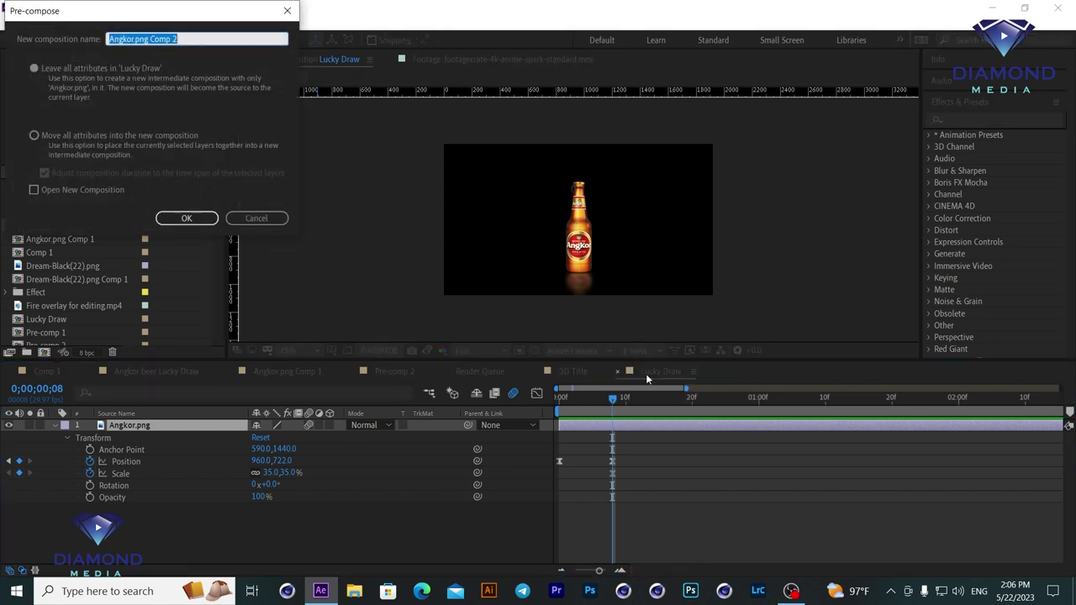
{"action": "left_click", "coordinate": [73, 138]}
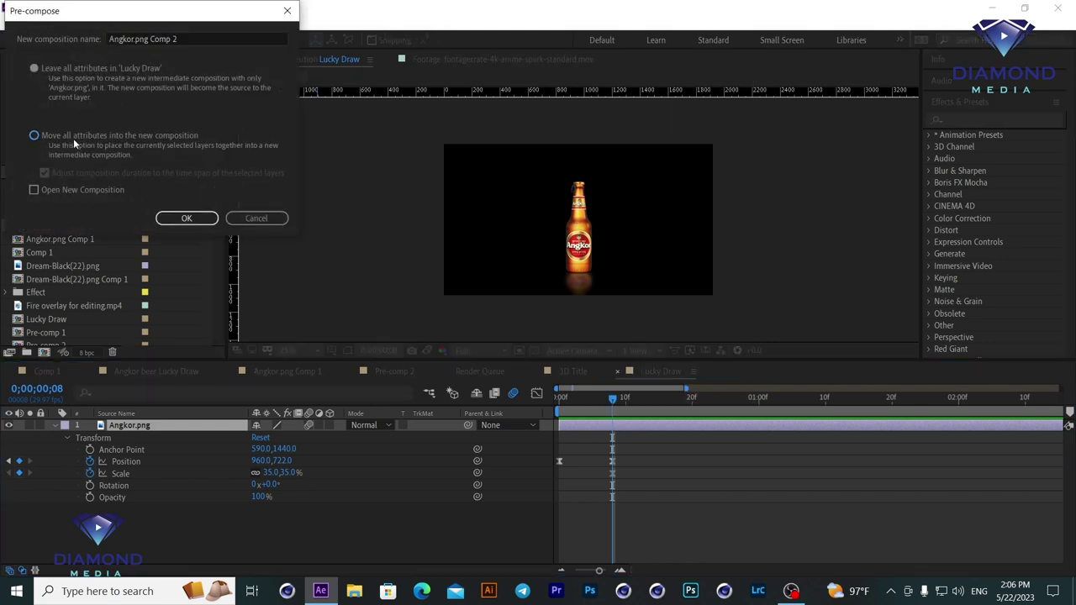
{"action": "left_click", "coordinate": [186, 218]}
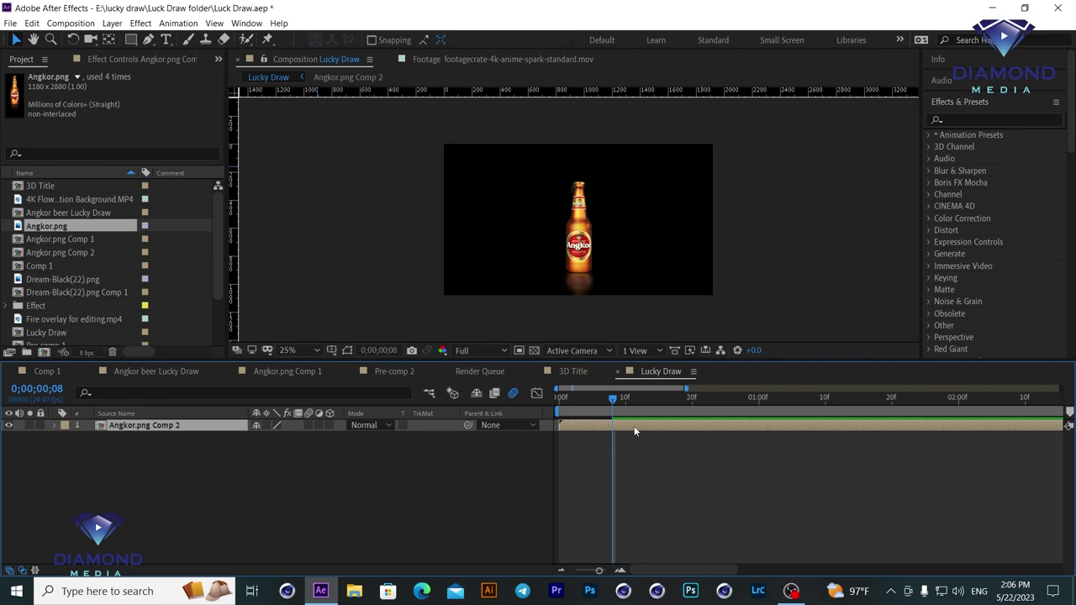
{"action": "left_click", "coordinate": [32, 24]}
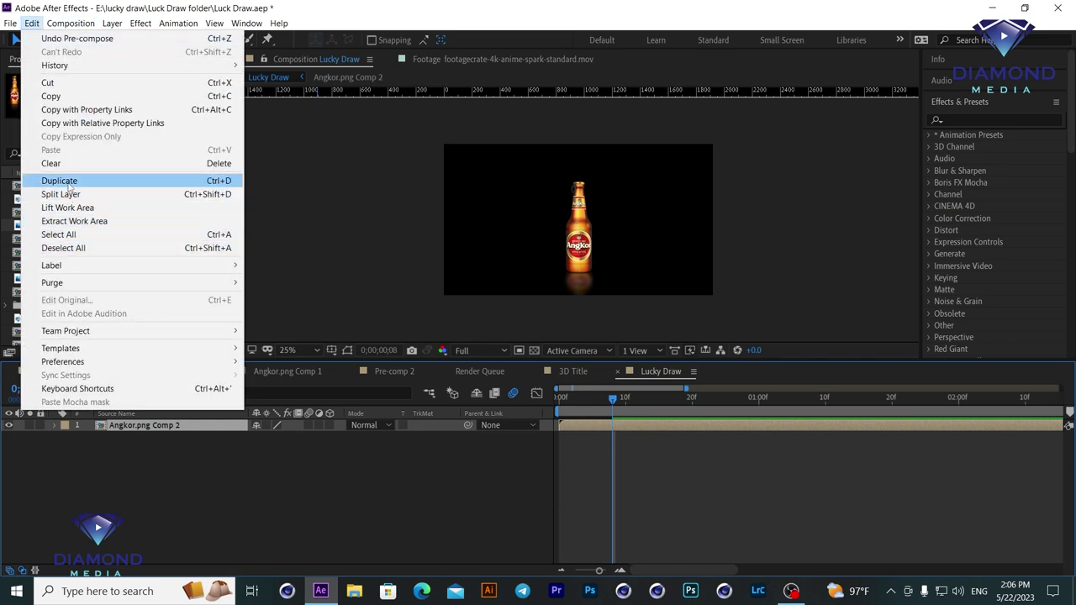
Duplicate the bottle layer, shift the copy right, start it slightly later, and preview.
{"action": "left_click", "coordinate": [641, 429]}
{"action": "key", "text": "ctrl+d"}
{"action": "left_click", "coordinate": [603, 439]}
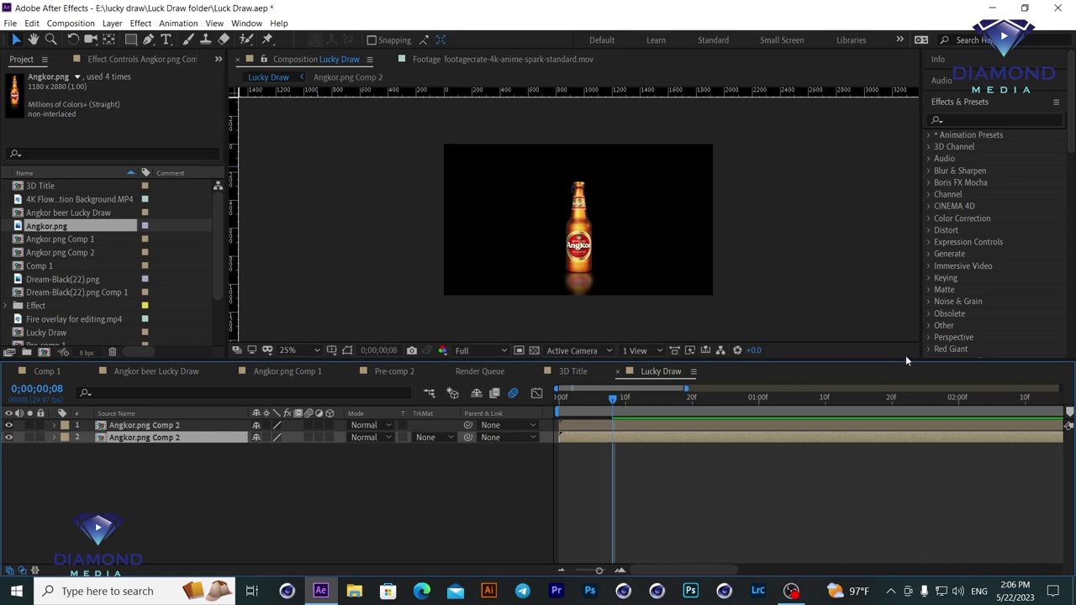
{"action": "key", "text": "Return"}
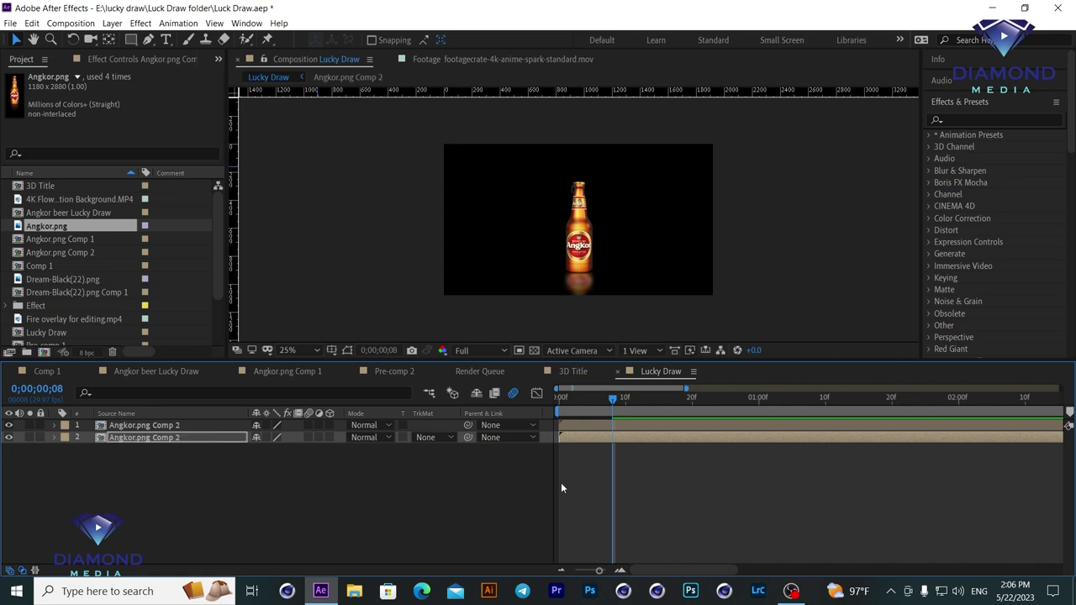
{"action": "left_click", "coordinate": [54, 437]}
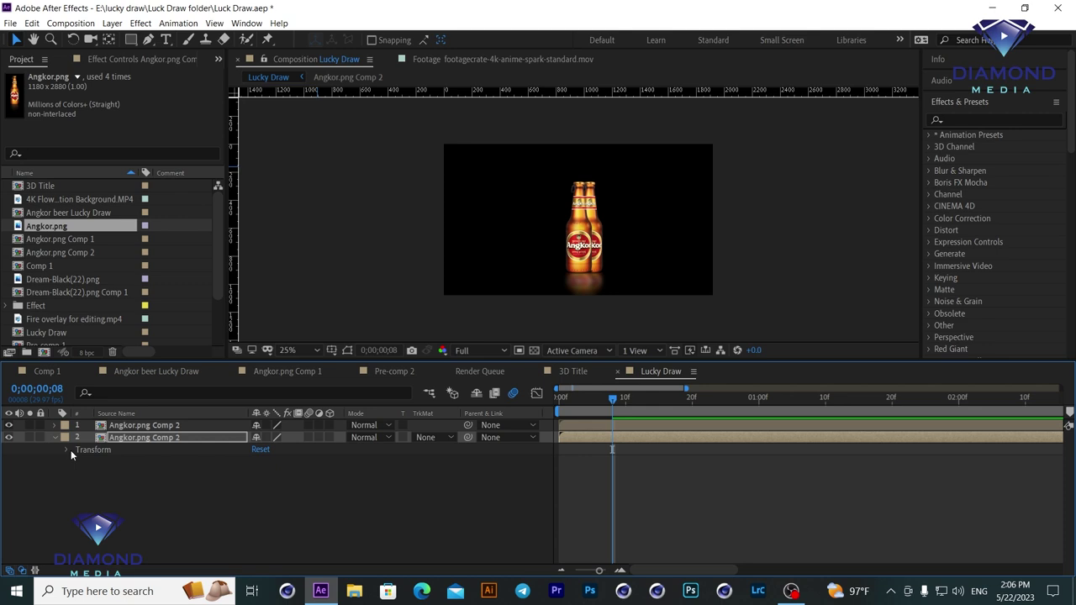
{"action": "left_click", "coordinate": [68, 450]}
{"action": "mouse_move", "coordinate": [262, 472]}
{"action": "left_mouse_down"}
{"action": "mouse_move", "coordinate": [312, 472]}
{"action": "mouse_move", "coordinate": [260, 485]}
{"action": "mouse_move", "coordinate": [276, 485]}
{"action": "left_mouse_up"}
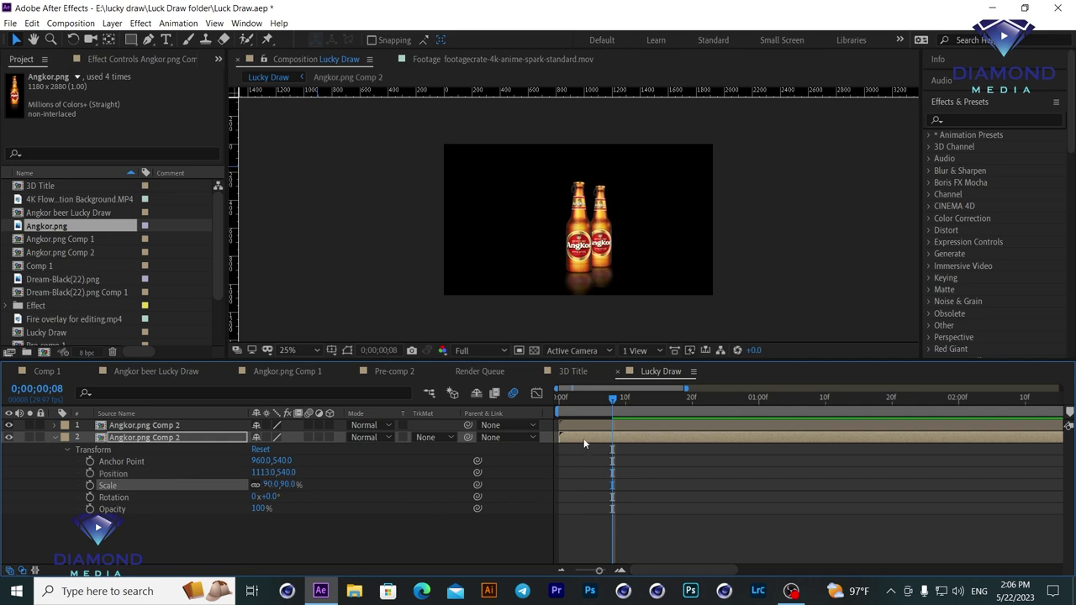
{"action": "left_click_drag", "start_coordinate": [584, 438], "coordinate": [597, 439]}
{"action": "left_click_drag", "start_coordinate": [575, 398], "coordinate": [521, 407]}
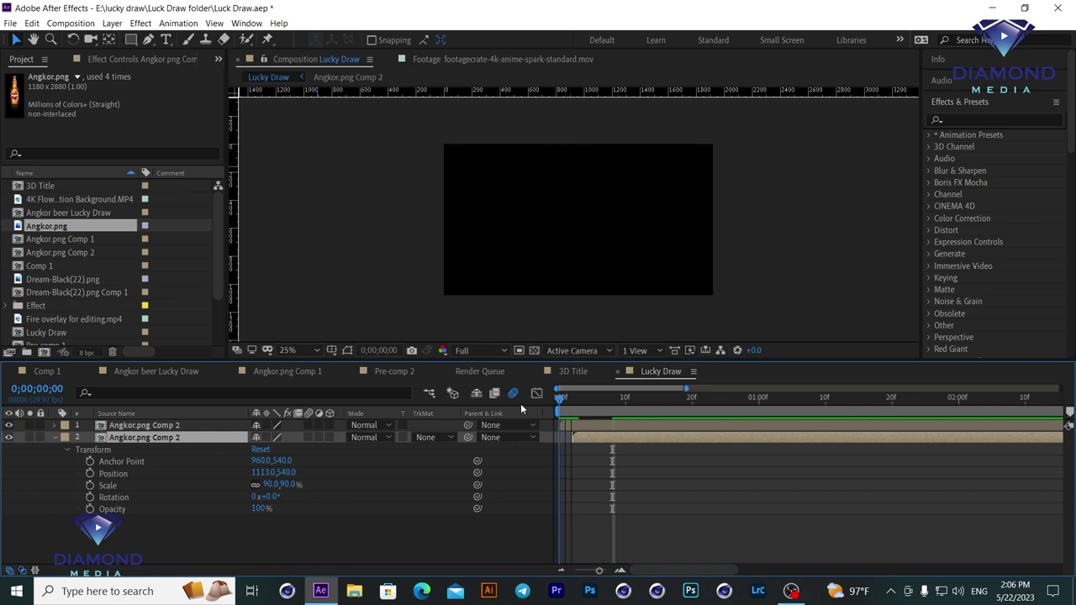
{"action": "key", "text": "space"}
{"action": "key", "text": "space"}
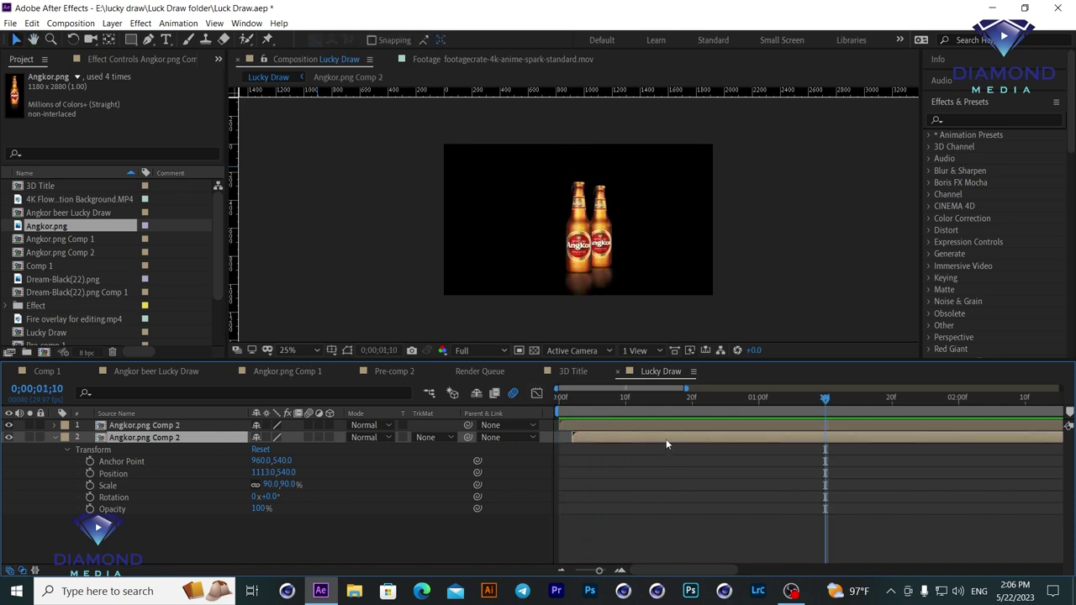
Add a third bottle copy moved left, then view the bottles in the Angkor beer Lucky Draw comp.
{"action": "key", "text": "ctrl+d"}
{"action": "left_click_drag", "start_coordinate": [256, 484], "coordinate": [70, 504]}
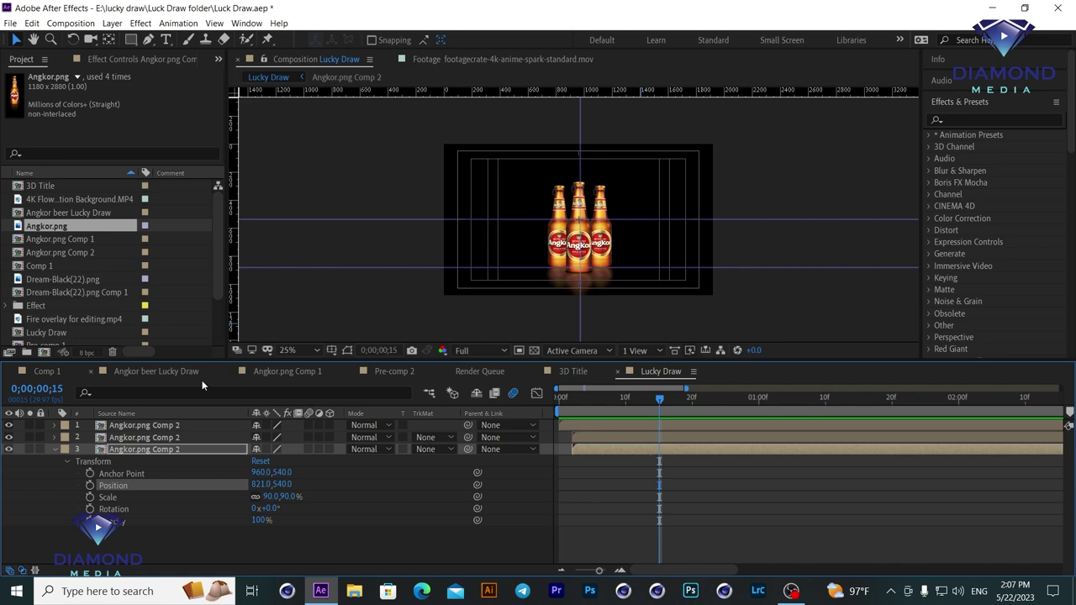
{"action": "left_click", "coordinate": [198, 373]}
{"action": "mouse_move", "coordinate": [460, 402]}
{"action": "left_mouse_down"}
{"action": "mouse_move", "coordinate": [754, 405]}
{"action": "mouse_move", "coordinate": [586, 406]}
{"action": "left_mouse_up"}
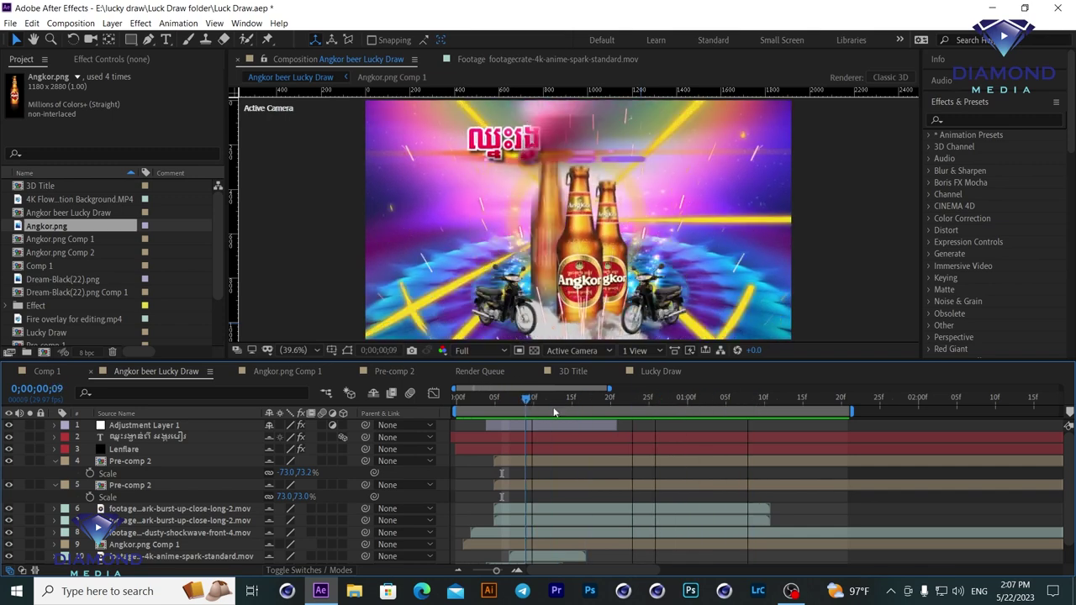
Hide Adjustment Layer 1 to inspect the bottles, then return to Lucky Draw around frame 9.
{"action": "left_click", "coordinate": [9, 425]}
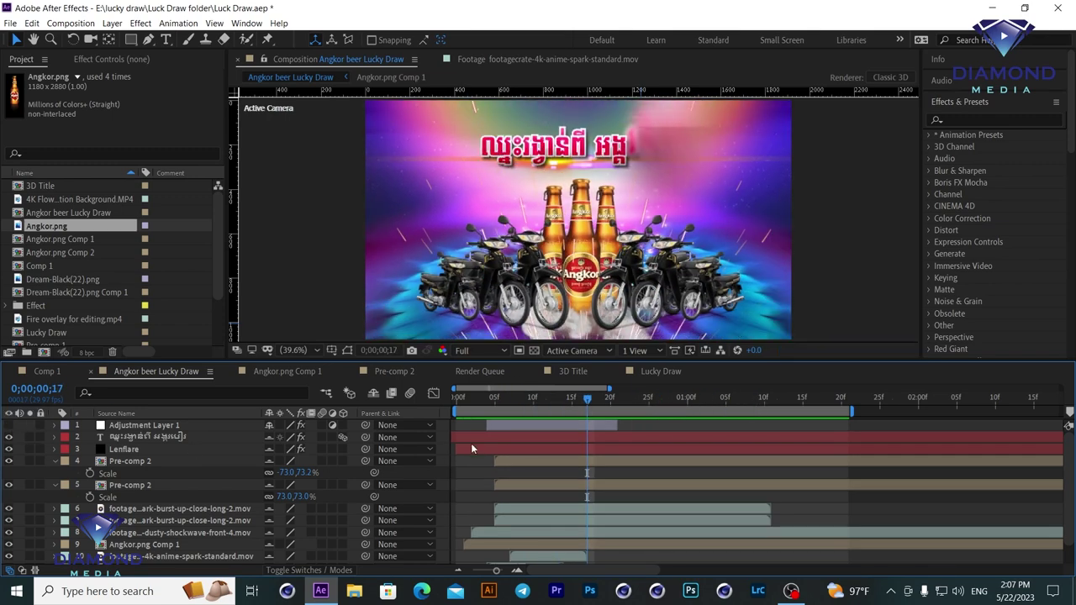
{"action": "left_click_drag", "start_coordinate": [465, 400], "coordinate": [625, 407]}
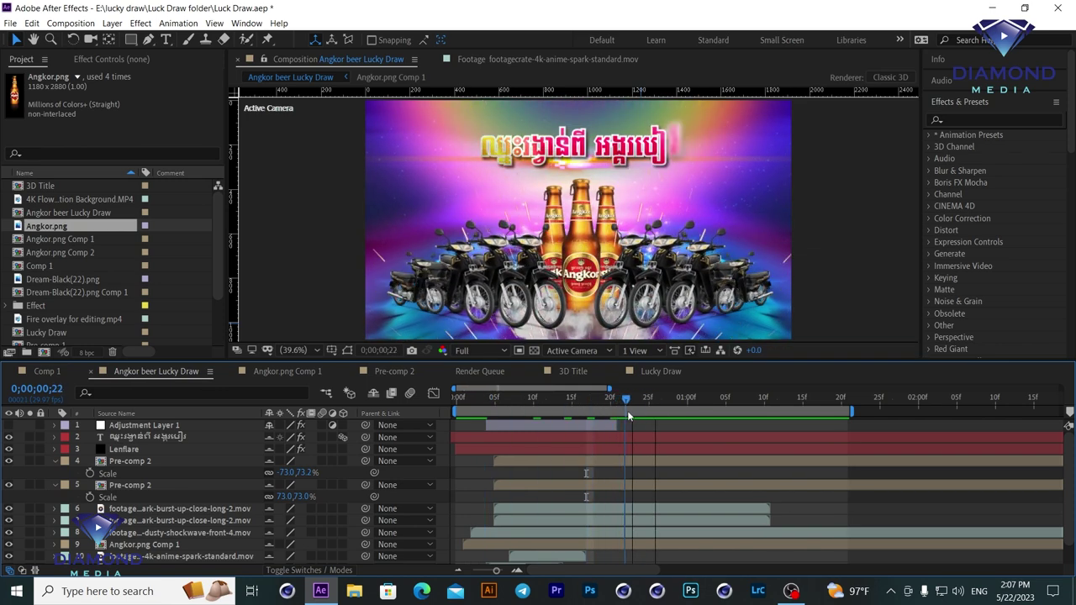
{"action": "left_click", "coordinate": [648, 374]}
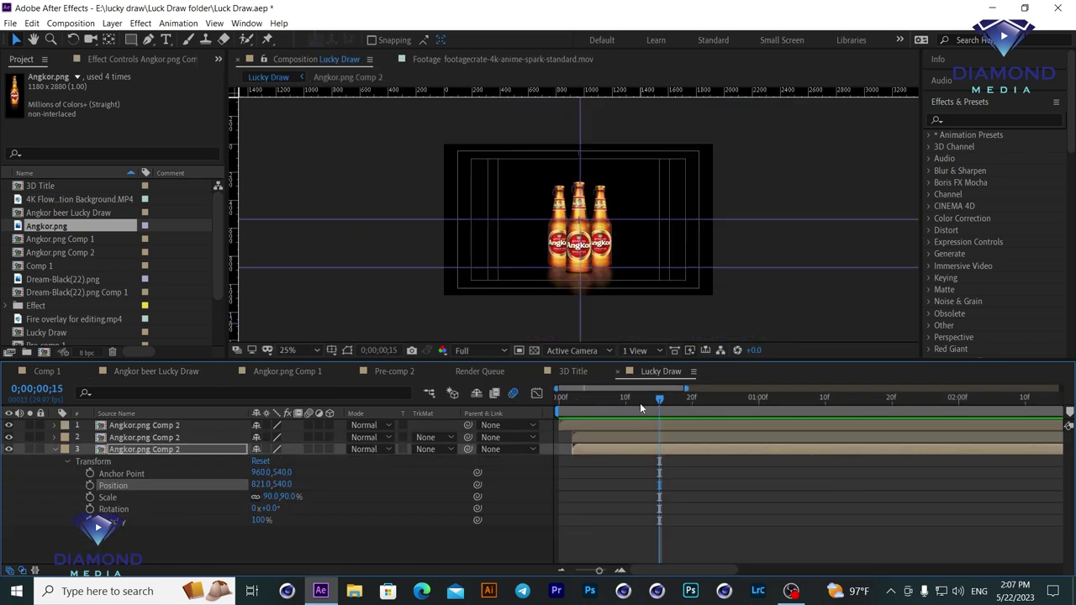
{"action": "left_click", "coordinate": [620, 399]}
{"action": "key", "text": "Page_Down"}
{"action": "key", "text": "Page_Down"}
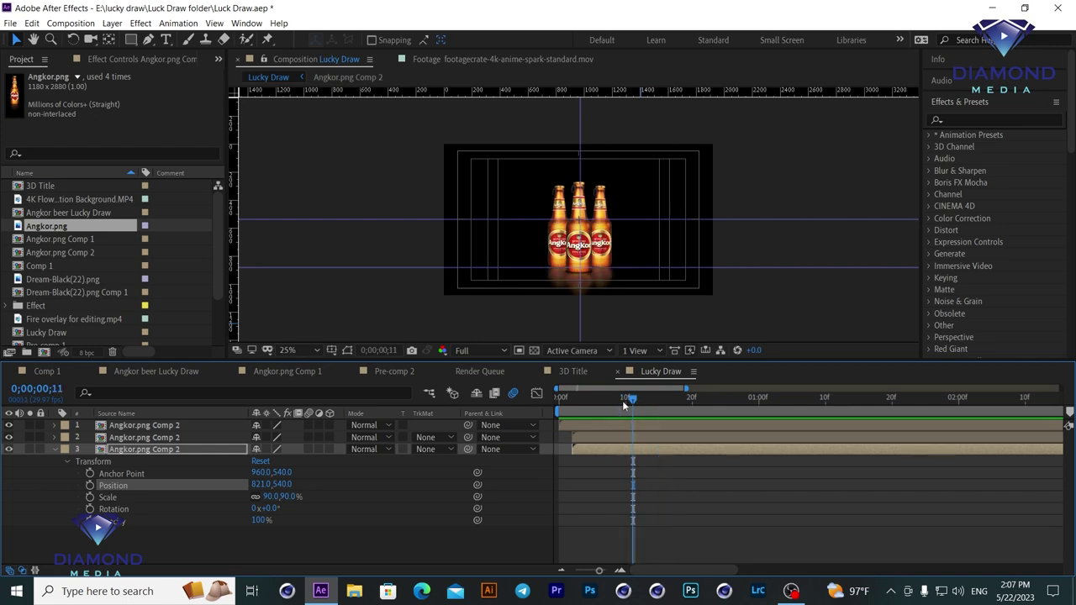
{"action": "left_click", "coordinate": [80, 25]}
Create the Motor 02 comp and add Dream-Black(22).png scaled down to 81%.
{"action": "left_click", "coordinate": [96, 40]}
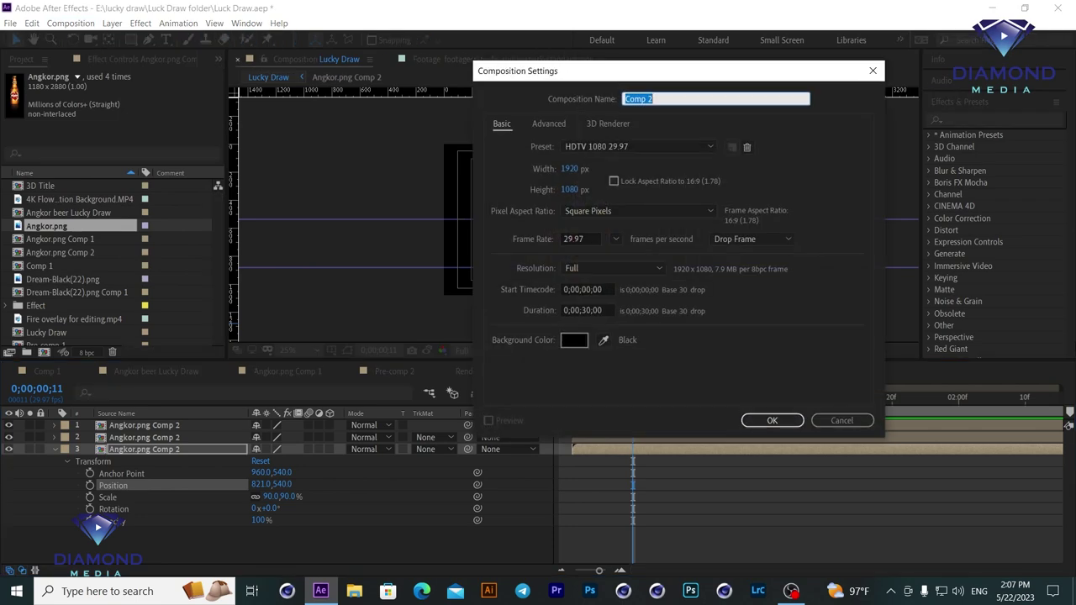
{"action": "type", "text": "Motor"}
{"action": "key", "text": "Return"}
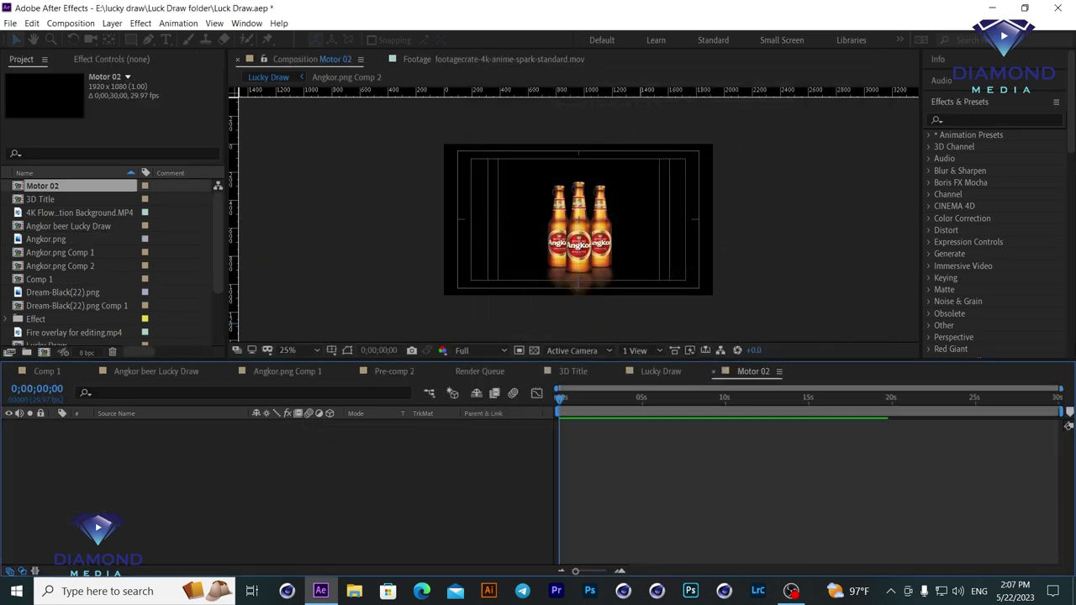
{"action": "left_click_drag", "start_coordinate": [63, 265], "coordinate": [193, 466]}
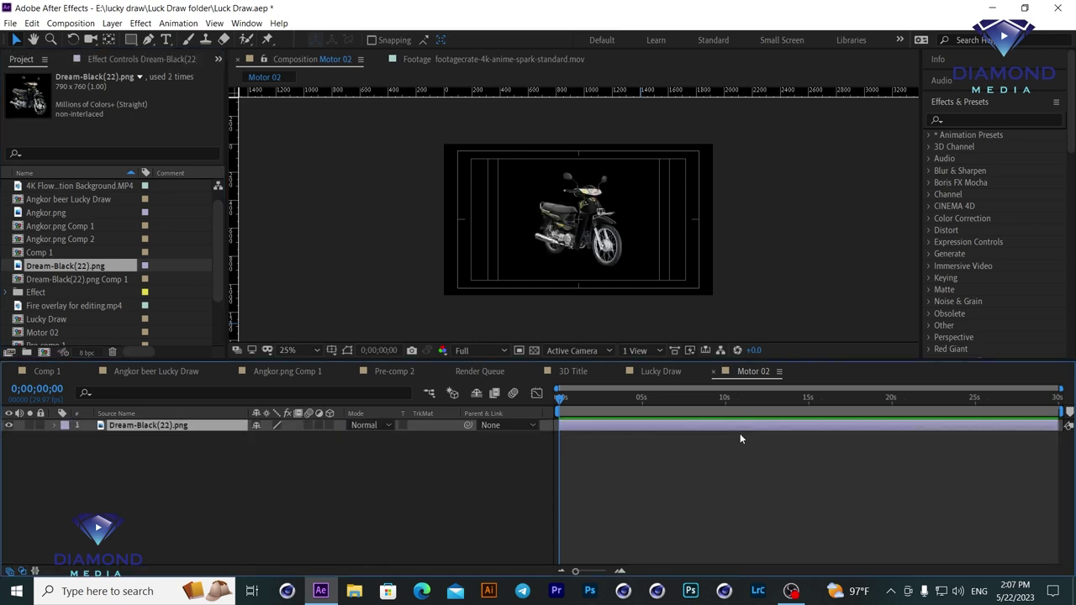
{"action": "left_click", "coordinate": [55, 425]}
{"action": "left_click", "coordinate": [66, 438]}
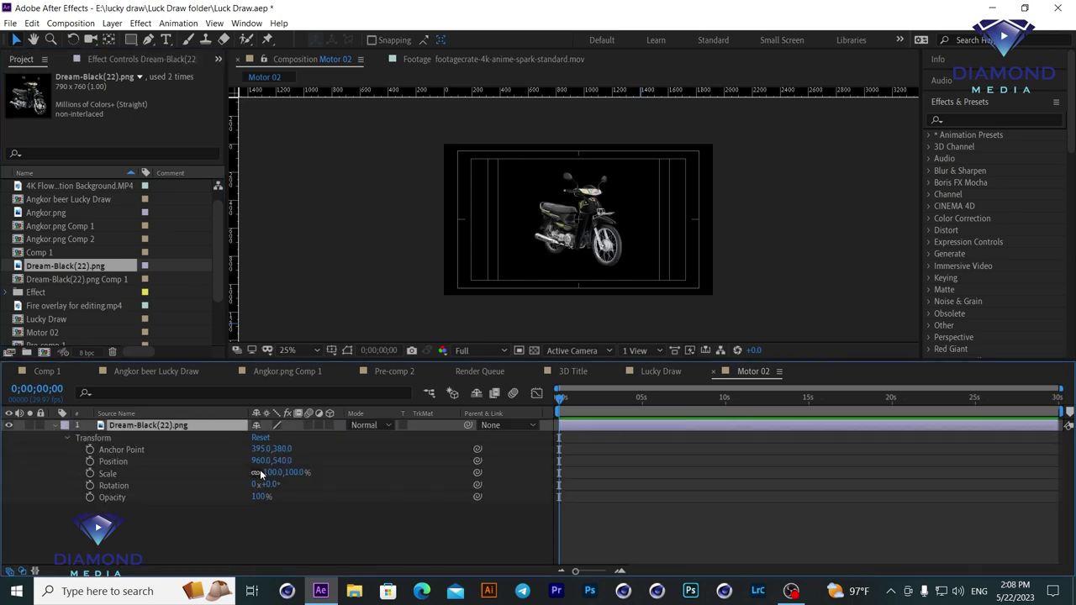
{"action": "left_click_drag", "start_coordinate": [256, 473], "coordinate": [240, 473]}
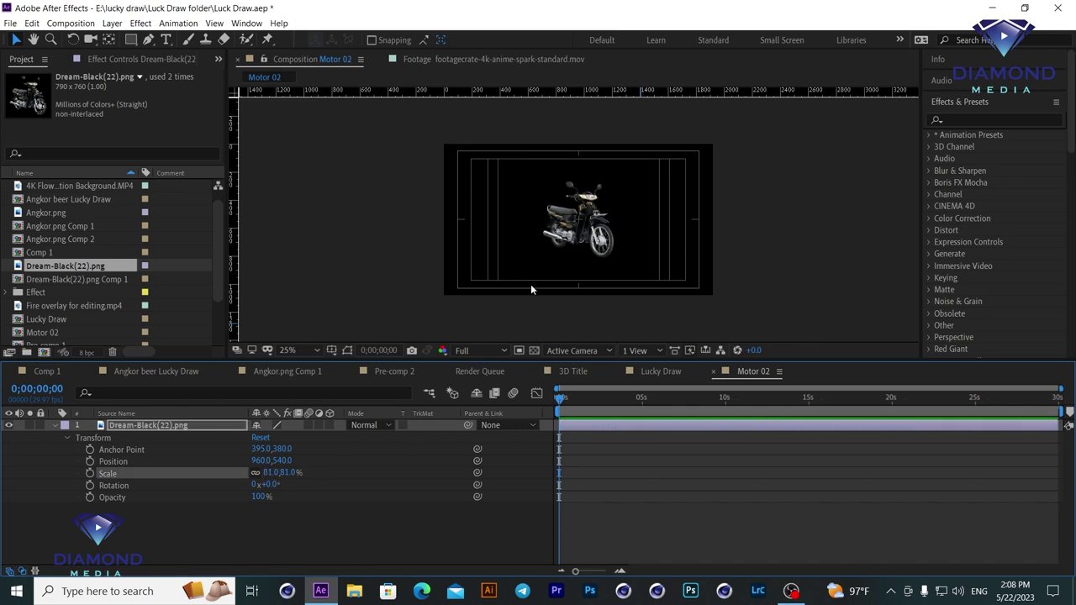
{"action": "scroll", "coordinate": [531, 289], "scroll_direction": "up", "scroll_amount": 2}
{"action": "scroll", "coordinate": [596, 240], "scroll_direction": "down", "scroll_amount": 2}
Trim the Motor 02 comp to a work area of about 10 seconds.
{"action": "left_click_drag", "start_coordinate": [569, 403], "coordinate": [722, 398]}
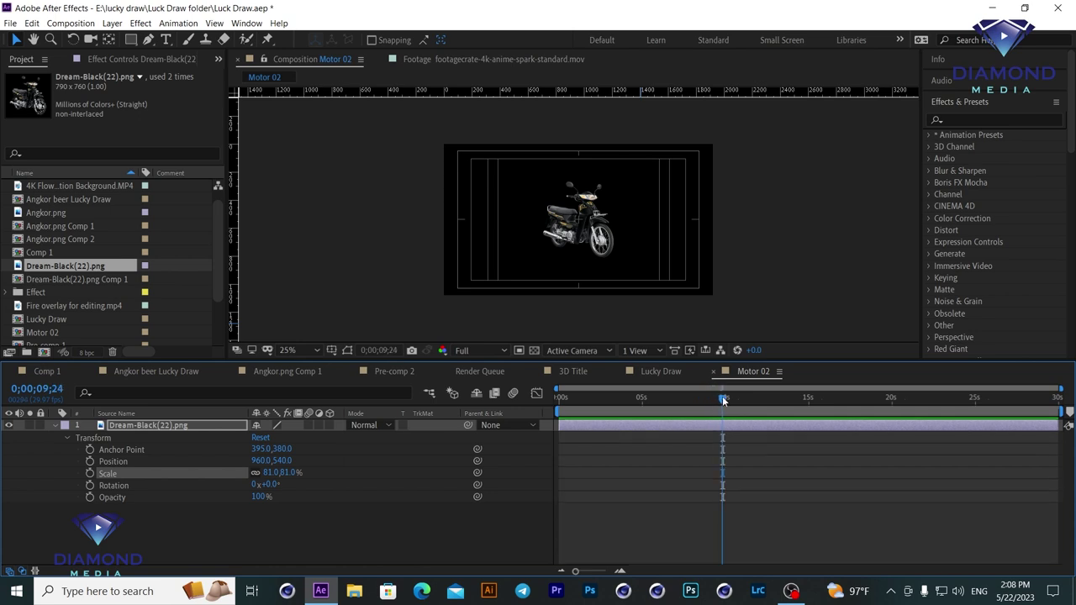
{"action": "right_click", "coordinate": [694, 413]}
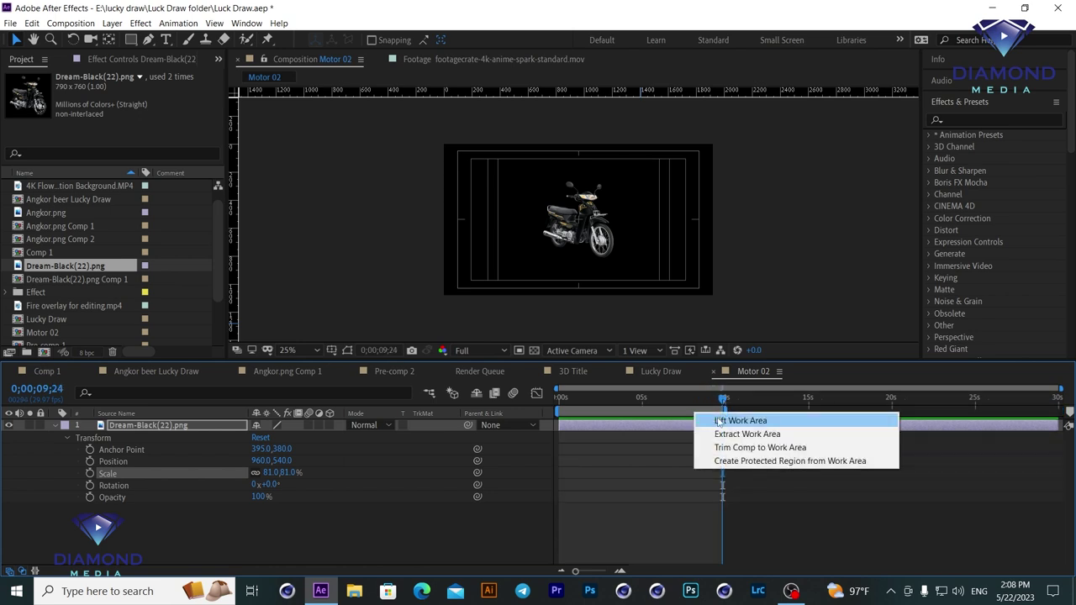
{"action": "left_click", "coordinate": [744, 448]}
{"action": "left_click", "coordinate": [586, 400]}
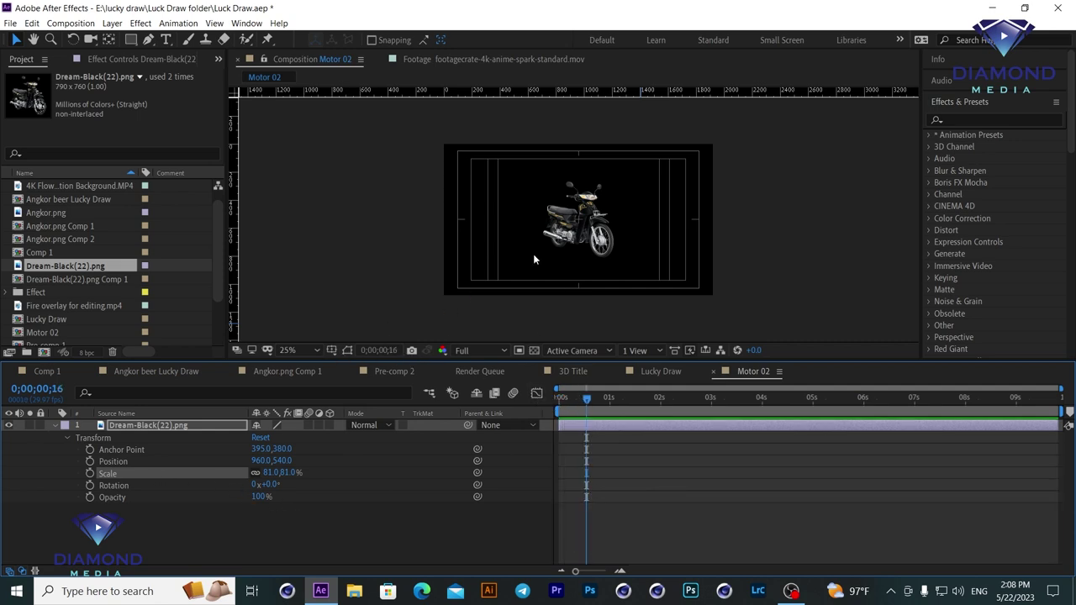
Move the motorcycle's anchor point down to the bike's base with the Pan Behind tool.
{"action": "scroll", "coordinate": [582, 226], "scroll_direction": "up", "scroll_amount": 2}
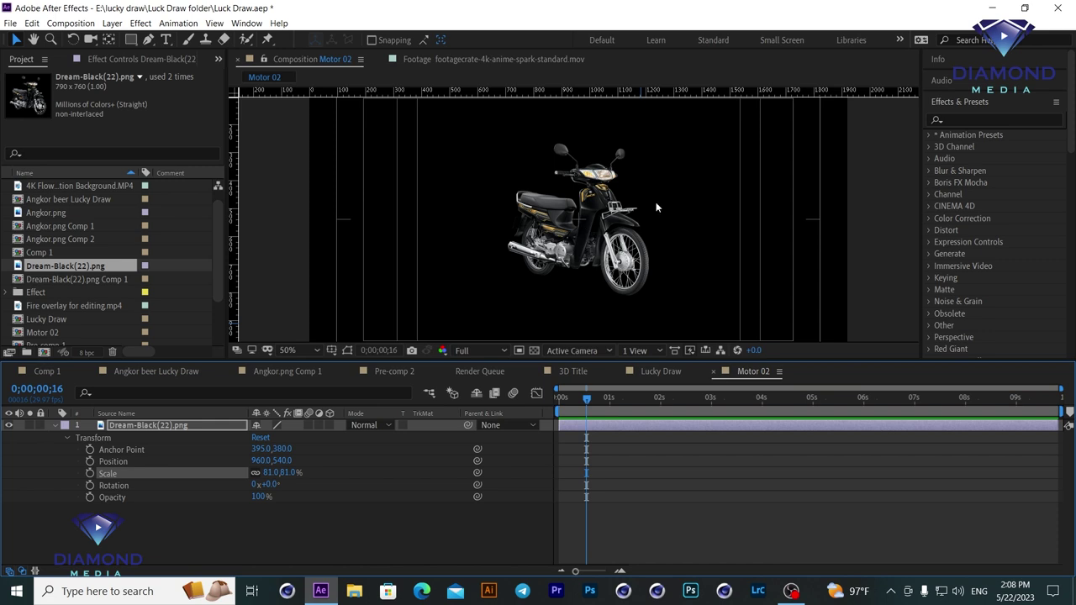
{"action": "scroll", "coordinate": [655, 202], "scroll_direction": "down", "scroll_amount": 2}
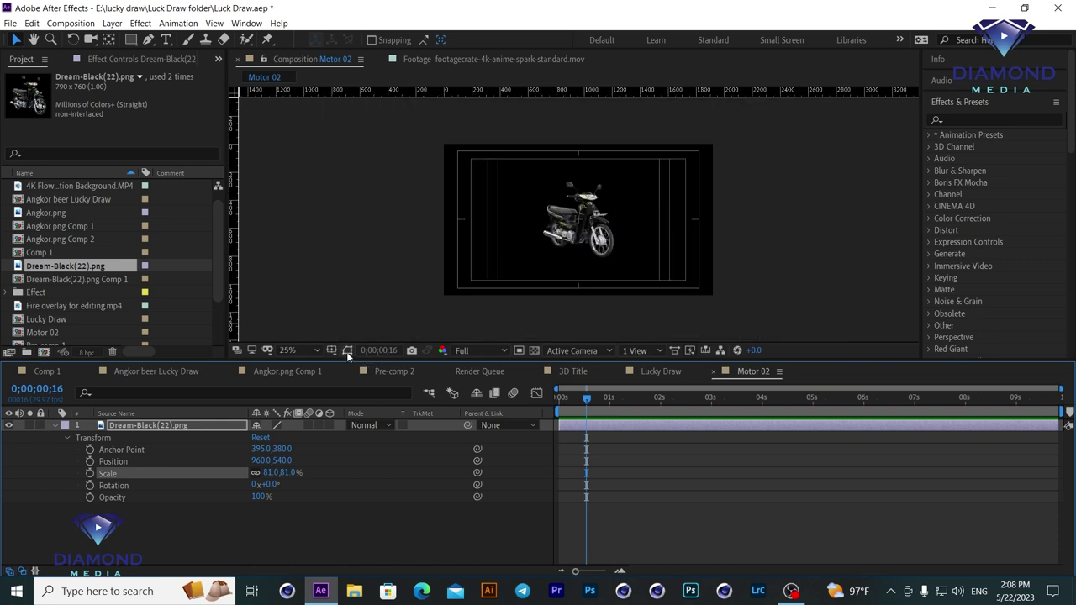
{"action": "left_click", "coordinate": [347, 351]}
{"action": "scroll", "coordinate": [576, 228], "scroll_direction": "up", "scroll_amount": 2}
{"action": "scroll", "coordinate": [576, 229], "scroll_direction": "down", "scroll_amount": 2}
{"action": "left_click", "coordinate": [109, 39]}
{"action": "left_click_drag", "start_coordinate": [575, 230], "coordinate": [579, 245]}
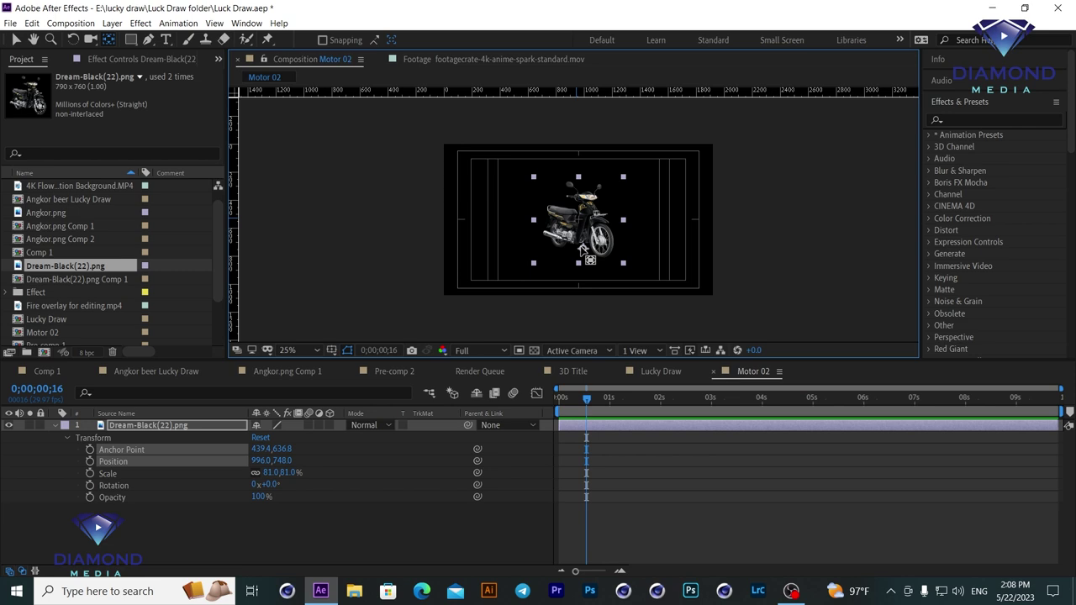
Keyframe the motorcycle's Scale from 0% at the first frame up to 81%, and preview.
{"action": "left_click", "coordinate": [90, 474]}
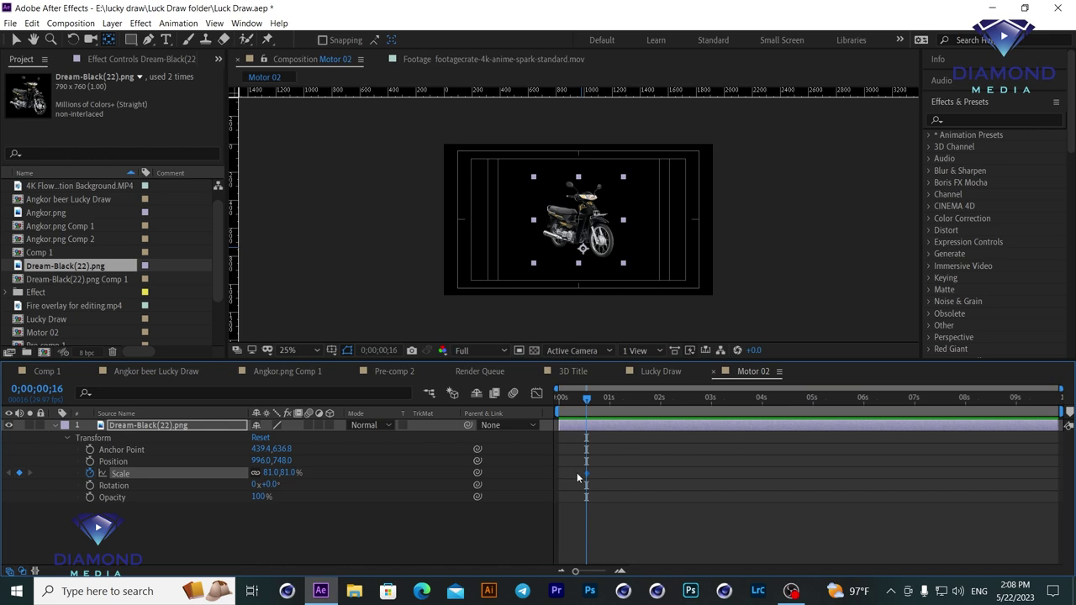
{"action": "left_click_drag", "start_coordinate": [576, 401], "coordinate": [558, 401]}
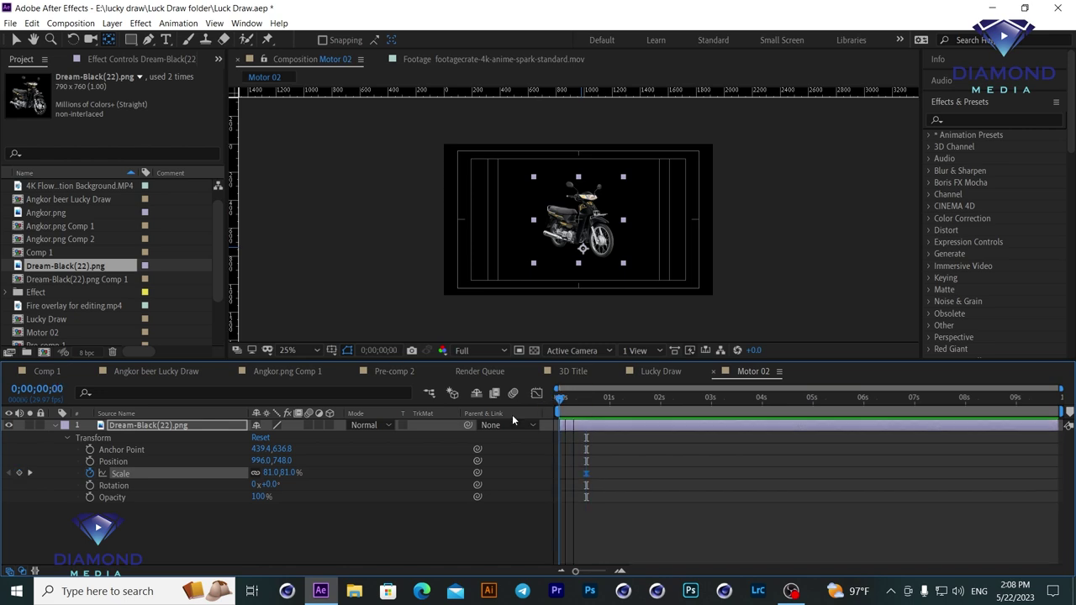
{"action": "left_click", "coordinate": [269, 472]}
{"action": "type", "text": "0"}
{"action": "key", "text": "Return"}
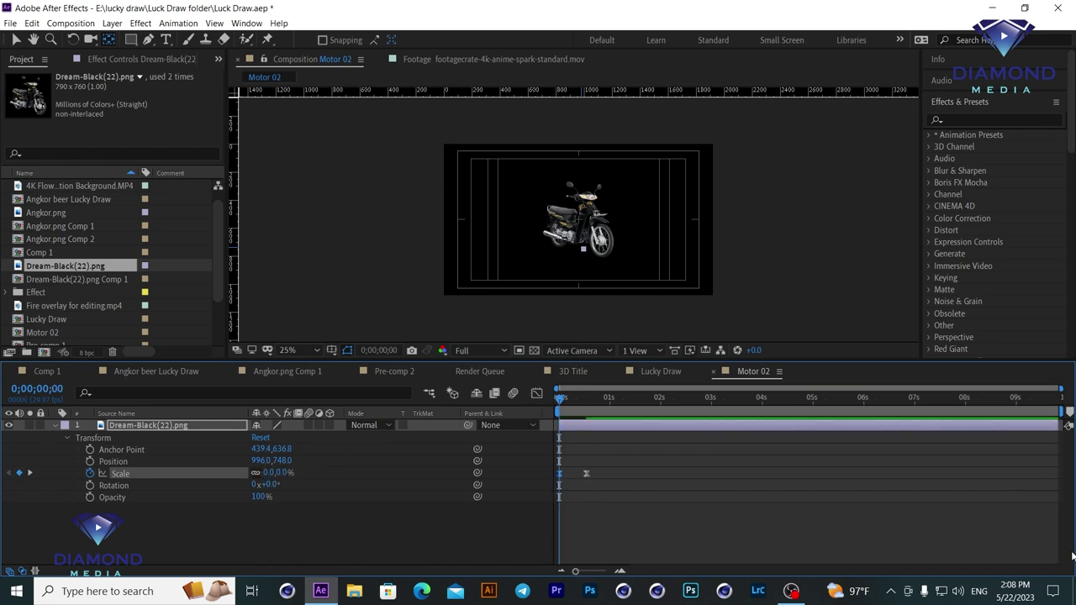
{"action": "key", "text": "space"}
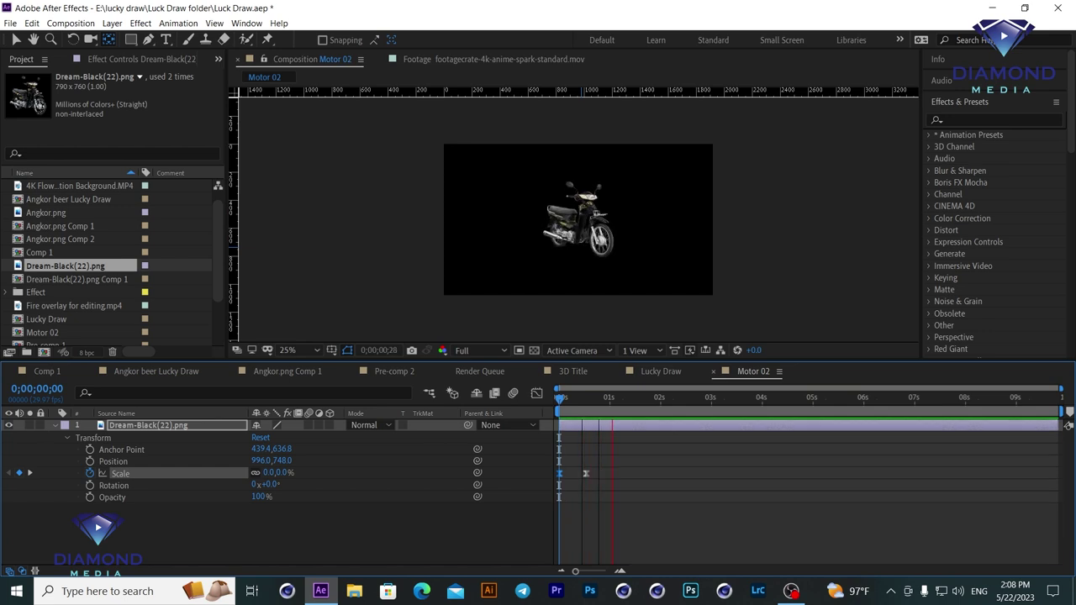
{"action": "key", "text": "space"}
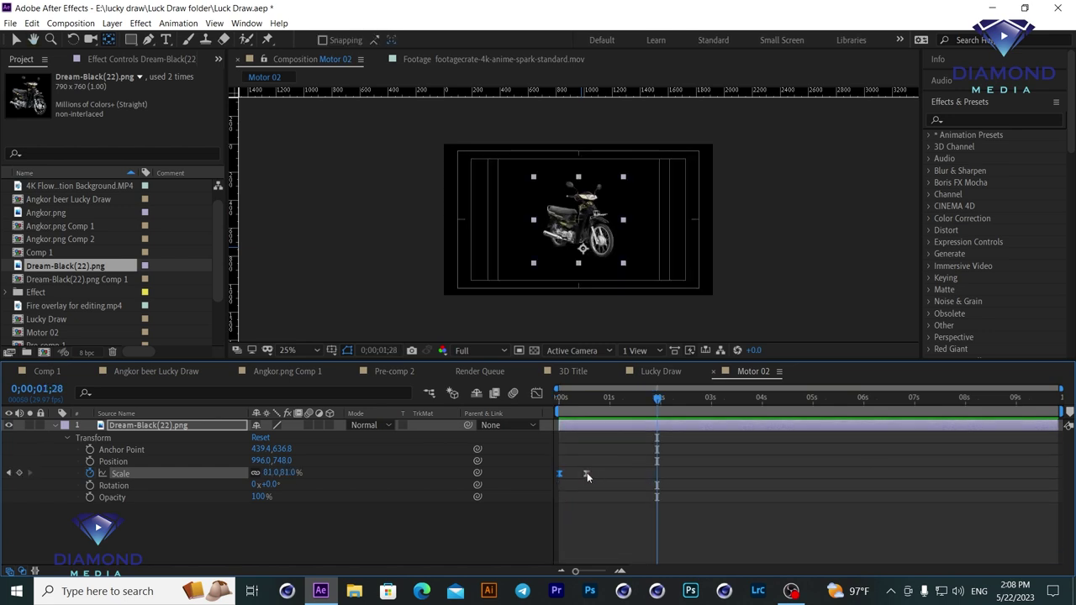
Retime the 81% Scale keyframe earlier to frame 10 and check the pop-in.
{"action": "left_click_drag", "start_coordinate": [586, 473], "coordinate": [575, 473]}
{"action": "key", "text": "space"}
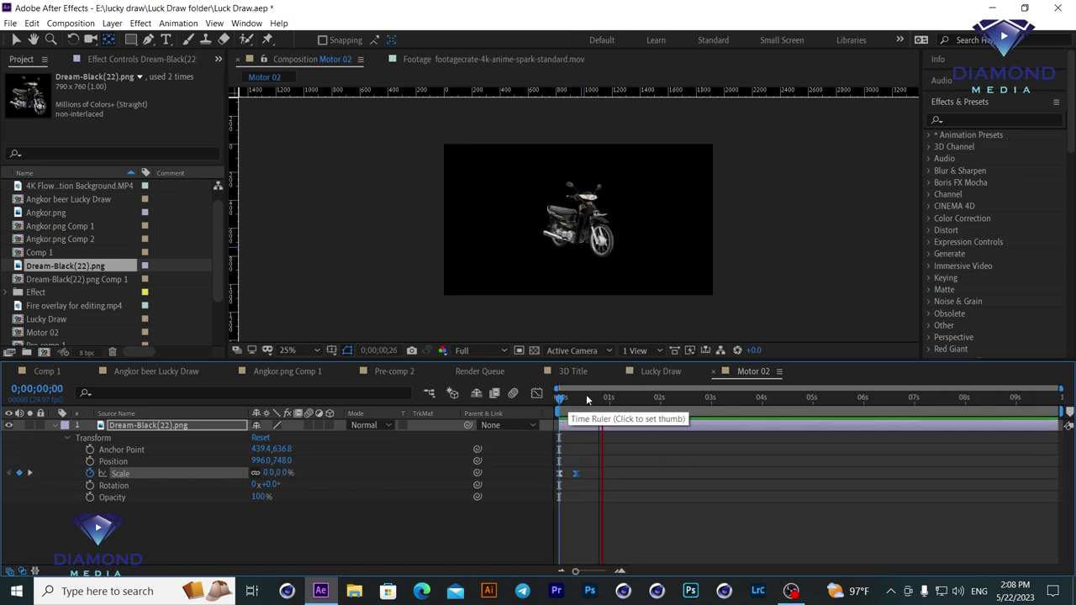
{"action": "left_click", "coordinate": [567, 407]}
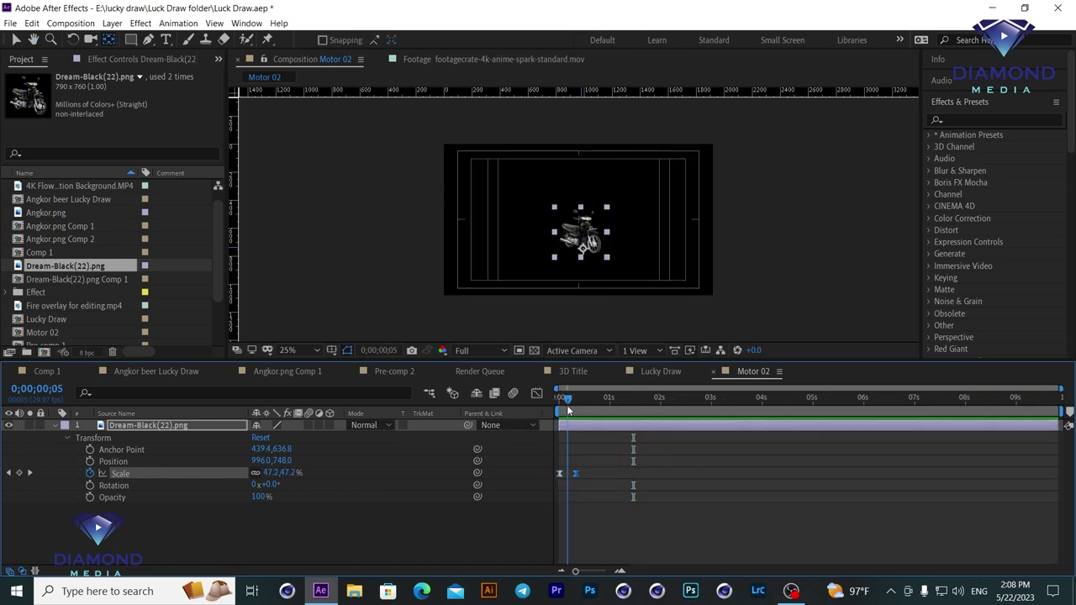
{"action": "left_click_drag", "start_coordinate": [567, 410], "coordinate": [575, 400]}
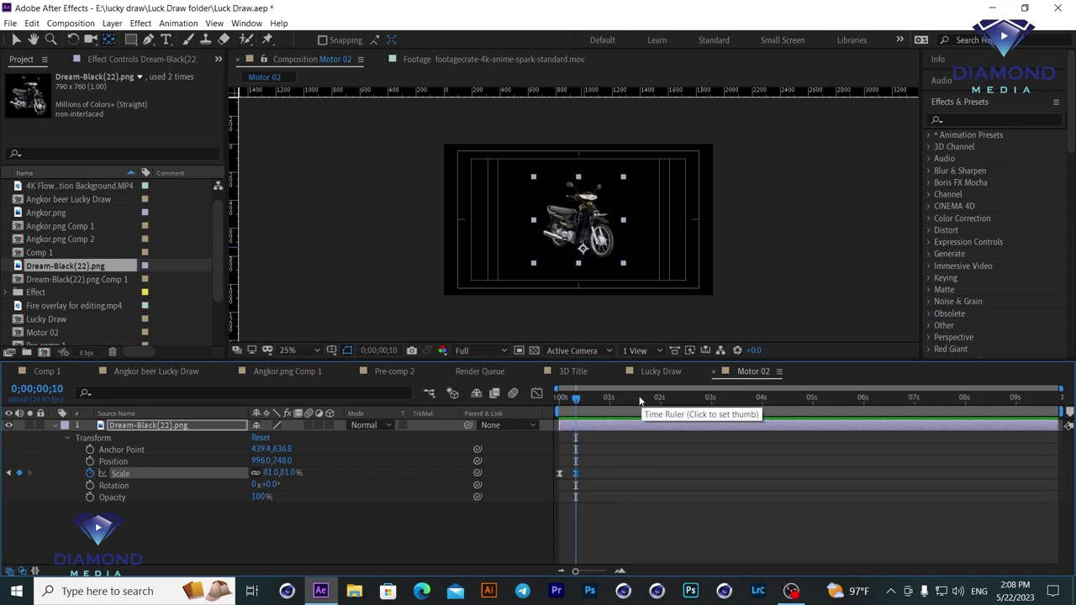
{"action": "key", "text": "="}
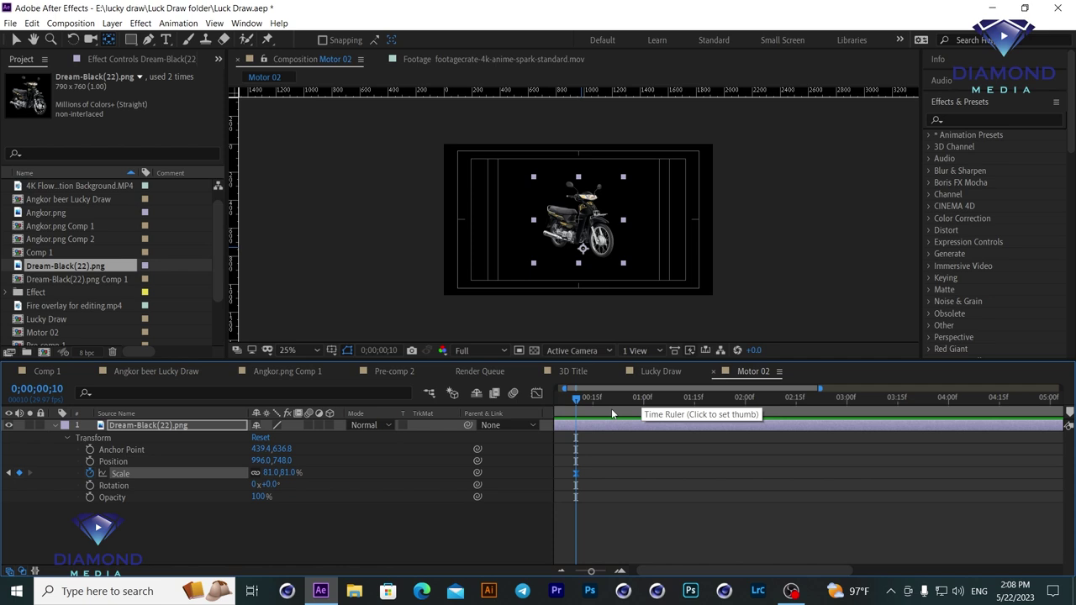
{"action": "left_click", "coordinate": [562, 396]}
{"action": "left_click_drag", "start_coordinate": [563, 397], "coordinate": [592, 396]}
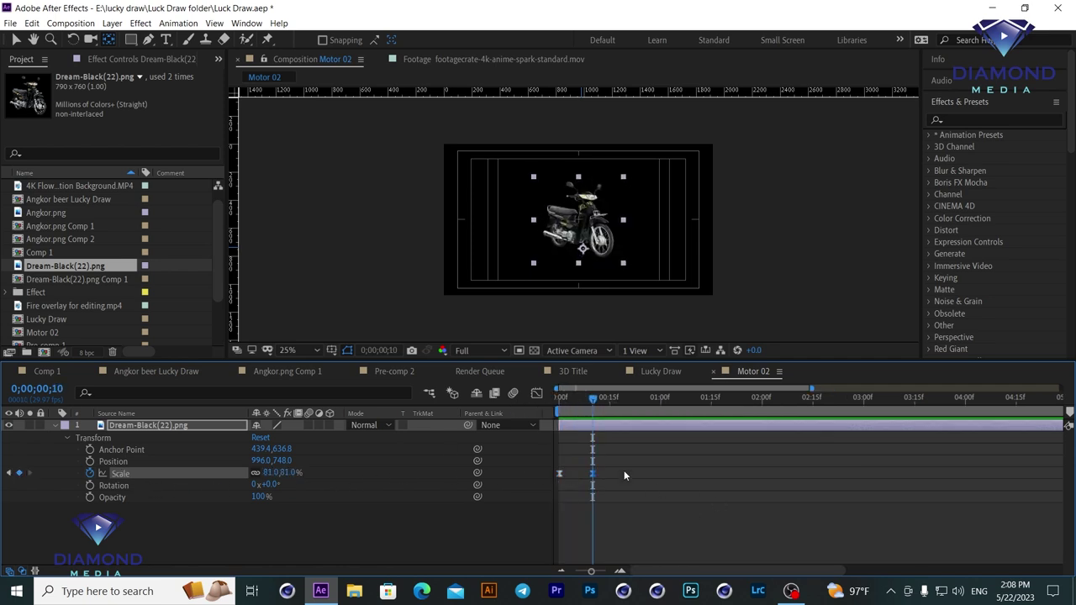
In the Graph Editor, pull the end Scale keyframe's handle up so scale overshoots, then preview.
{"action": "left_click", "coordinate": [536, 394]}
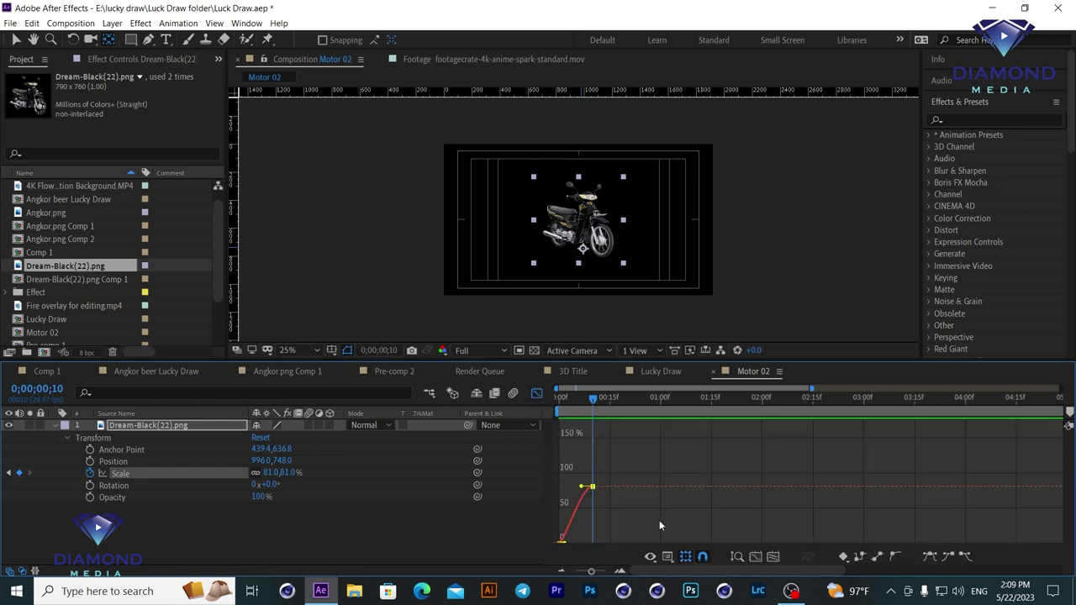
{"action": "left_click_drag", "start_coordinate": [580, 404], "coordinate": [573, 399]}
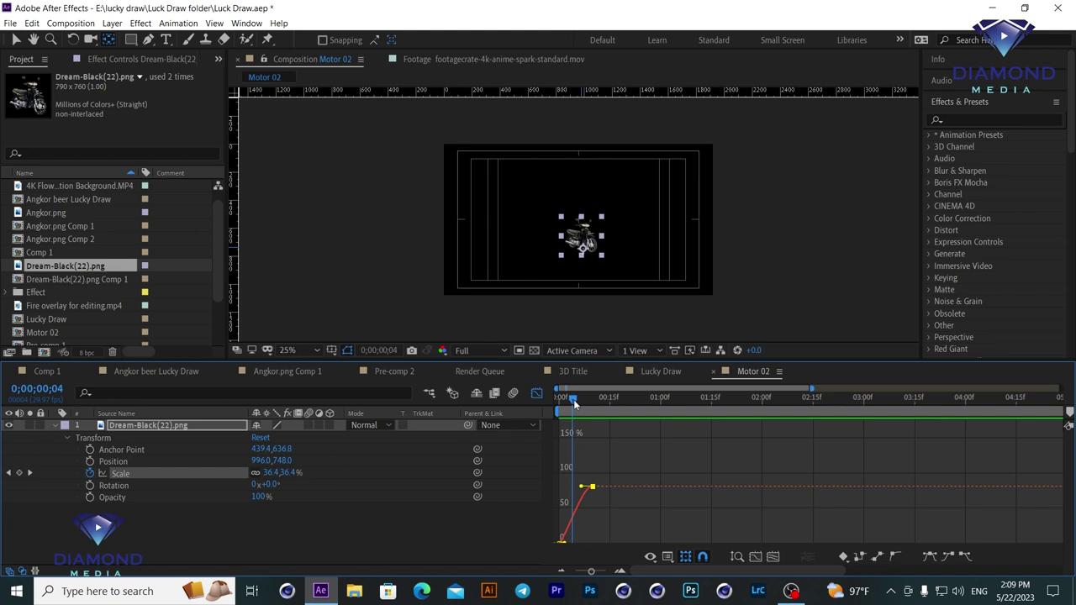
{"action": "key", "text": "equal"}
{"action": "left_click", "coordinate": [612, 485]}
{"action": "key", "text": "equal"}
{"action": "left_click_drag", "start_coordinate": [593, 486], "coordinate": [580, 437]}
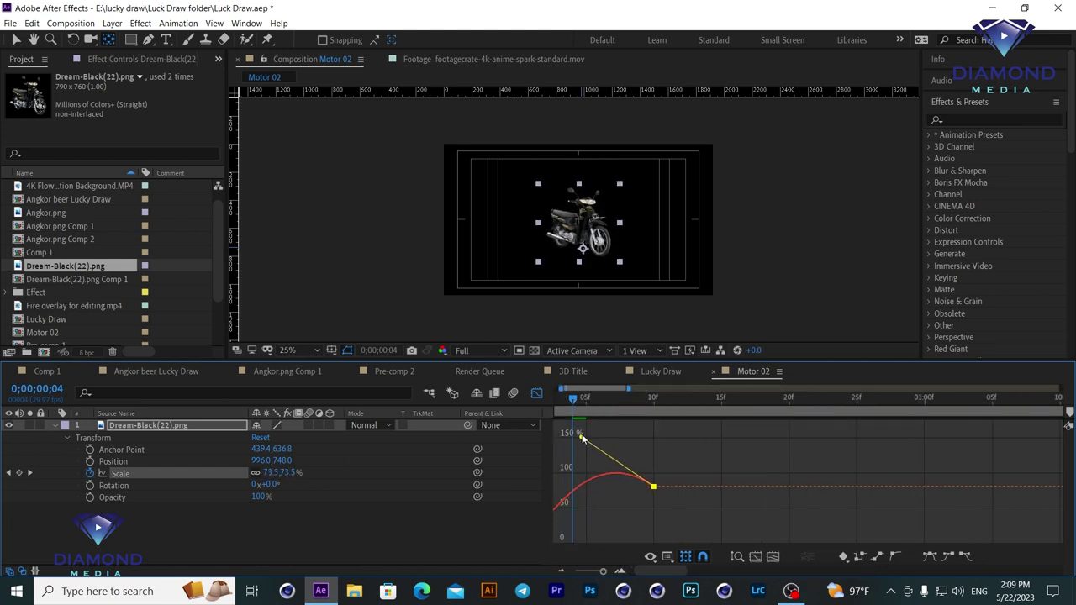
{"action": "key", "text": "Page_Up"}
{"action": "key", "text": "Home"}
{"action": "key", "text": "space"}
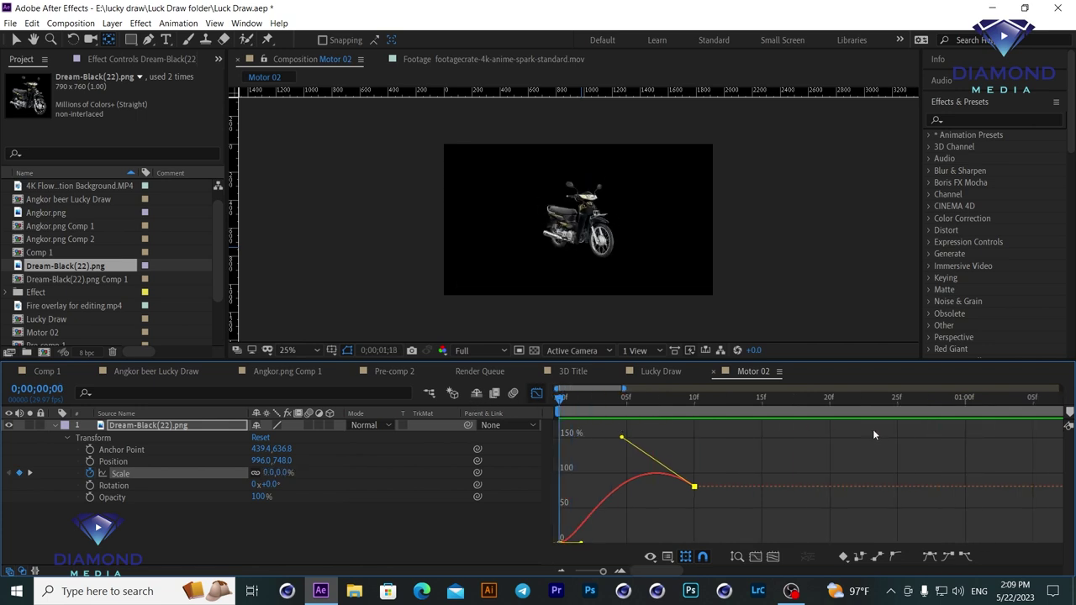
{"action": "key", "text": "space"}
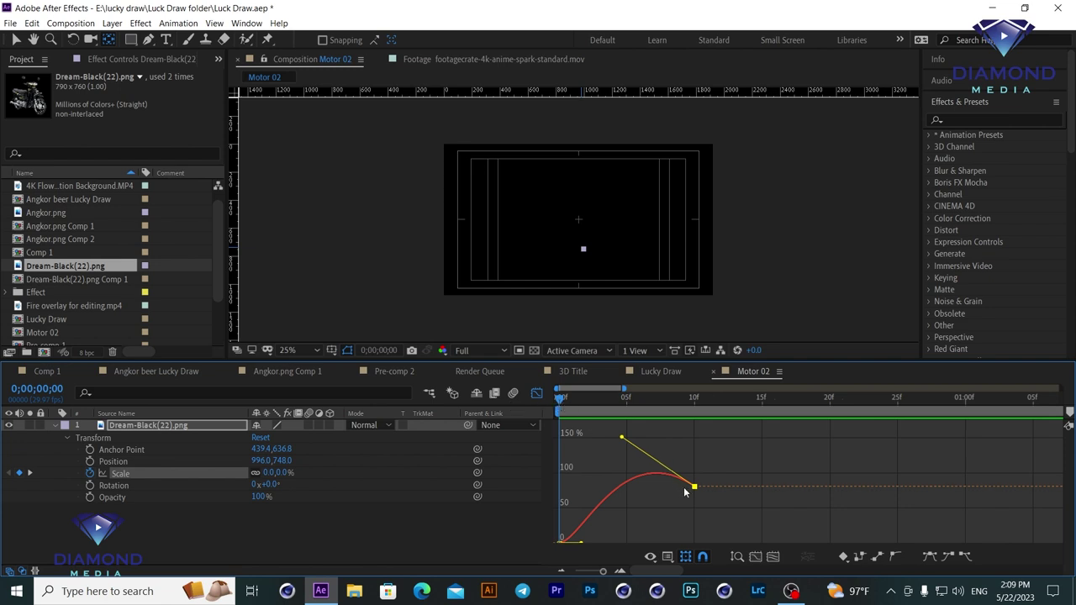
Move the end Scale keyframe to frame 14, settling at 78%, and return to the layer bars view.
{"action": "left_click_drag", "start_coordinate": [695, 488], "coordinate": [748, 490]}
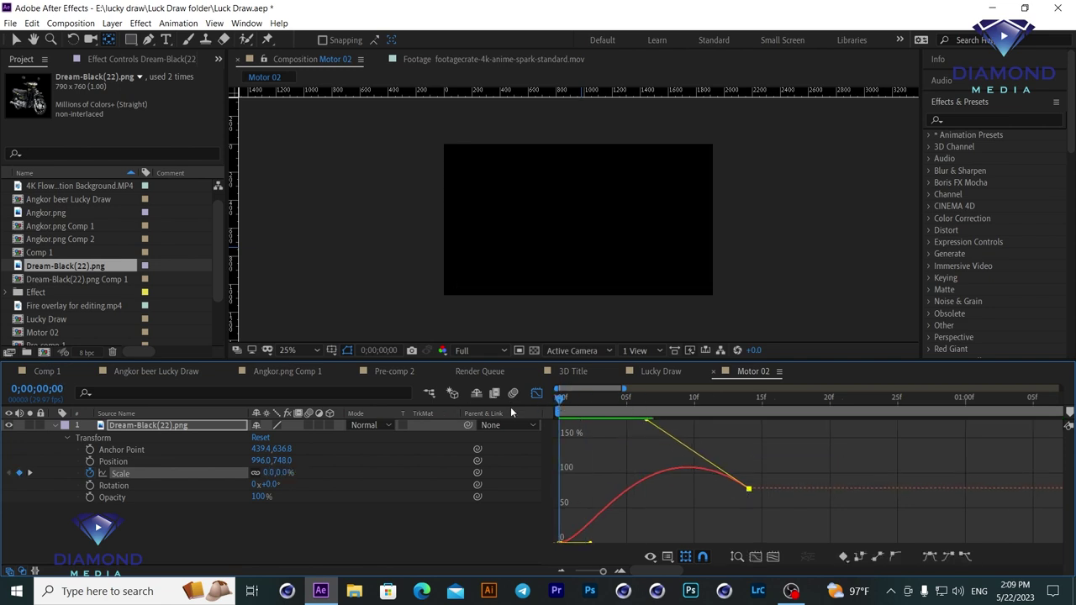
{"action": "key", "text": "space"}
{"action": "key", "text": "space"}
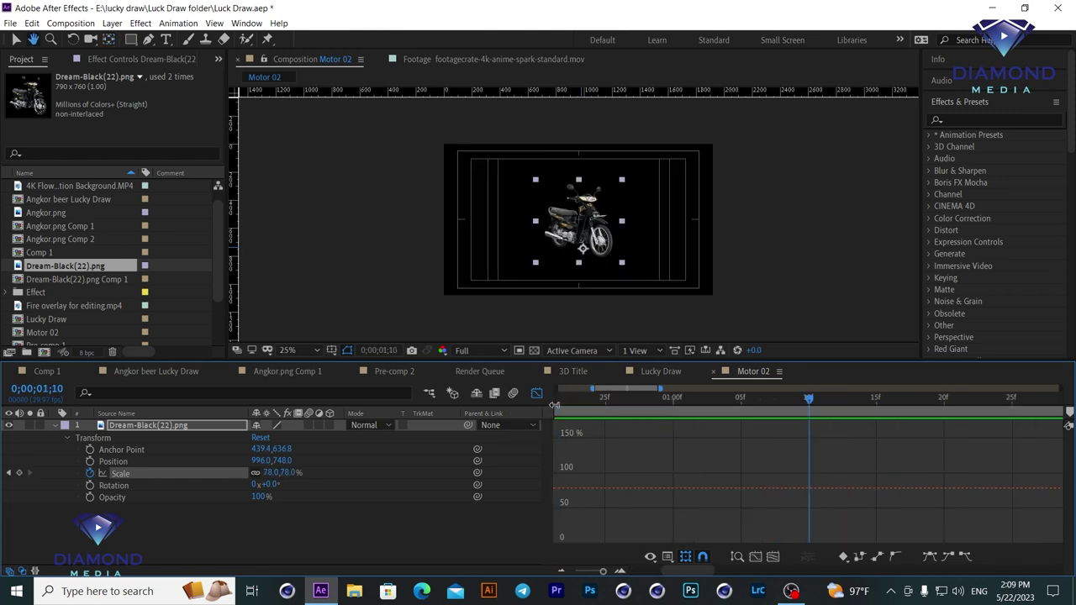
{"action": "left_click", "coordinate": [536, 392]}
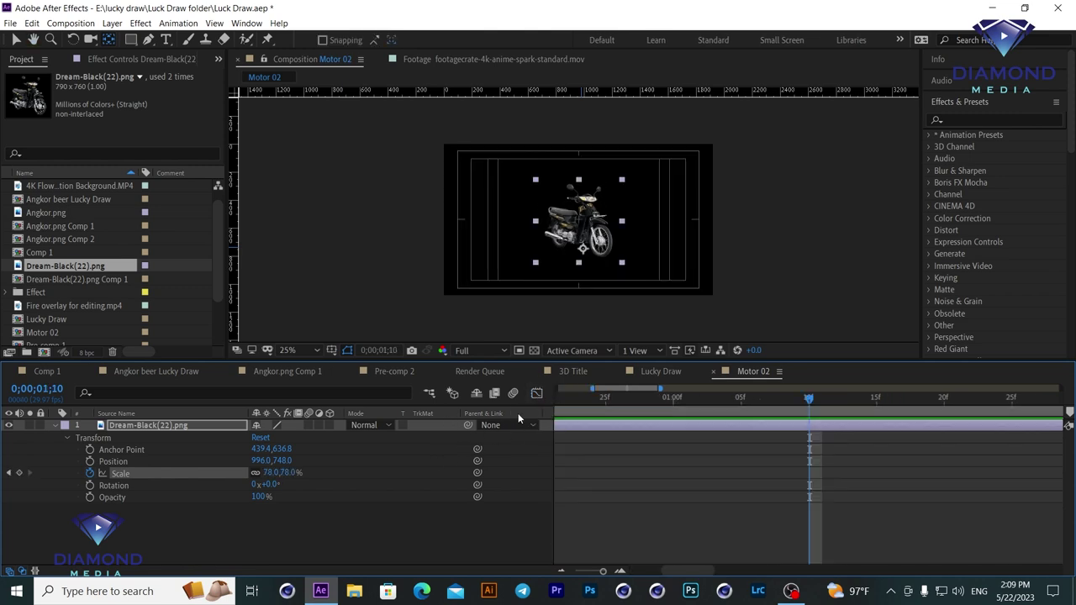
{"action": "left_click_drag", "start_coordinate": [575, 402], "coordinate": [601, 407]}
{"action": "key", "text": "semicolon"}
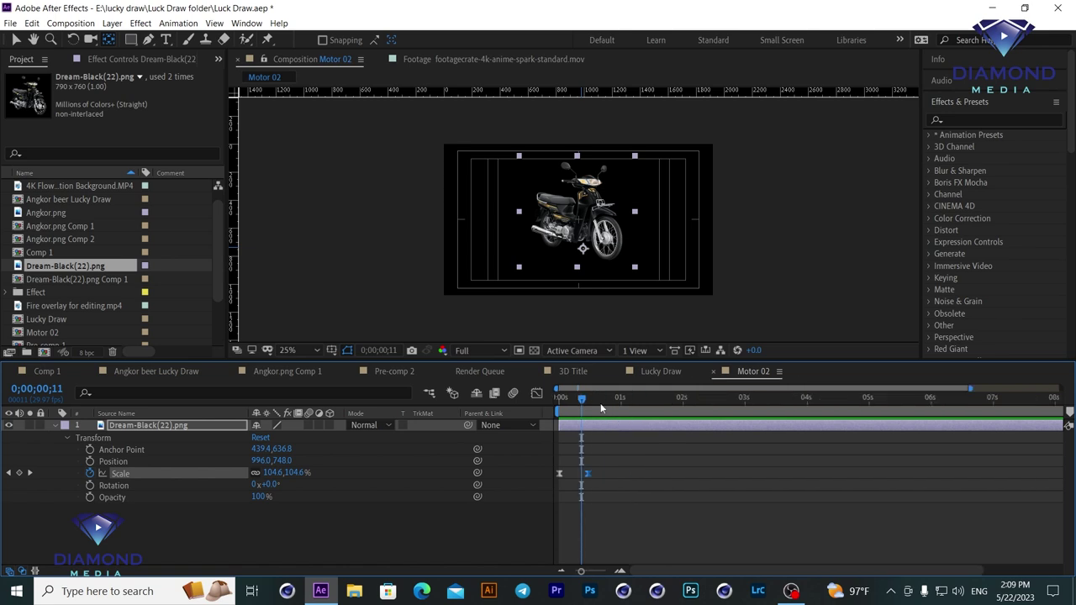
{"action": "key", "text": "Home"}
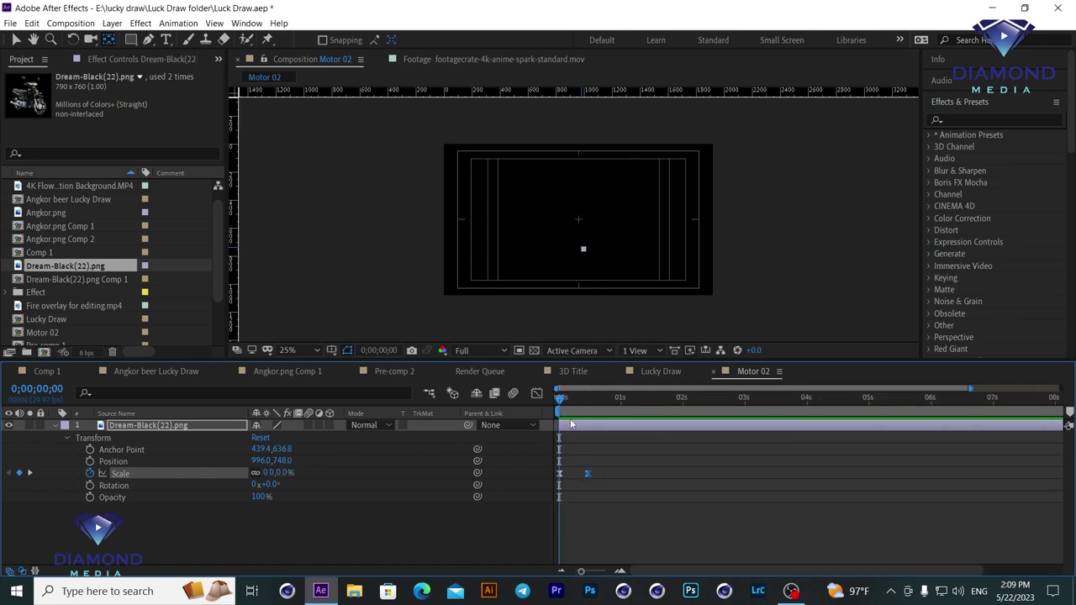
{"action": "left_click", "coordinate": [576, 422]}
{"action": "right_click", "coordinate": [576, 422]}
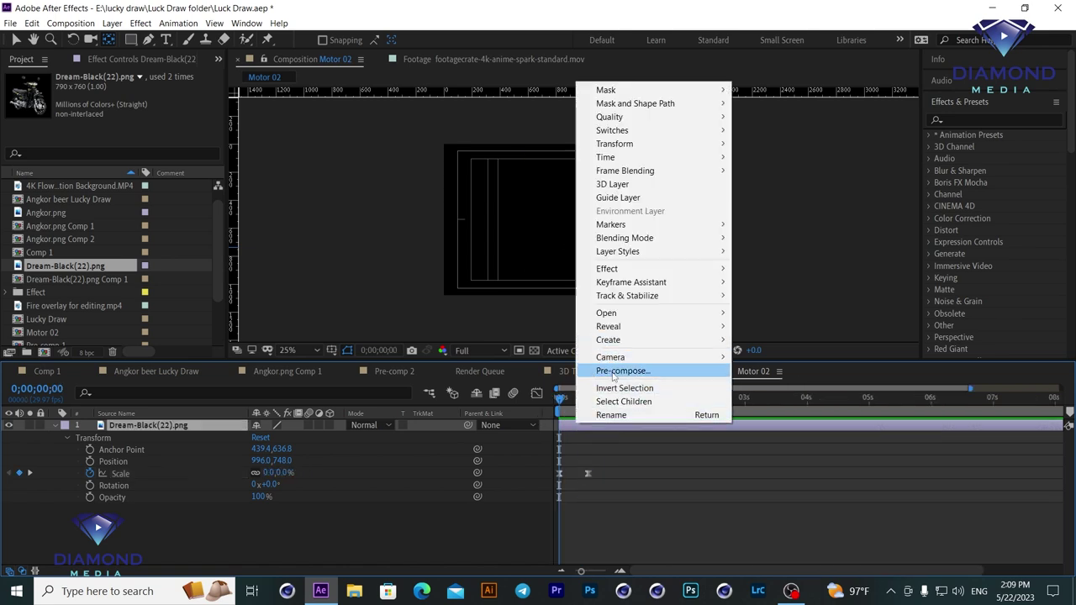
Pre-compose the motorcycle into Dream-Black(22).png Comp 2 and duplicate the precomp layer.
{"action": "left_click", "coordinate": [612, 371]}
{"action": "left_click", "coordinate": [187, 218]}
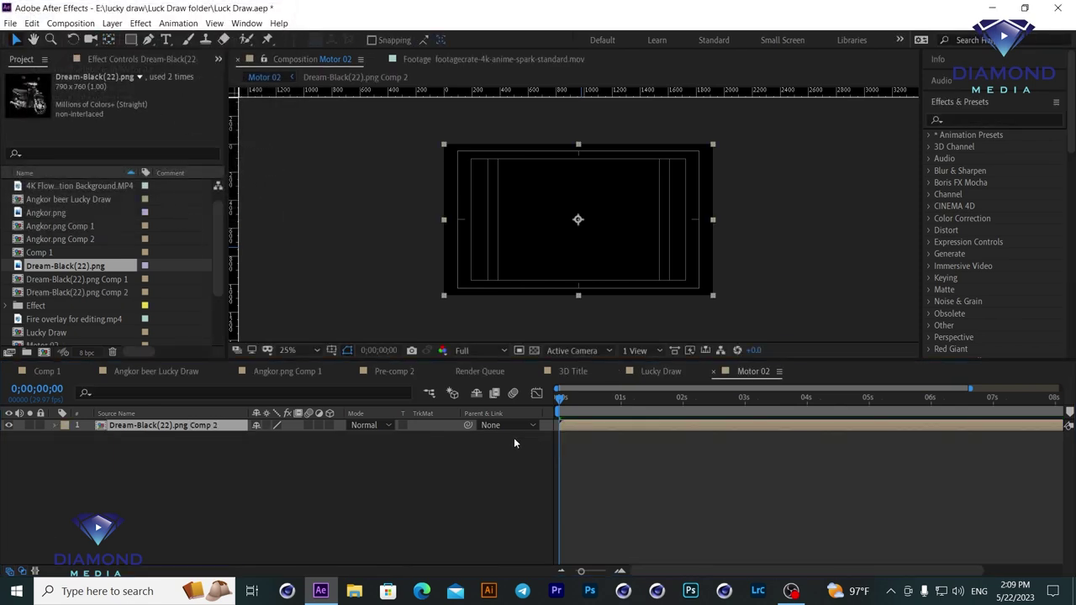
{"action": "left_click", "coordinate": [618, 396]}
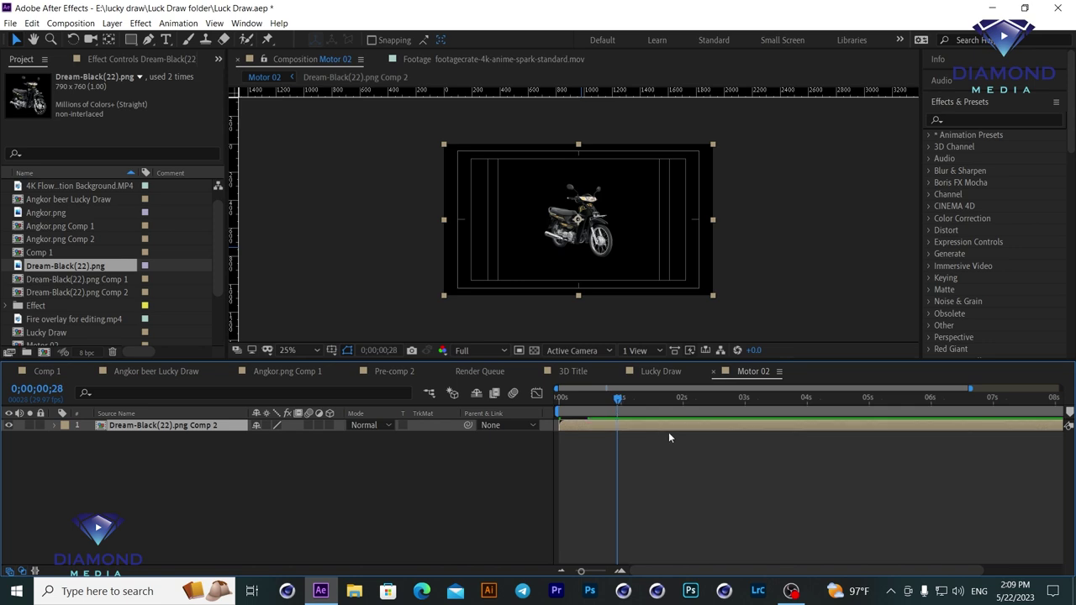
{"action": "key", "text": "ctrl+d"}
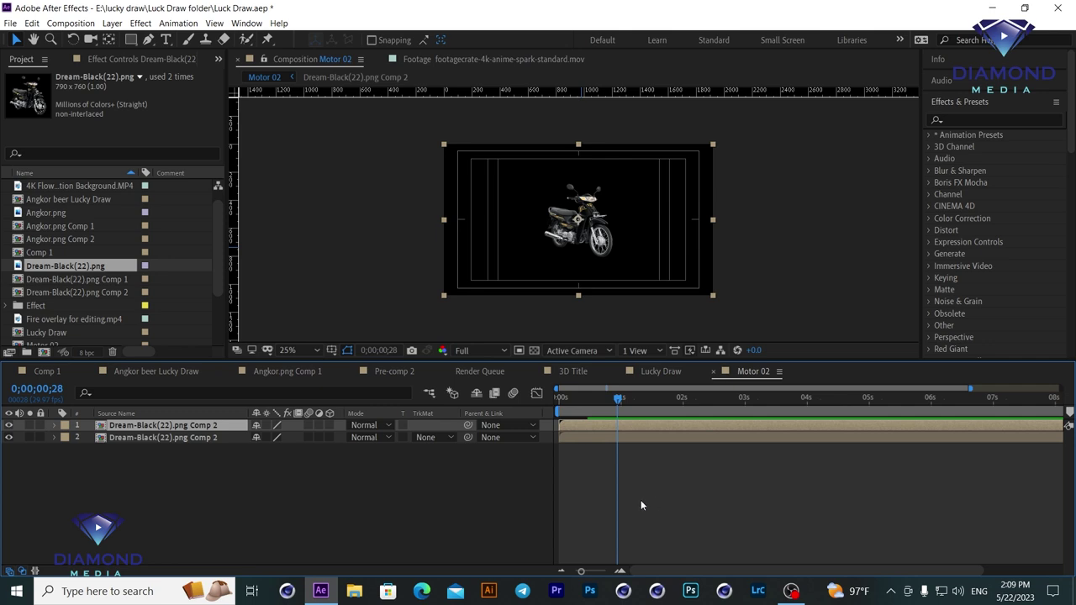
{"action": "left_click", "coordinate": [54, 425]}
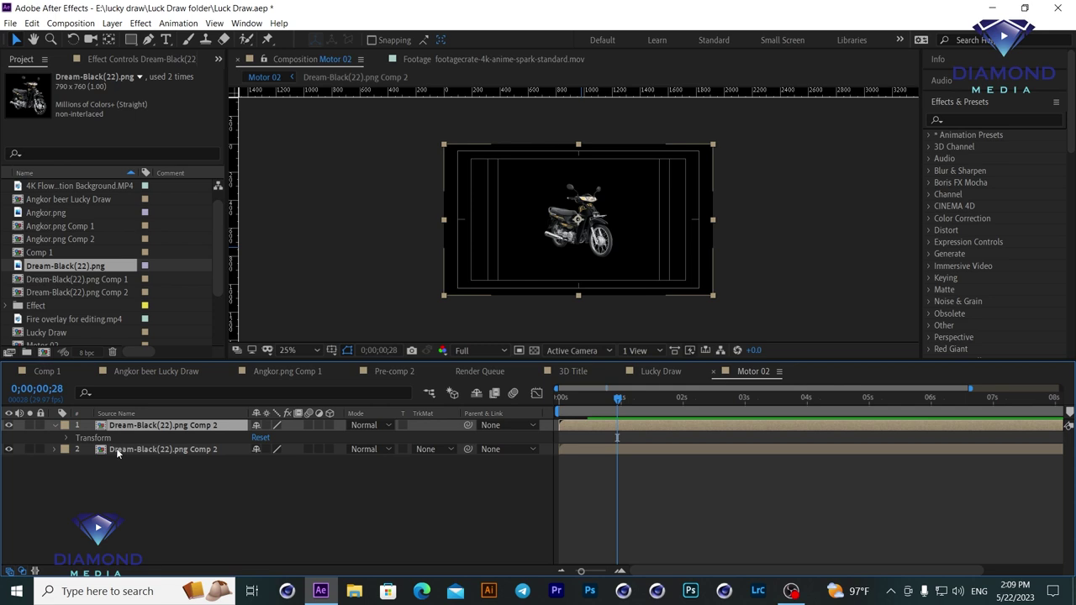
Offset the first two motorcycle copies left and down, each starting a bit later.
{"action": "left_click", "coordinate": [67, 438]}
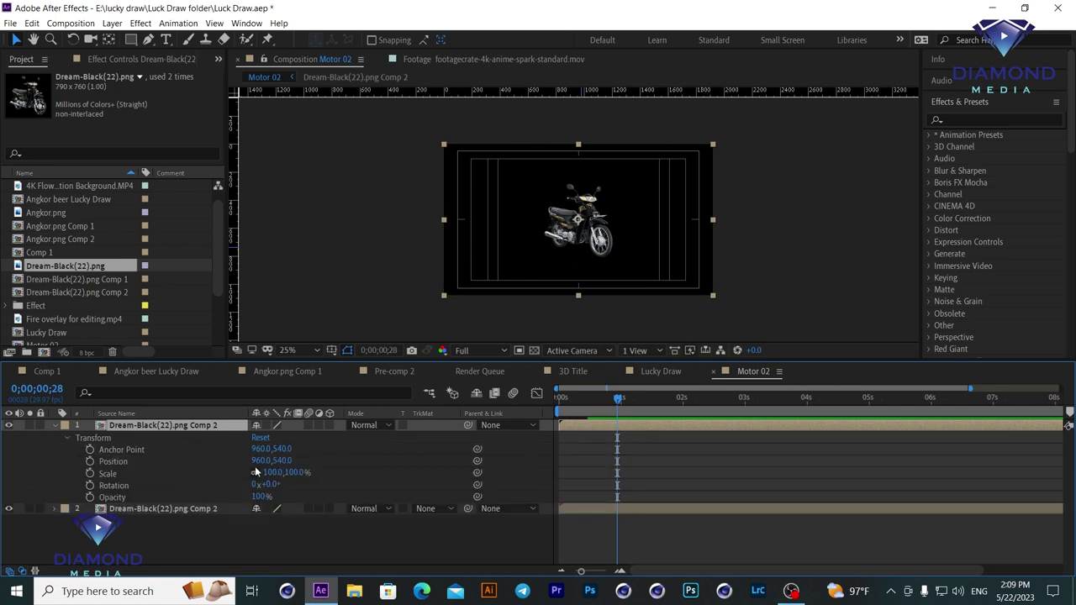
{"action": "left_click_drag", "start_coordinate": [259, 461], "coordinate": [189, 466]}
{"action": "mouse_move", "coordinate": [579, 425]}
{"action": "left_mouse_down"}
{"action": "mouse_move", "coordinate": [601, 425]}
{"action": "mouse_move", "coordinate": [576, 401]}
{"action": "mouse_move", "coordinate": [588, 403]}
{"action": "left_mouse_up"}
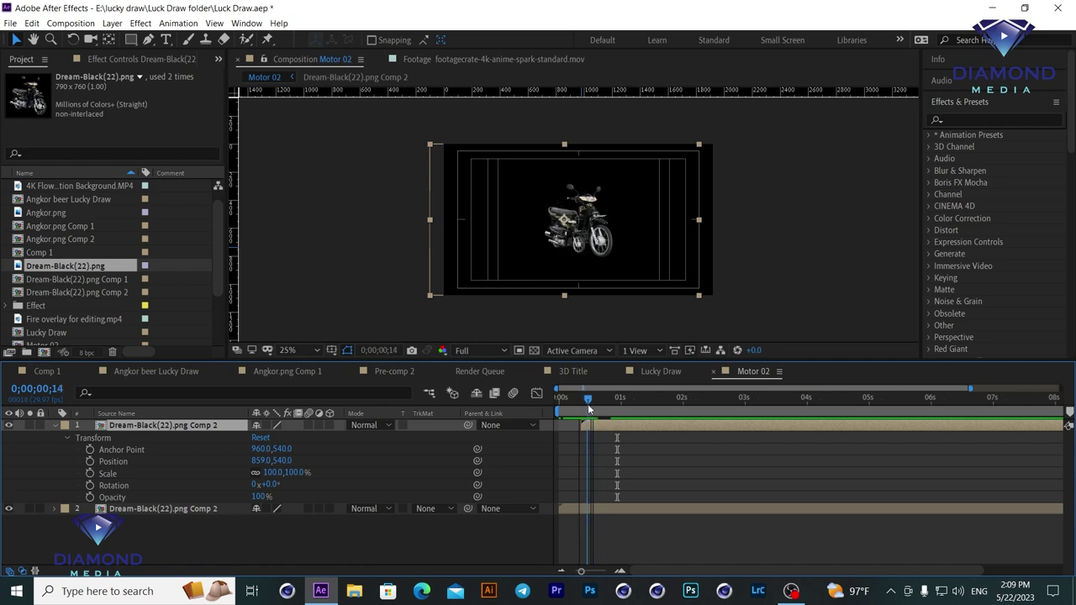
{"action": "left_click_drag", "start_coordinate": [587, 403], "coordinate": [699, 401]}
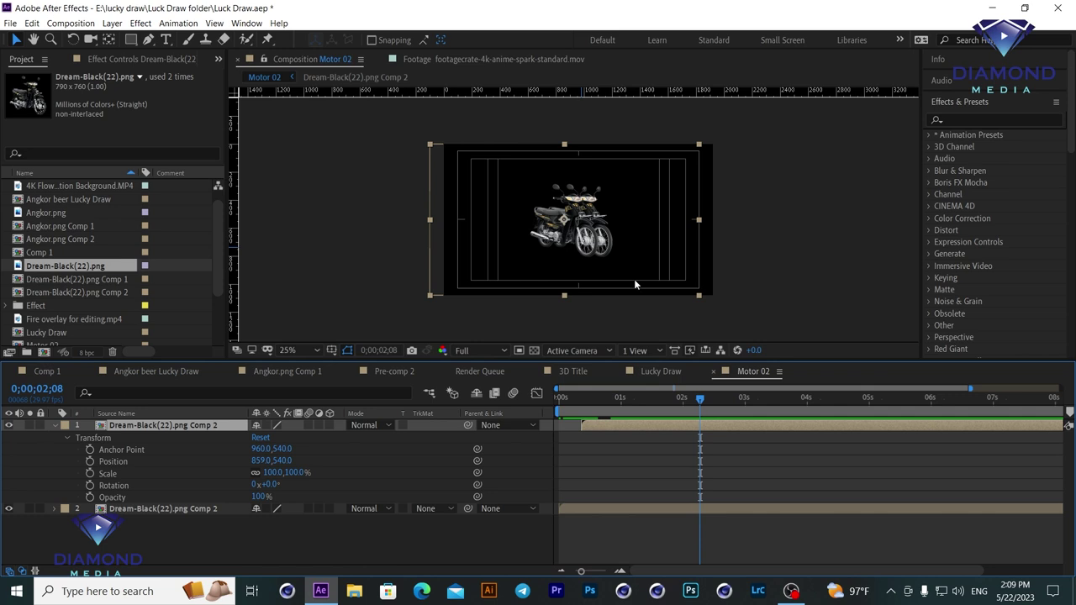
{"action": "left_click_drag", "start_coordinate": [594, 242], "coordinate": [590, 245]}
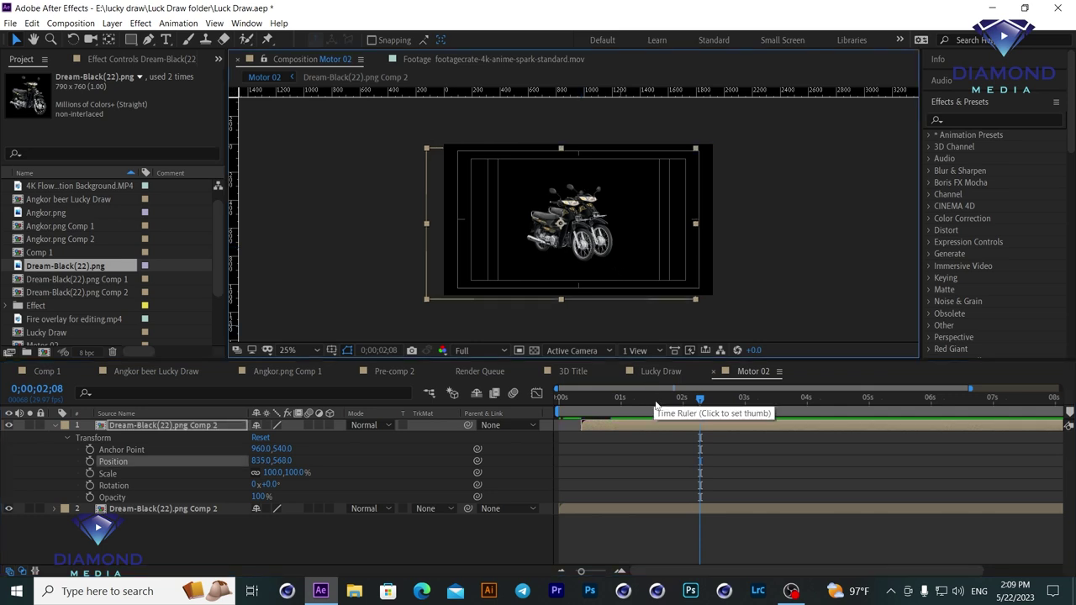
{"action": "key", "text": "ctrl+d"}
{"action": "left_click_drag", "start_coordinate": [643, 424], "coordinate": [672, 423]}
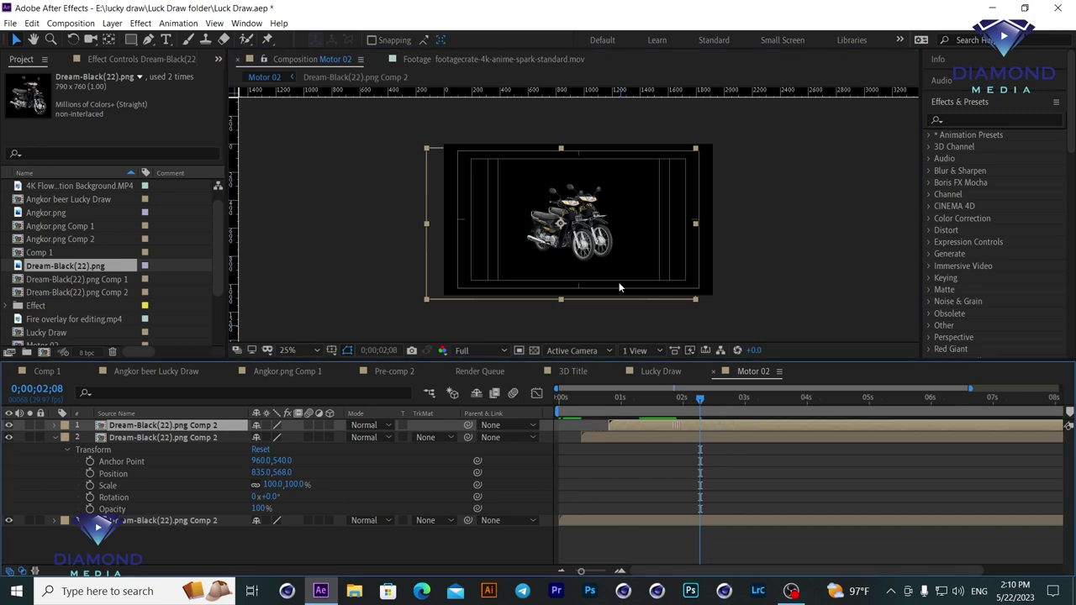
{"action": "left_click_drag", "start_coordinate": [573, 244], "coordinate": [561, 249]}
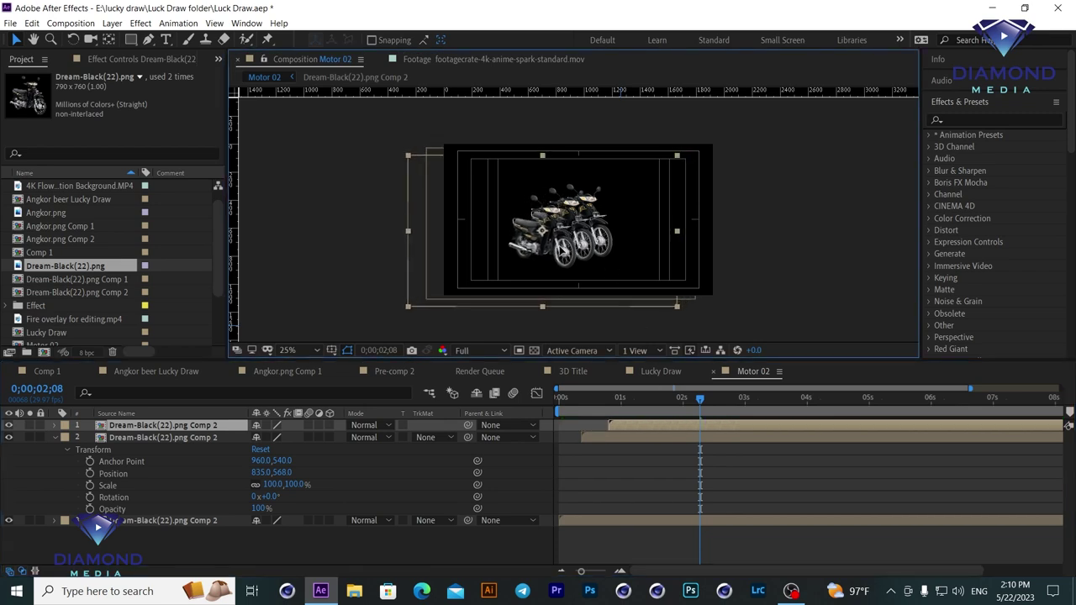
{"action": "left_click_drag", "start_coordinate": [561, 248], "coordinate": [561, 249]}
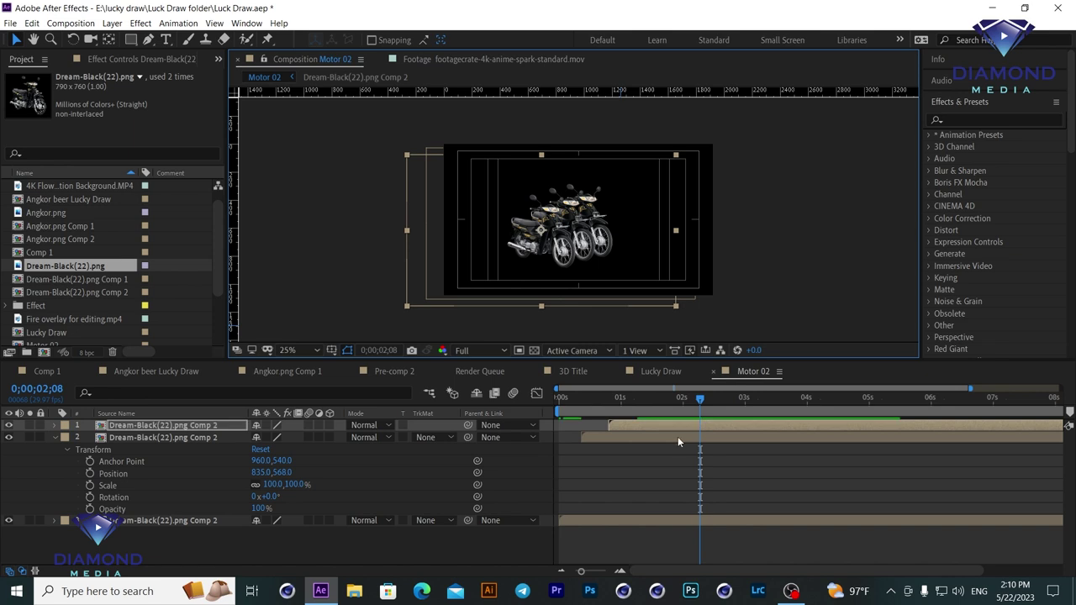
Add two more motorcycle copies, each shifted left and down and delayed further.
{"action": "key", "text": "ctrl+d"}
{"action": "left_click_drag", "start_coordinate": [670, 424], "coordinate": [699, 423]}
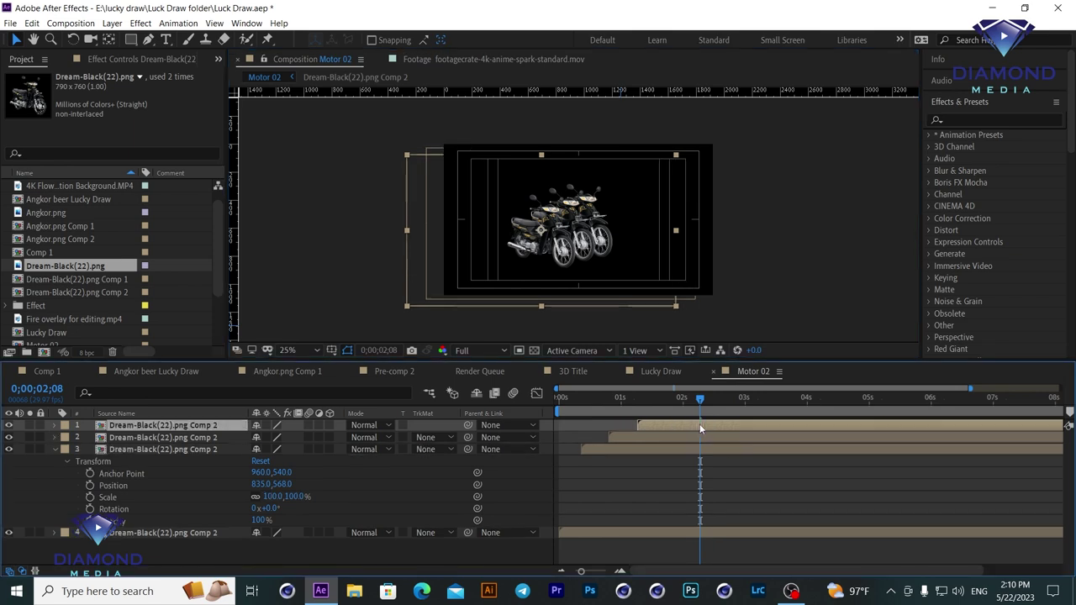
{"action": "left_click_drag", "start_coordinate": [563, 261], "coordinate": [547, 265]}
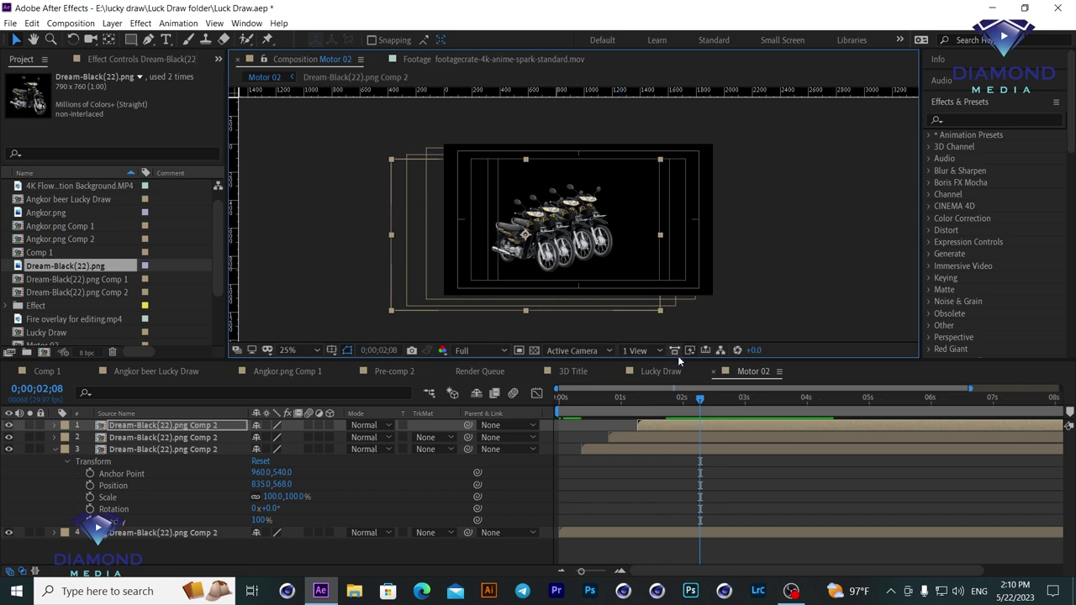
{"action": "key", "text": "ctrl+d"}
{"action": "left_click_drag", "start_coordinate": [683, 425], "coordinate": [707, 425]}
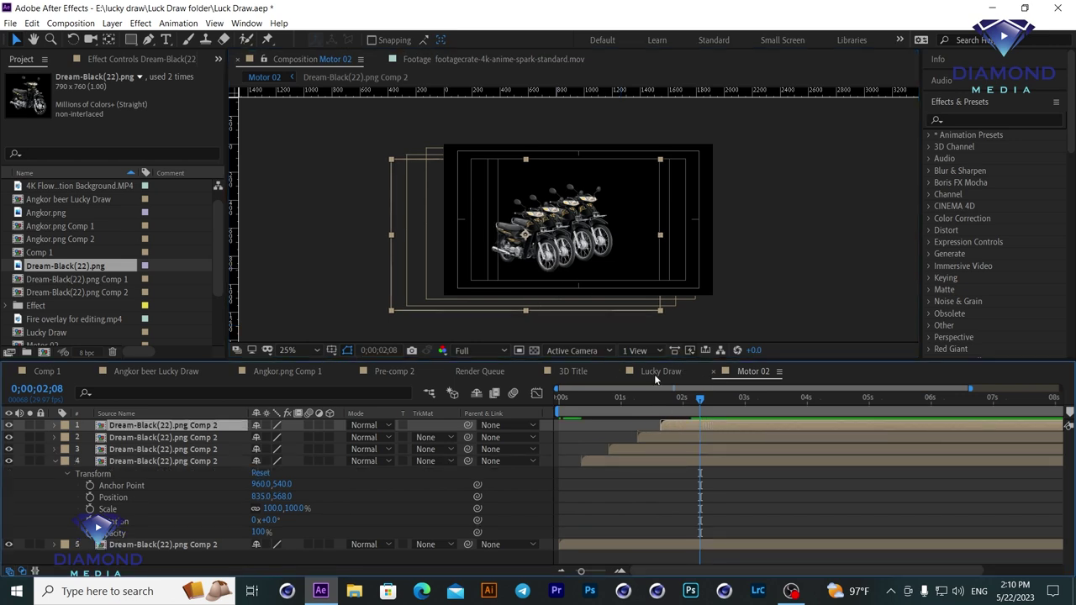
{"action": "left_click_drag", "start_coordinate": [547, 261], "coordinate": [529, 265]}
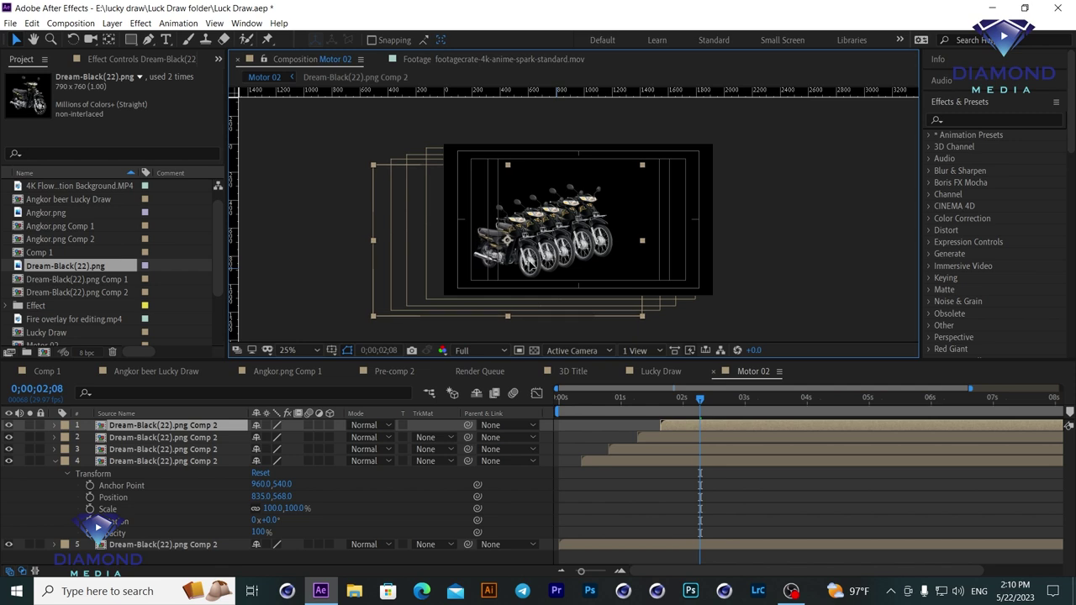
Preview the five motorcycles and slide layers 4, 3, 2 and the top layer earlier to tighten the stagger.
{"action": "left_click", "coordinate": [54, 460]}
{"action": "left_click", "coordinate": [564, 407]}
{"action": "key", "text": "space"}
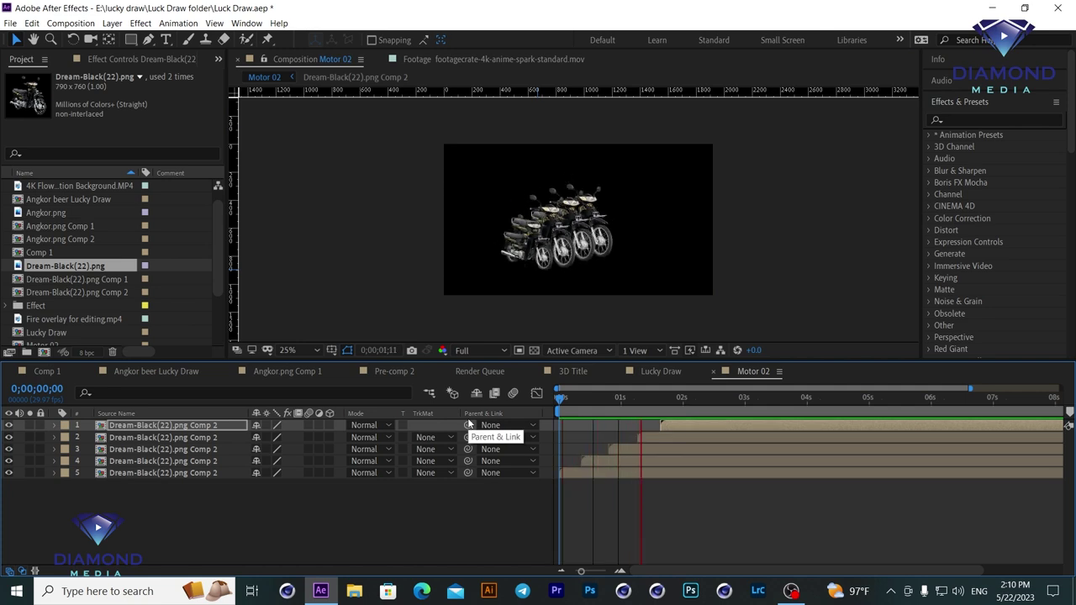
{"action": "key", "text": "space"}
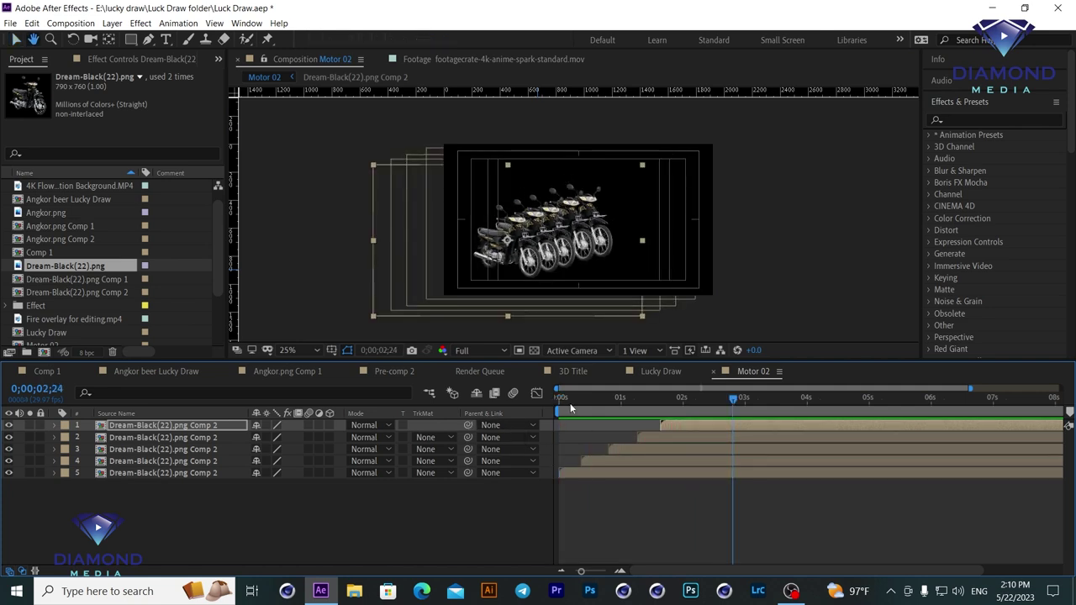
{"action": "key", "text": "equal"}
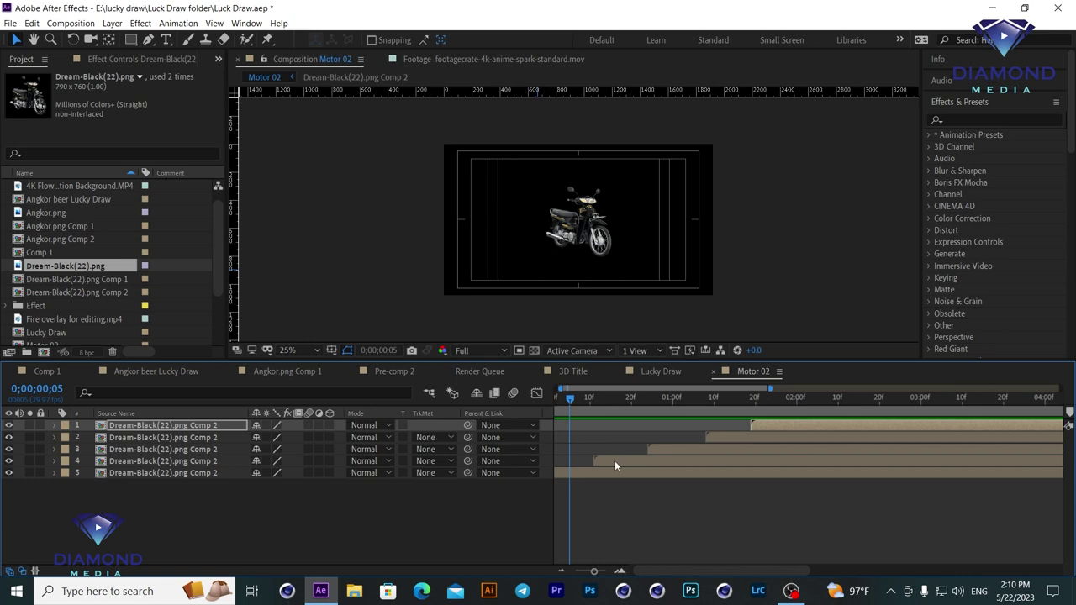
{"action": "left_click_drag", "start_coordinate": [614, 461], "coordinate": [590, 461]}
{"action": "left_click_drag", "start_coordinate": [660, 448], "coordinate": [620, 450]}
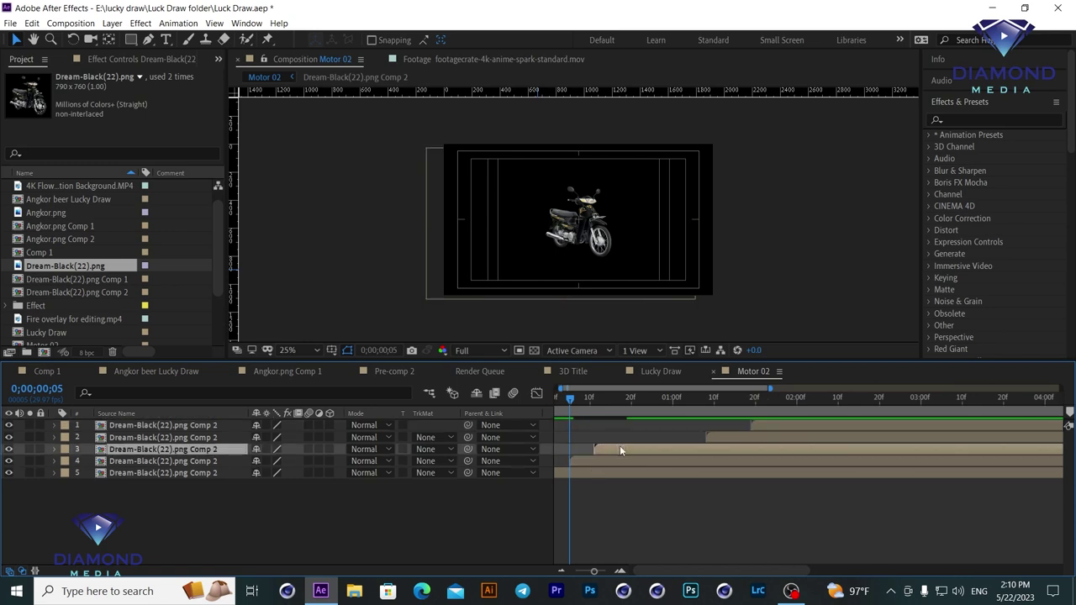
{"action": "left_click_drag", "start_coordinate": [729, 437], "coordinate": [642, 437]}
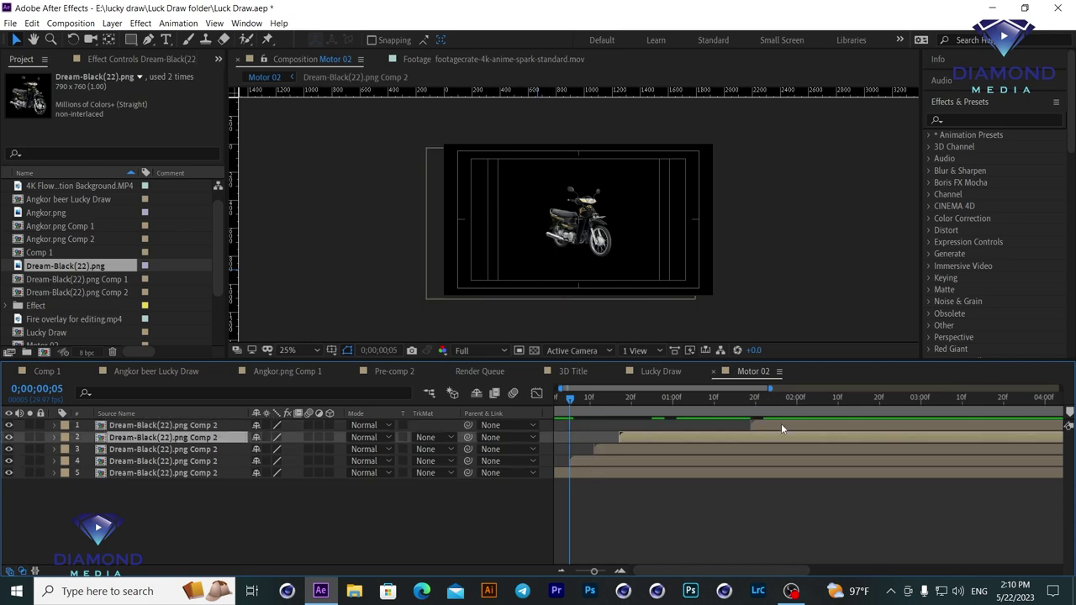
{"action": "left_click_drag", "start_coordinate": [781, 424], "coordinate": [670, 423]}
{"action": "key", "text": "space"}
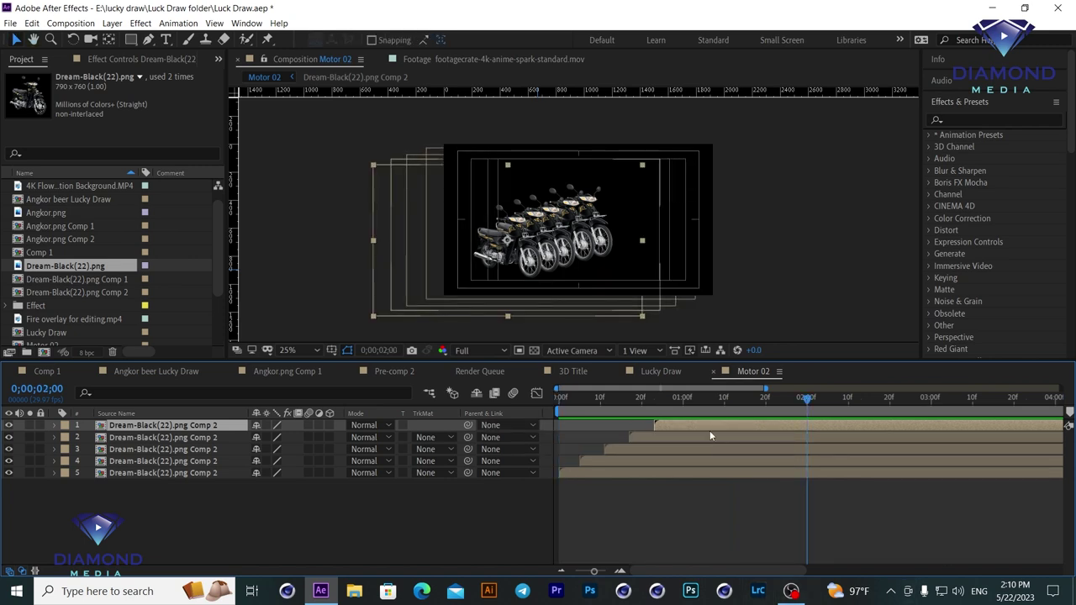
Add the Motor 02 comp to Lucky Draw and slide it left beside the bottles.
{"action": "left_click", "coordinate": [653, 370]}
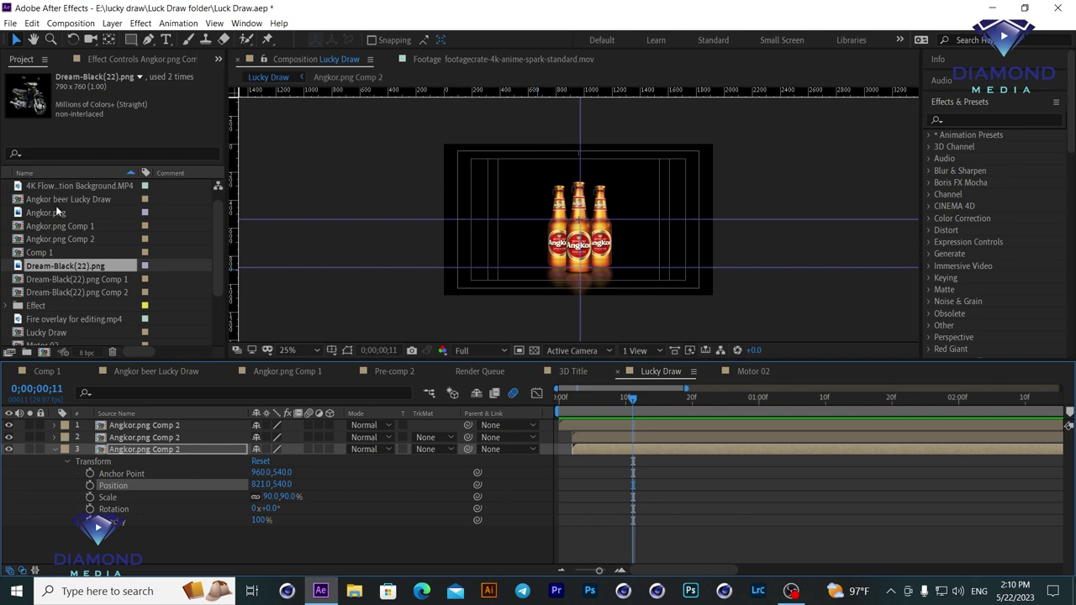
{"action": "scroll", "coordinate": [68, 231], "scroll_direction": "down", "scroll_amount": 1}
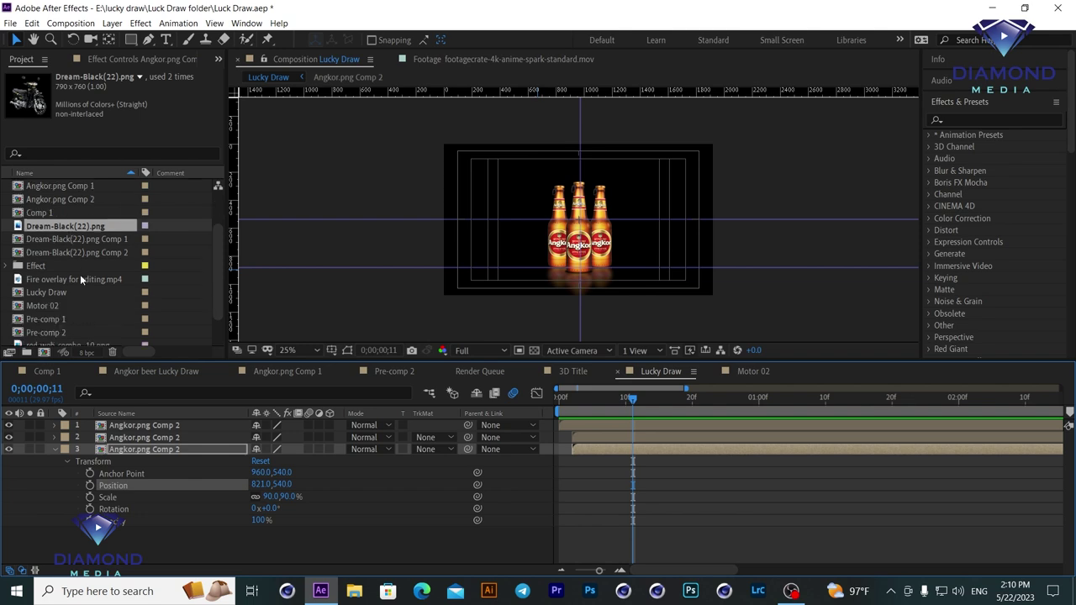
{"action": "left_click_drag", "start_coordinate": [40, 306], "coordinate": [136, 425]}
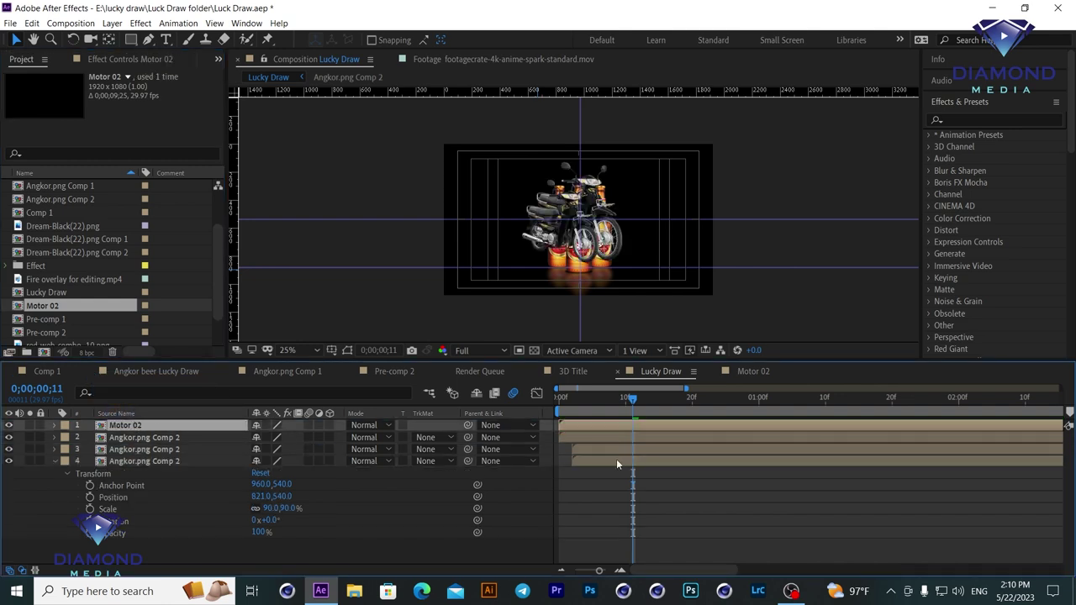
{"action": "left_click_drag", "start_coordinate": [708, 420], "coordinate": [842, 420]}
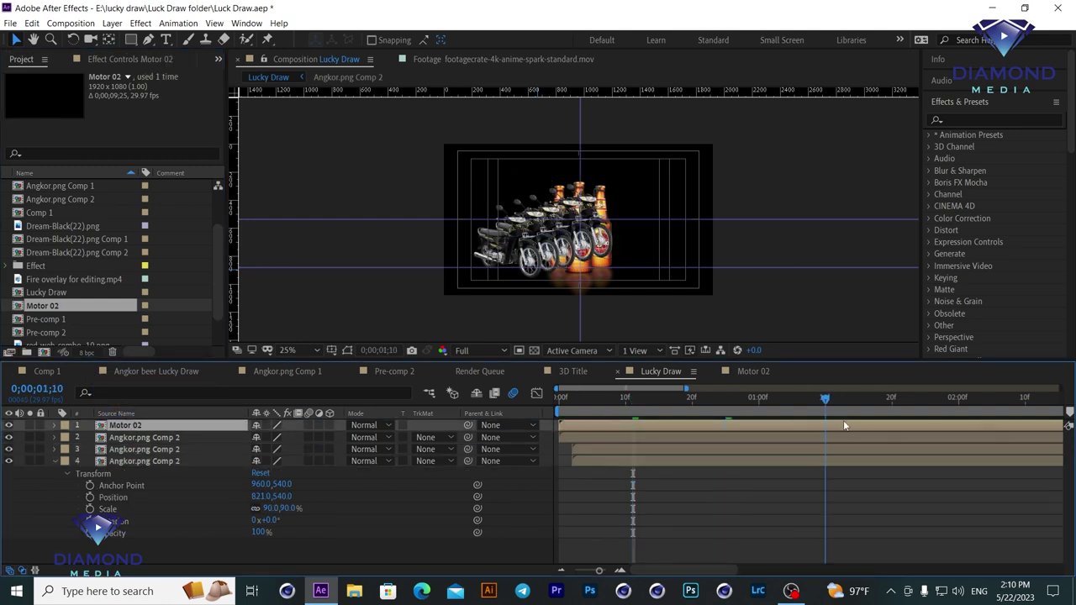
{"action": "left_click_drag", "start_coordinate": [553, 237], "coordinate": [522, 238]}
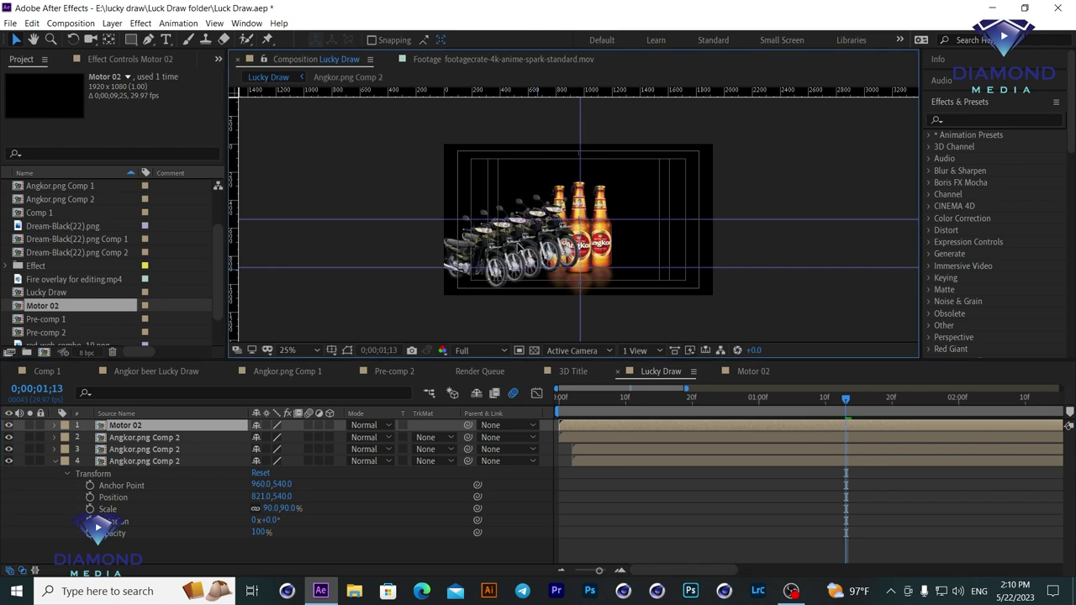
Scale the Motor 02 layer down to 86%.
{"action": "left_click", "coordinate": [53, 425]}
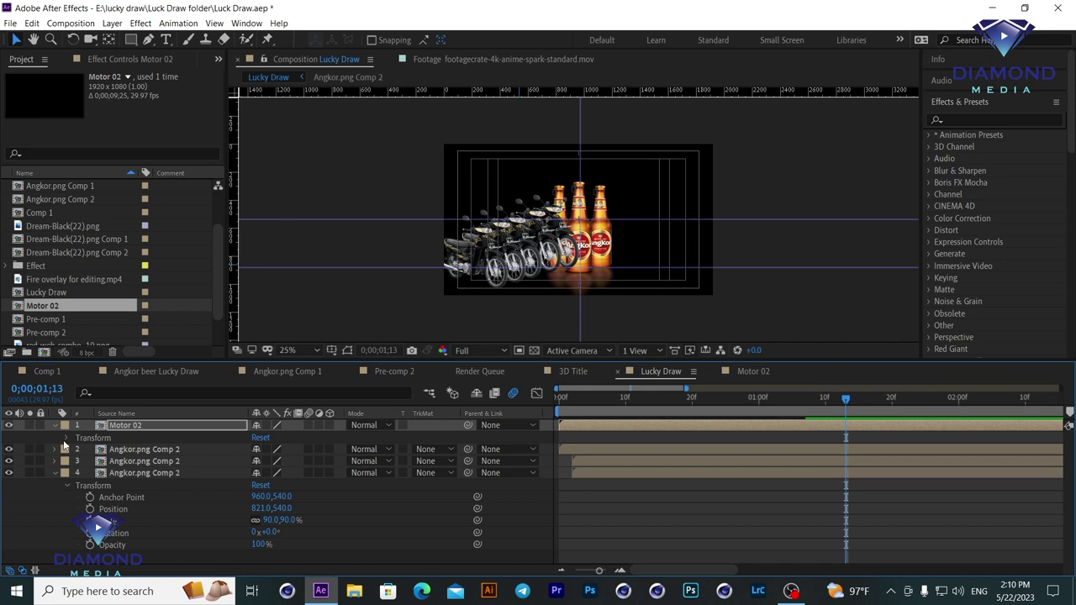
{"action": "left_click", "coordinate": [67, 438]}
{"action": "mouse_move", "coordinate": [273, 473]}
{"action": "left_mouse_down"}
{"action": "mouse_move", "coordinate": [243, 461]}
{"action": "mouse_move", "coordinate": [323, 461]}
{"action": "left_mouse_up"}
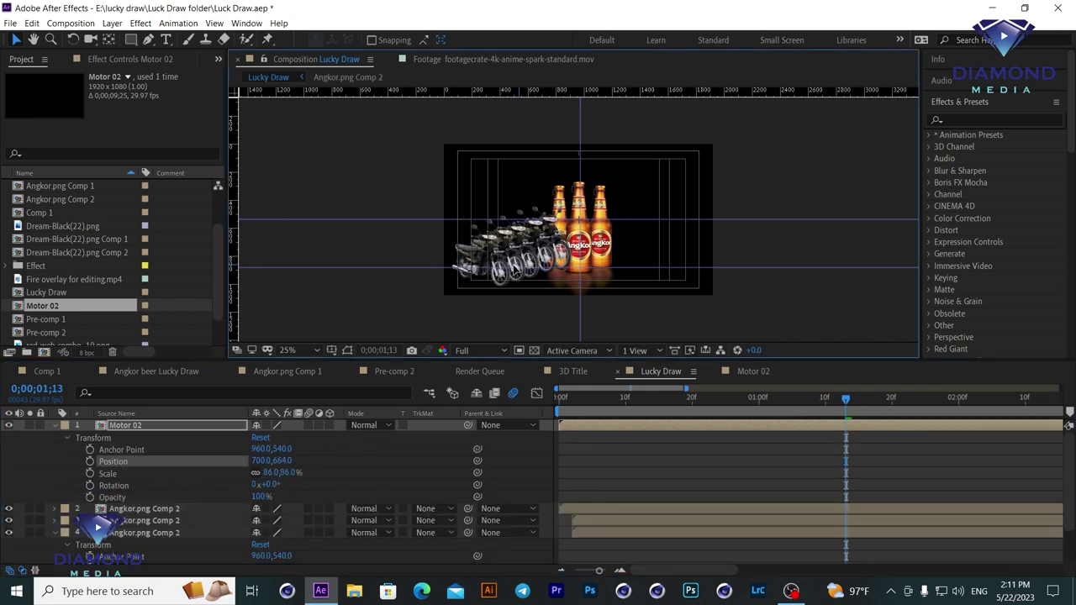
{"action": "left_click", "coordinate": [705, 426]}
Duplicate the Motor 02 layer and flip the copy horizontally.
{"action": "key", "text": "ctrl+d"}
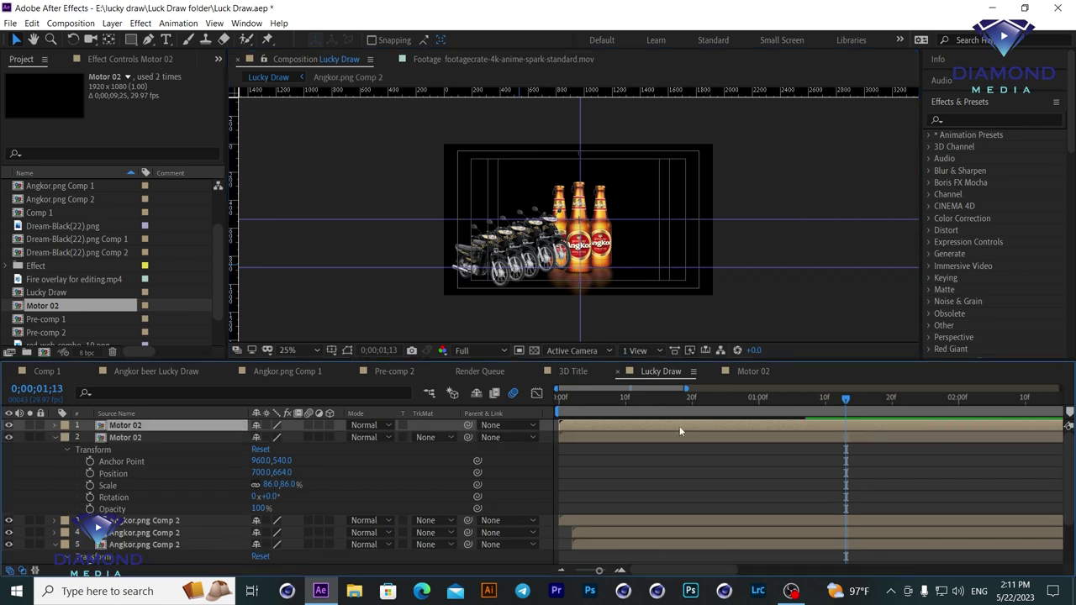
{"action": "key", "text": "space"}
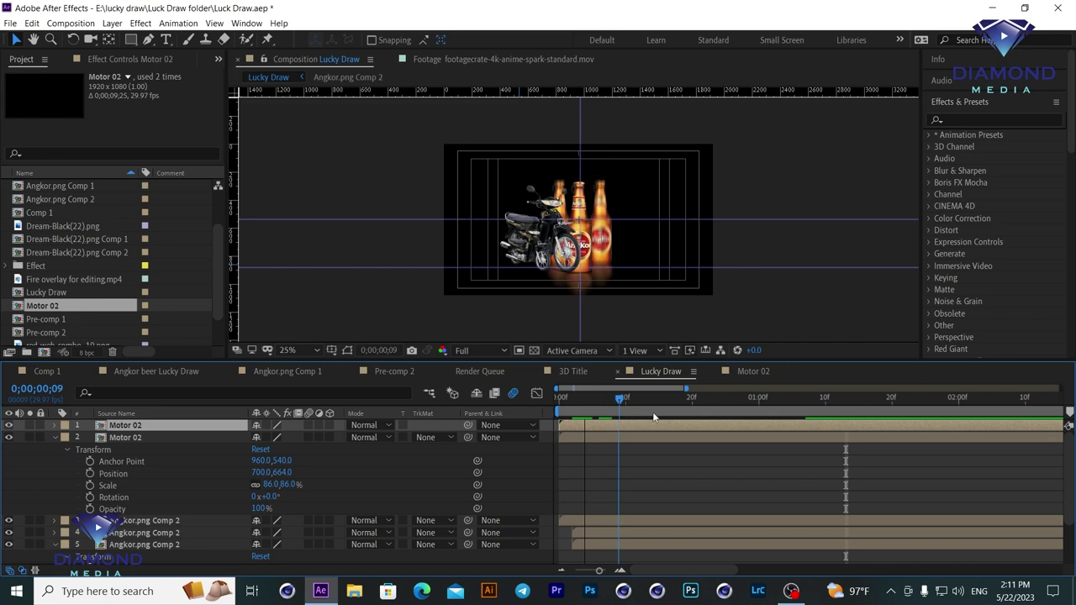
{"action": "right_click", "coordinate": [536, 245]}
{"action": "mouse_move", "coordinate": [575, 286]}
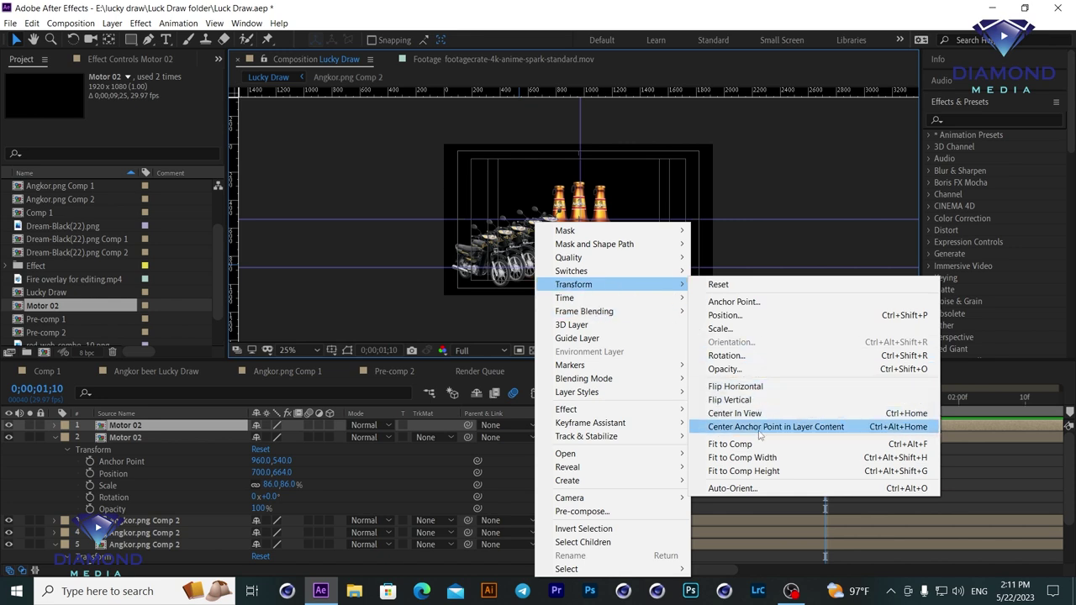
{"action": "left_click", "coordinate": [736, 402]}
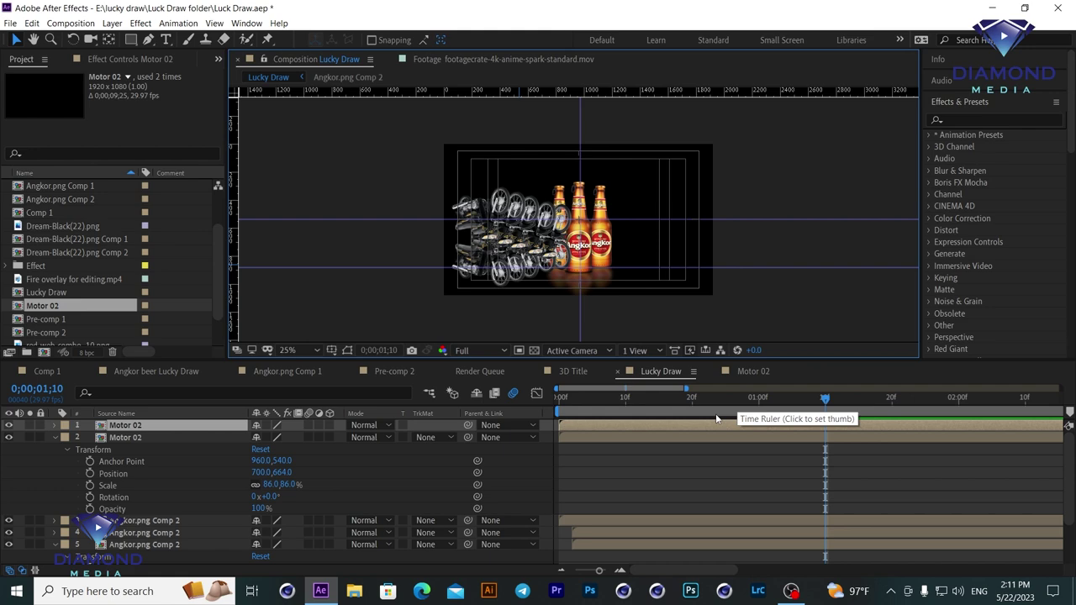
{"action": "right_click", "coordinate": [712, 425]}
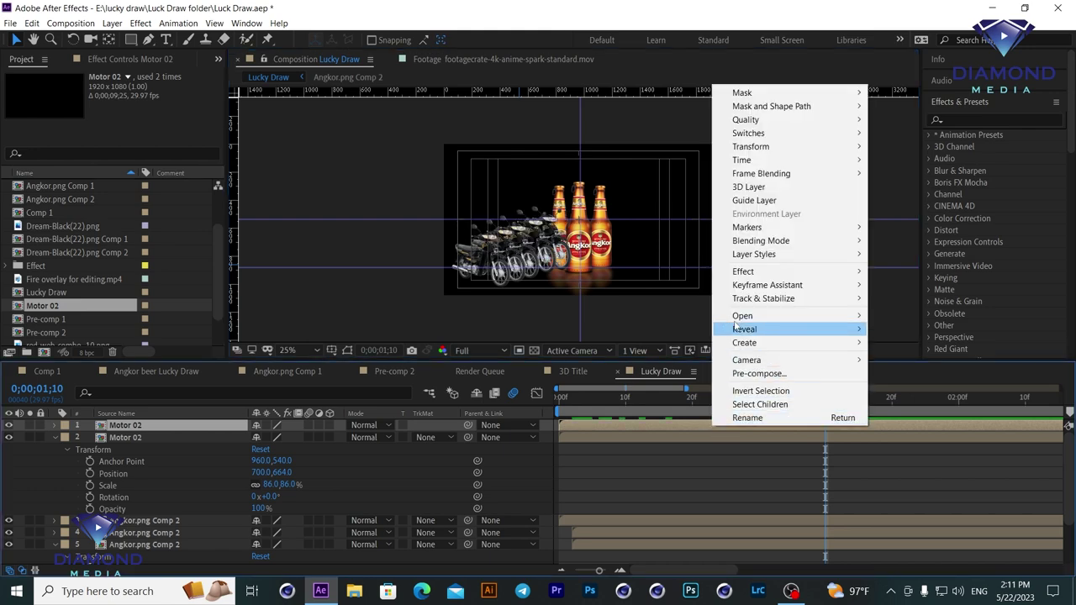
{"action": "mouse_move", "coordinate": [748, 146]}
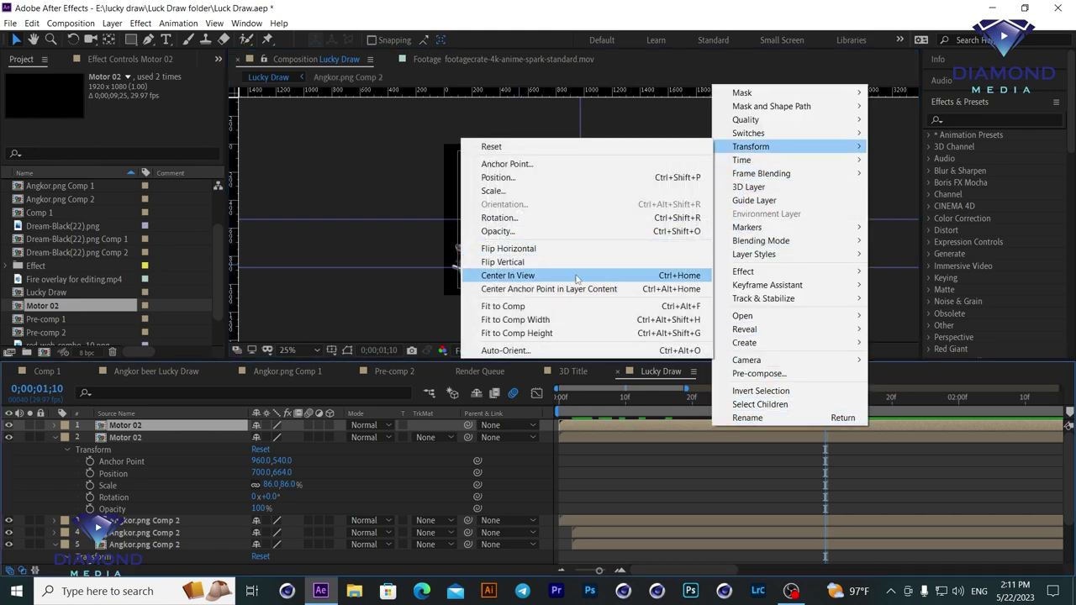
{"action": "left_click", "coordinate": [524, 250]}
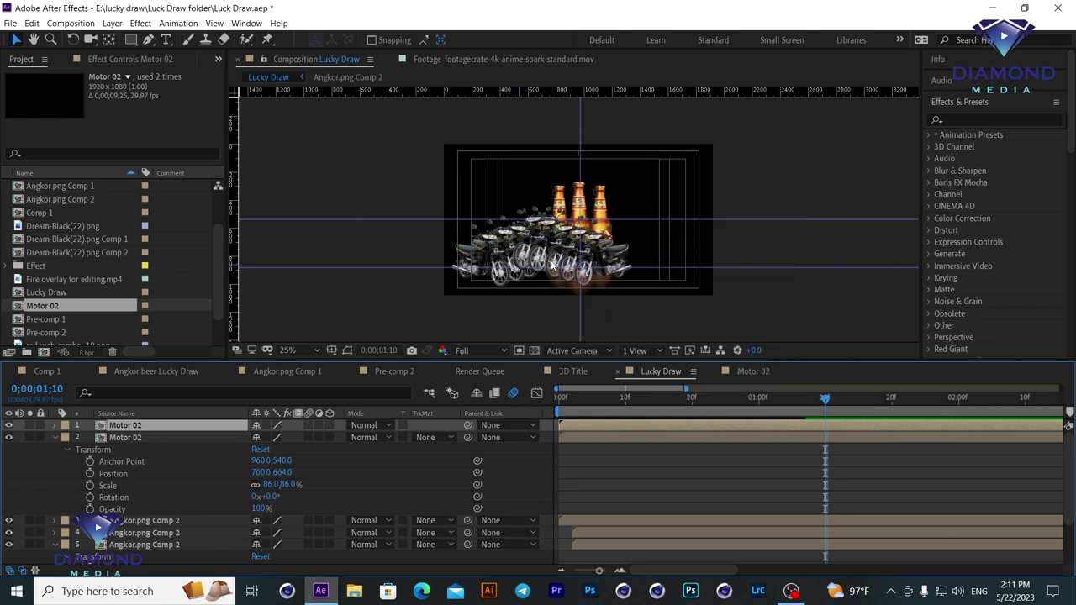
Move the mirrored motorcycles right of the bottles to X position 1233.
{"action": "left_click", "coordinate": [53, 425]}
{"action": "left_click", "coordinate": [67, 437]}
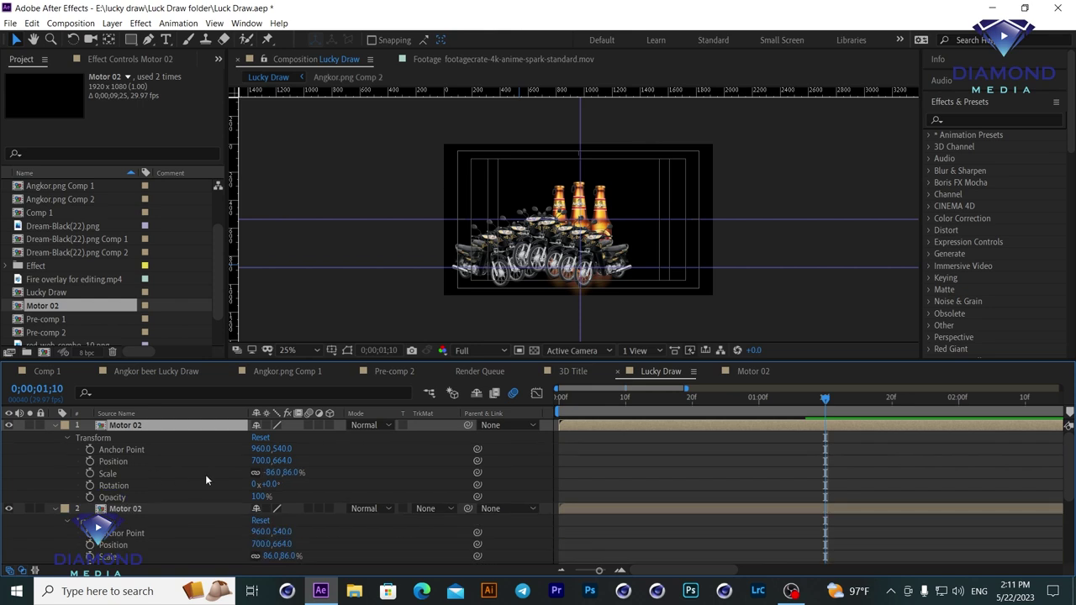
{"action": "left_click_drag", "start_coordinate": [257, 463], "coordinate": [630, 469]}
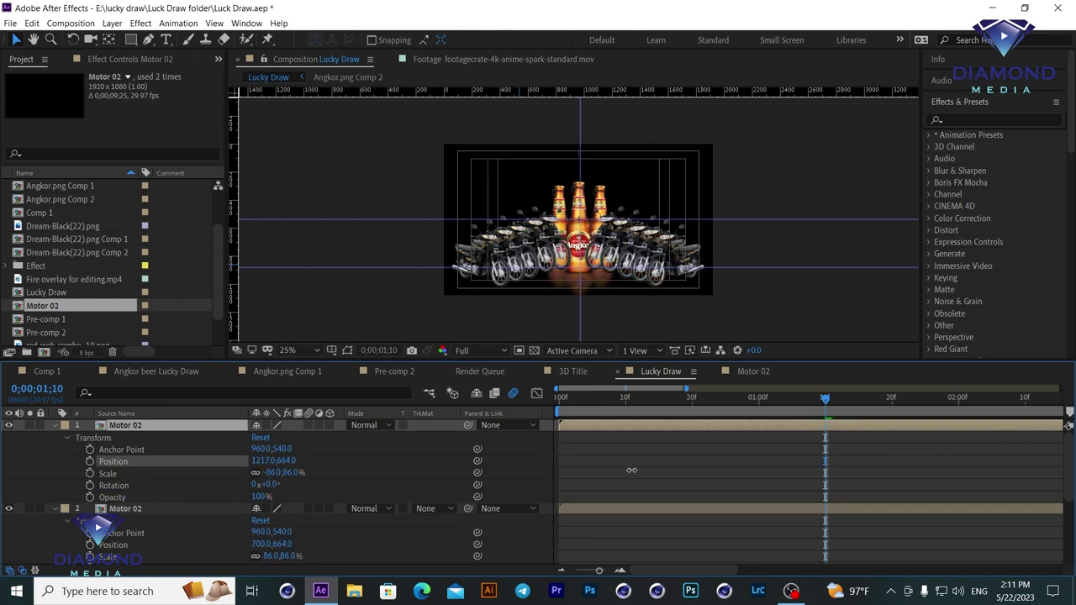
{"action": "left_click_drag", "start_coordinate": [631, 470], "coordinate": [641, 469]}
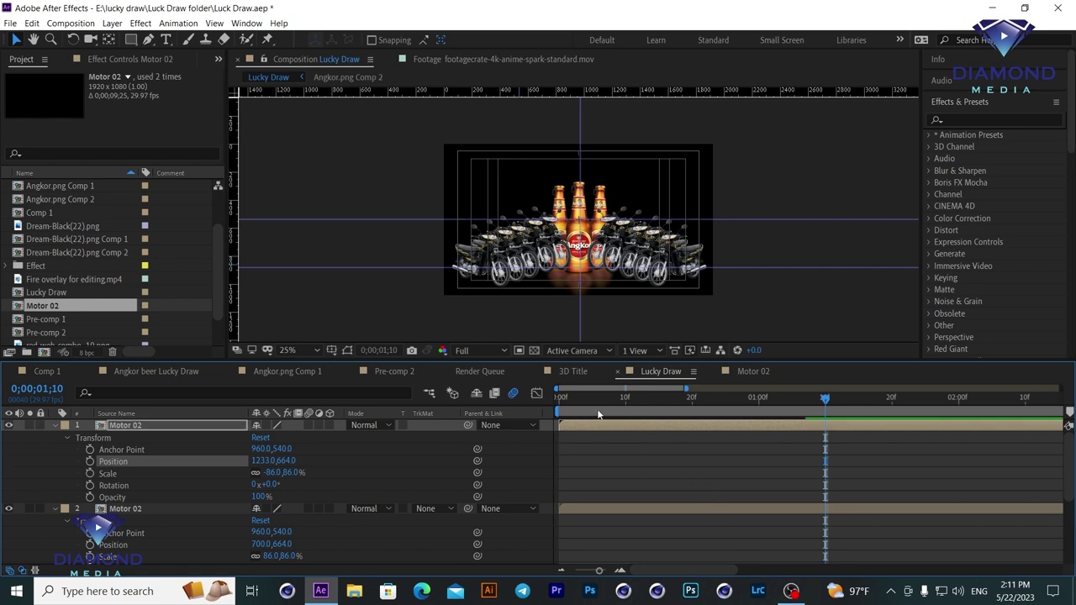
Delay both motorcycle layers so they start later at the same time.
{"action": "left_click_drag", "start_coordinate": [574, 429], "coordinate": [595, 429]}
{"action": "left_click_drag", "start_coordinate": [582, 510], "coordinate": [609, 508]}
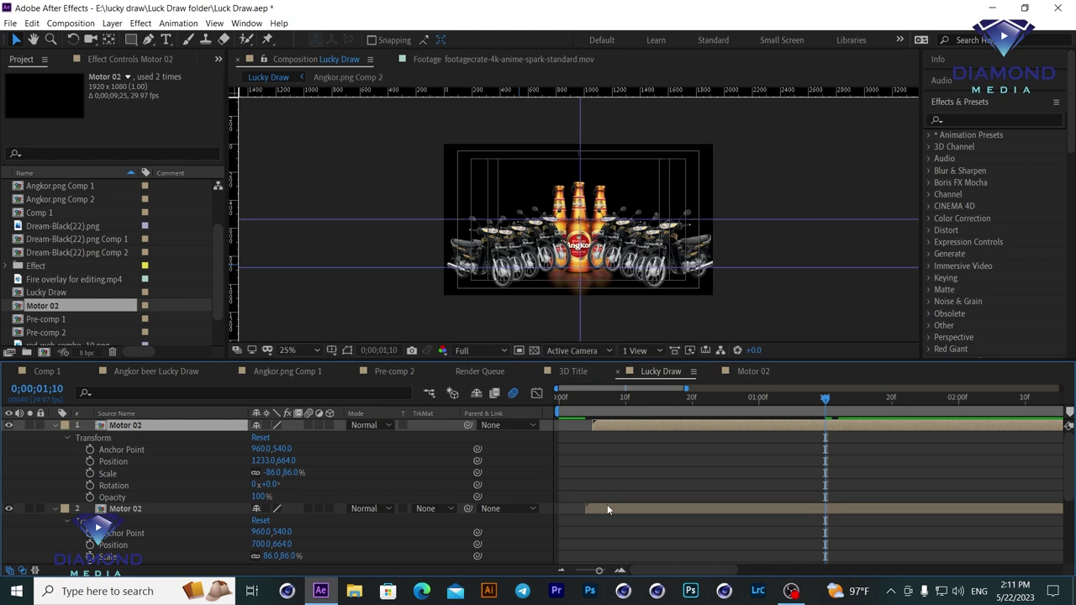
{"action": "left_click_drag", "start_coordinate": [607, 508], "coordinate": [613, 508]}
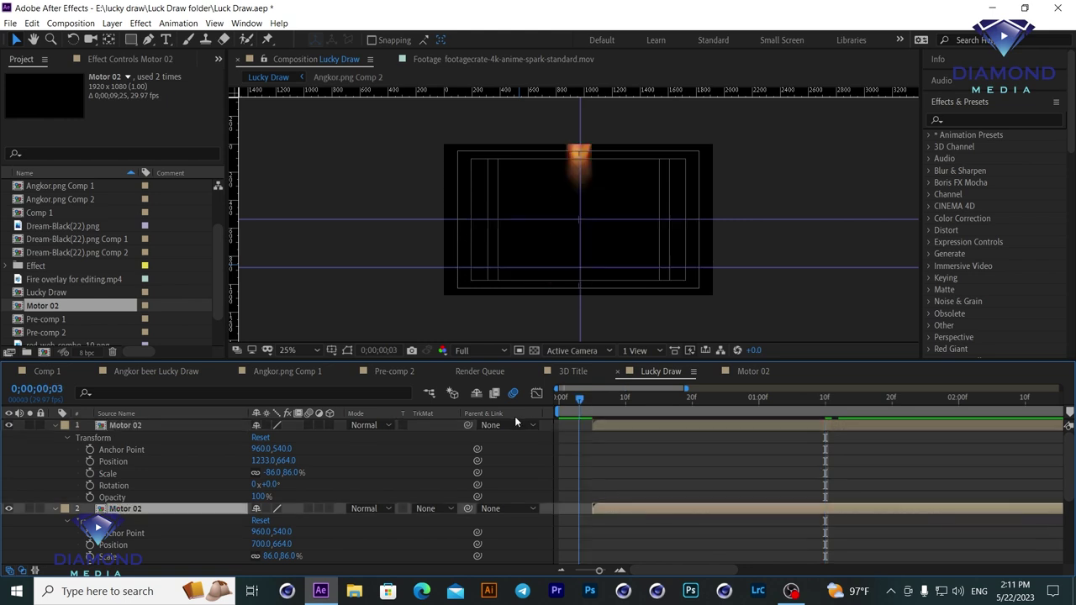
{"action": "key", "text": "Home"}
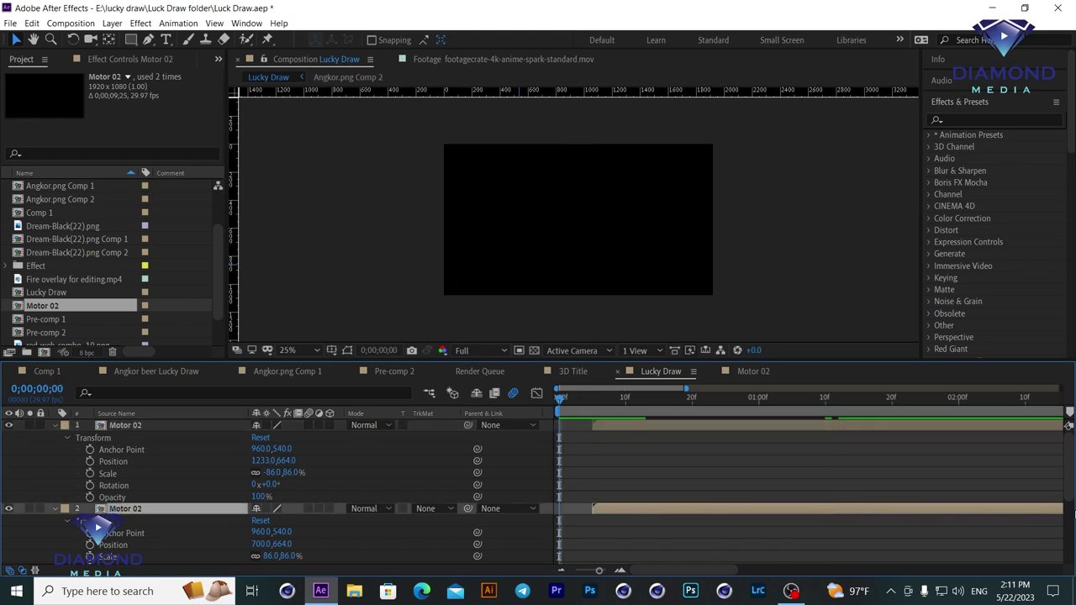
Preview the animation and collapse the Transform groups of layers 1, 2 and 5.
{"action": "key", "text": "space"}
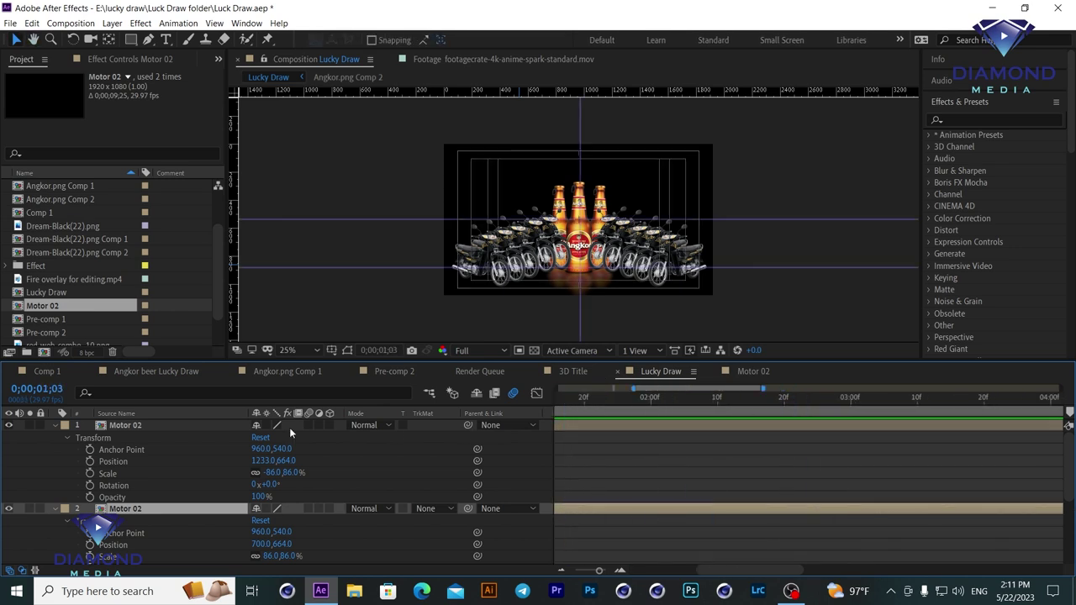
{"action": "left_click", "coordinate": [54, 424]}
{"action": "left_click", "coordinate": [55, 438]}
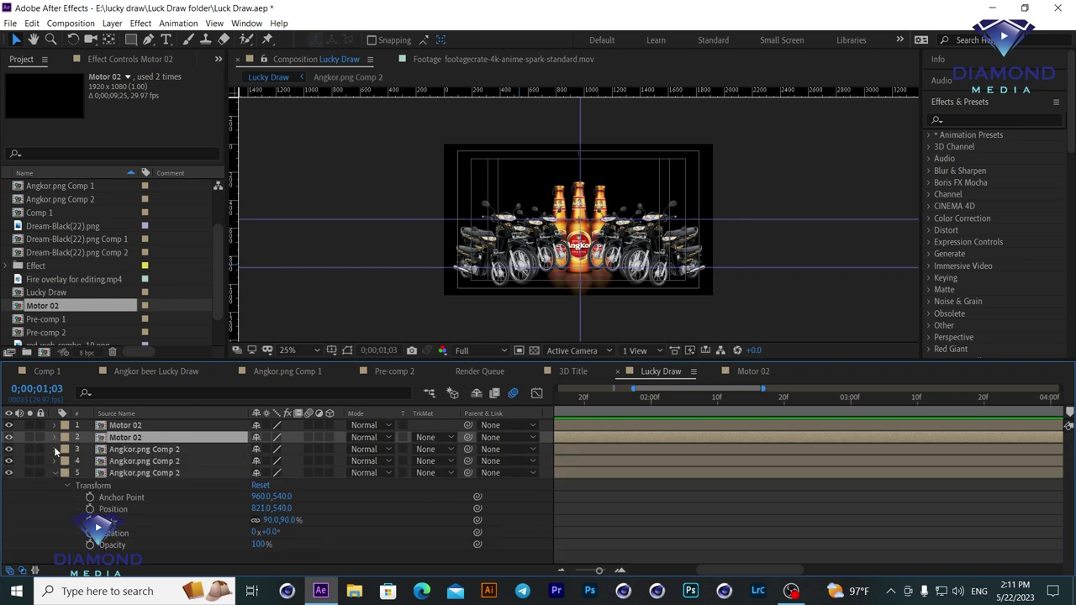
{"action": "left_click", "coordinate": [54, 472]}
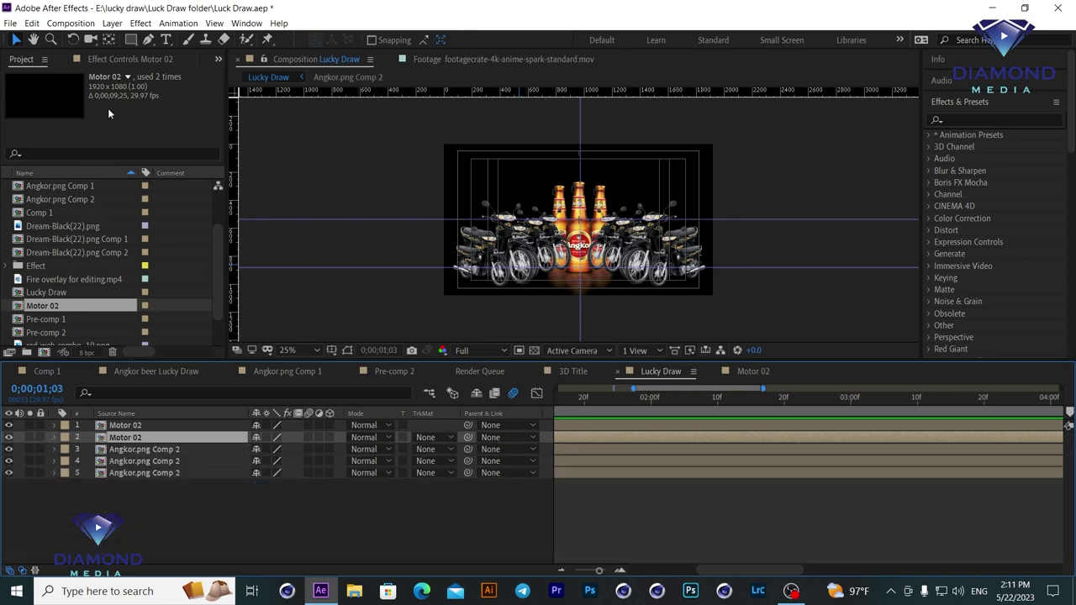
Open the Import File dialog at the lucky draw folder with Ctrl+I.
{"action": "scroll", "coordinate": [210, 253], "scroll_direction": "down", "scroll_amount": 1}
{"action": "scroll", "coordinate": [215, 268], "scroll_direction": "down", "scroll_amount": 2}
{"action": "key", "text": "ctrl+i"}
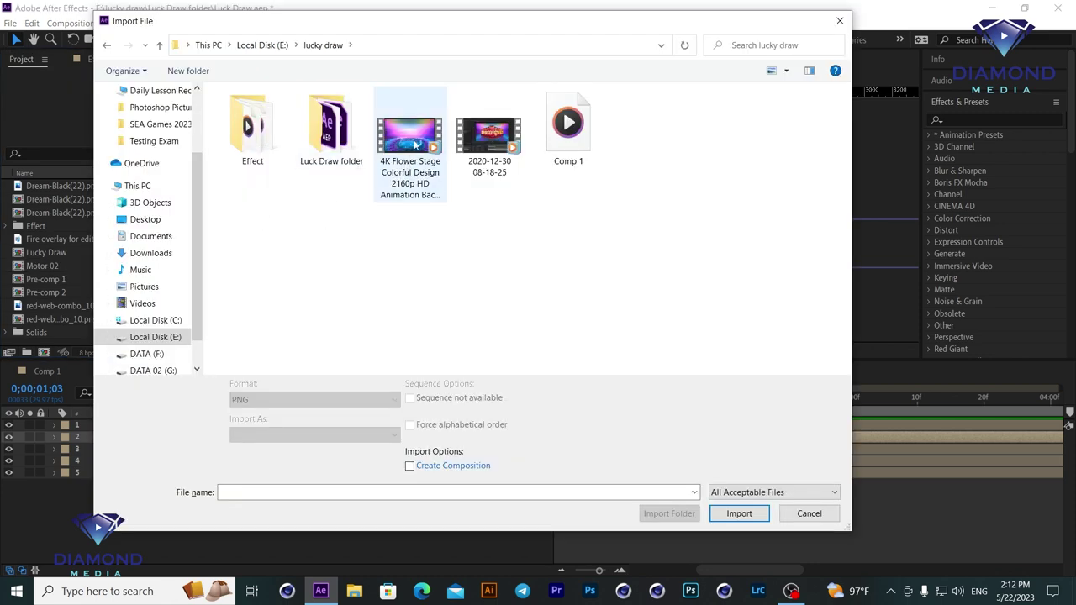
Import the 4K Flower Stage video and place it below all layers in Lucky Draw.
{"action": "double_click", "coordinate": [415, 145]}
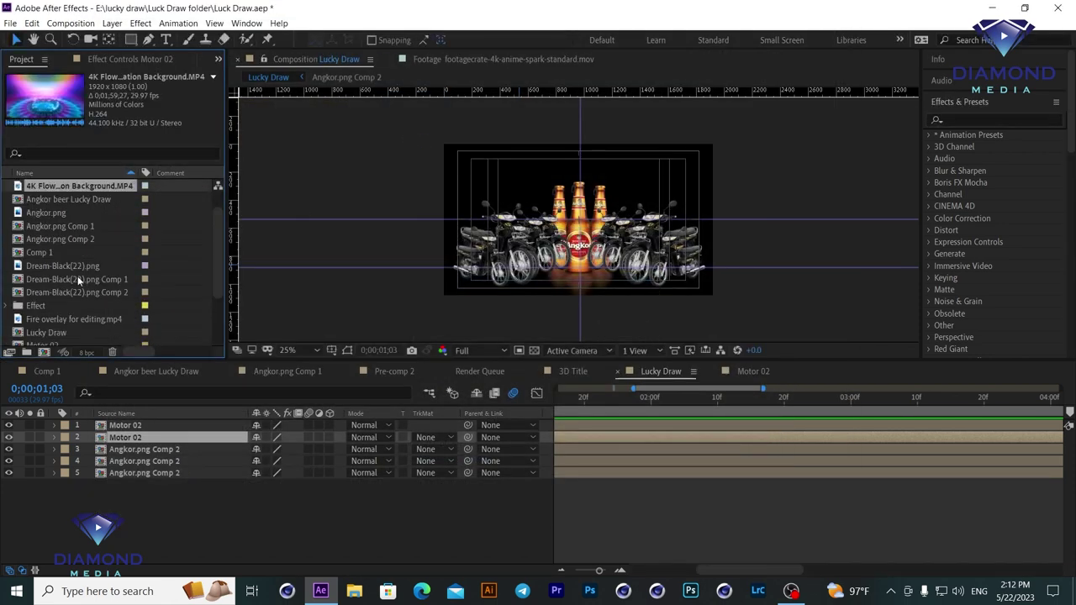
{"action": "left_click_drag", "start_coordinate": [70, 191], "coordinate": [169, 482]}
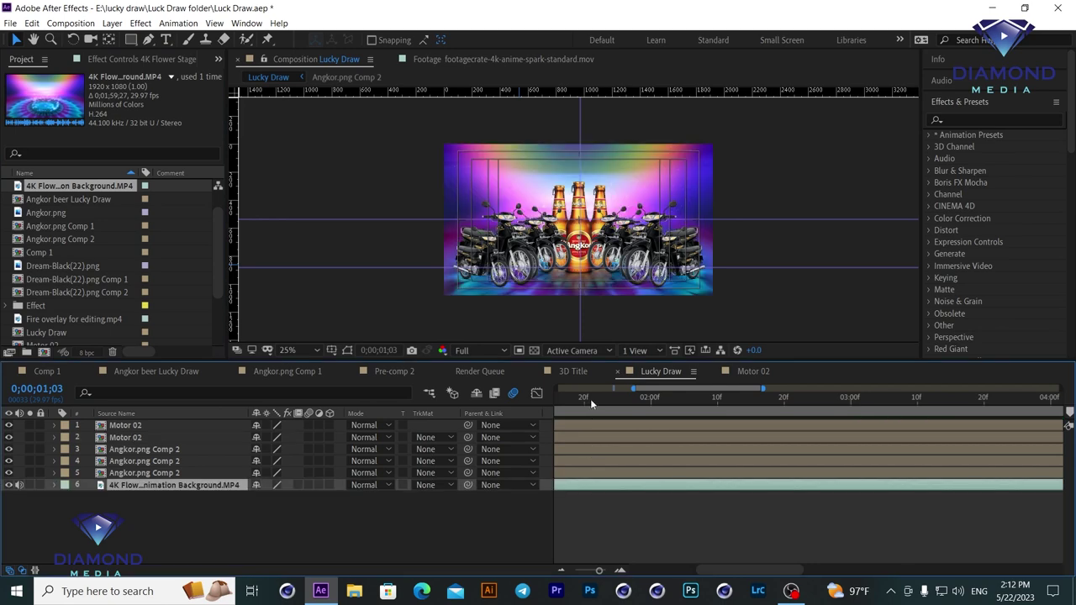
{"action": "key", "text": "space"}
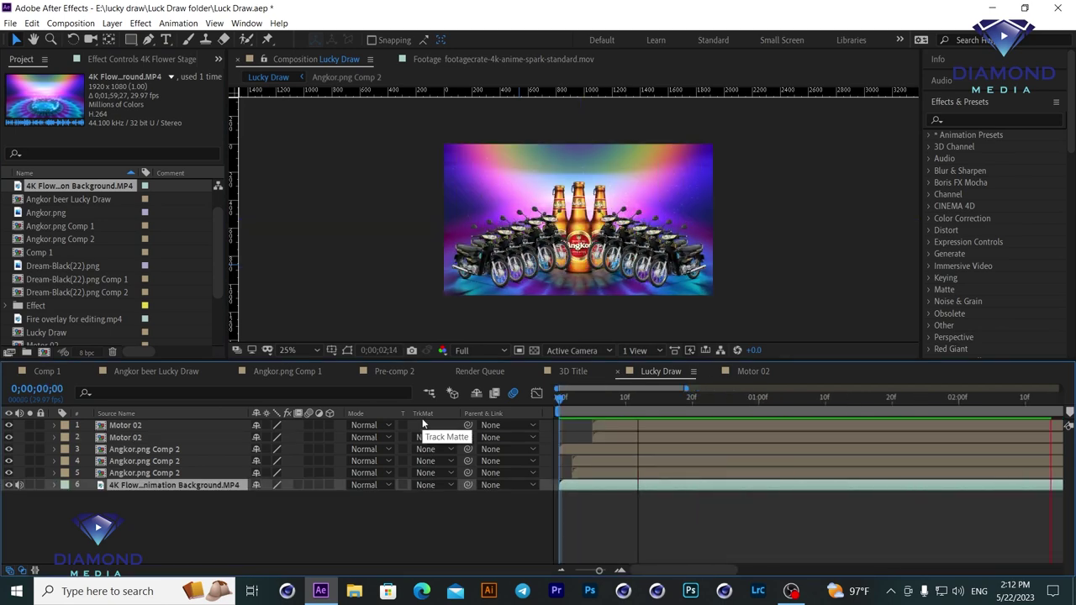
{"action": "key", "text": "space"}
Zoom the timeline out to ten seconds and scrub to just before one second.
{"action": "left_click", "coordinate": [725, 408]}
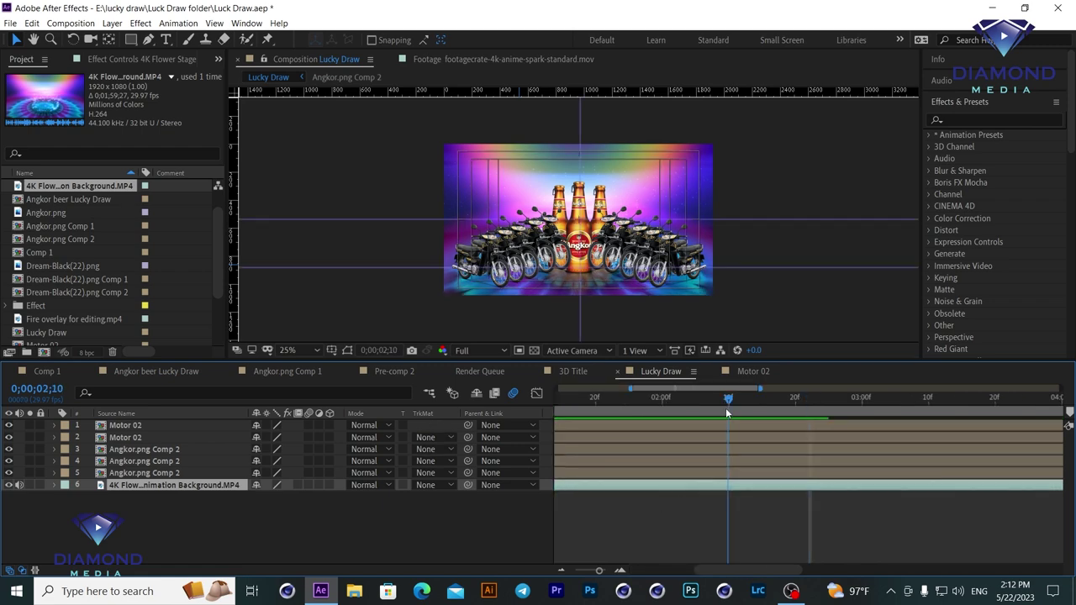
{"action": "key", "text": "minus"}
{"action": "key", "text": "minus"}
{"action": "key", "text": "minus"}
{"action": "left_click_drag", "start_coordinate": [683, 407], "coordinate": [623, 409]}
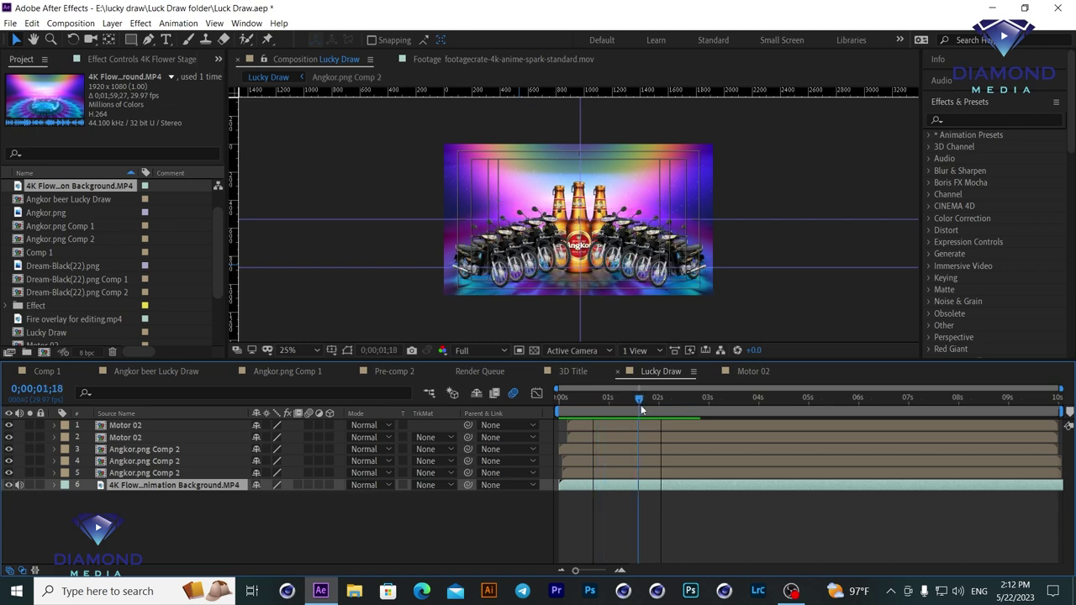
{"action": "mouse_move", "coordinate": [623, 409]}
{"action": "left_mouse_down"}
{"action": "mouse_move", "coordinate": [601, 408]}
{"action": "mouse_move", "coordinate": [613, 408]}
{"action": "left_mouse_up"}
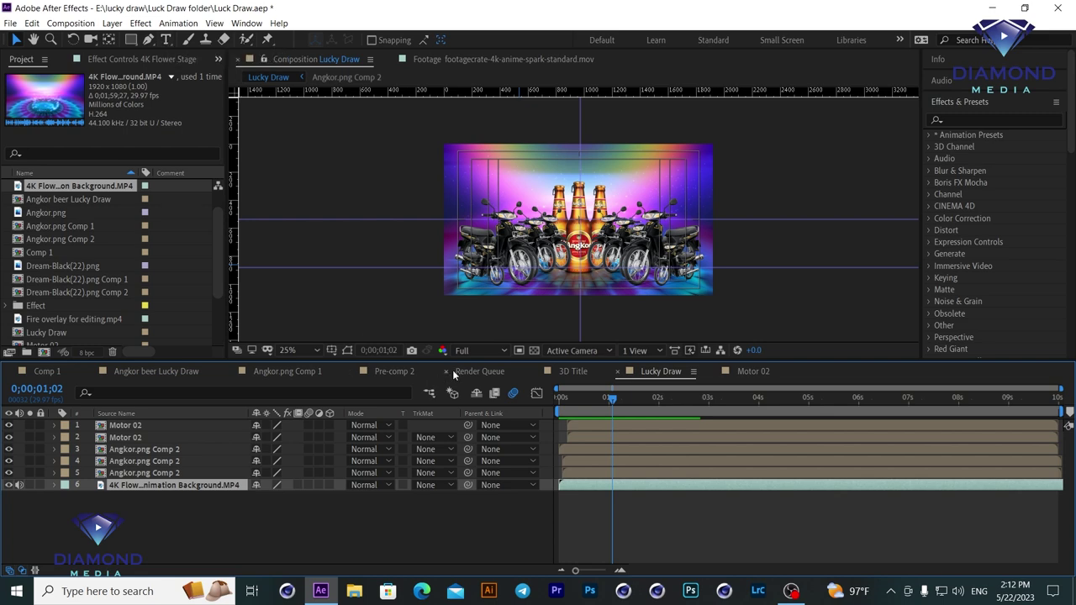
Enlarge the composition viewer and set magnification to Fit up to 100%.
{"action": "left_click_drag", "start_coordinate": [463, 362], "coordinate": [304, 414]}
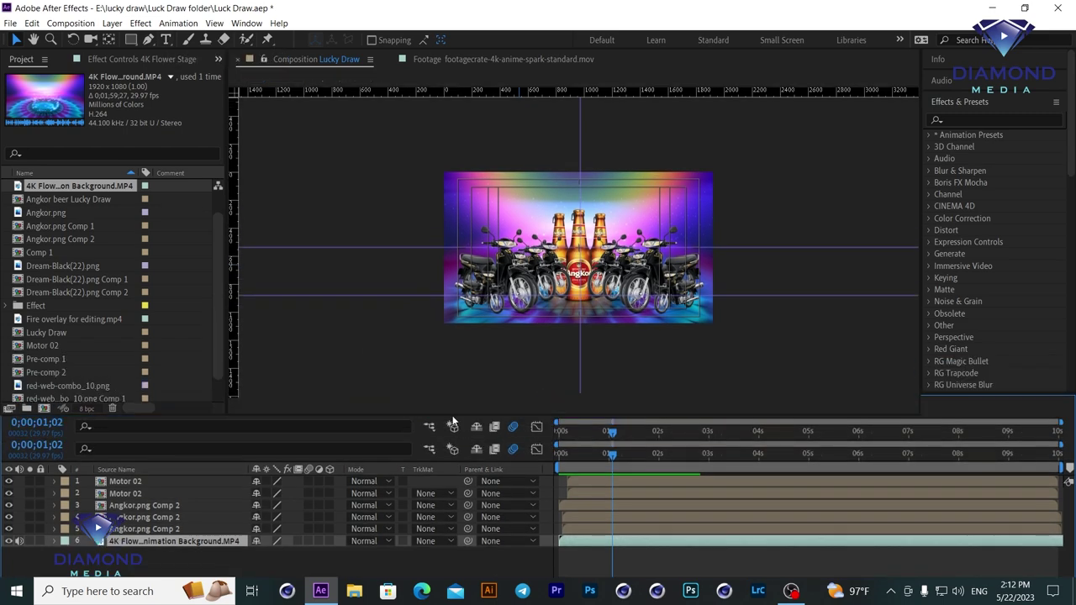
{"action": "left_click", "coordinate": [313, 403]}
{"action": "left_click", "coordinate": [324, 174]}
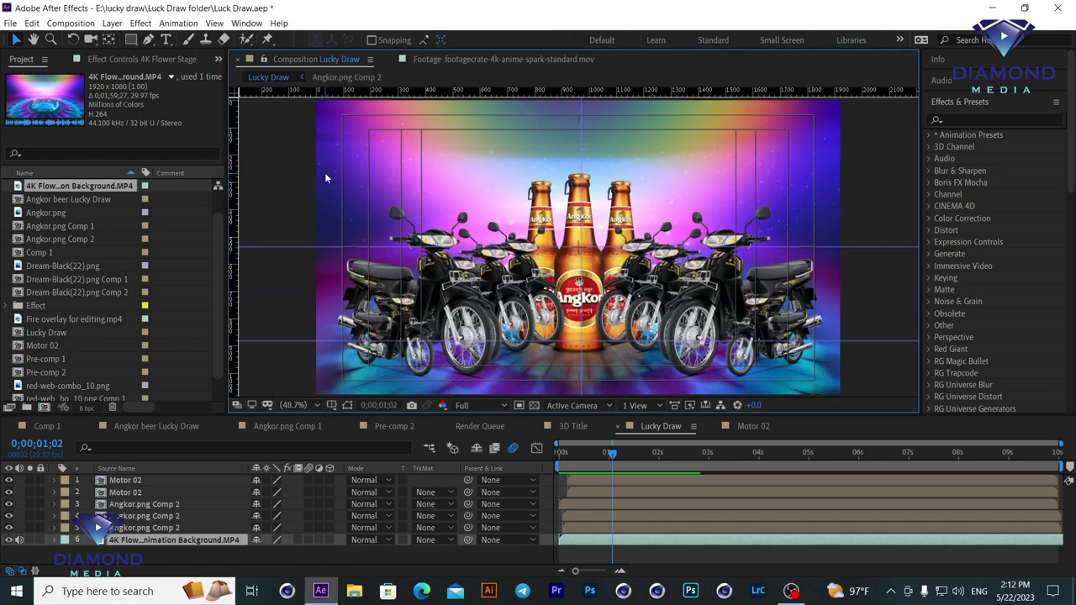
{"action": "left_click", "coordinate": [32, 22]}
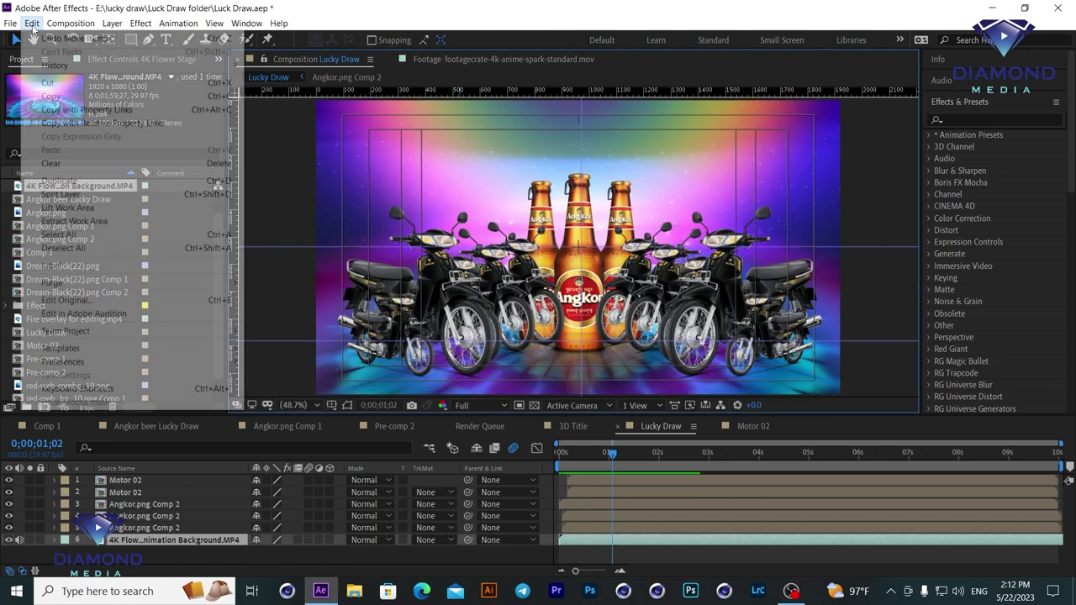
Set the text engine to South Asian and Middle Eastern in Type preferences.
{"action": "mouse_move", "coordinate": [84, 361]}
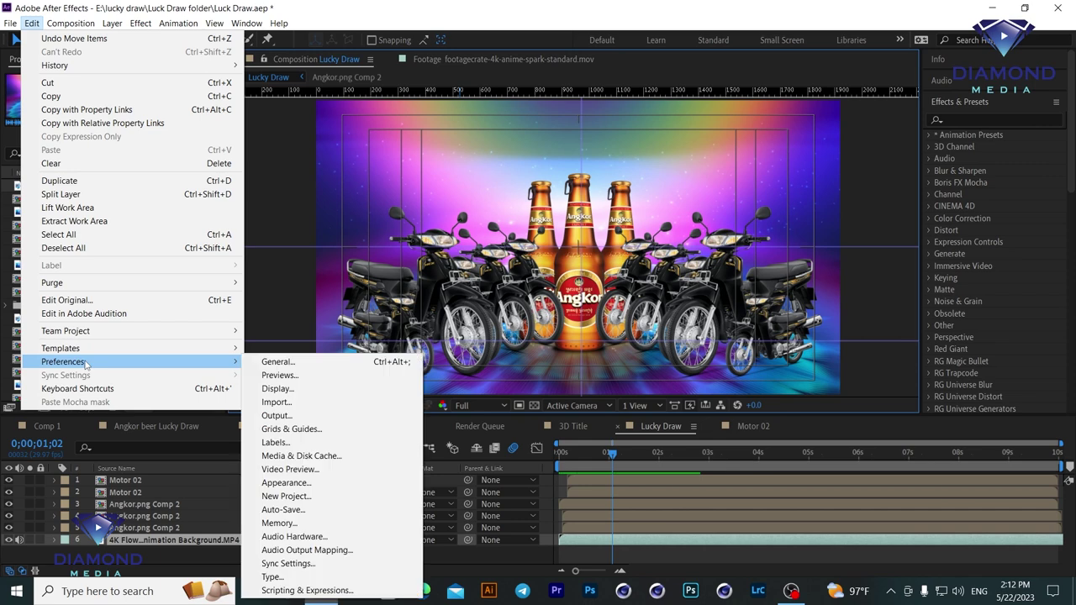
{"action": "left_click", "coordinate": [272, 576]}
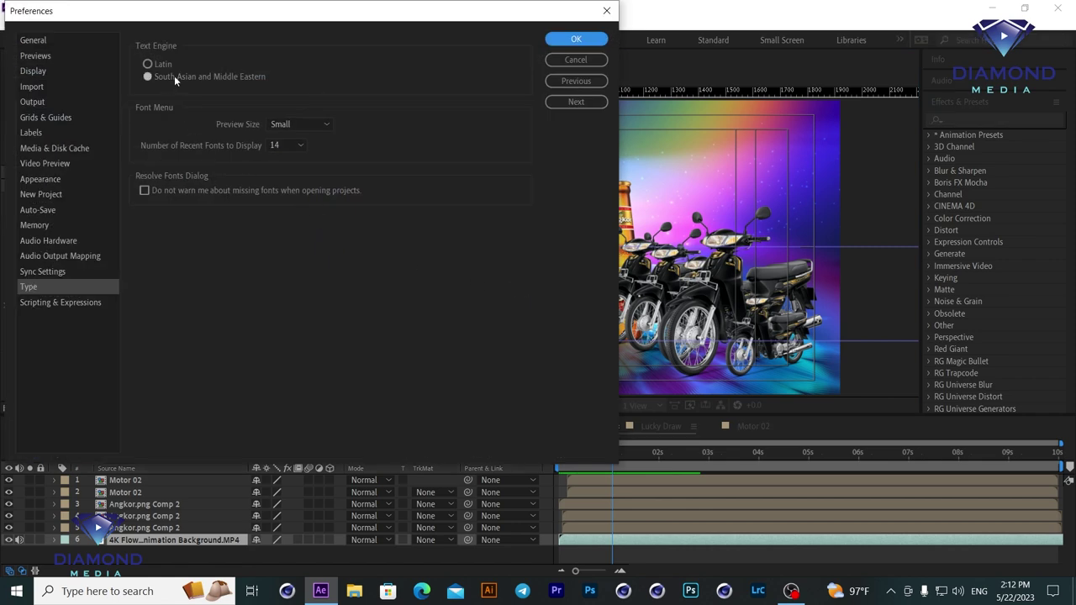
{"action": "left_click", "coordinate": [575, 40]}
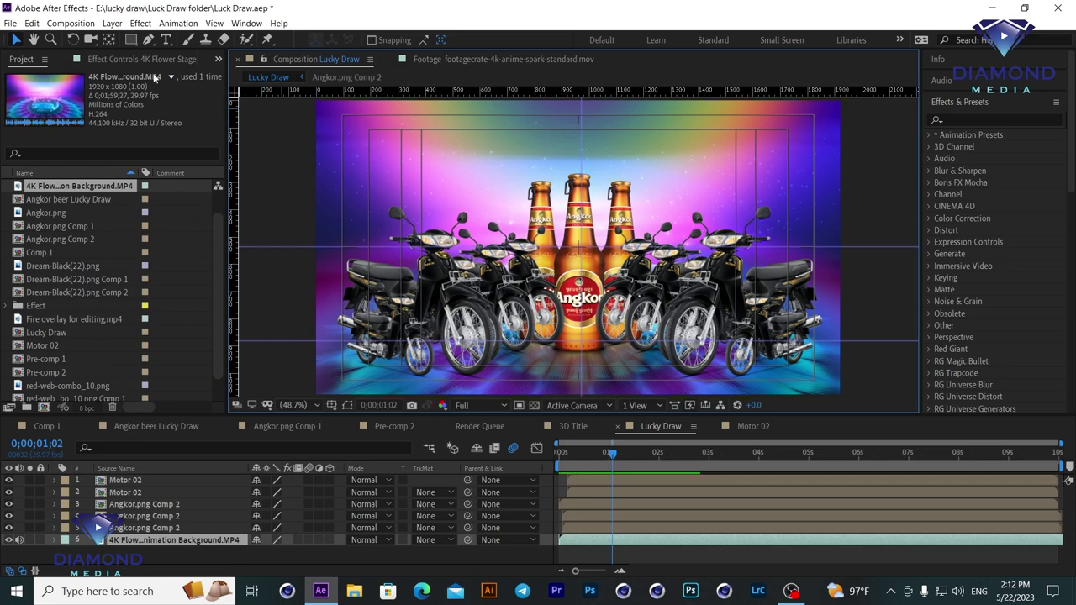
{"action": "left_click", "coordinate": [166, 41]}
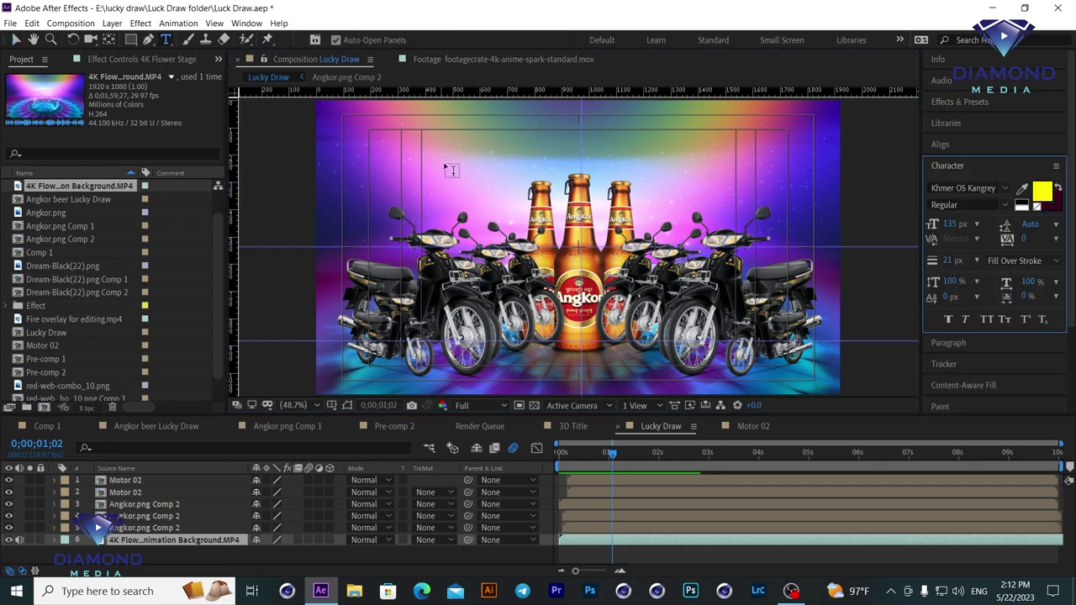
Create a text layer above the bottles and type the Khmer title មហារង្វាន់.
{"action": "left_click", "coordinate": [446, 154]}
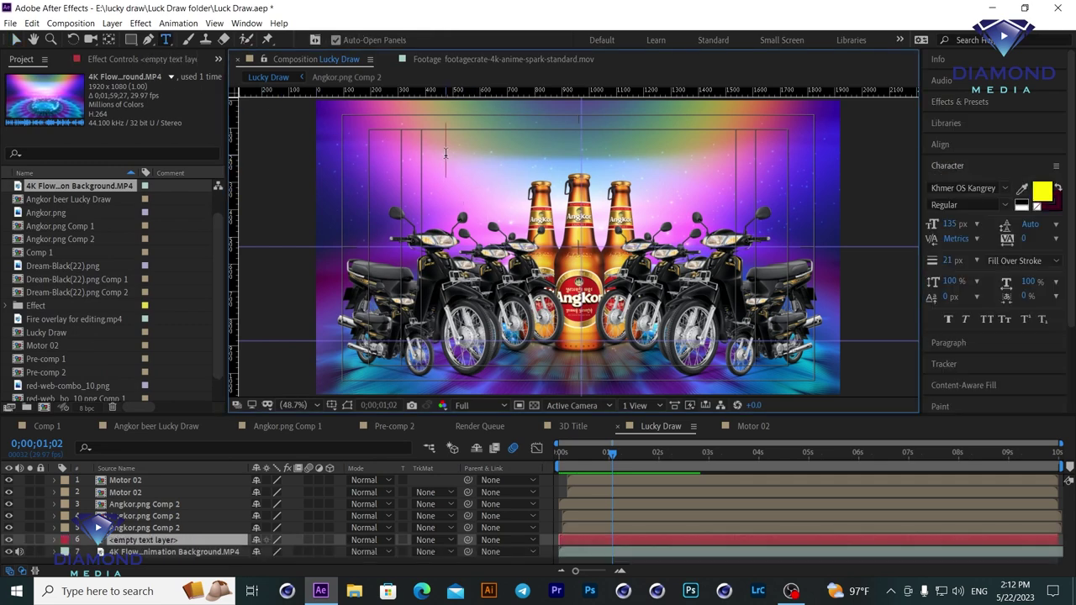
{"action": "left_click", "coordinate": [975, 591]}
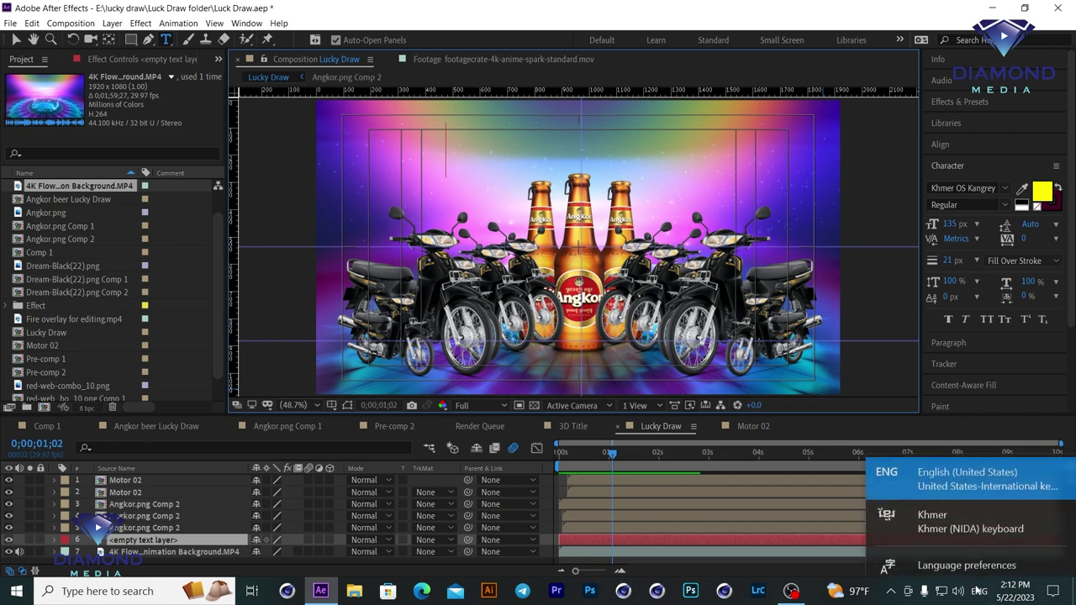
{"action": "left_click", "coordinate": [931, 504]}
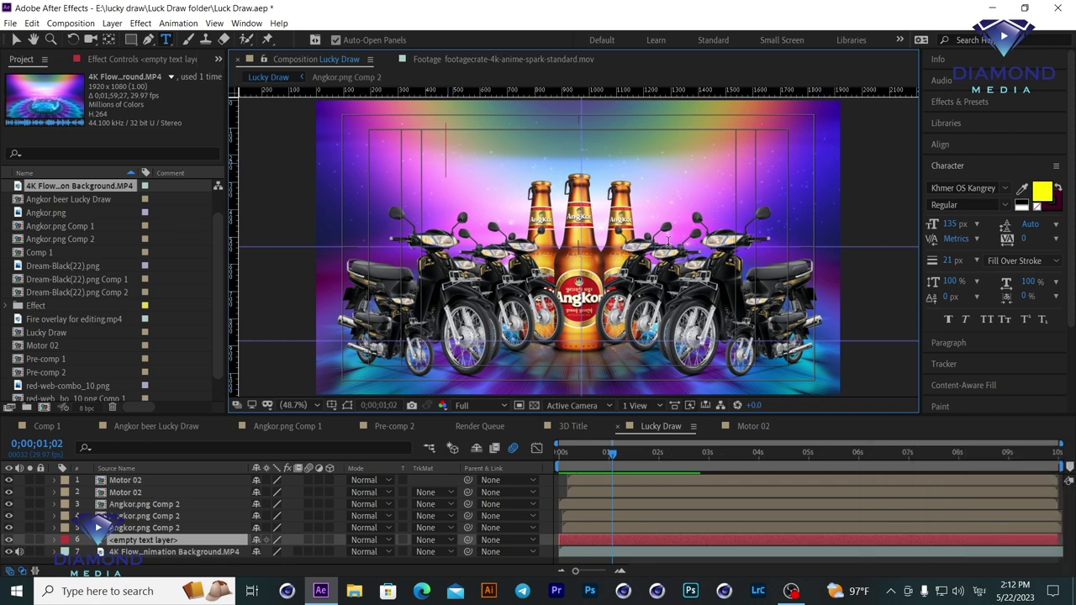
{"action": "type", "text": "ហ"}
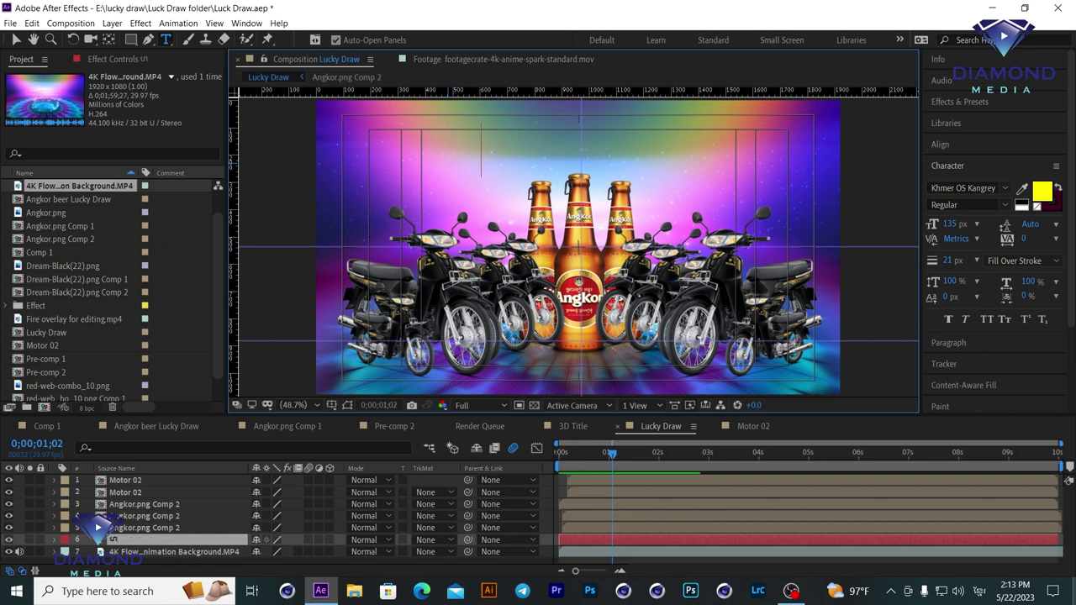
{"action": "key", "text": "BackSpace"}
{"action": "type", "text": "មហ"}
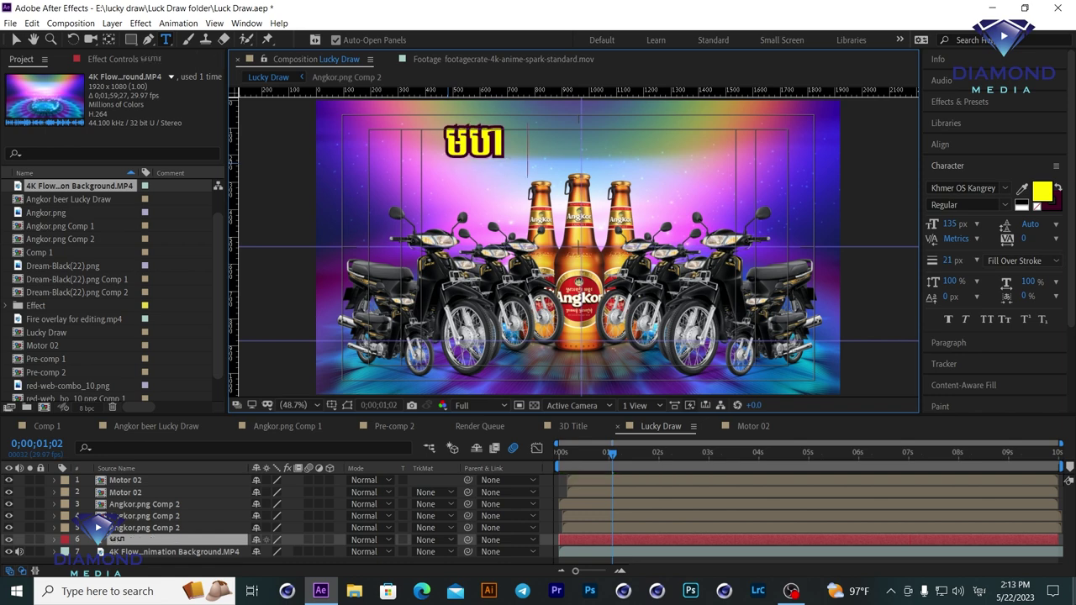
{"action": "type", "text": "ាររង្វា"}
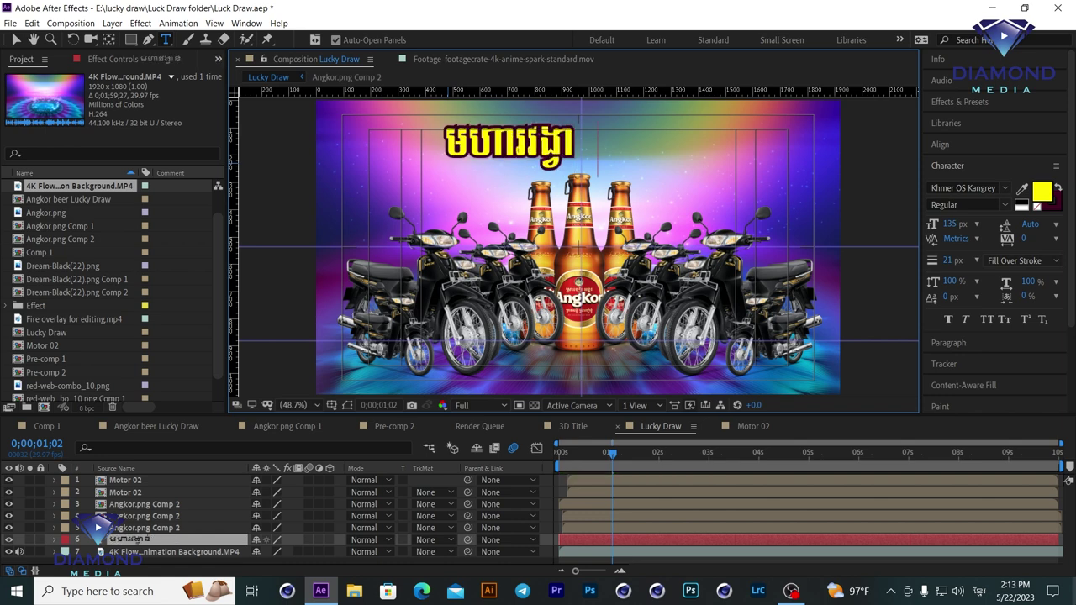
{"action": "type", "text": "ន់"}
{"action": "key", "text": "BackSpace"}
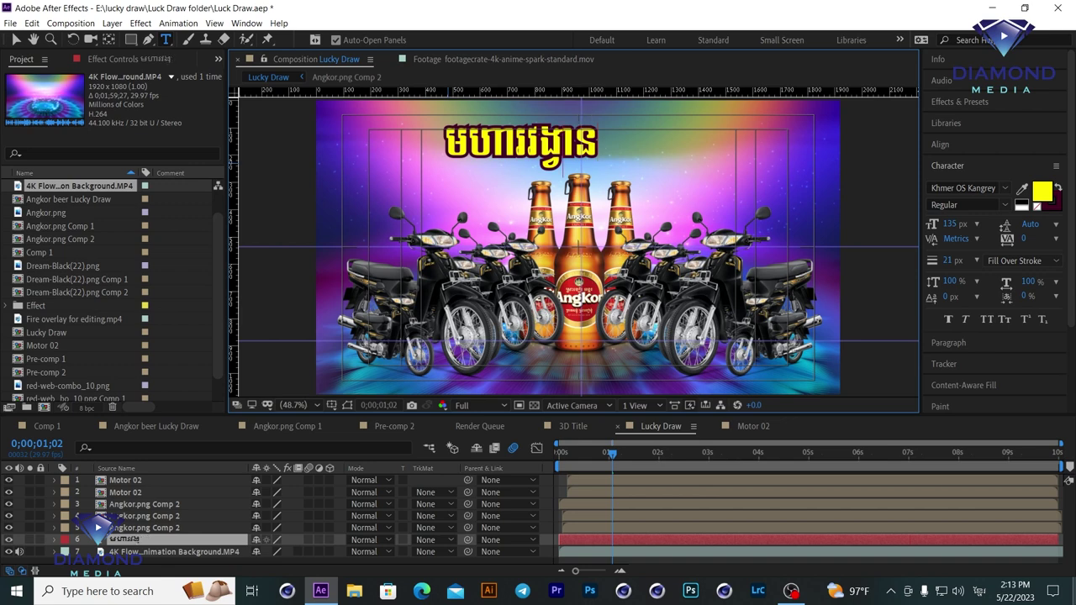
{"action": "key", "text": "BackSpace"}
{"action": "key", "text": "BackSpace"}
{"action": "key", "text": "BackSpace"}
{"action": "key", "text": "BackSpace"}
{"action": "key", "text": "BackSpace"}
{"action": "key", "text": "BackSpace"}
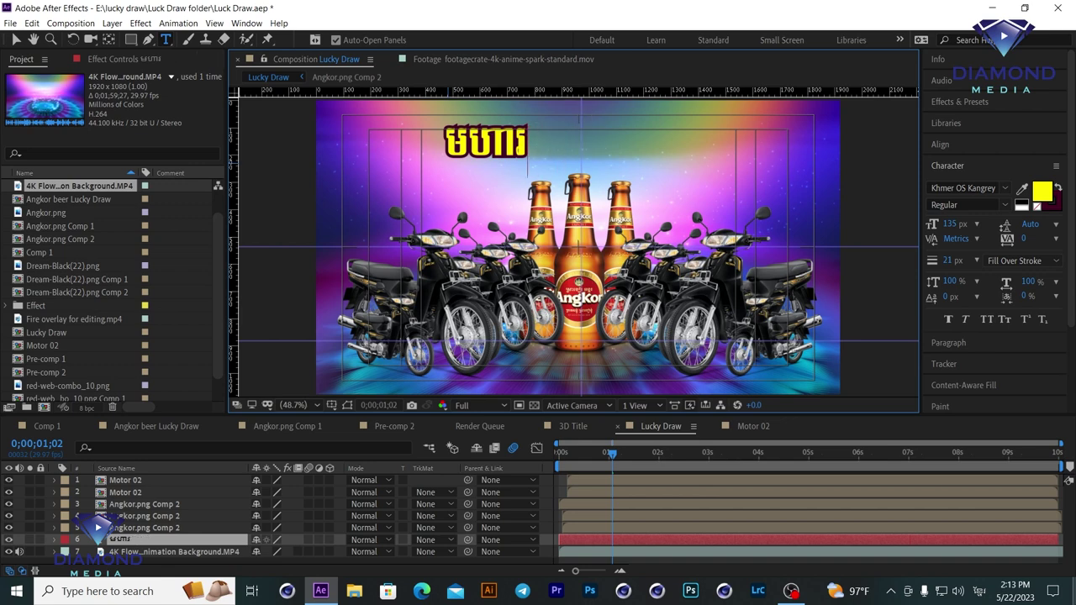
{"action": "type", "text": "ង្វាន់"}
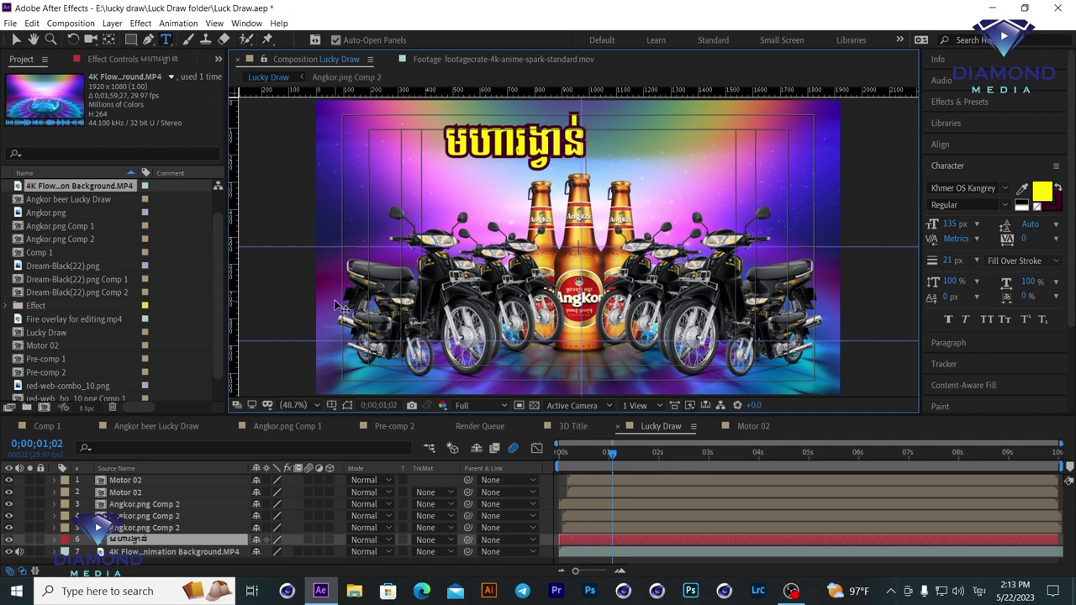
{"action": "left_click", "coordinate": [15, 40]}
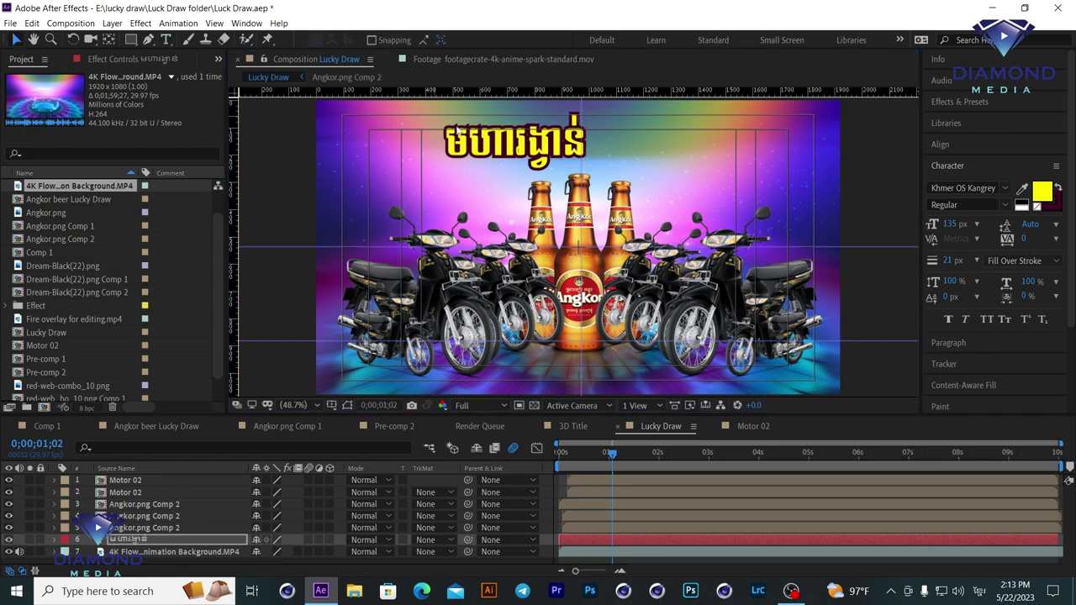
Centre the title above the bottles, move its layer to the top, and delay its start.
{"action": "left_click_drag", "start_coordinate": [514, 147], "coordinate": [570, 145]}
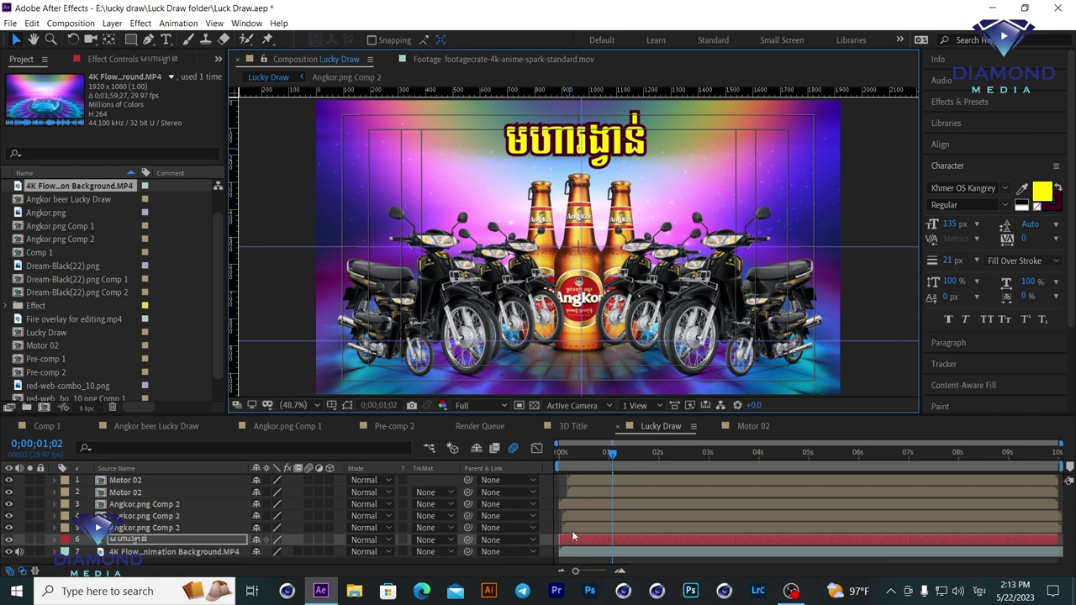
{"action": "left_click_drag", "start_coordinate": [141, 538], "coordinate": [135, 477]}
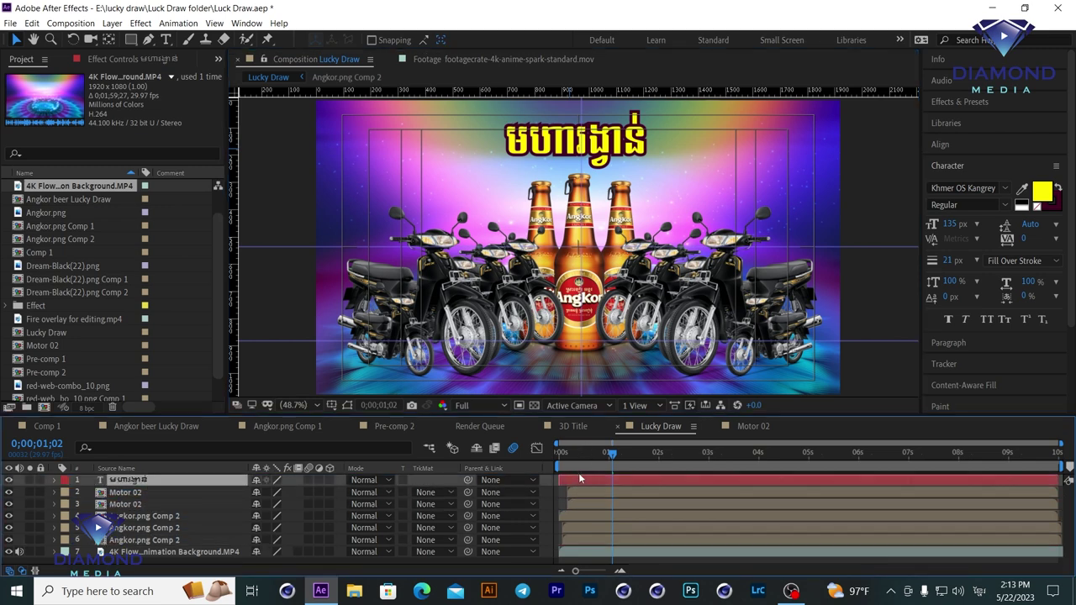
{"action": "left_click_drag", "start_coordinate": [603, 480], "coordinate": [637, 481]}
Change the title's fill colour to red.
{"action": "left_click", "coordinate": [1048, 201]}
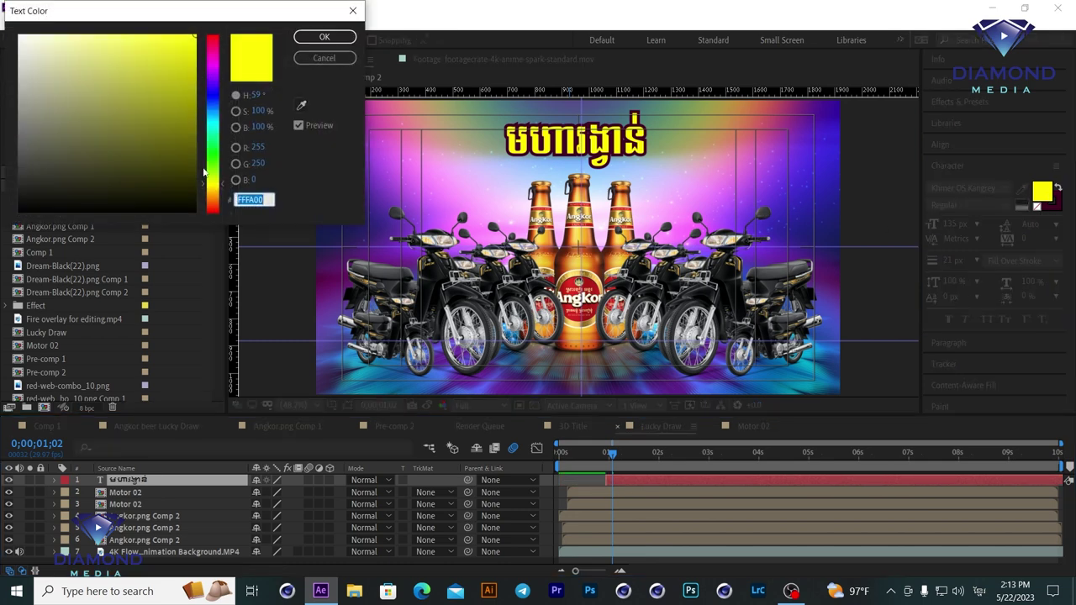
{"action": "left_click_drag", "start_coordinate": [149, 71], "coordinate": [3, 12]}
{"action": "left_click_drag", "start_coordinate": [209, 47], "coordinate": [236, 34]}
{"action": "left_click", "coordinate": [319, 38]}
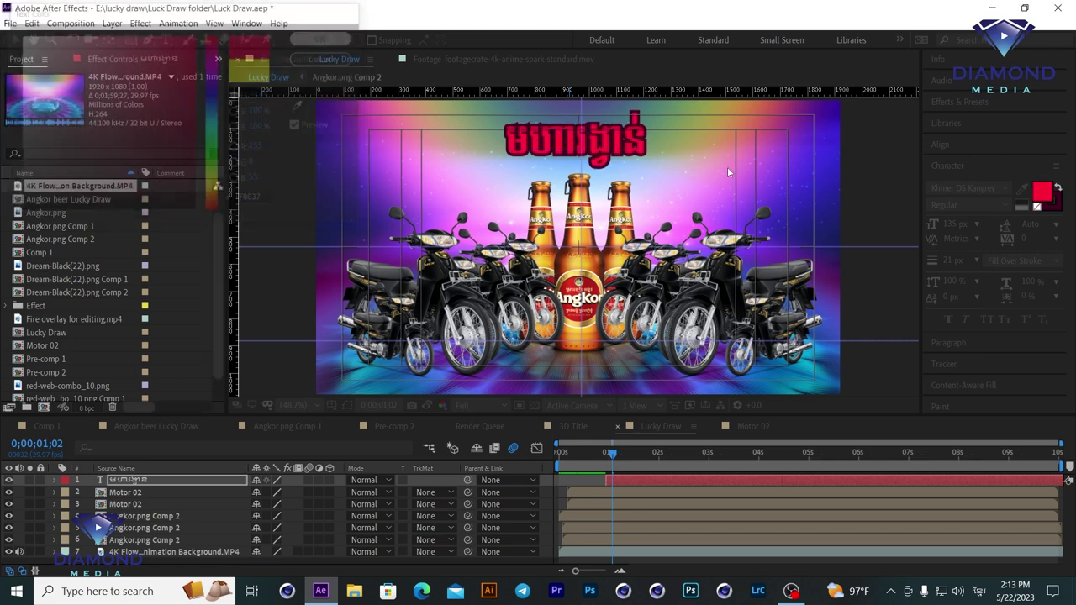
Add a white stroke to the title at about 35 px width.
{"action": "left_click", "coordinate": [1053, 206]}
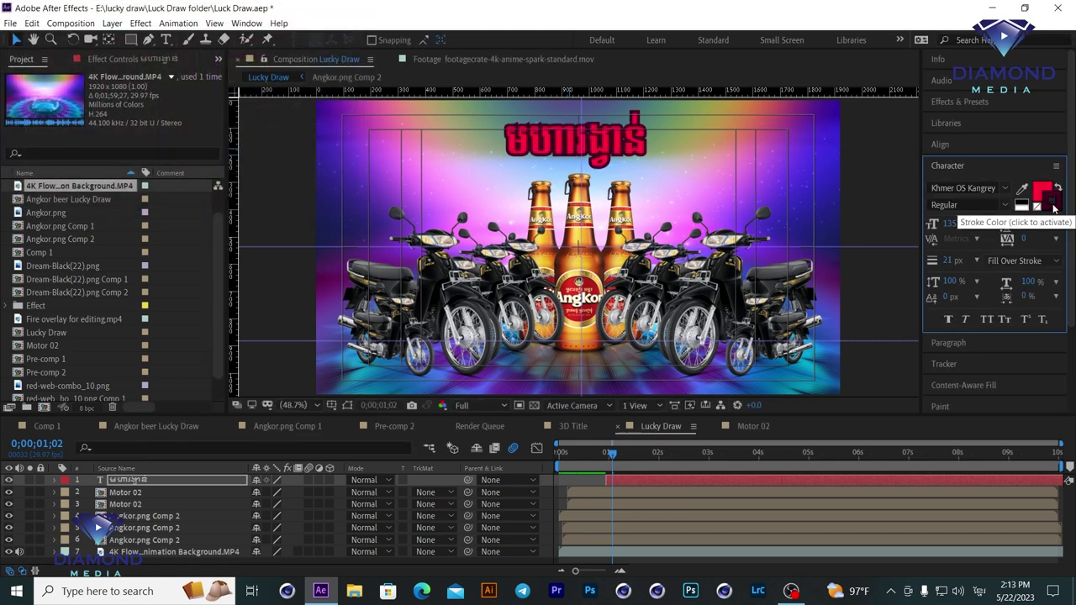
{"action": "left_click", "coordinate": [1053, 205]}
{"action": "left_click_drag", "start_coordinate": [139, 144], "coordinate": [3, 5]}
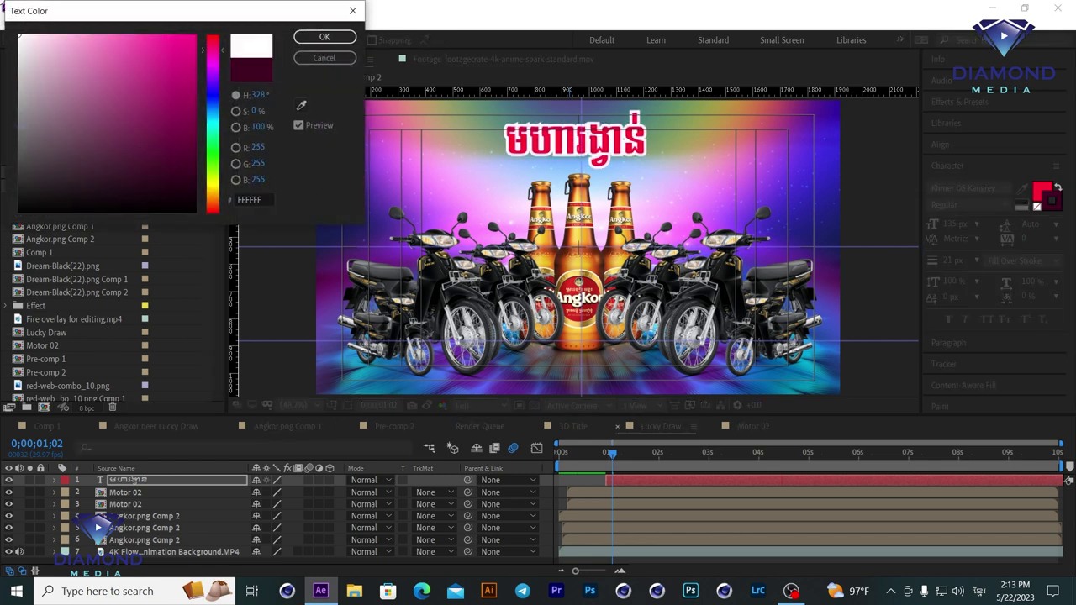
{"action": "left_click", "coordinate": [321, 38]}
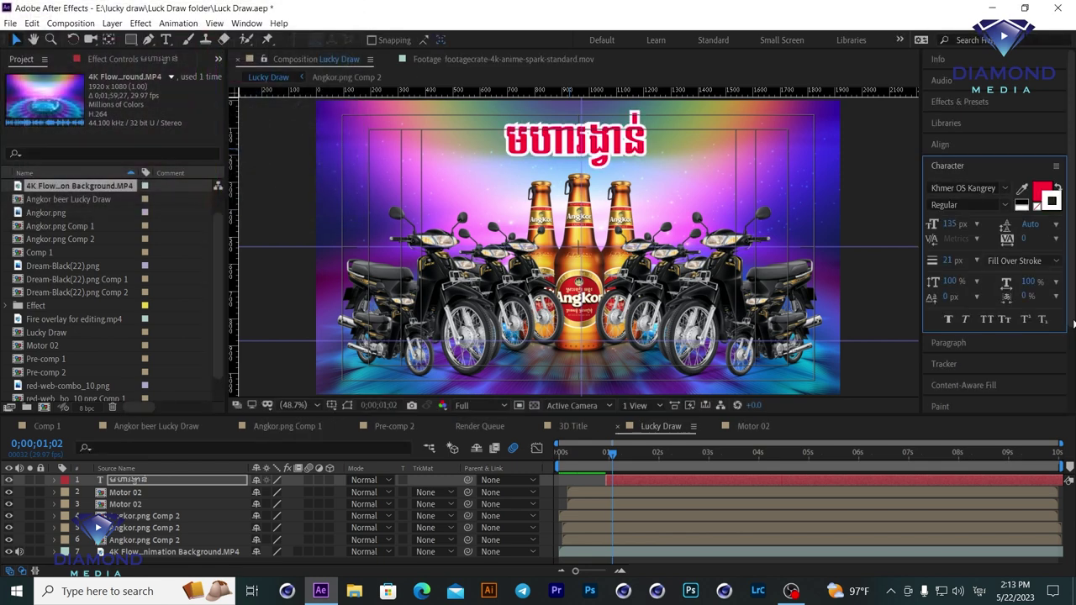
{"action": "left_click_drag", "start_coordinate": [947, 261], "coordinate": [955, 261]}
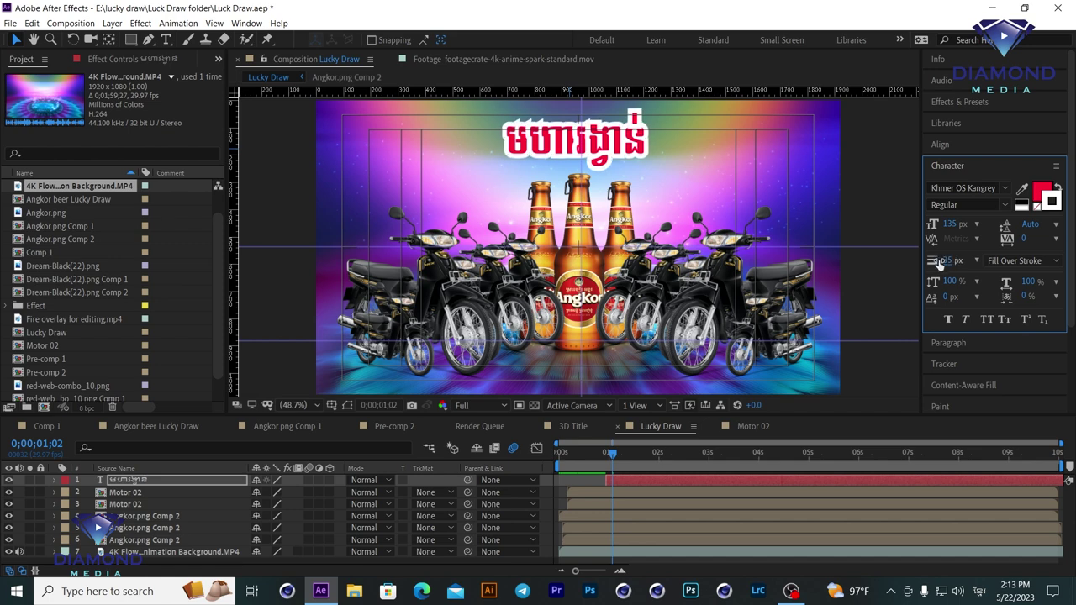
Try Stroke Over Fill, then return to Fill Over Stroke with a stroke about 20 px.
{"action": "left_click", "coordinate": [1034, 263]}
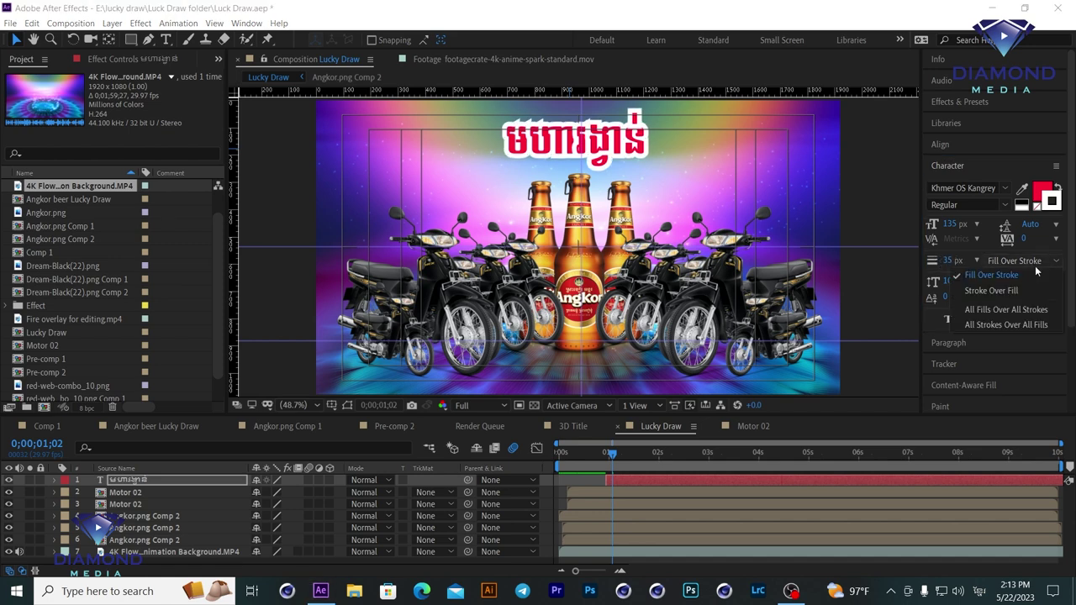
{"action": "left_click", "coordinate": [975, 291]}
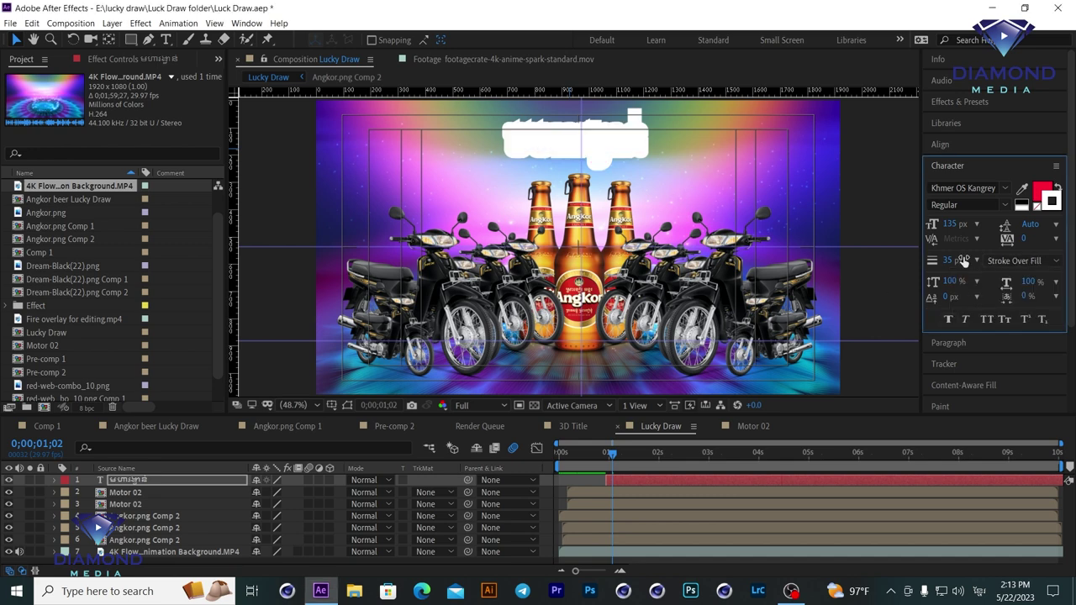
{"action": "left_click_drag", "start_coordinate": [952, 260], "coordinate": [945, 267]}
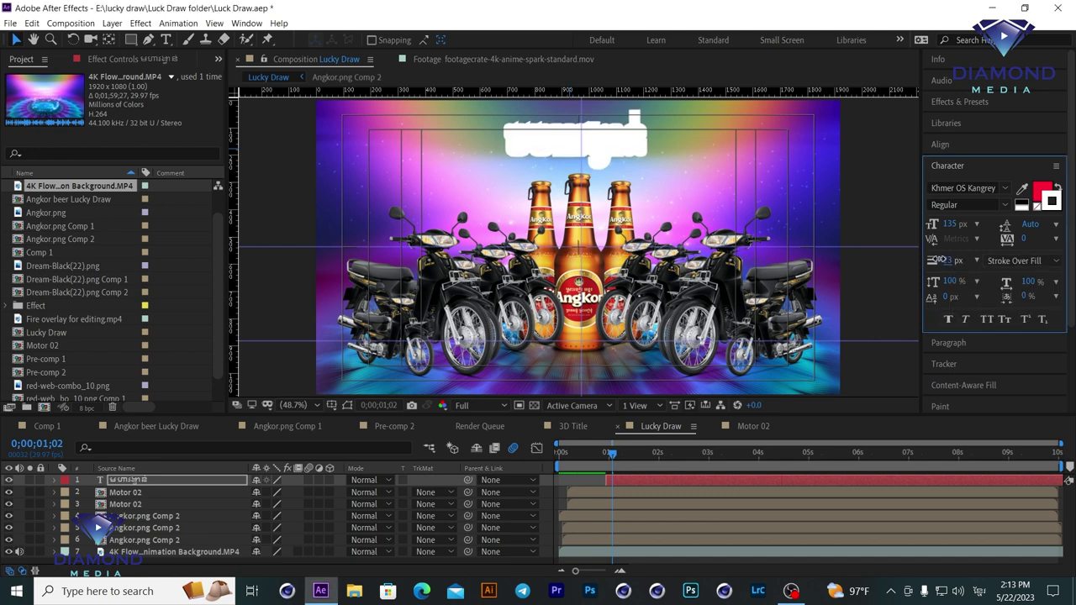
{"action": "left_click", "coordinate": [1014, 260]}
{"action": "left_click", "coordinate": [991, 276]}
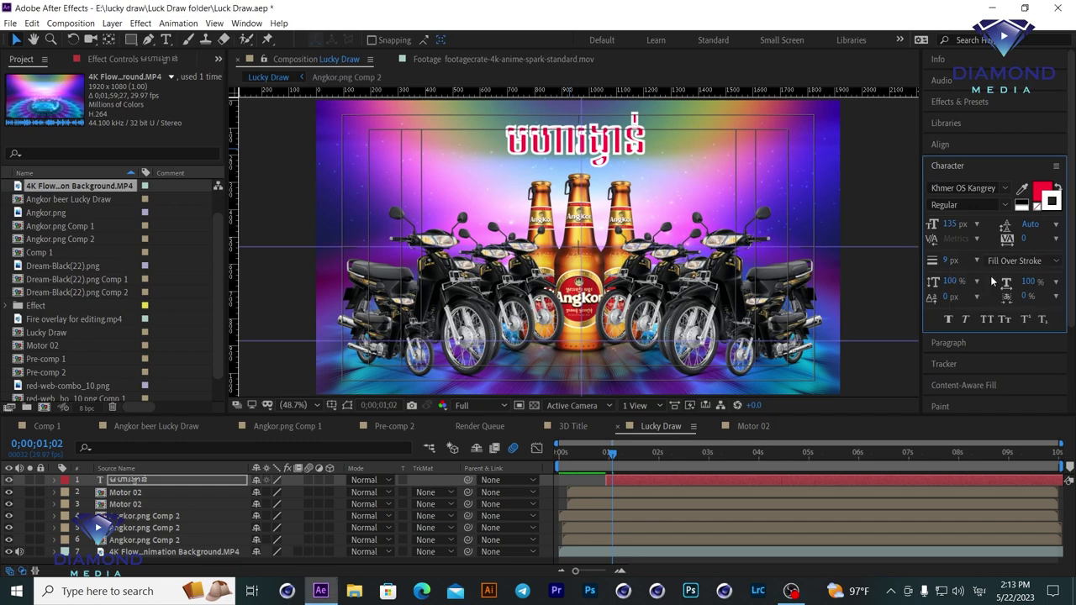
{"action": "left_click_drag", "start_coordinate": [945, 261], "coordinate": [957, 262]}
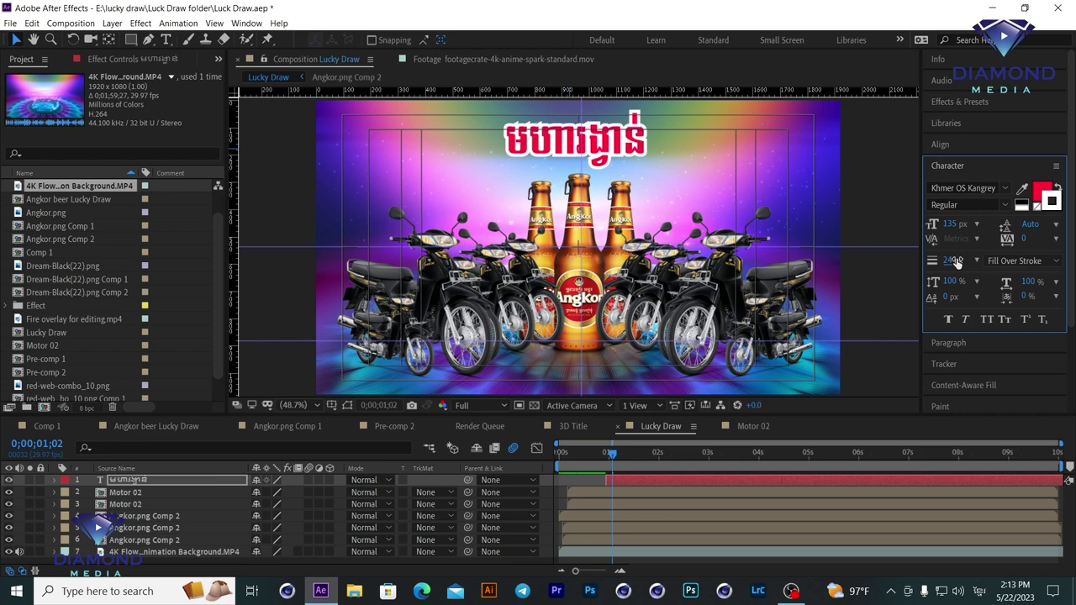
Search the effects for 'Drop' and apply Drop Shadow to the title layer.
{"action": "left_click", "coordinate": [947, 103]}
{"action": "left_click", "coordinate": [950, 119]}
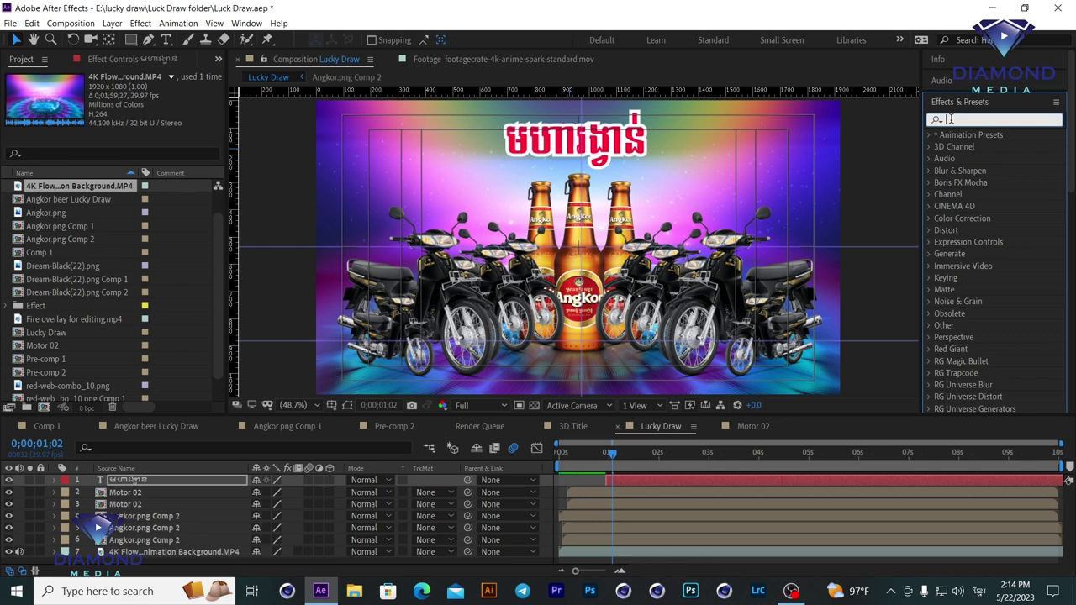
{"action": "type", "text": "s"}
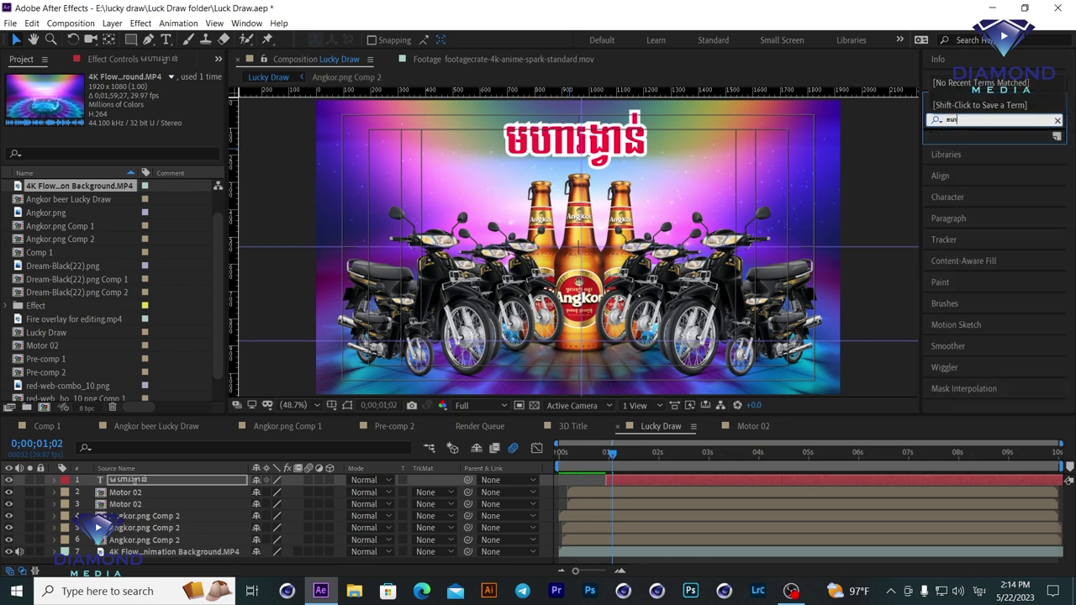
{"action": "key", "text": "BackSpace"}
{"action": "key", "text": "BackSpace"}
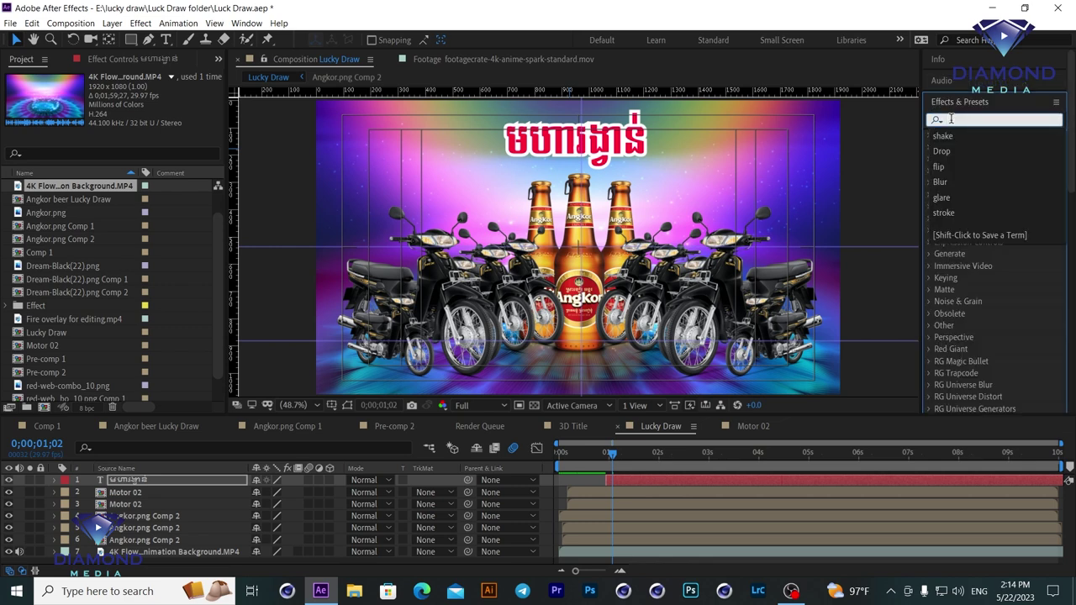
{"action": "type", "text": "Drop"}
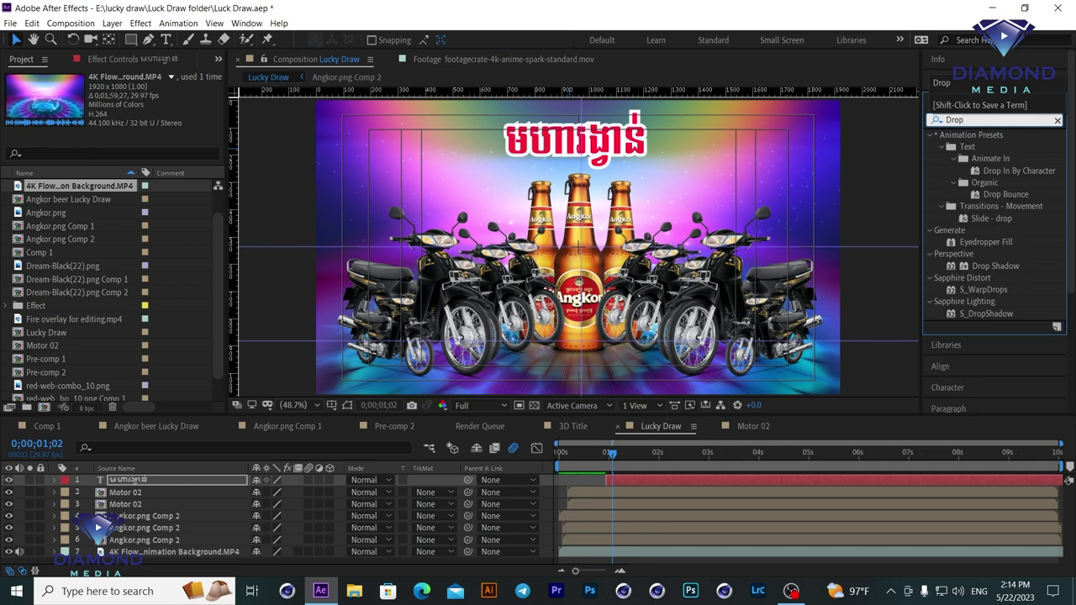
{"action": "left_click_drag", "start_coordinate": [1001, 264], "coordinate": [802, 476]}
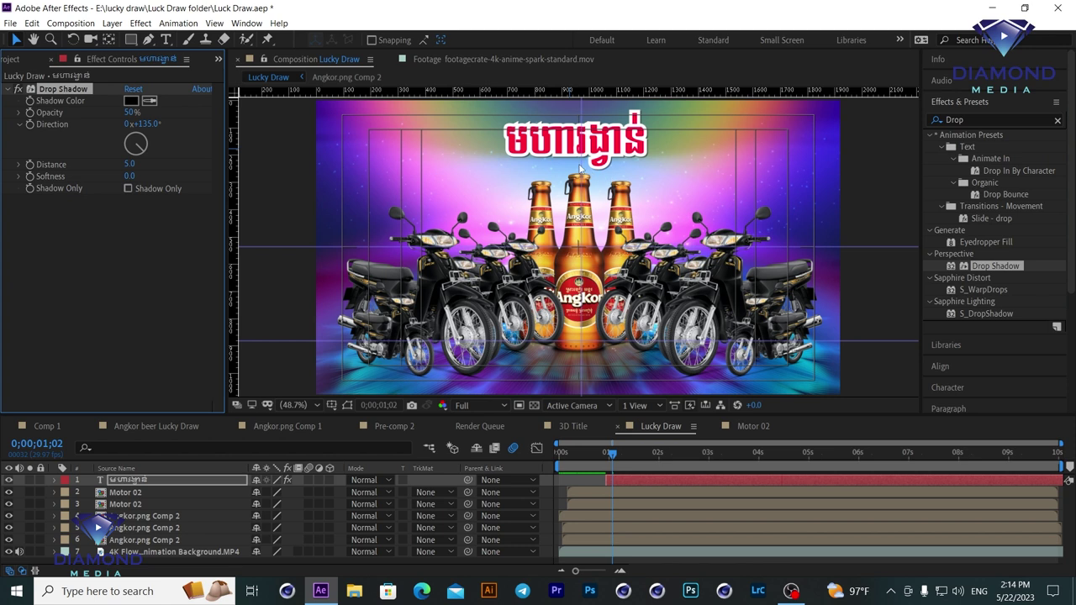
Set the drop shadow distance to 20 and opacity to 62%.
{"action": "left_click_drag", "start_coordinate": [128, 161], "coordinate": [143, 176]}
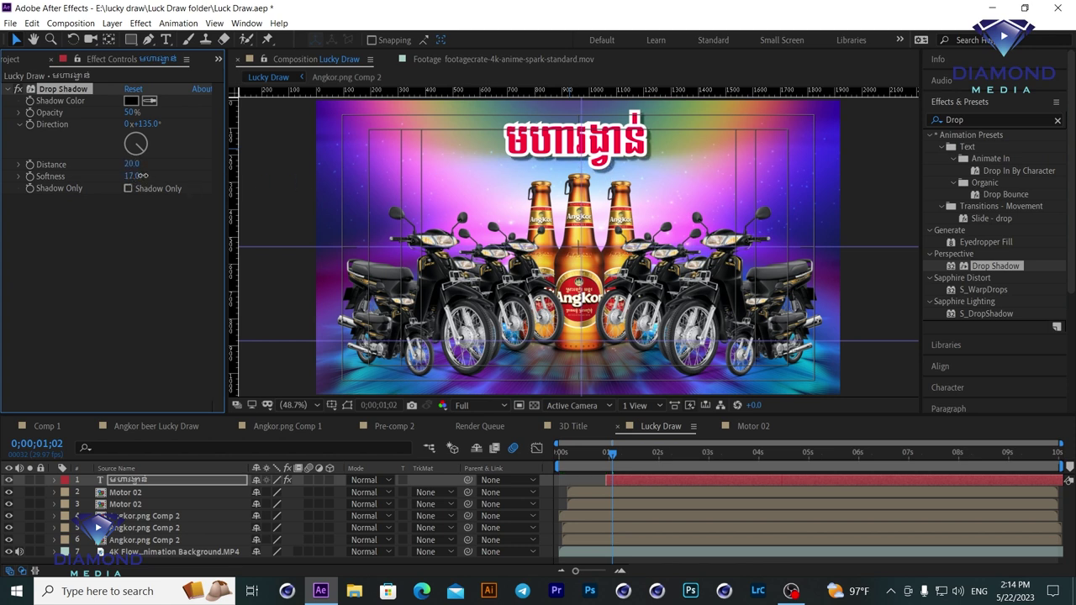
{"action": "left_click_drag", "start_coordinate": [131, 112], "coordinate": [151, 114]}
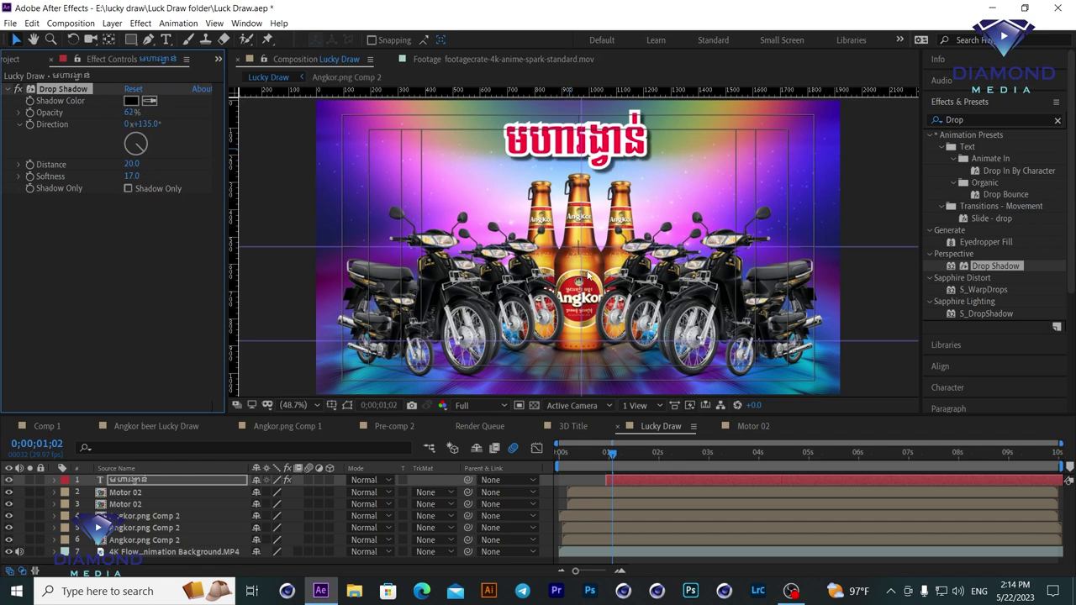
{"action": "left_click_drag", "start_coordinate": [571, 452], "coordinate": [496, 457]}
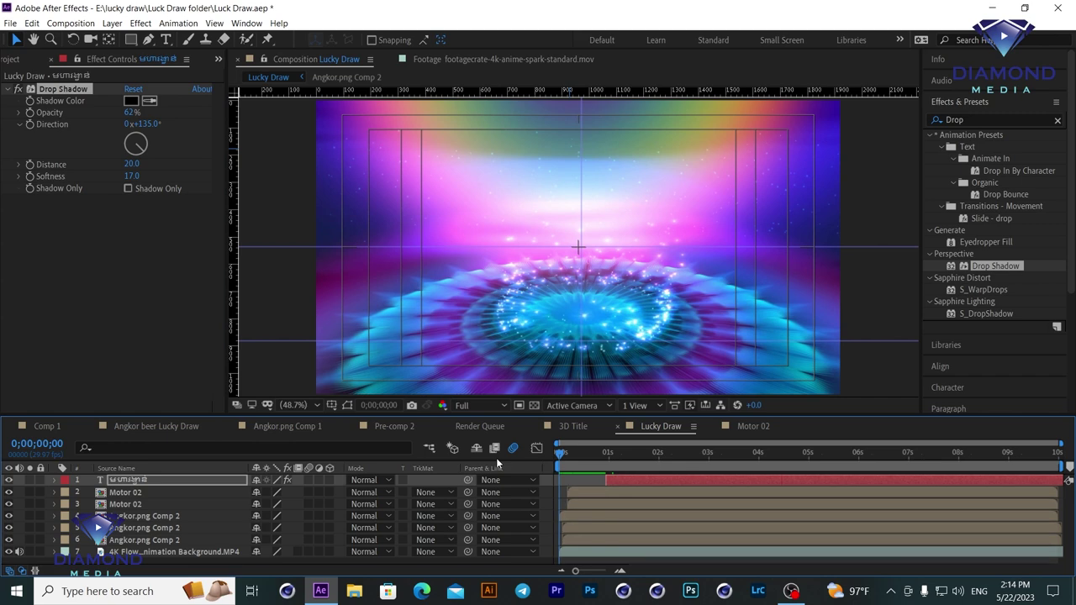
Preview the intro animation and scrub to frame 0;00;00;21.
{"action": "key", "text": "space"}
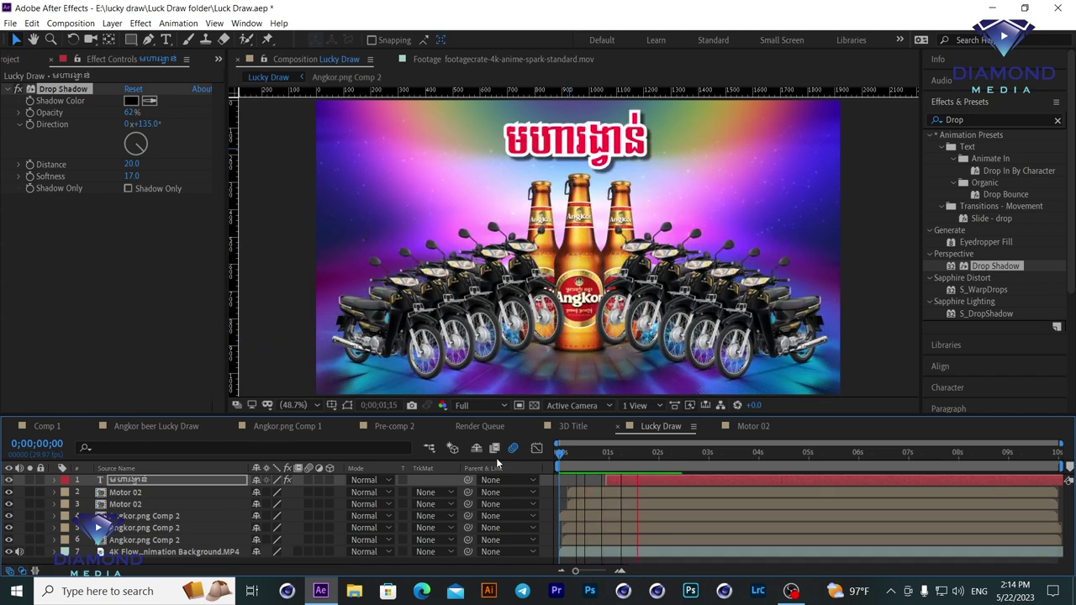
{"action": "key", "text": "space"}
{"action": "mouse_move", "coordinate": [600, 457]}
{"action": "left_mouse_down"}
{"action": "mouse_move", "coordinate": [632, 462]}
{"action": "mouse_move", "coordinate": [608, 461]}
{"action": "left_mouse_up"}
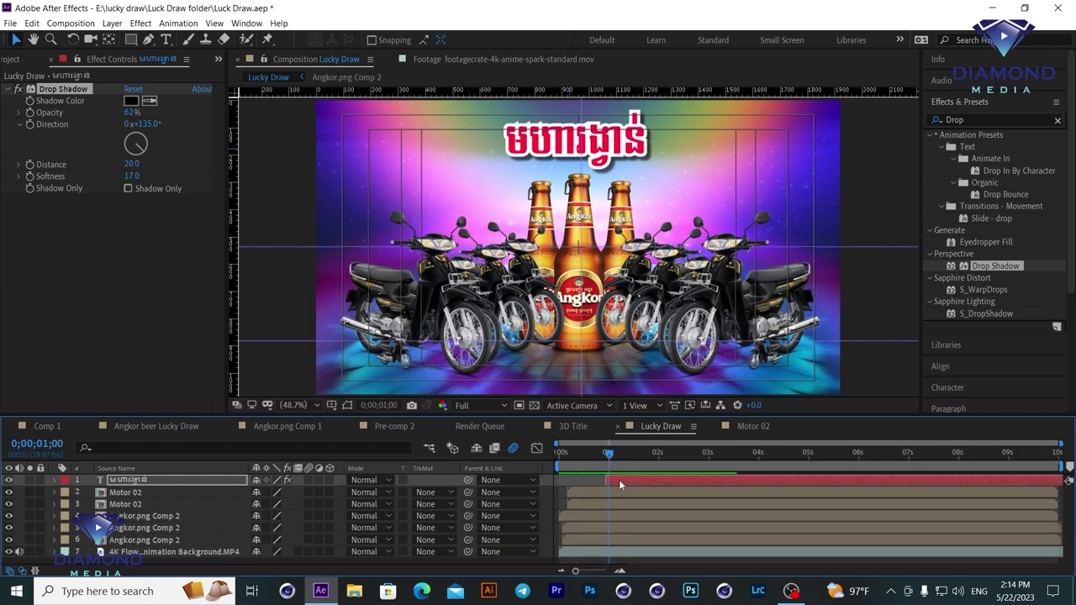
{"action": "left_click_drag", "start_coordinate": [586, 456], "coordinate": [593, 458]}
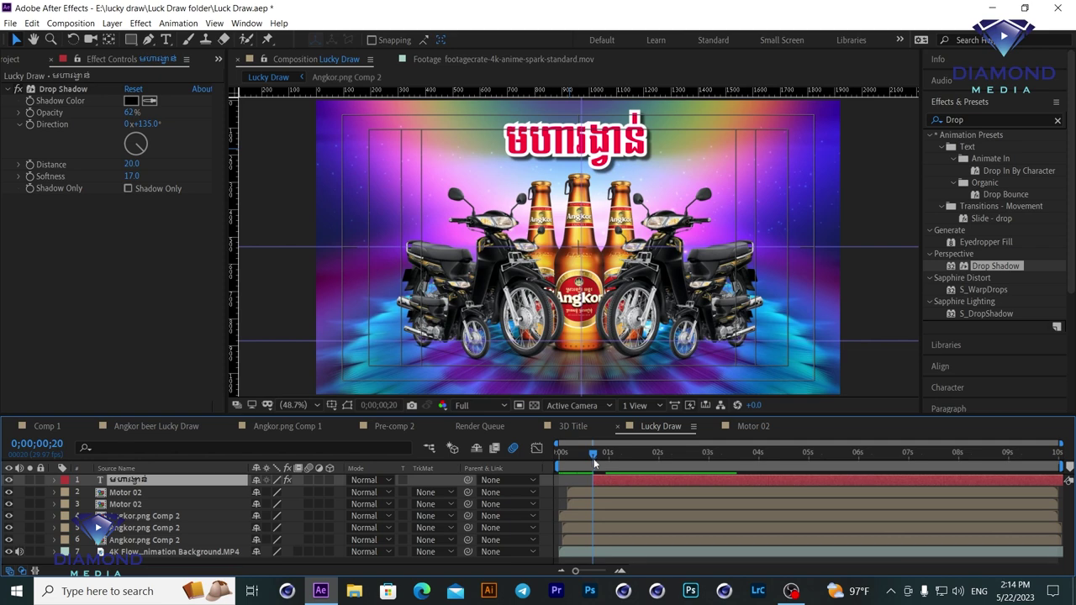
{"action": "left_click_drag", "start_coordinate": [592, 454], "coordinate": [594, 454]}
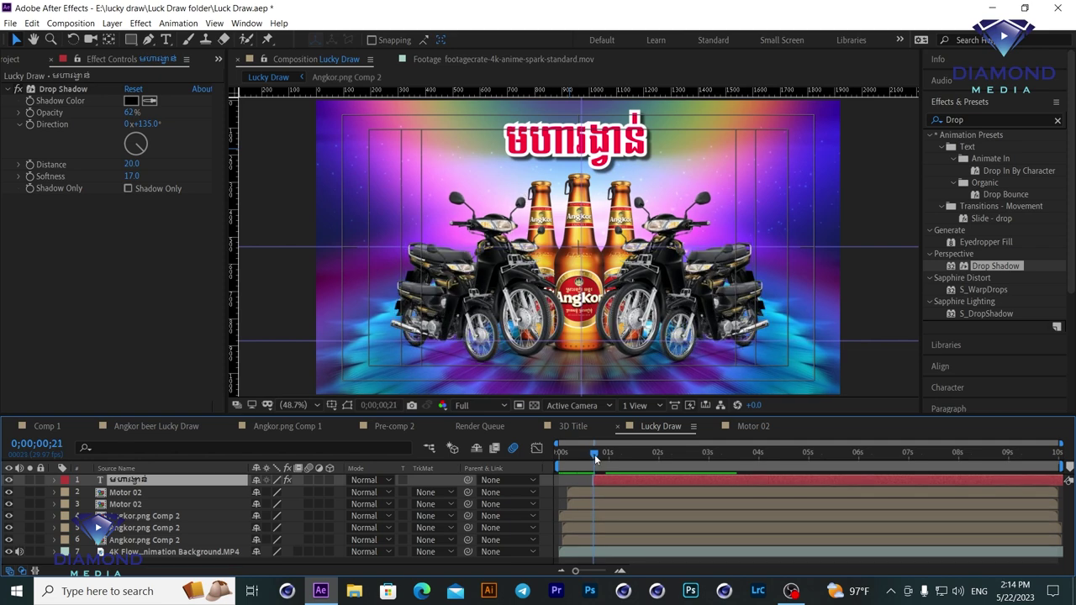
Open Browse Presets from the Effects & Presets panel menu.
{"action": "left_click", "coordinate": [952, 104]}
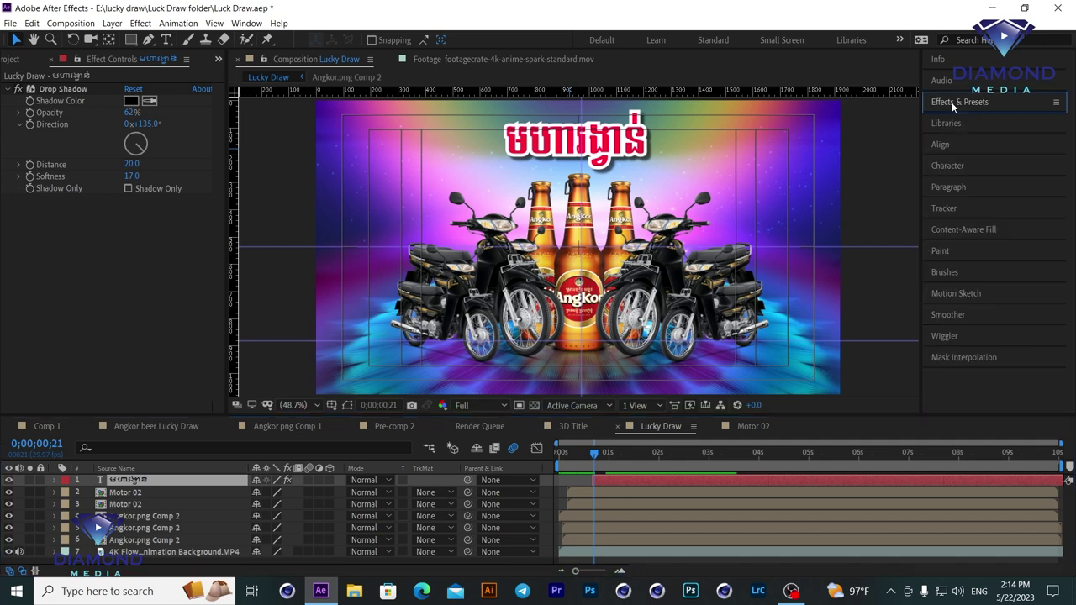
{"action": "right_click", "coordinate": [955, 104]}
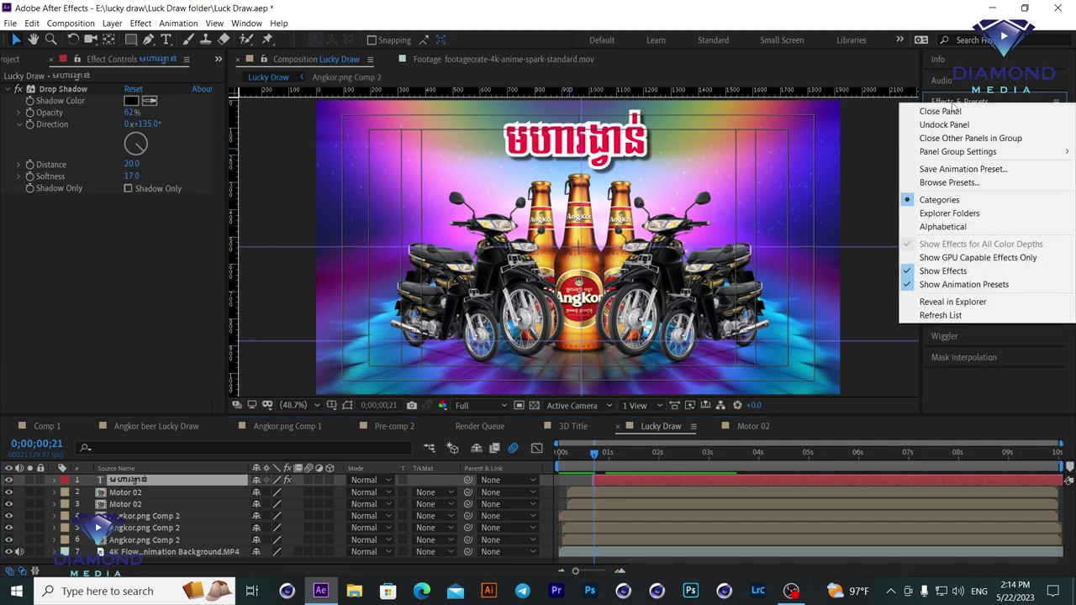
{"action": "left_click", "coordinate": [937, 183]}
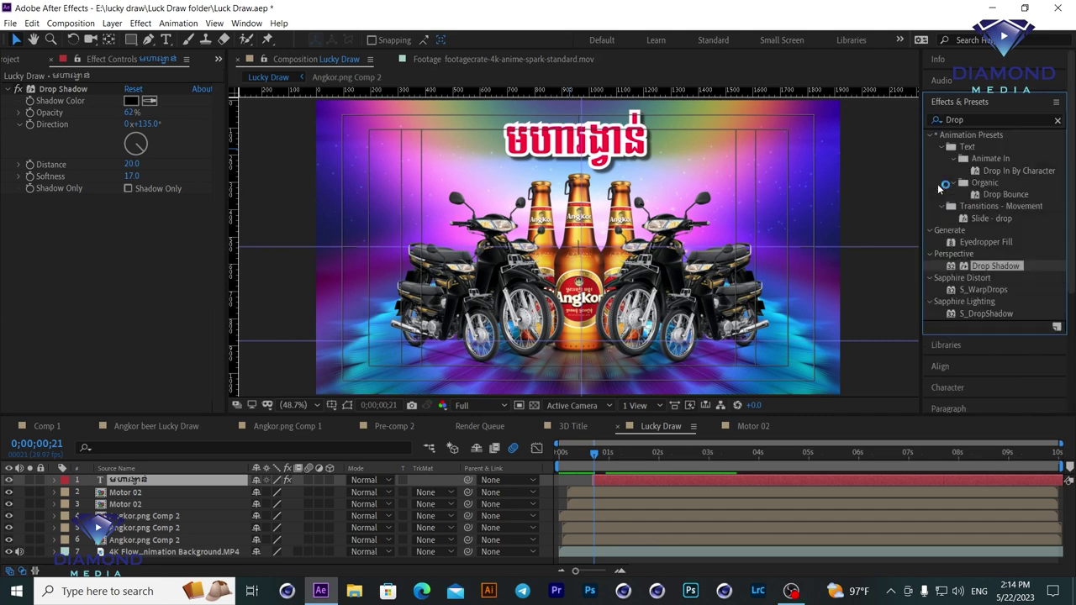
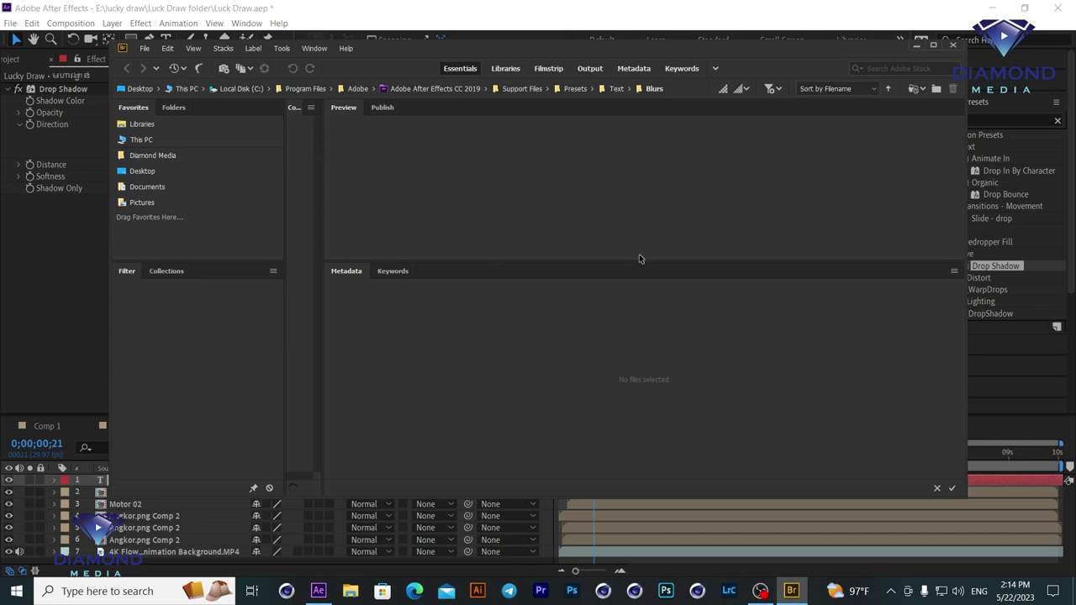
In Bridge, browse Presets > Text > 3D Text and preview 3D Fly Down Behind Camera.
{"action": "left_click", "coordinate": [577, 89]}
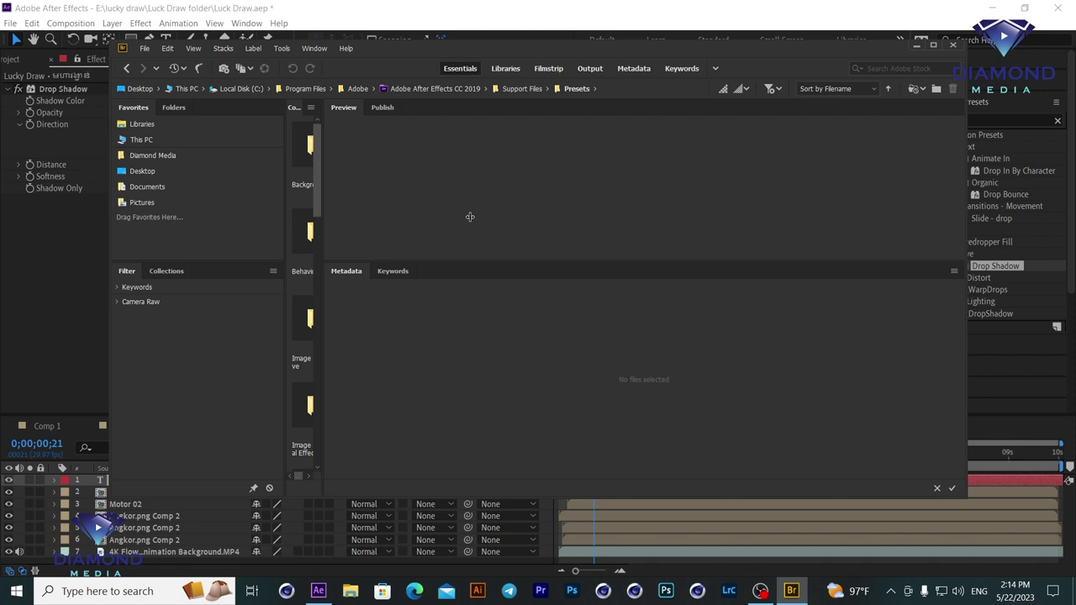
{"action": "left_click_drag", "start_coordinate": [470, 216], "coordinate": [906, 252]}
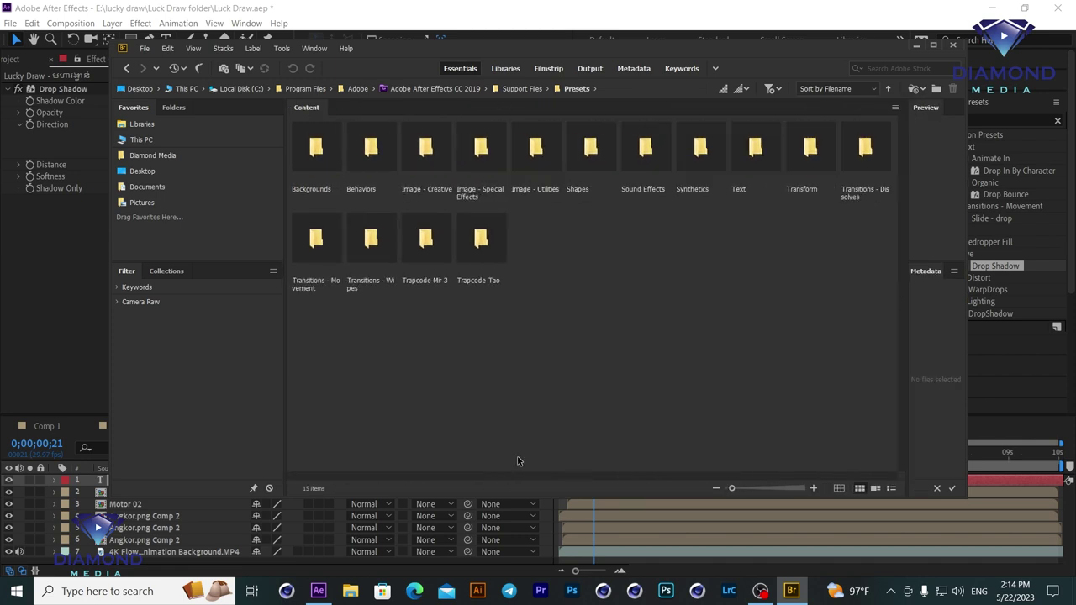
{"action": "double_click", "coordinate": [752, 150]}
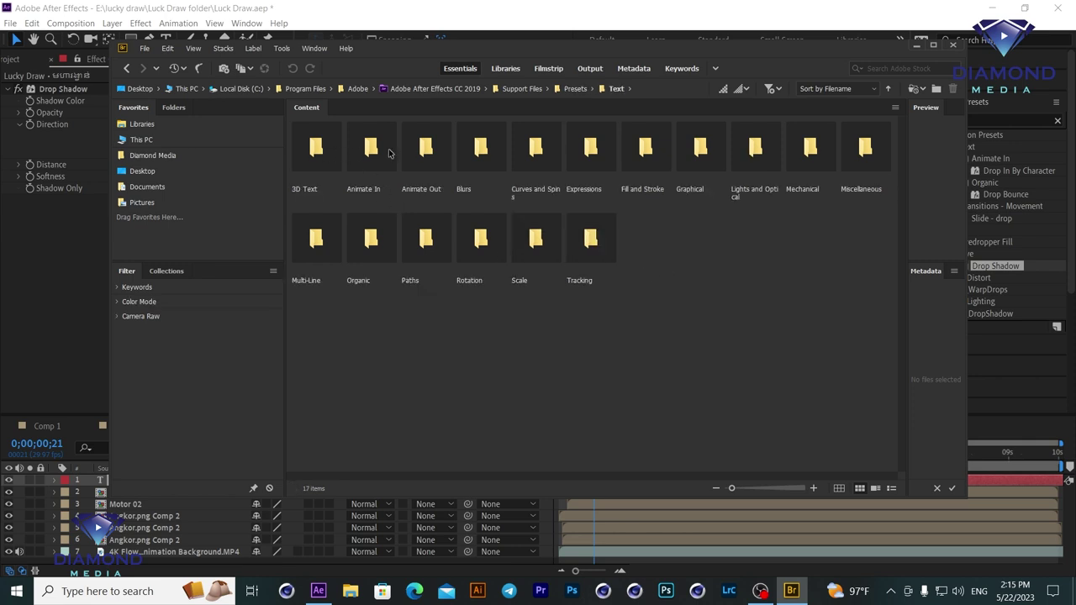
{"action": "double_click", "coordinate": [316, 148]}
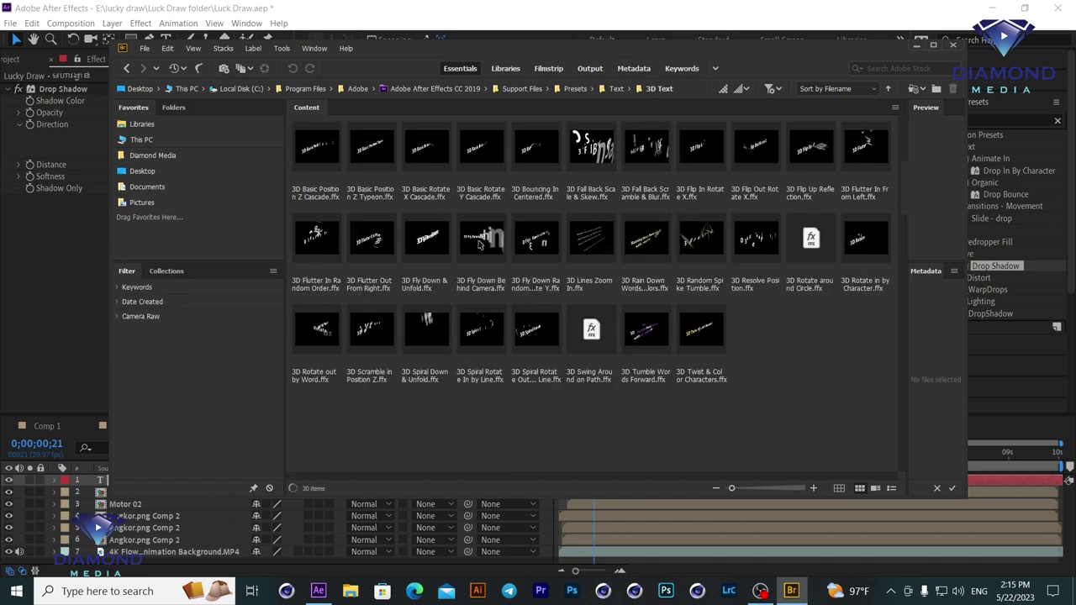
{"action": "left_click", "coordinate": [481, 240]}
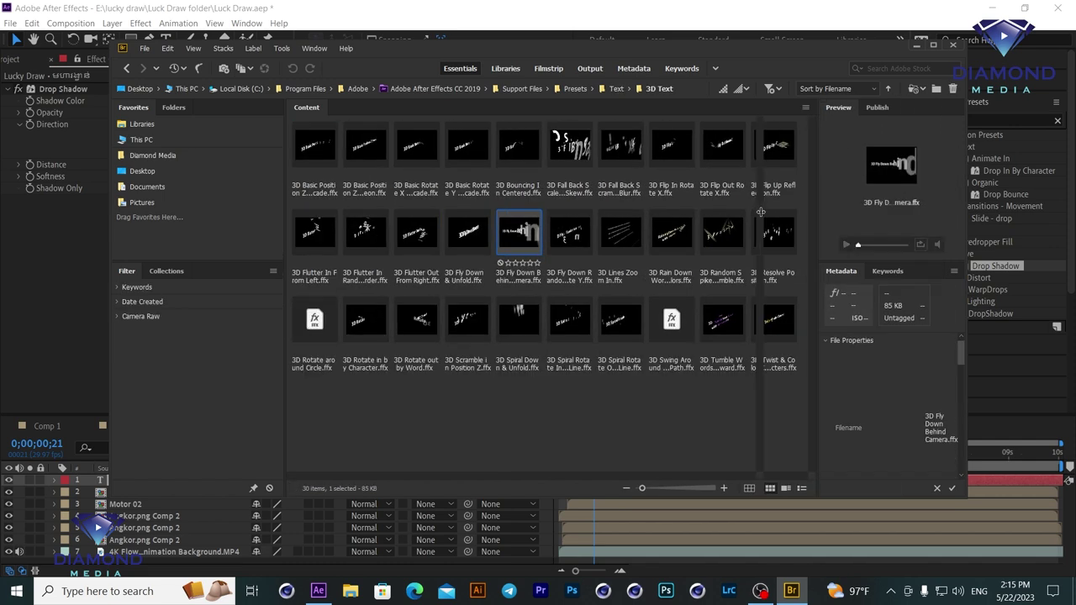
{"action": "left_click_drag", "start_coordinate": [900, 217], "coordinate": [730, 214]}
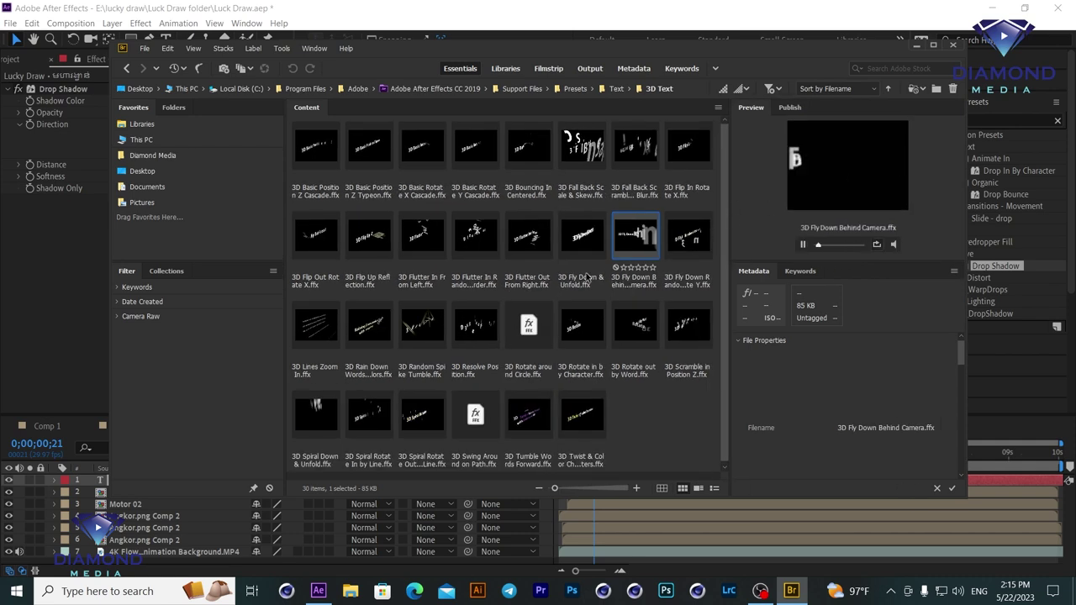
Compare 3D Basic Rotate X Cascade, settle on 3D Fly Down Behind Camera, and scrub the title in After Effects.
{"action": "left_click", "coordinate": [422, 160]}
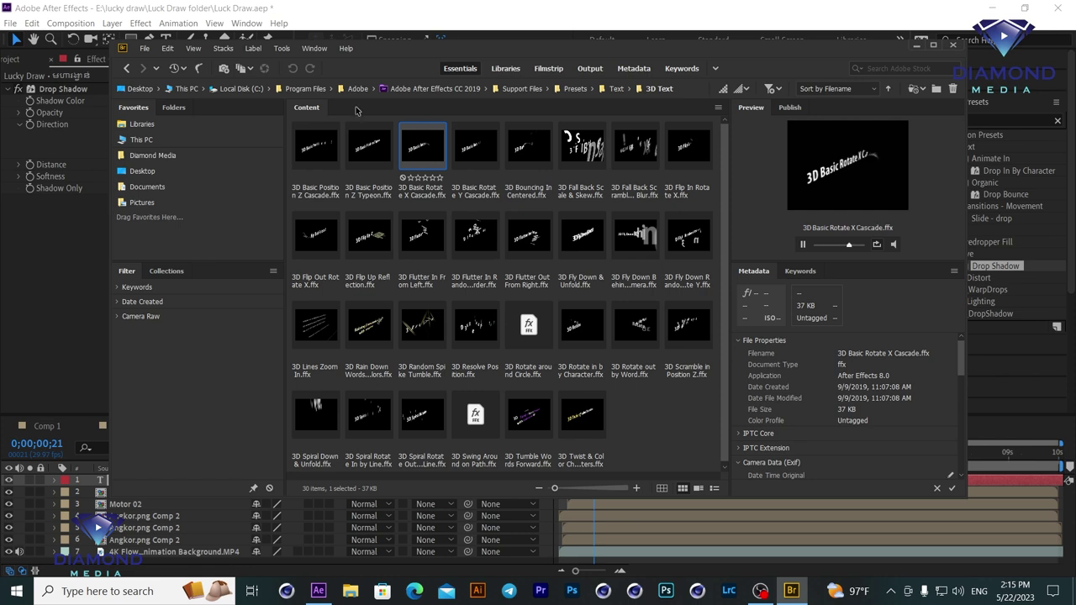
{"action": "double_click", "coordinate": [519, 152]}
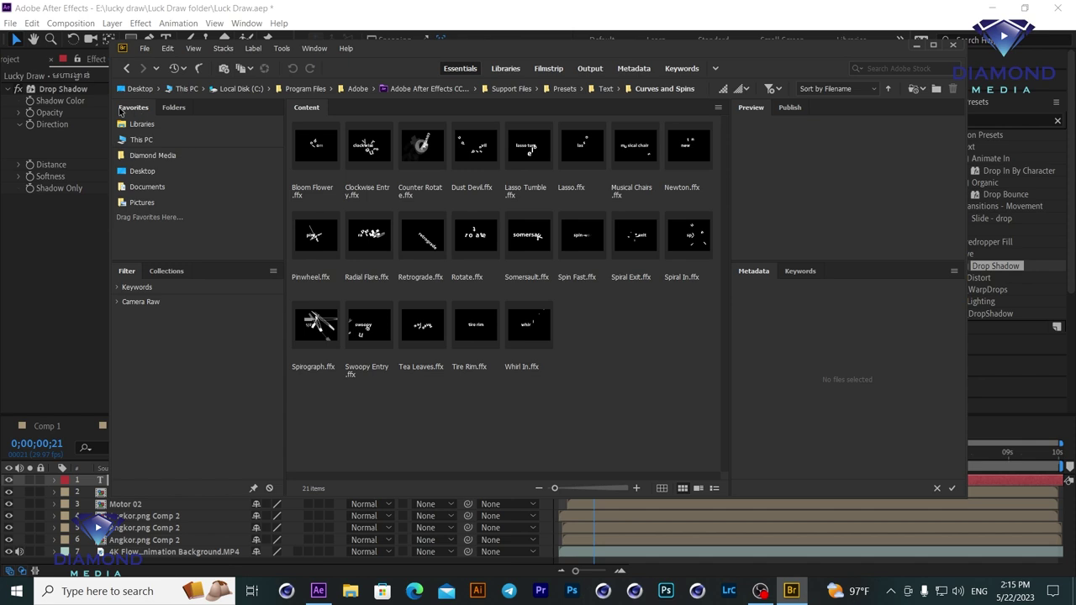
{"action": "left_click", "coordinate": [126, 68]}
{"action": "double_click", "coordinate": [311, 150]}
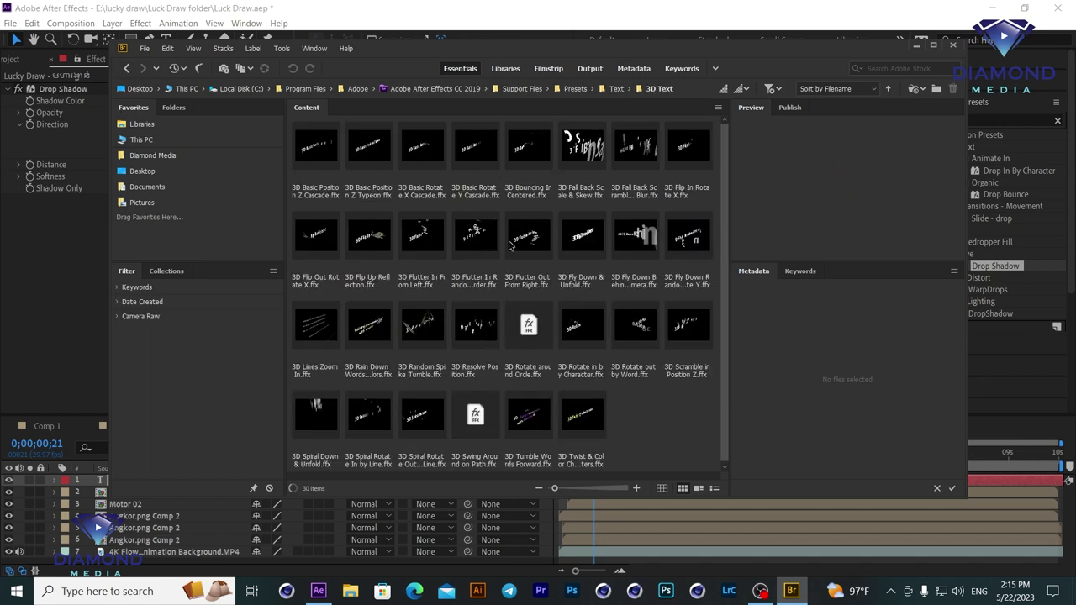
{"action": "left_click", "coordinate": [637, 240]}
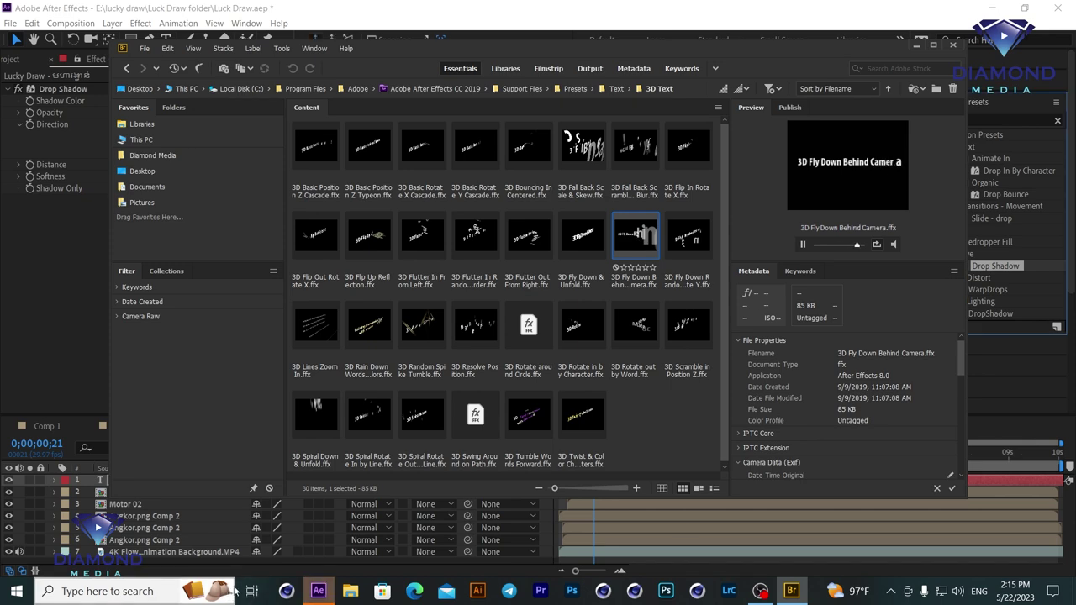
{"action": "left_click", "coordinate": [318, 590]}
{"action": "mouse_move", "coordinate": [593, 464]}
{"action": "left_mouse_down"}
{"action": "mouse_move", "coordinate": [671, 467]}
{"action": "mouse_move", "coordinate": [503, 468]}
{"action": "left_mouse_up"}
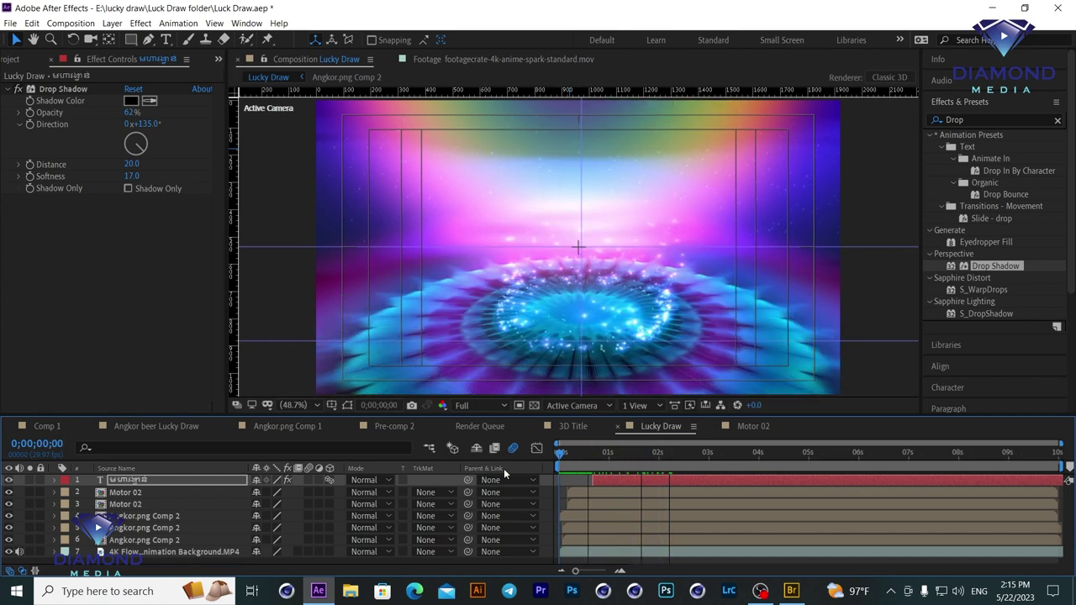
Replay the title animation, enlarge the timeline and expand the Khmer title layer 1.
{"action": "key", "text": "space"}
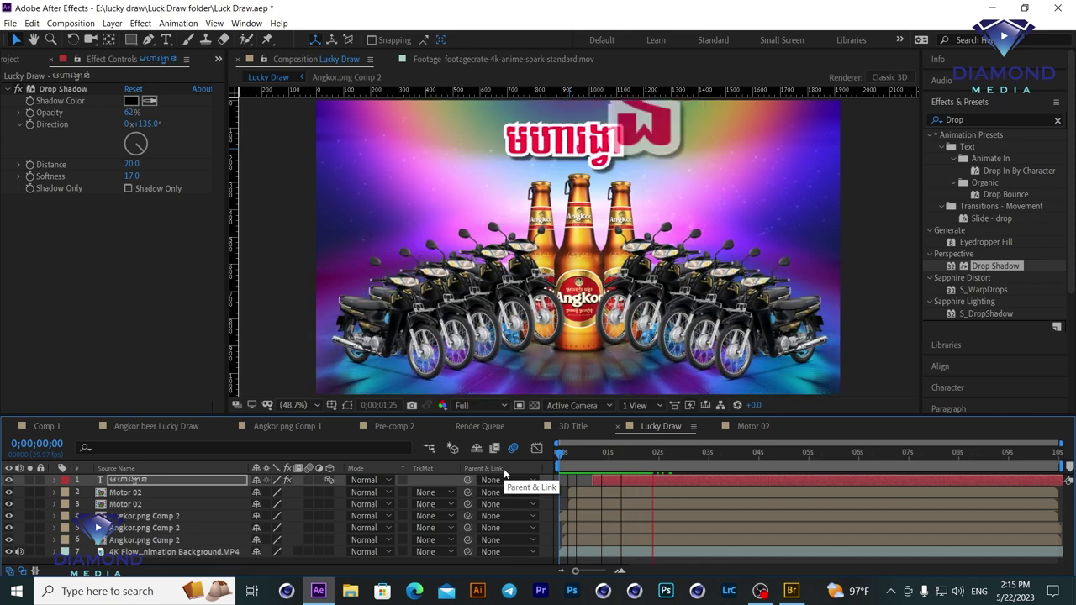
{"action": "key", "text": "space"}
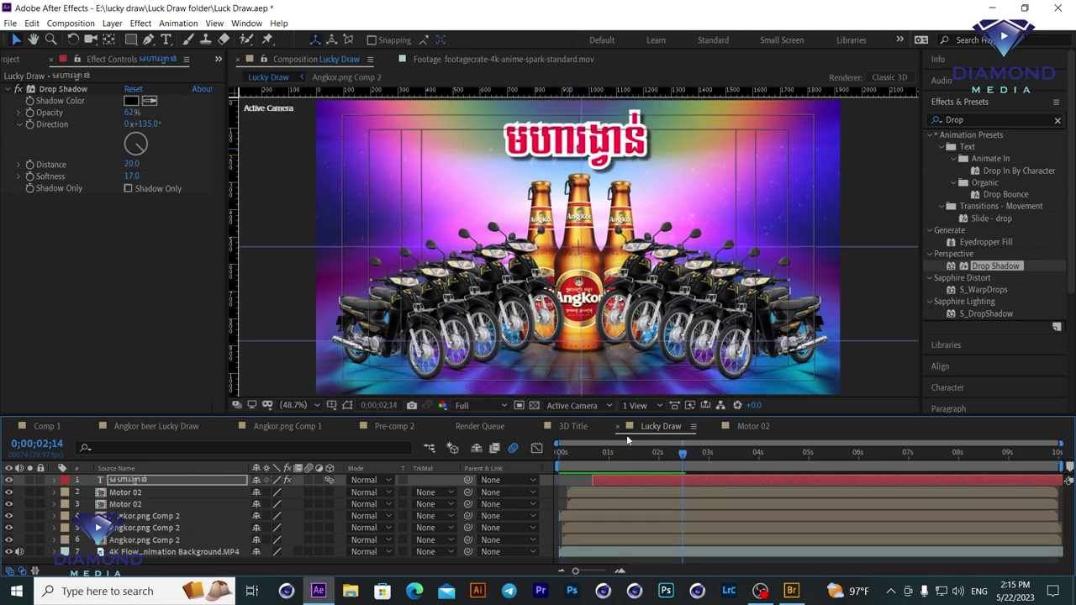
{"action": "left_click_drag", "start_coordinate": [634, 418], "coordinate": [635, 380]}
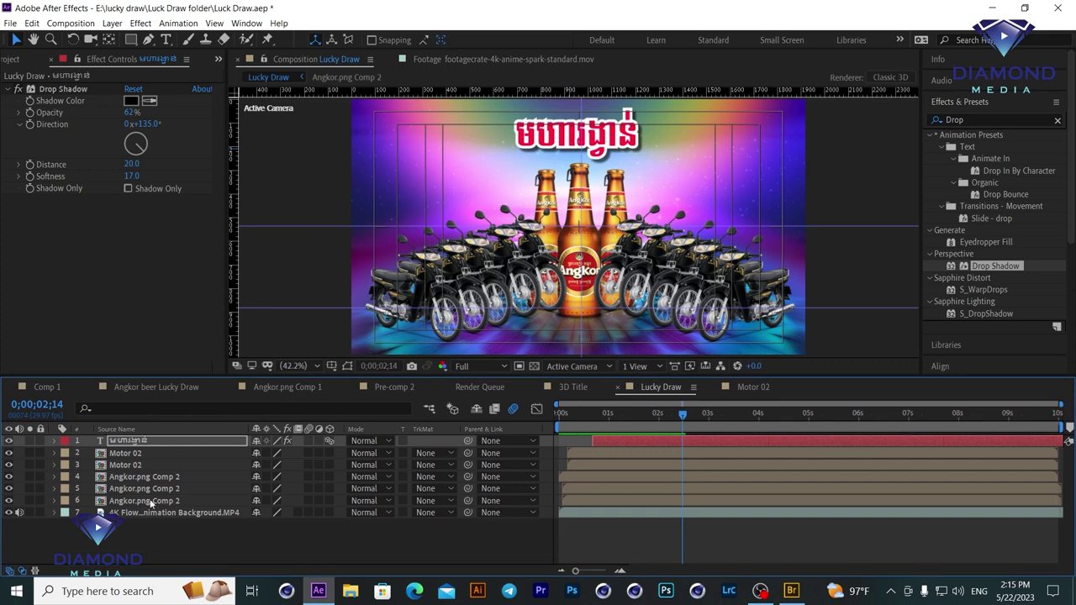
{"action": "left_click", "coordinate": [53, 442]}
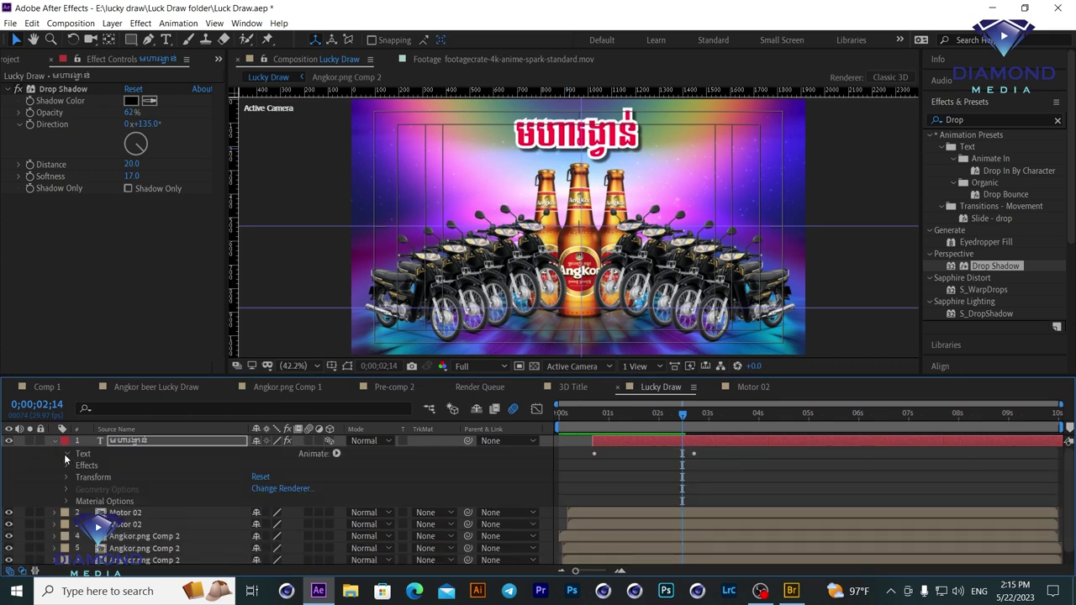
Reveal Animator 1's Range Selector 1 and move the Offset keyframe earlier, then preview.
{"action": "left_click", "coordinate": [66, 454]}
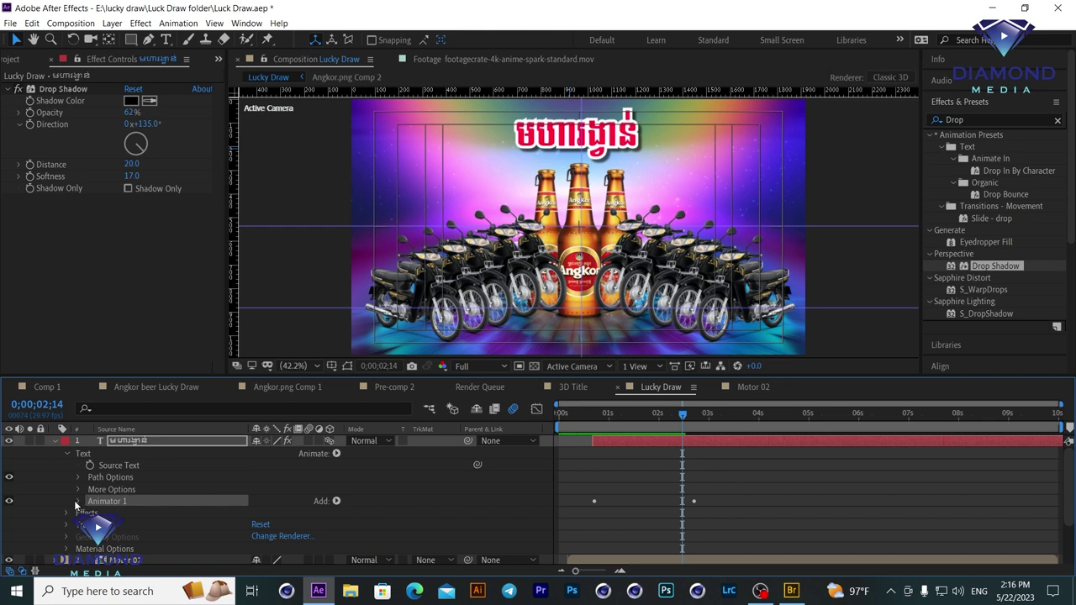
{"action": "left_click", "coordinate": [78, 501]}
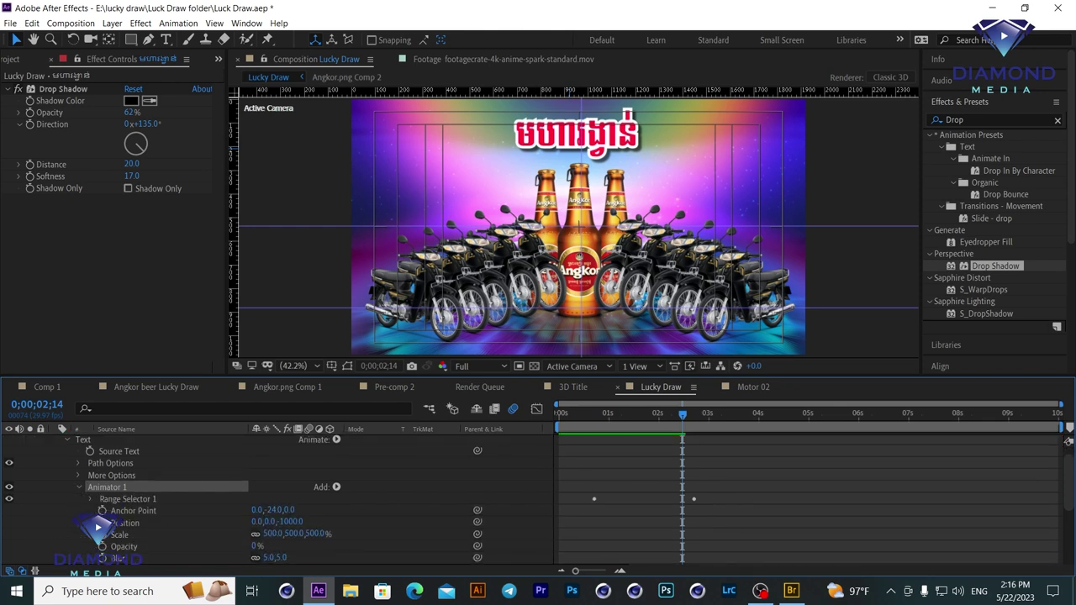
{"action": "left_click", "coordinate": [90, 499]}
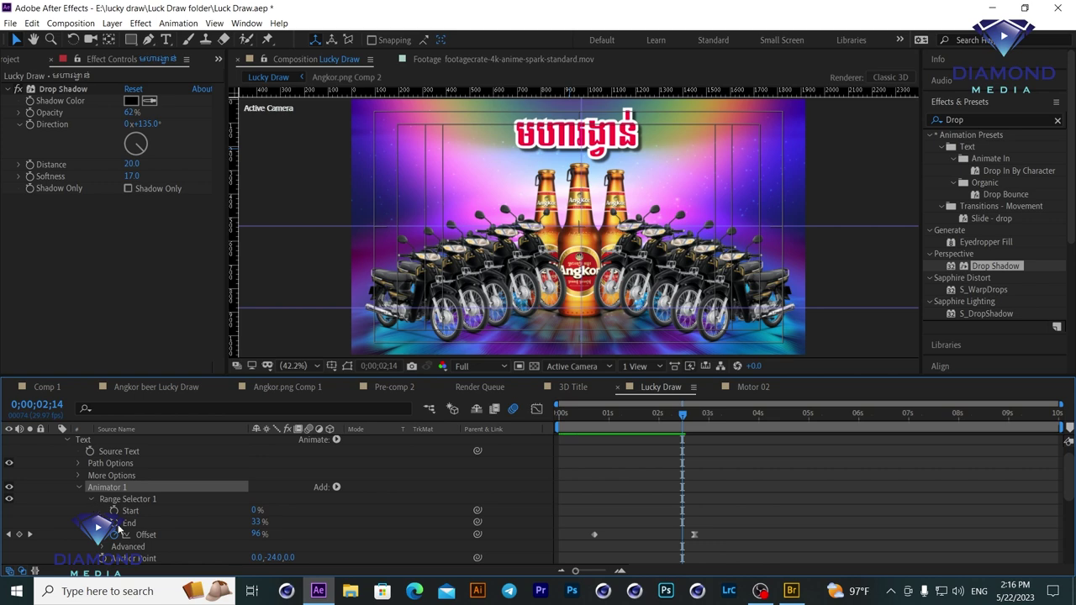
{"action": "left_click_drag", "start_coordinate": [694, 536], "coordinate": [642, 535]}
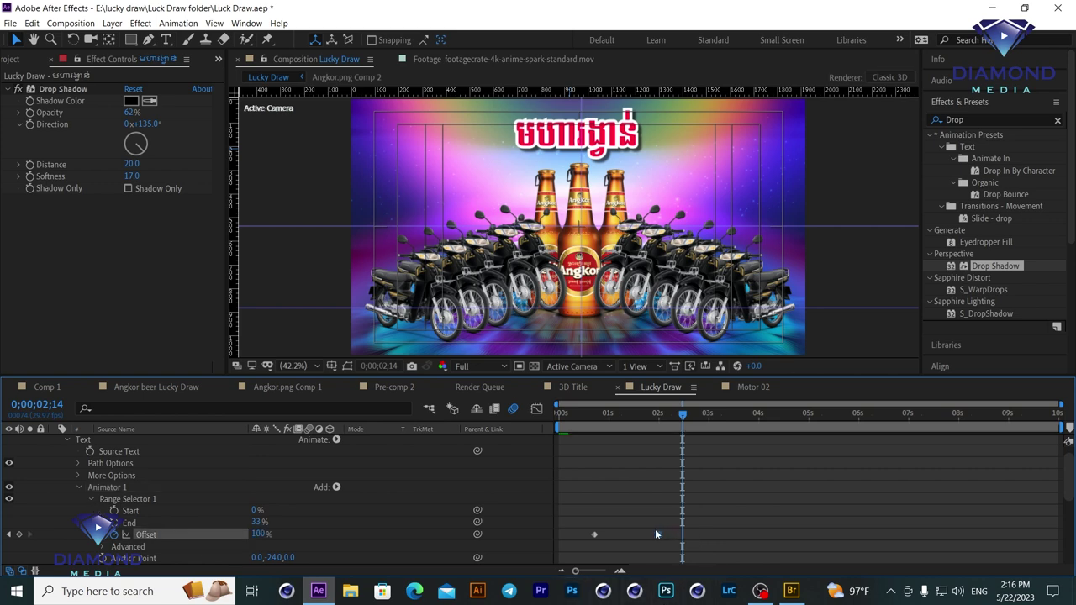
{"action": "key", "text": "Home"}
{"action": "key", "text": "space"}
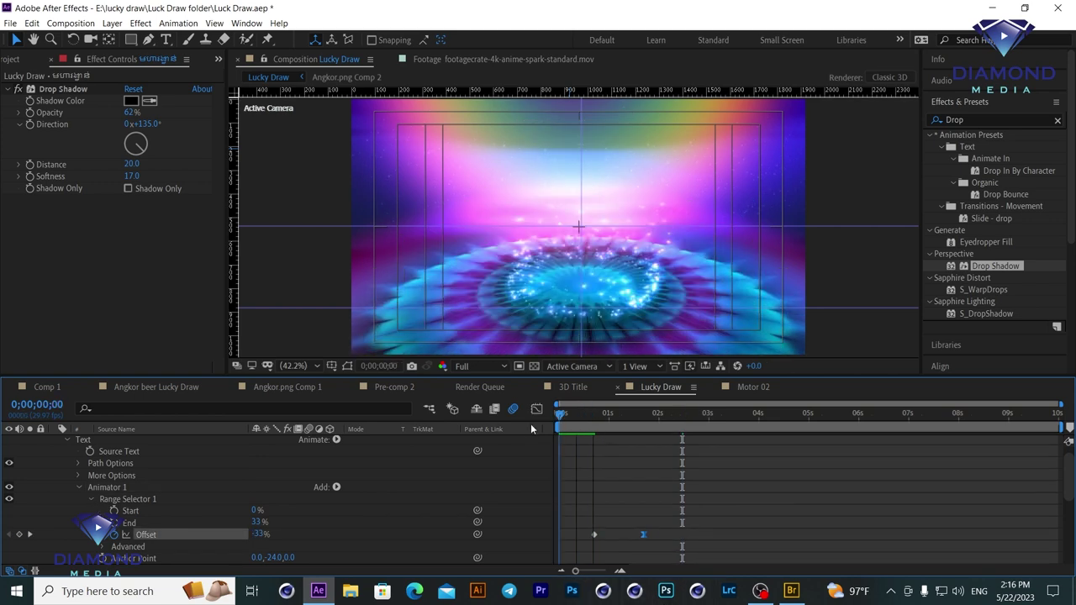
{"action": "left_click", "coordinate": [613, 421]}
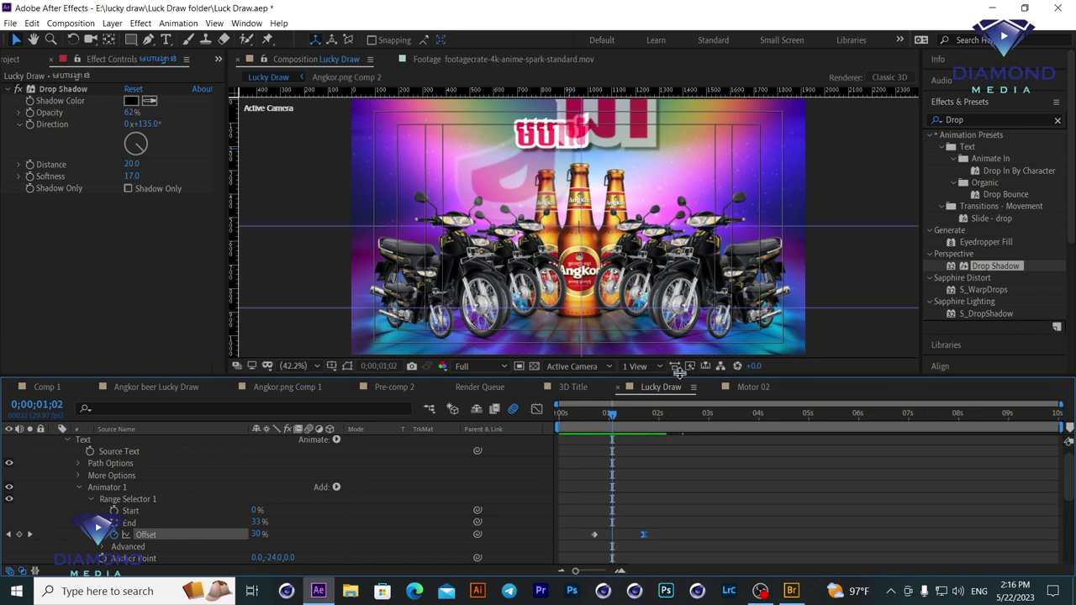
Raise the animator's Blur from 5,5 to 143,143 and preview the blurred fly-in.
{"action": "left_click_drag", "start_coordinate": [677, 376], "coordinate": [670, 334]}
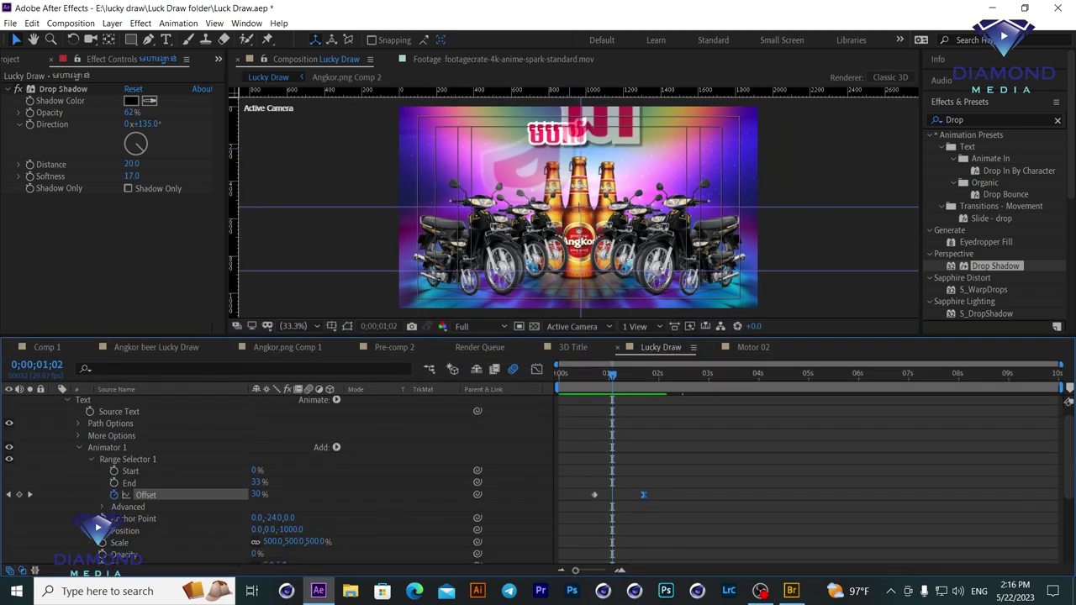
{"action": "left_click_drag", "start_coordinate": [1068, 459], "coordinate": [1067, 467]}
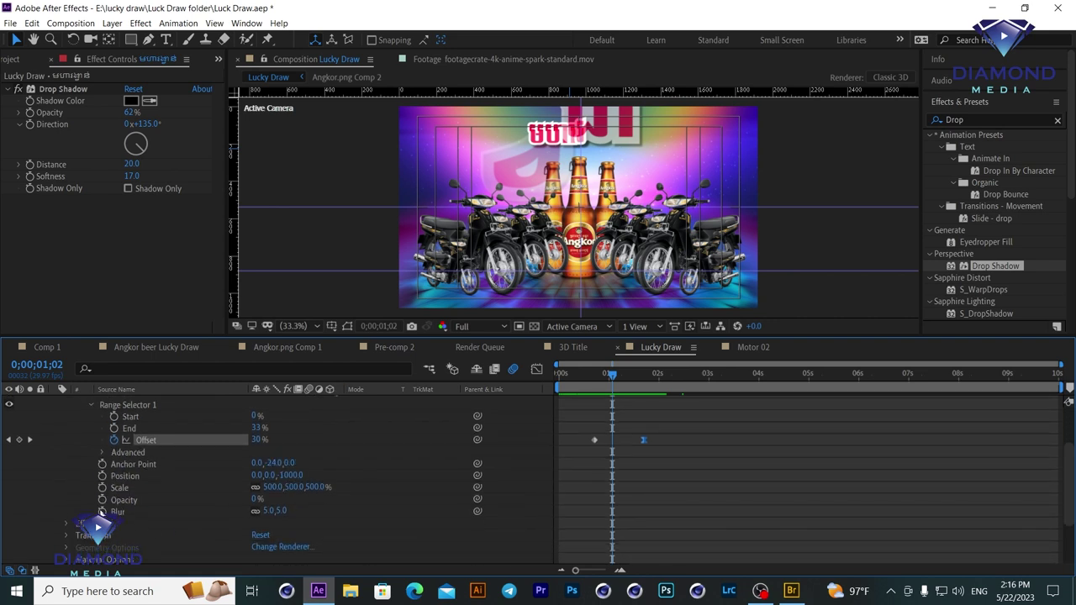
{"action": "left_click_drag", "start_coordinate": [279, 514], "coordinate": [439, 487]}
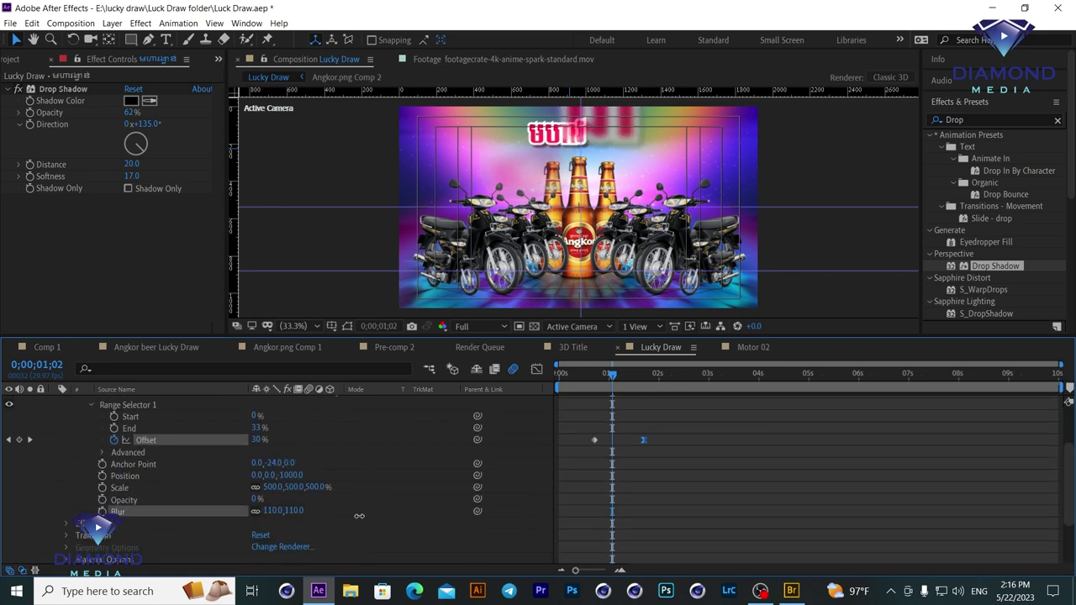
{"action": "key", "text": "Home"}
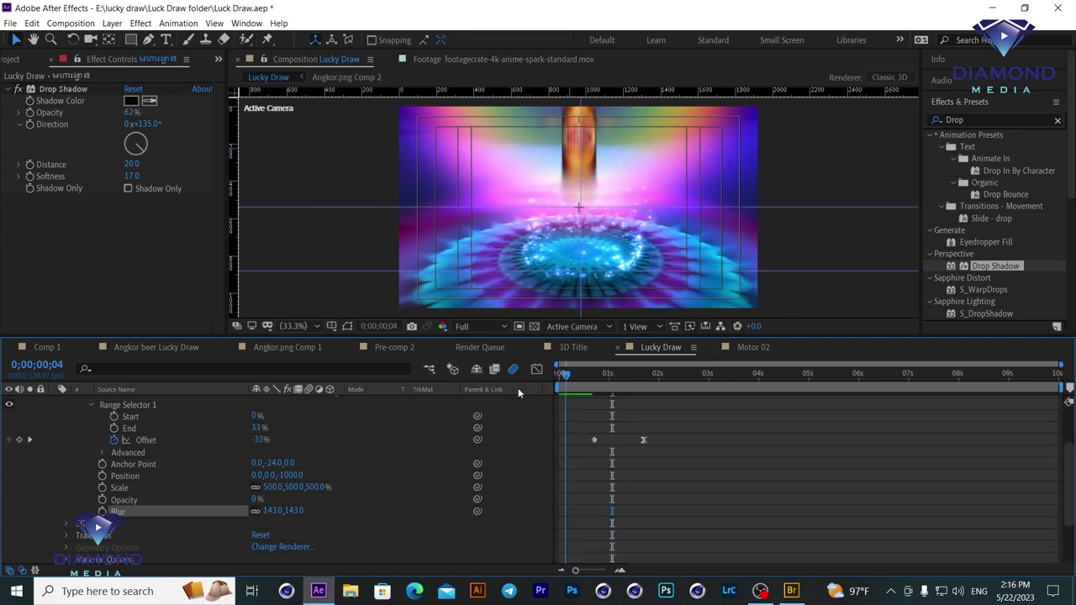
{"action": "key", "text": "space"}
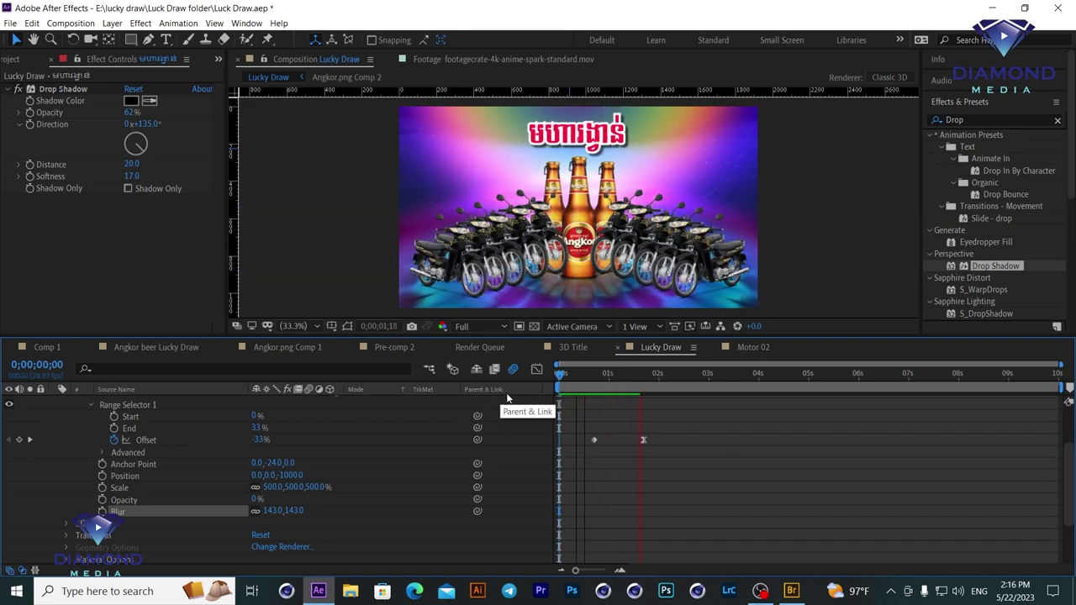
{"action": "key", "text": "space"}
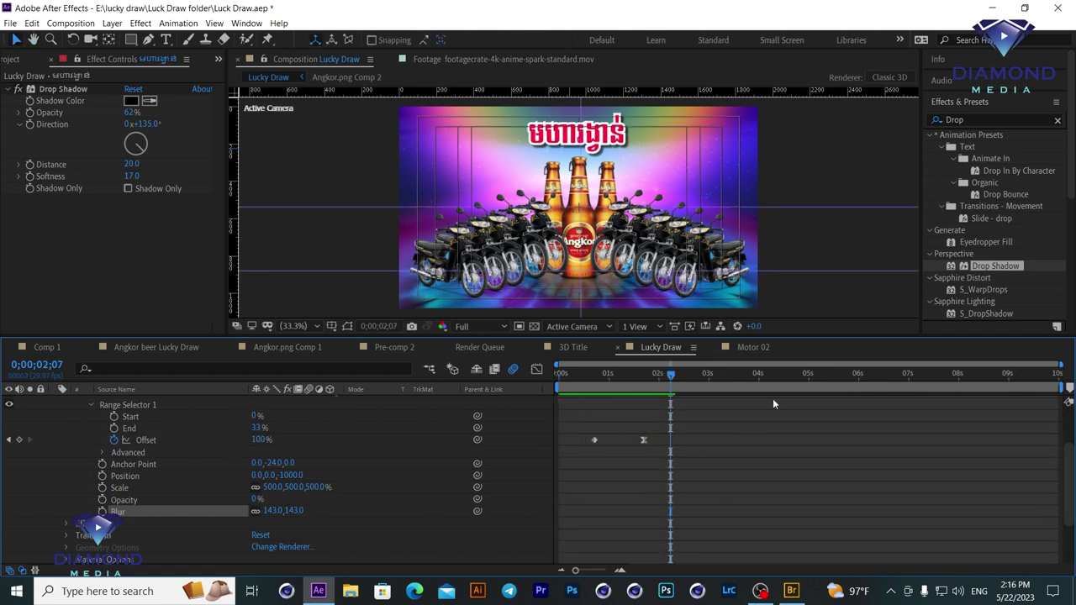
{"action": "left_click_drag", "start_coordinate": [783, 337], "coordinate": [784, 371]}
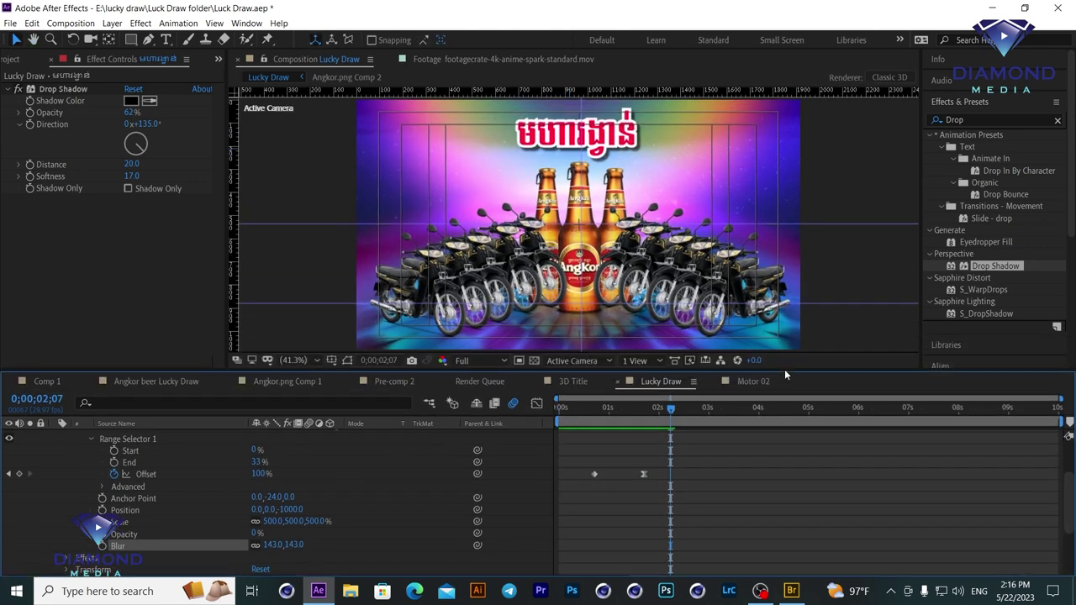
{"action": "scroll", "coordinate": [1071, 488], "scroll_direction": "up", "scroll_amount": 3}
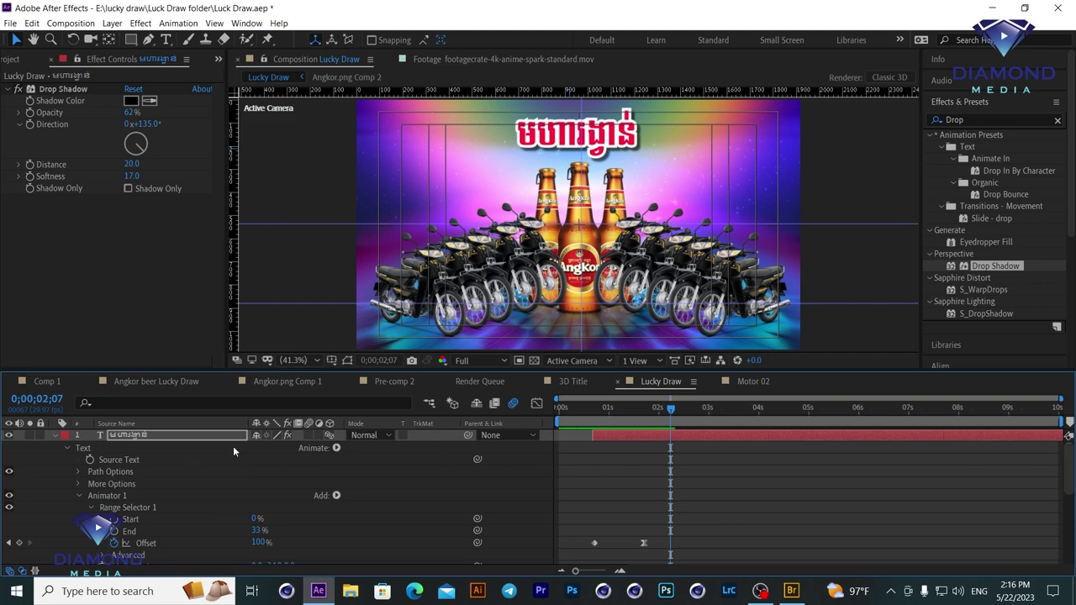
{"action": "left_click", "coordinate": [166, 383]}
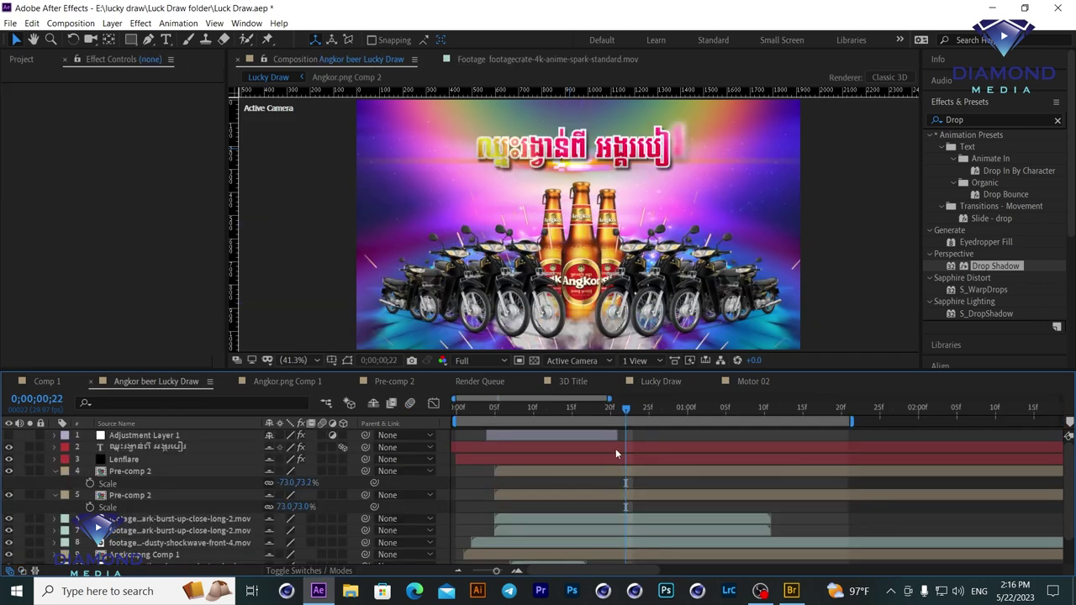
{"action": "left_click", "coordinate": [600, 408]}
{"action": "left_click_drag", "start_coordinate": [600, 408], "coordinate": [610, 409]}
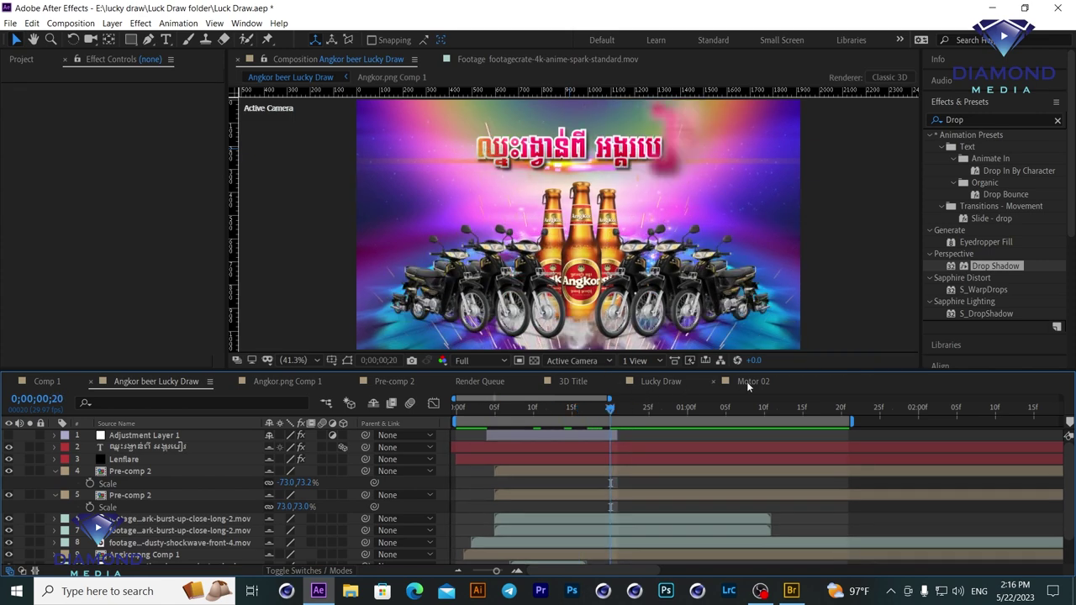
{"action": "left_click", "coordinate": [747, 381]}
{"action": "left_click", "coordinate": [656, 383]}
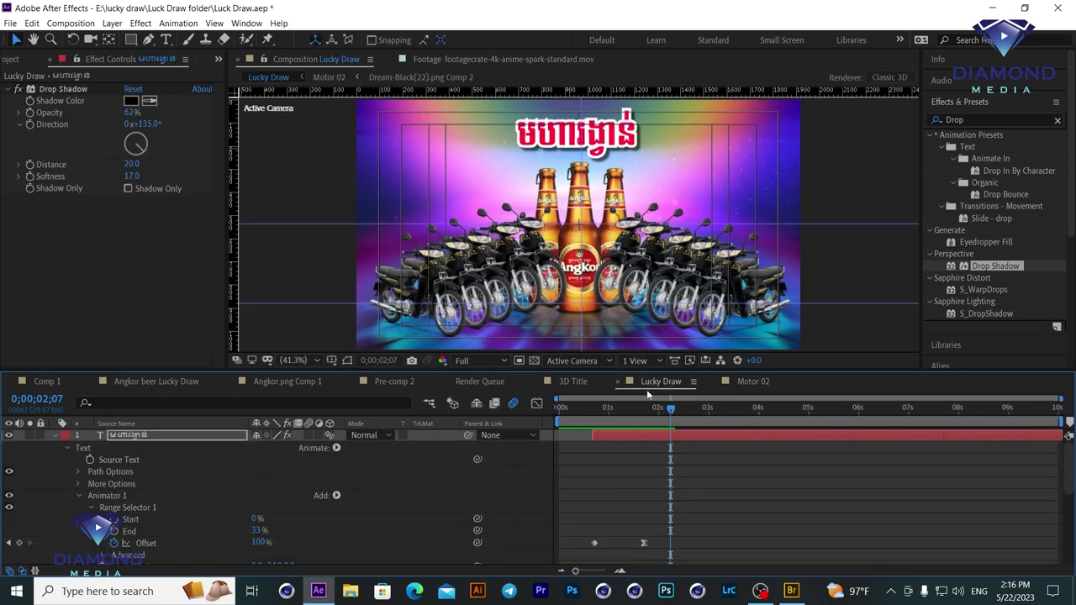
{"action": "left_click_drag", "start_coordinate": [656, 411], "coordinate": [647, 425]}
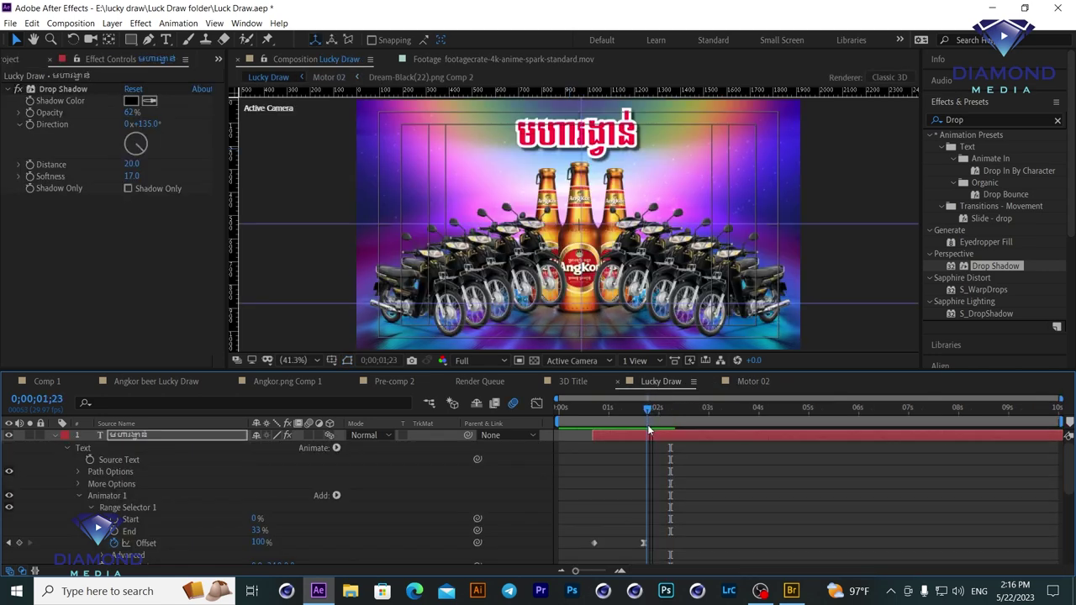
{"action": "left_click", "coordinate": [140, 24]}
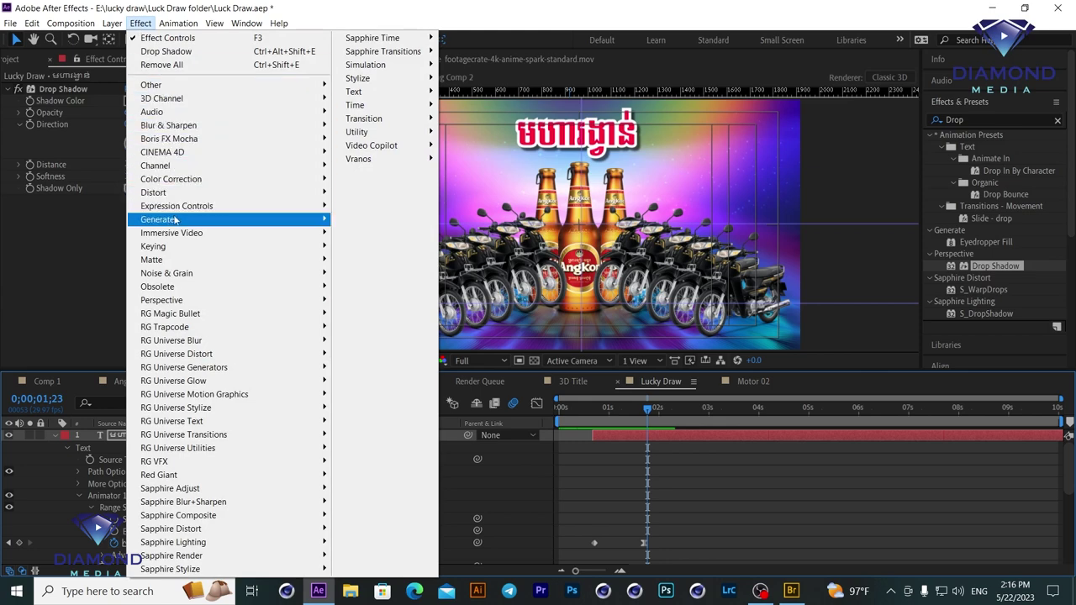
Apply CC Light Sweep to the Khmer title with Width 150 and Sweep Intensity 92, then begin choosing colour FBA700.
{"action": "mouse_move", "coordinate": [175, 222]}
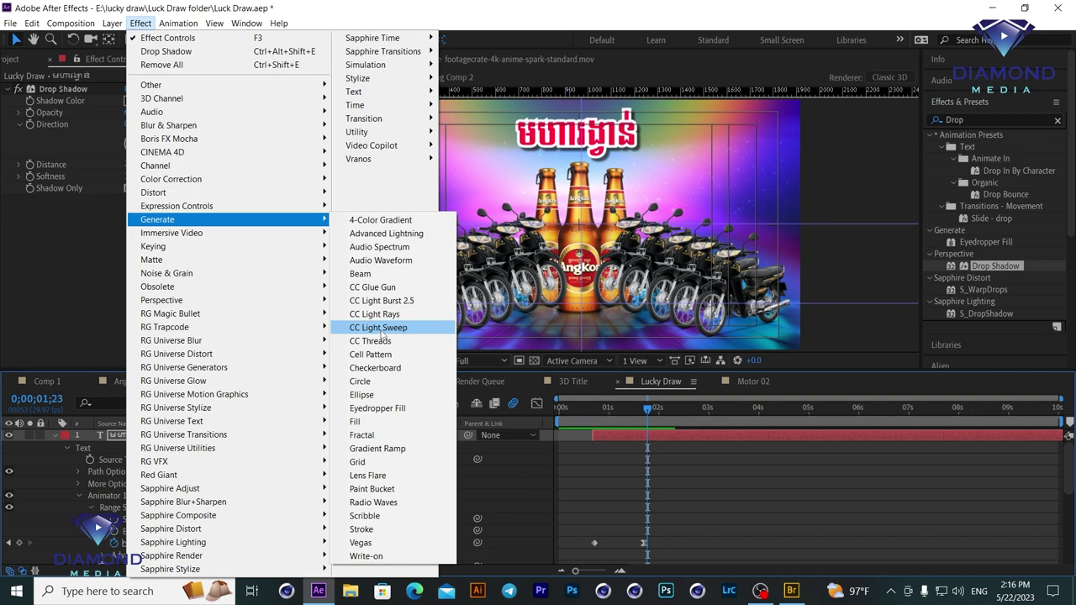
{"action": "left_click", "coordinate": [380, 329]}
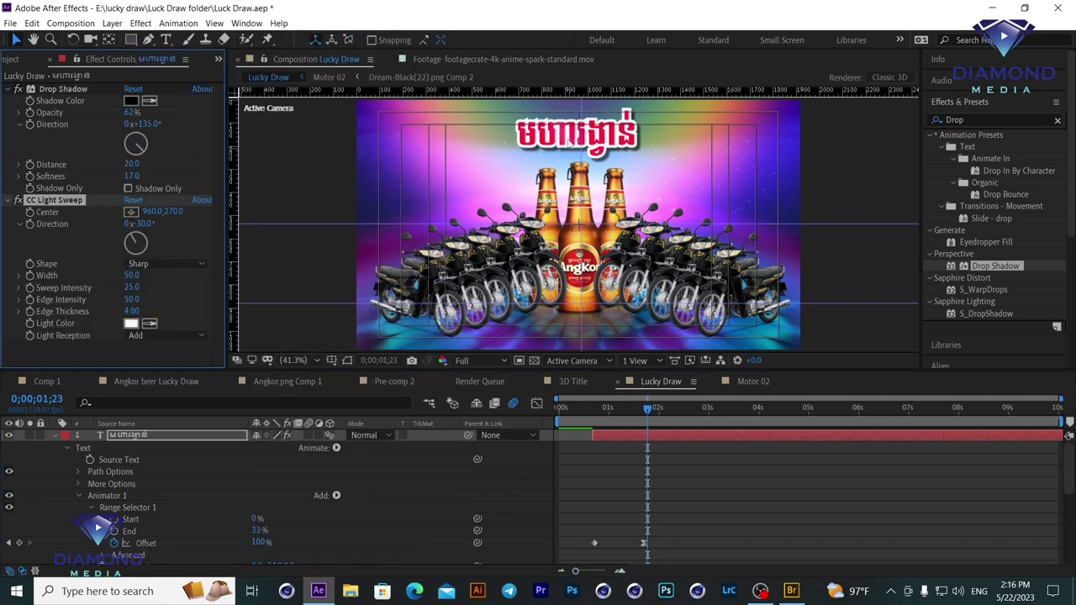
{"action": "left_click_drag", "start_coordinate": [131, 275], "coordinate": [178, 274]}
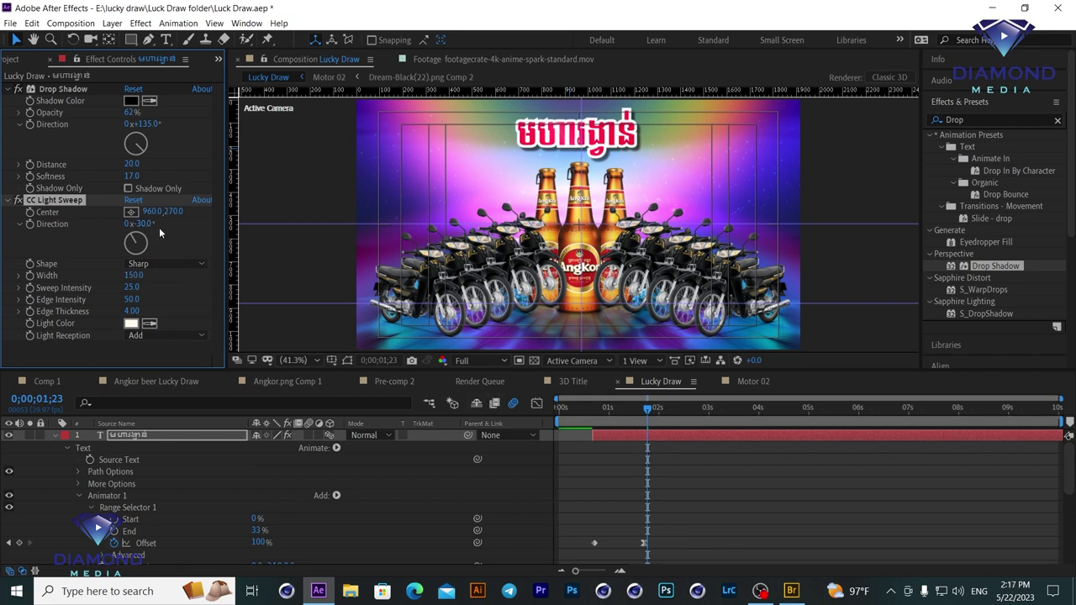
{"action": "left_click_drag", "start_coordinate": [131, 288], "coordinate": [183, 281]}
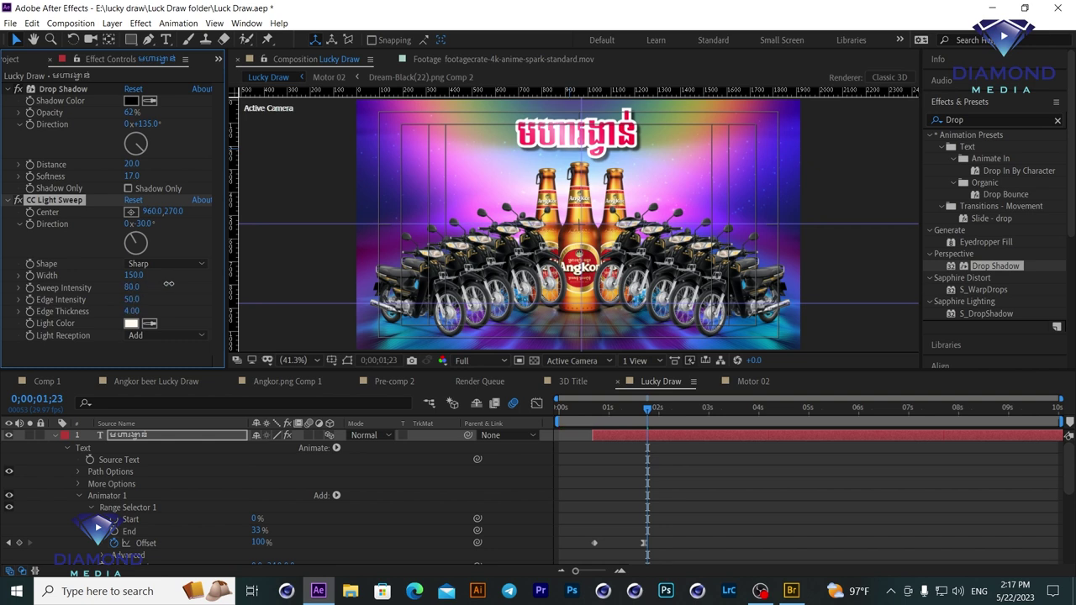
{"action": "left_click_drag", "start_coordinate": [175, 282], "coordinate": [174, 282]}
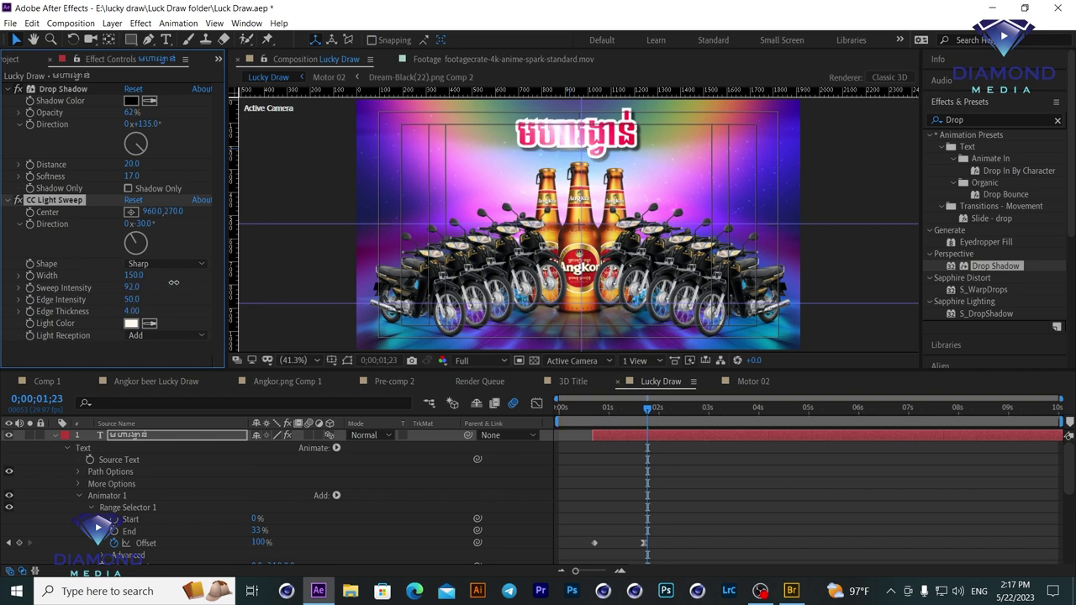
{"action": "left_click", "coordinate": [130, 322]}
{"action": "left_click", "coordinate": [196, 37]}
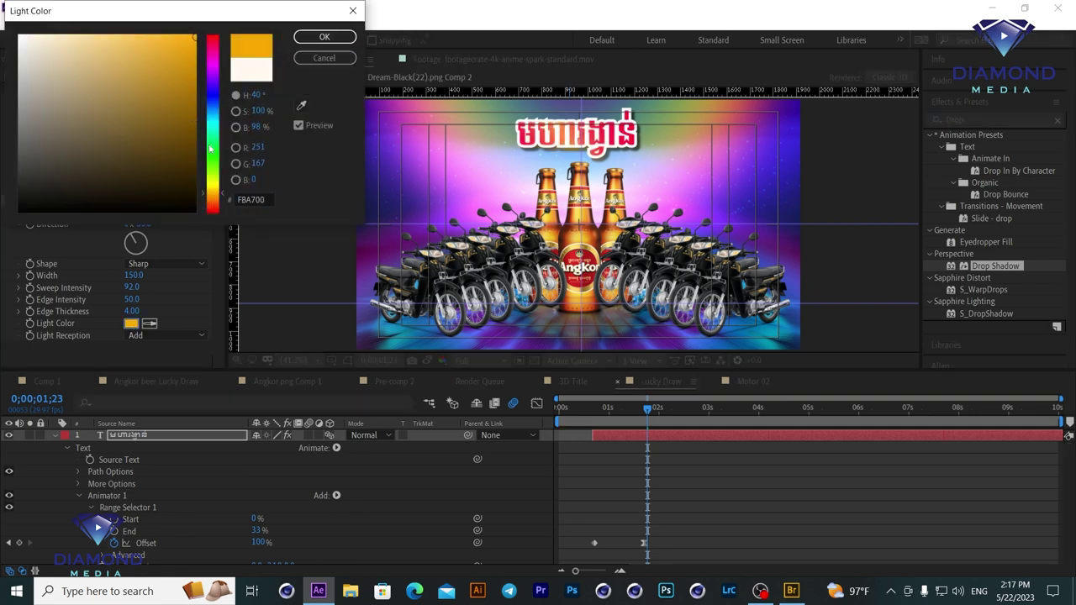
Make the sweep light gold, with Sweep Intensity 129, Edge Intensity 87 and Edge Thickness 7.40.
{"action": "mouse_move", "coordinate": [210, 148]}
{"action": "left_mouse_down"}
{"action": "mouse_move", "coordinate": [210, 94]}
{"action": "mouse_move", "coordinate": [178, 59]}
{"action": "left_mouse_up"}
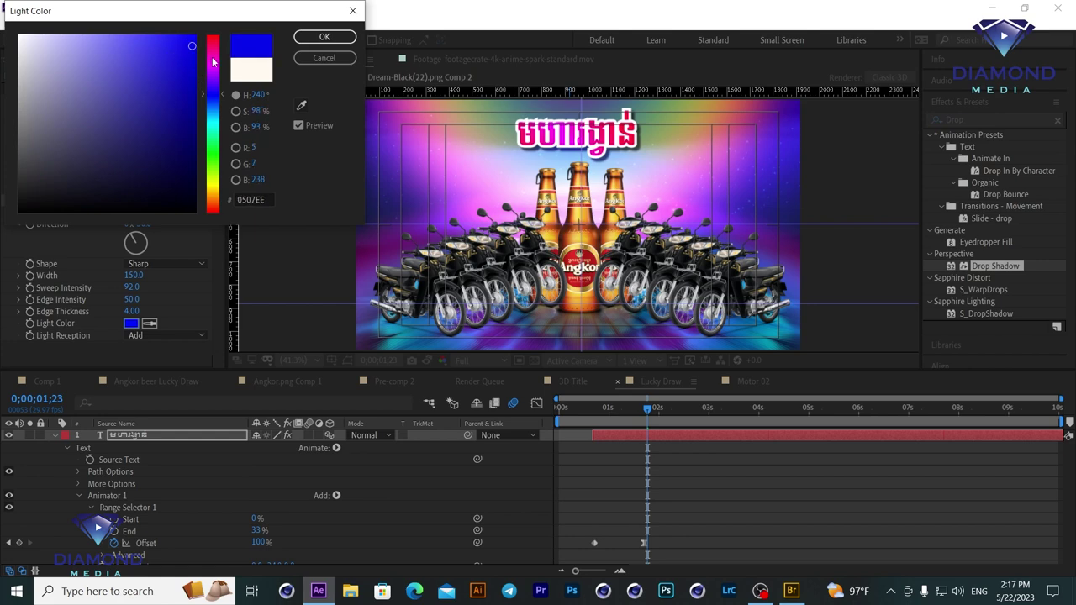
{"action": "left_click", "coordinate": [211, 56]}
{"action": "left_click", "coordinate": [193, 46]}
{"action": "left_click", "coordinate": [214, 192]}
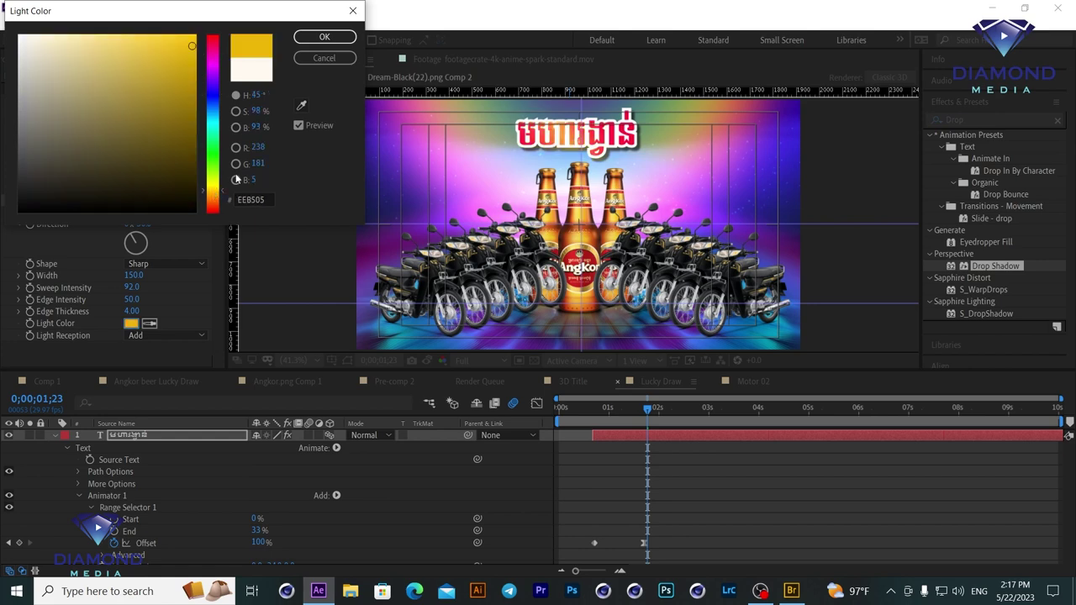
{"action": "left_click", "coordinate": [324, 37]}
{"action": "mouse_move", "coordinate": [131, 311]}
{"action": "left_mouse_down"}
{"action": "mouse_move", "coordinate": [179, 309]}
{"action": "mouse_move", "coordinate": [155, 307]}
{"action": "mouse_move", "coordinate": [167, 297]}
{"action": "mouse_move", "coordinate": [150, 299]}
{"action": "mouse_move", "coordinate": [159, 285]}
{"action": "left_mouse_up"}
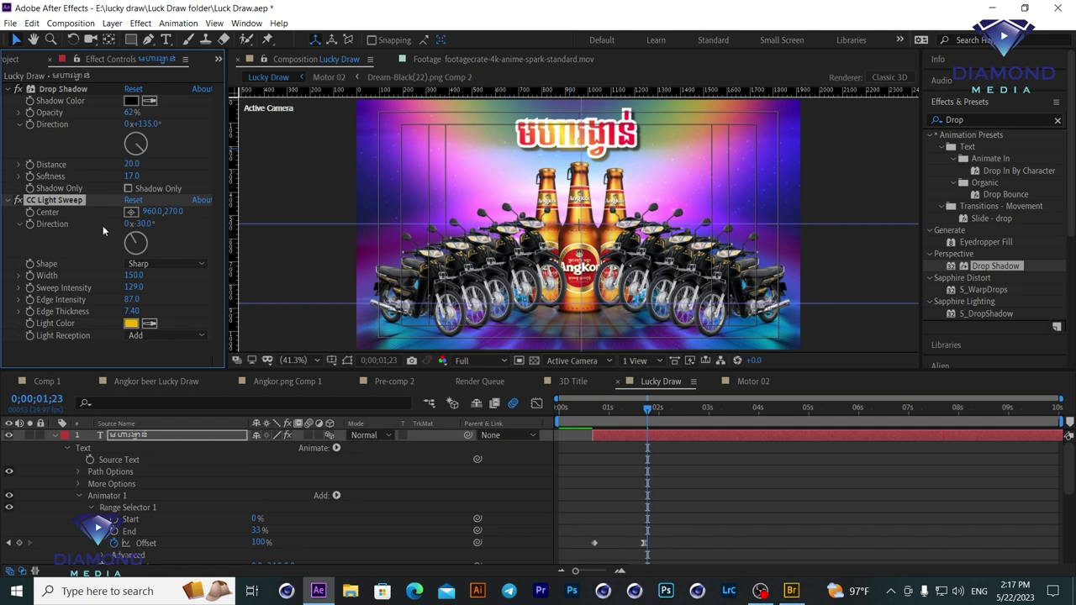
{"action": "key", "text": "comma"}
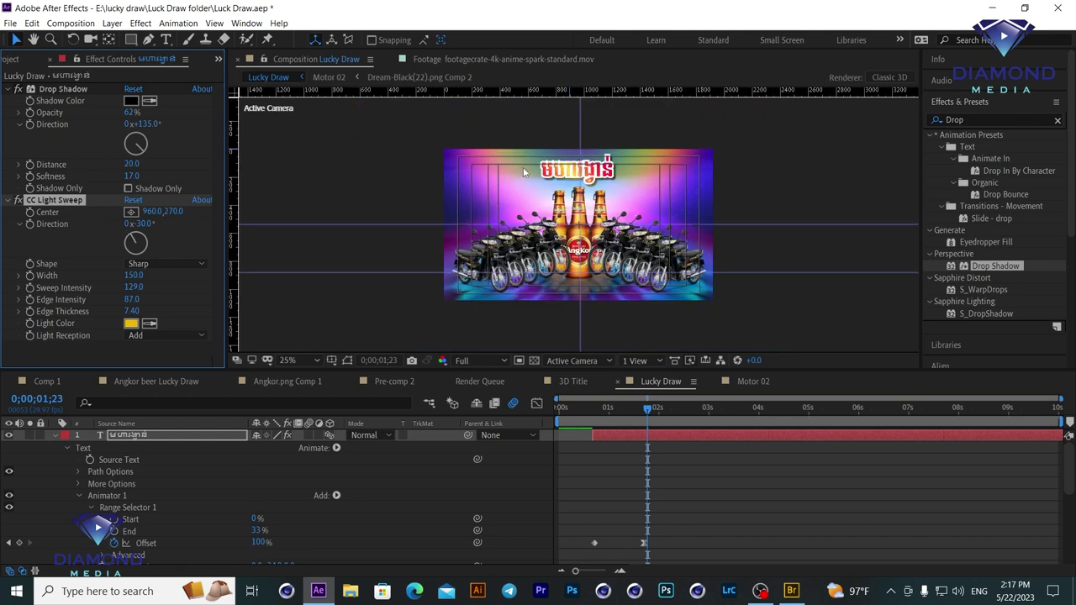
Keyframe the sweep Center at 0;00;01;23, then move it past the title's upper right at 0;00;05;08.
{"action": "left_click", "coordinate": [348, 360]}
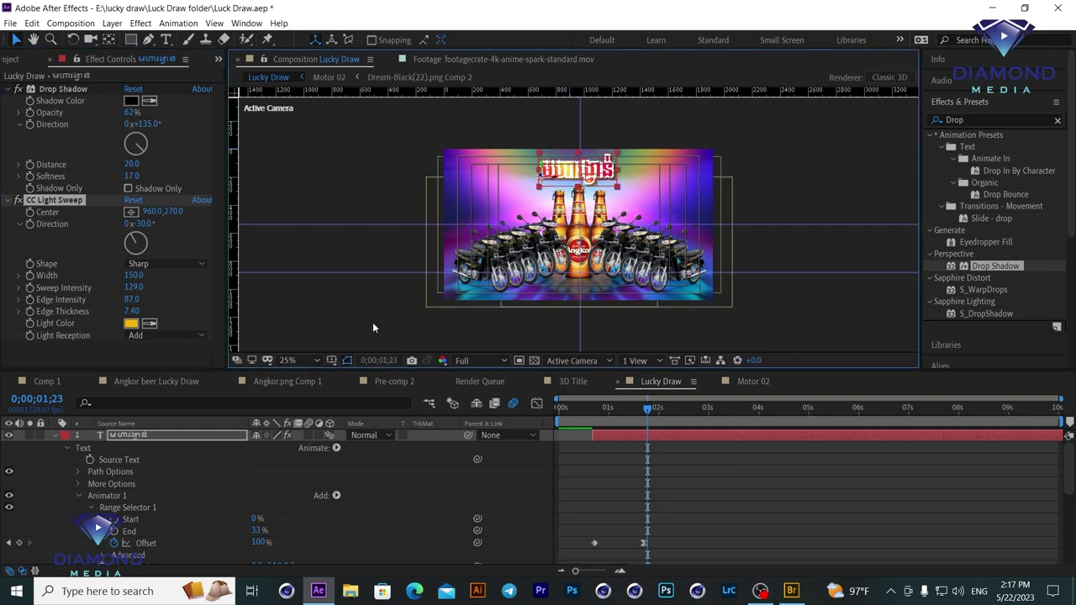
{"action": "key", "text": "period"}
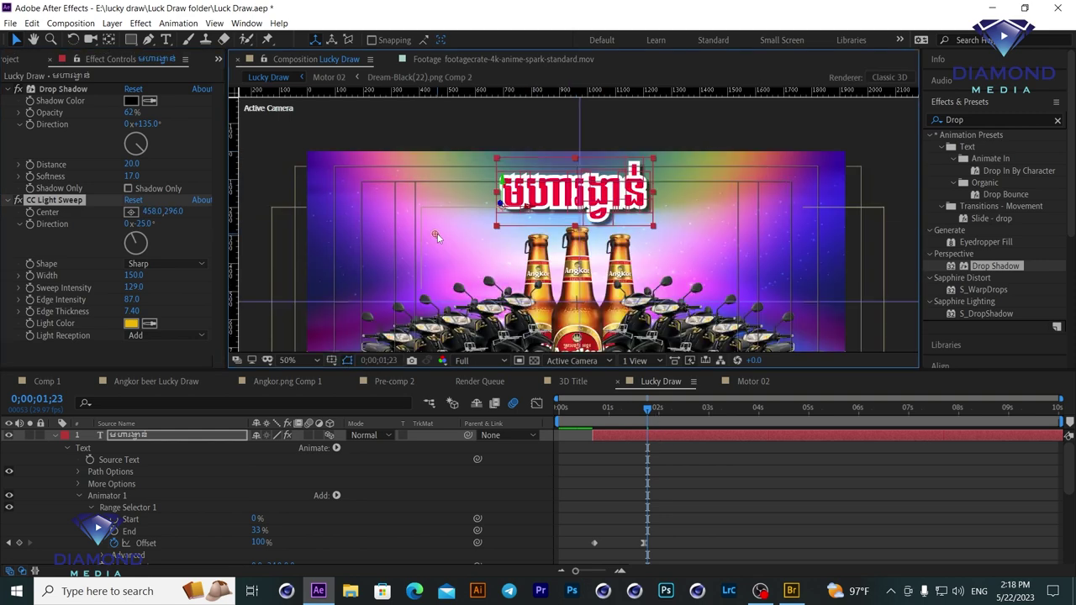
{"action": "left_click", "coordinate": [31, 218]}
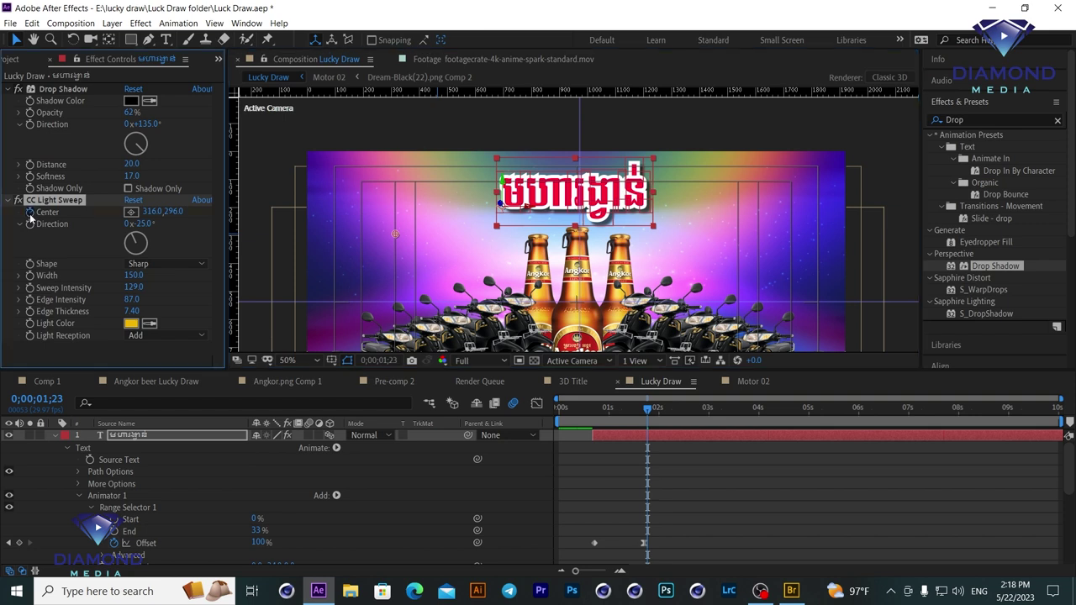
{"action": "left_click_drag", "start_coordinate": [817, 408], "coordinate": [822, 409]}
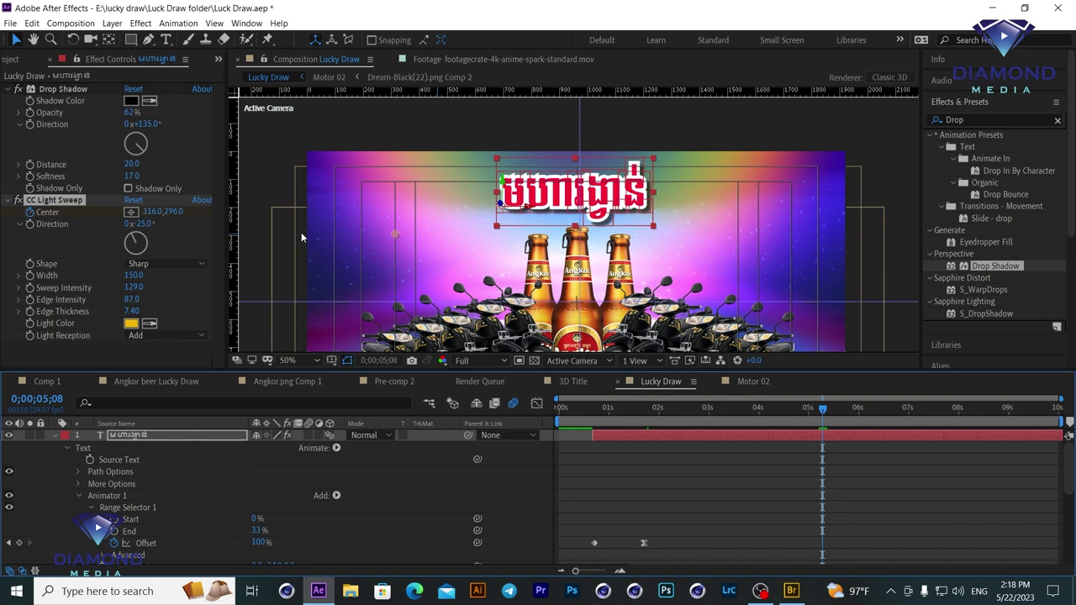
{"action": "mouse_move", "coordinate": [394, 233]}
{"action": "left_mouse_down"}
{"action": "mouse_move", "coordinate": [579, 157]}
{"action": "mouse_move", "coordinate": [733, 113]}
{"action": "left_mouse_up"}
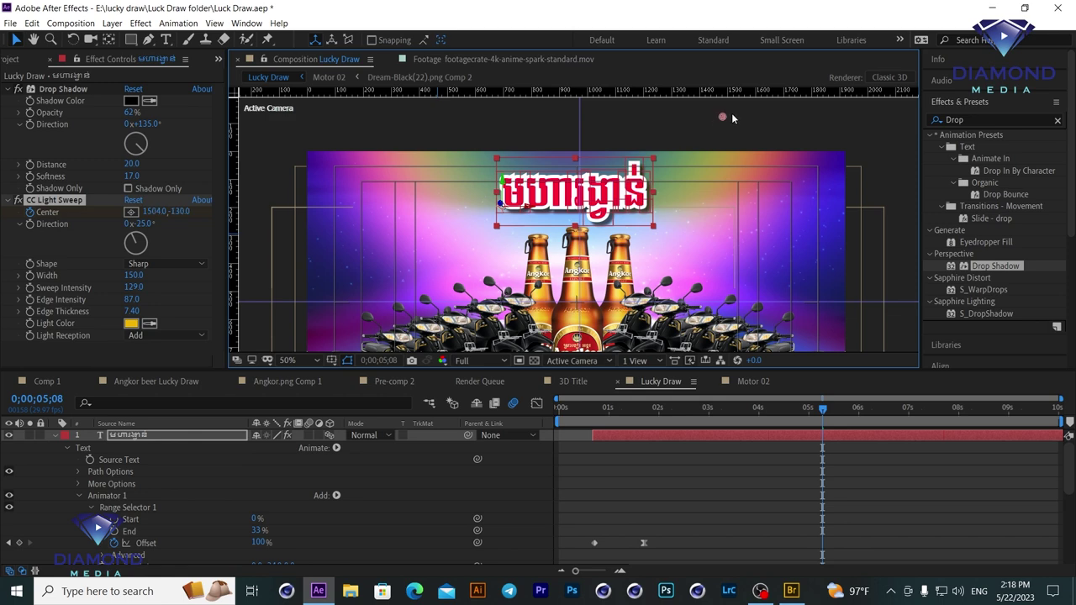
{"action": "key", "text": "space"}
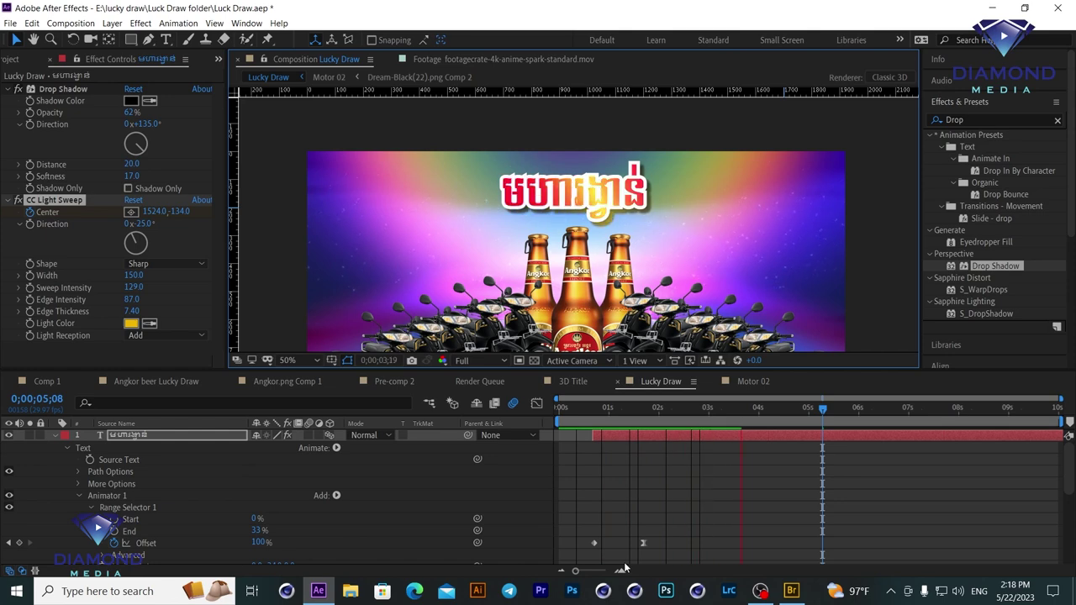
{"action": "key", "text": "space"}
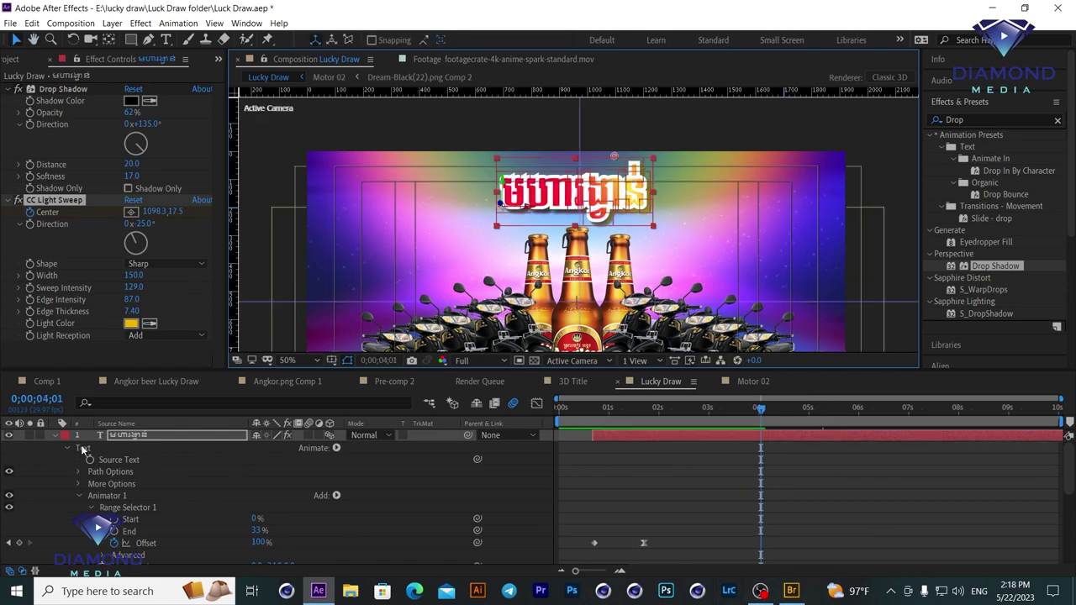
Collapse the title's Text properties, set the viewer to Fit up to 100%, and preview.
{"action": "left_click", "coordinate": [67, 448]}
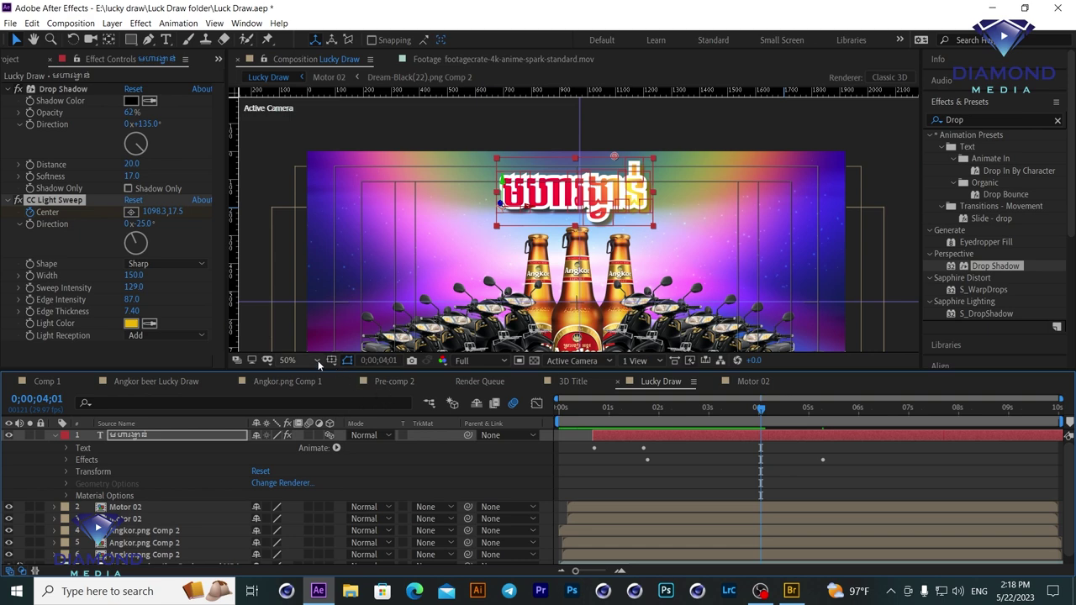
{"action": "left_click", "coordinate": [294, 361]}
{"action": "left_click", "coordinate": [318, 127]}
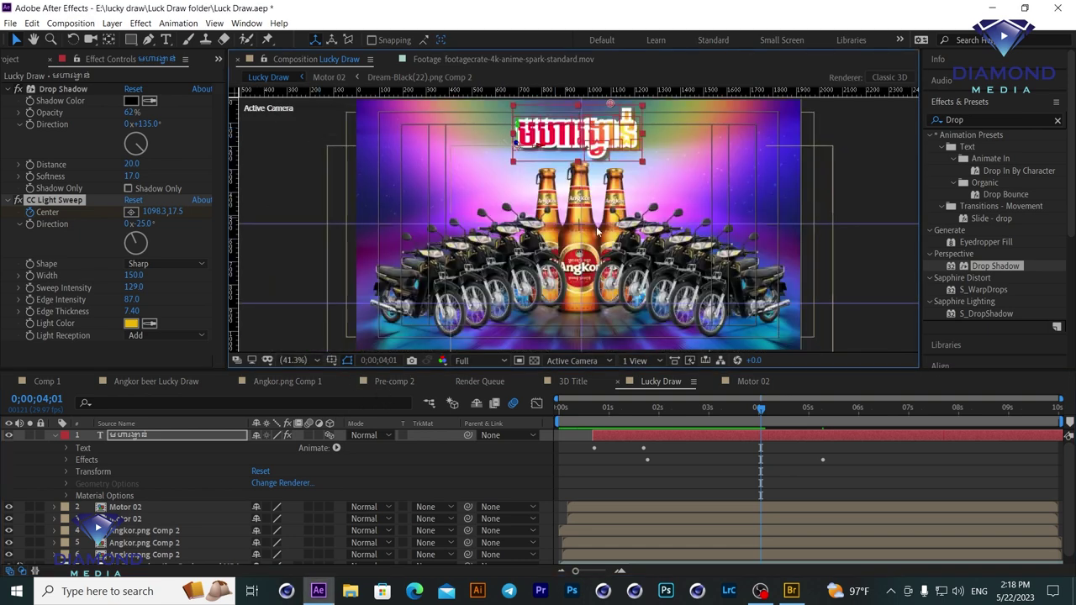
{"action": "key", "text": "space"}
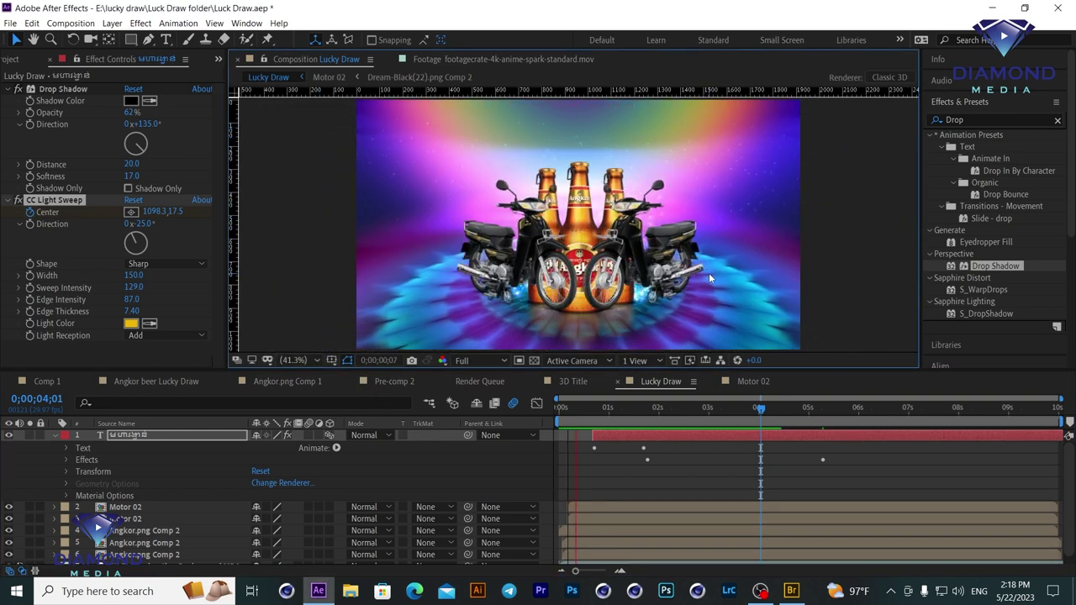